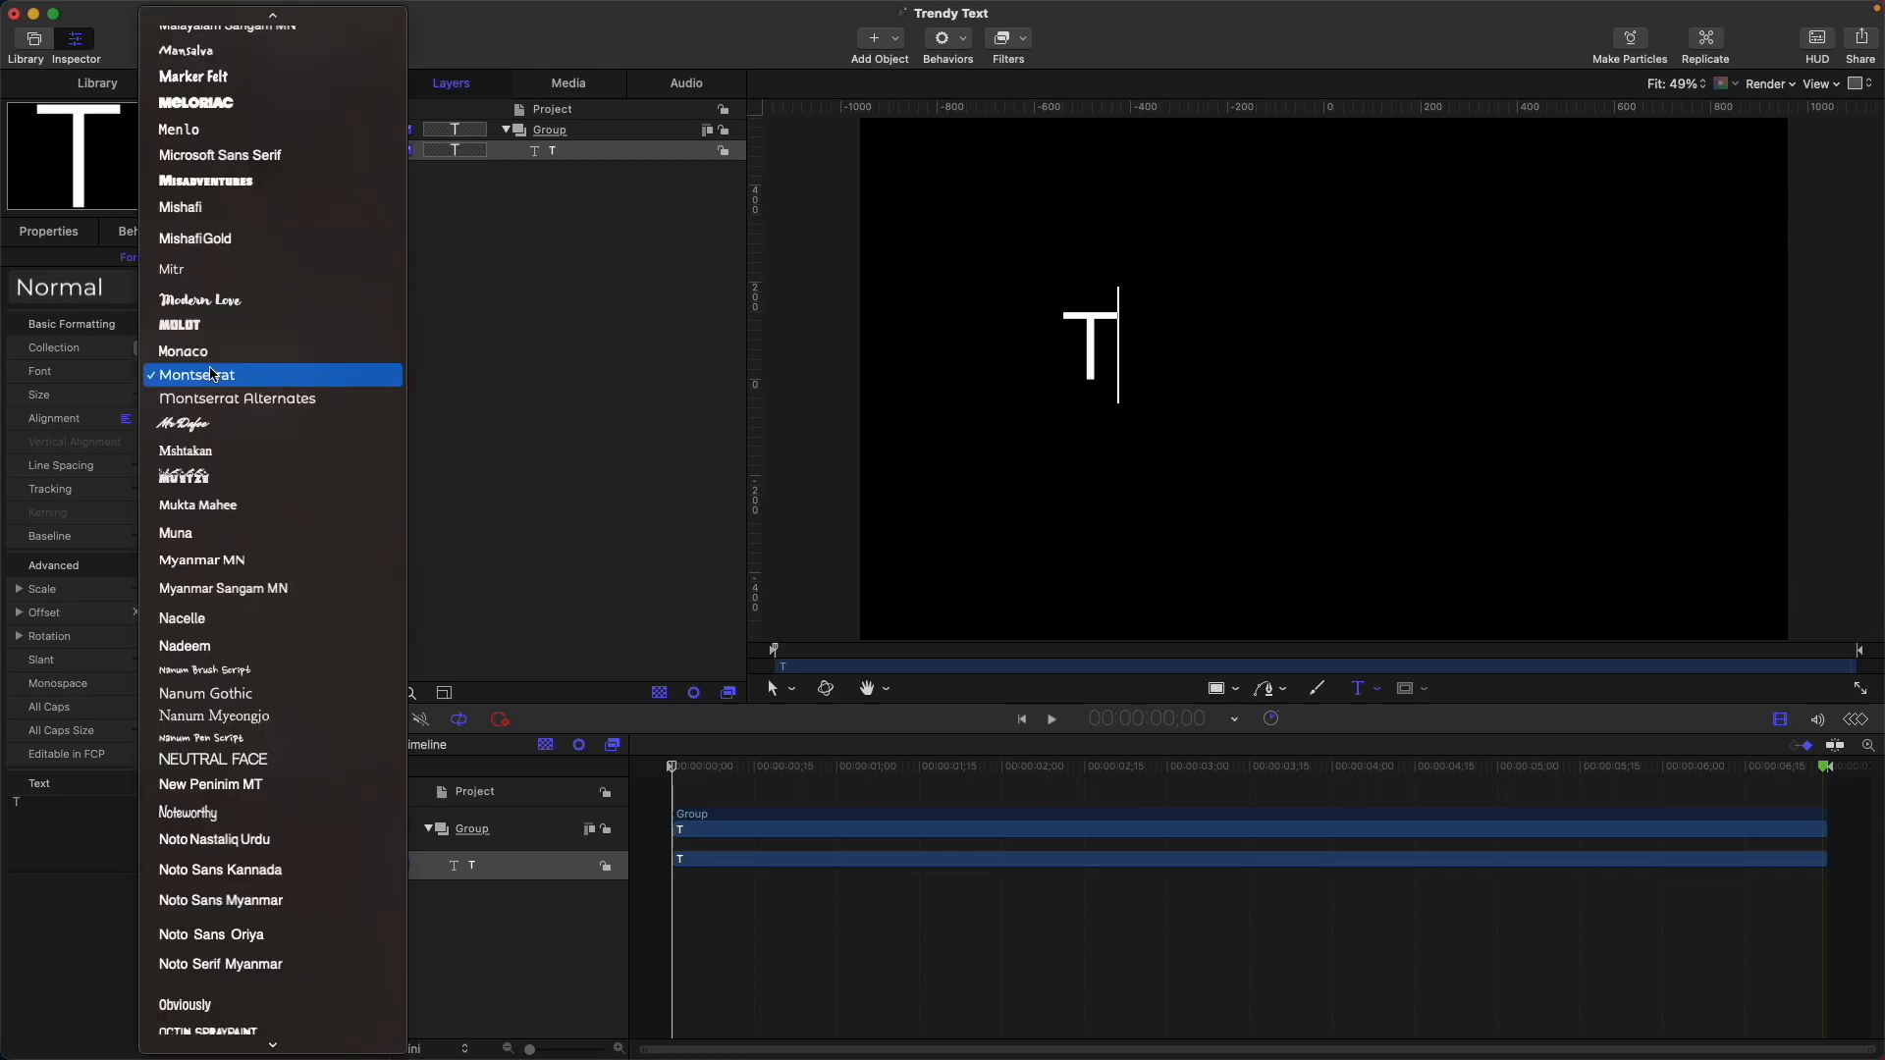
Step: Format the letter T in Montserrat Bold at size 200
click(210, 420)
click(271, 373)
click(265, 423)
drag(58, 805, 12, 762)
double_click(272, 394)
click(187, 373)
text(mont)
key(Return)
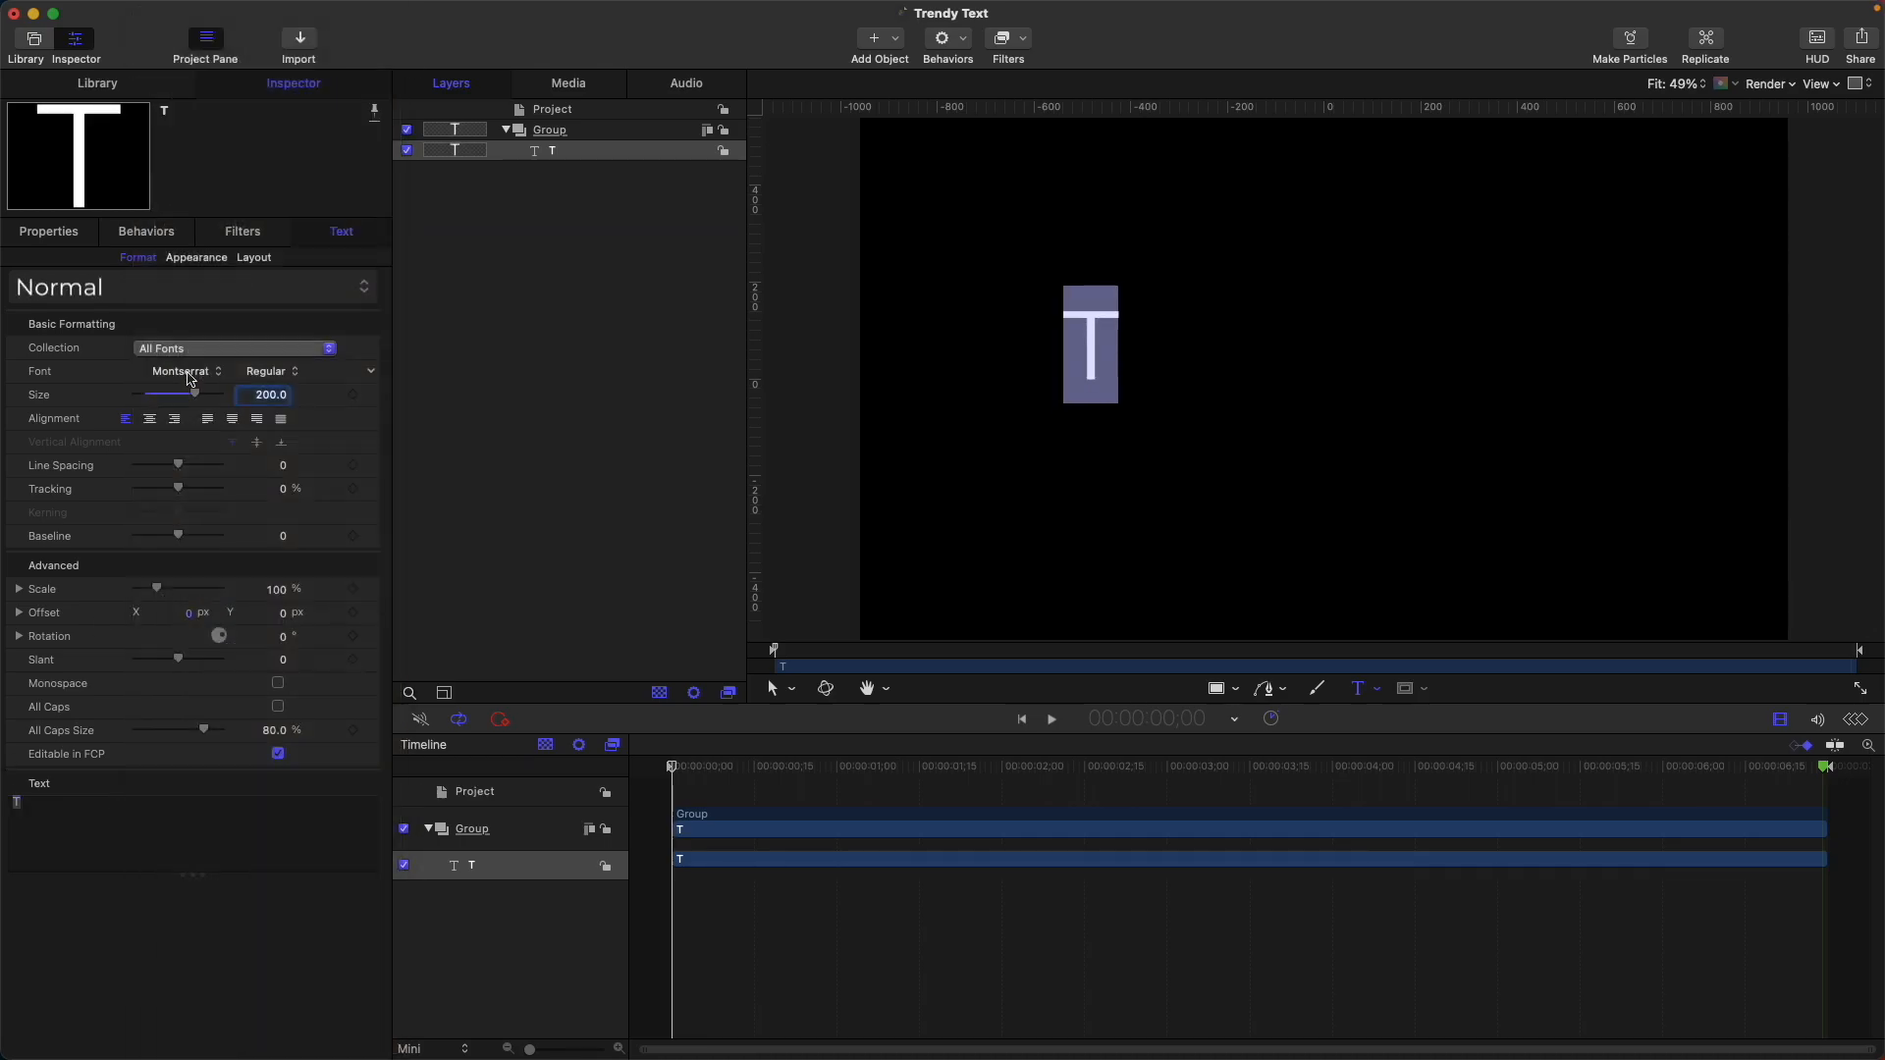
click(296, 368)
click(335, 669)
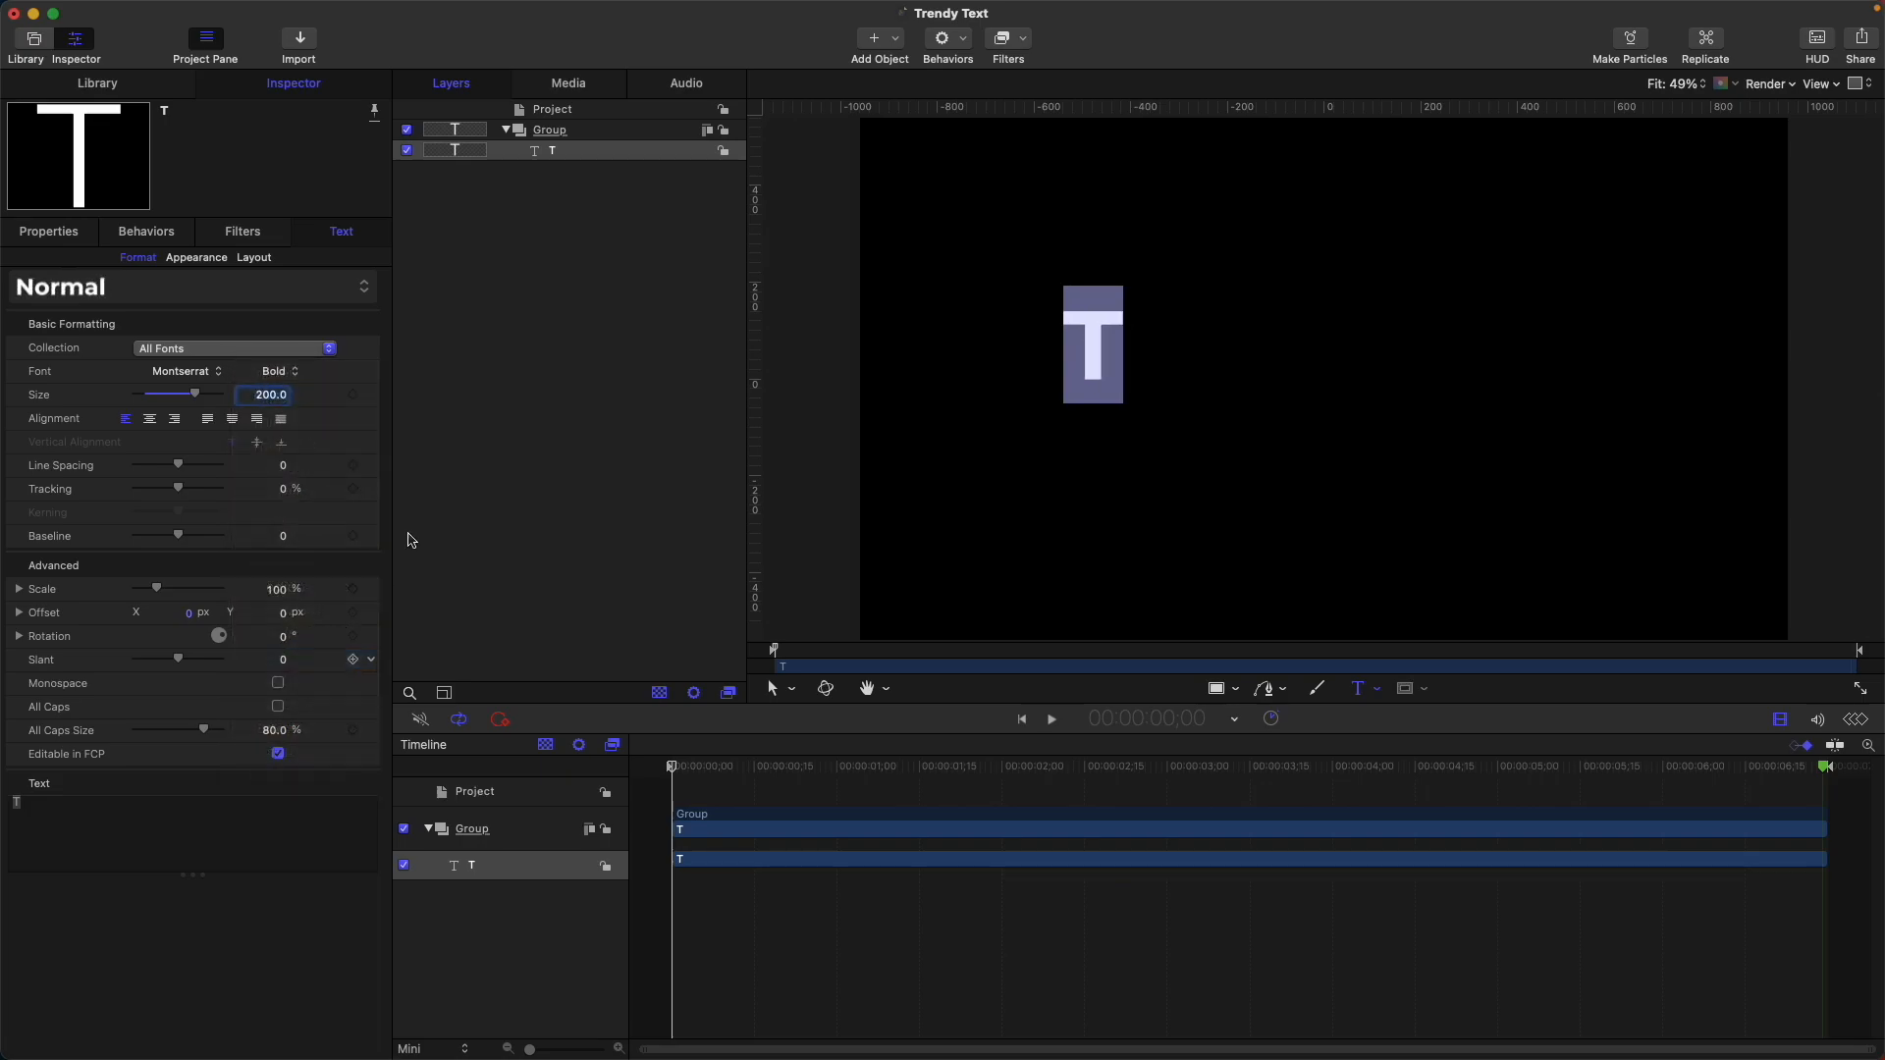
click(595, 155)
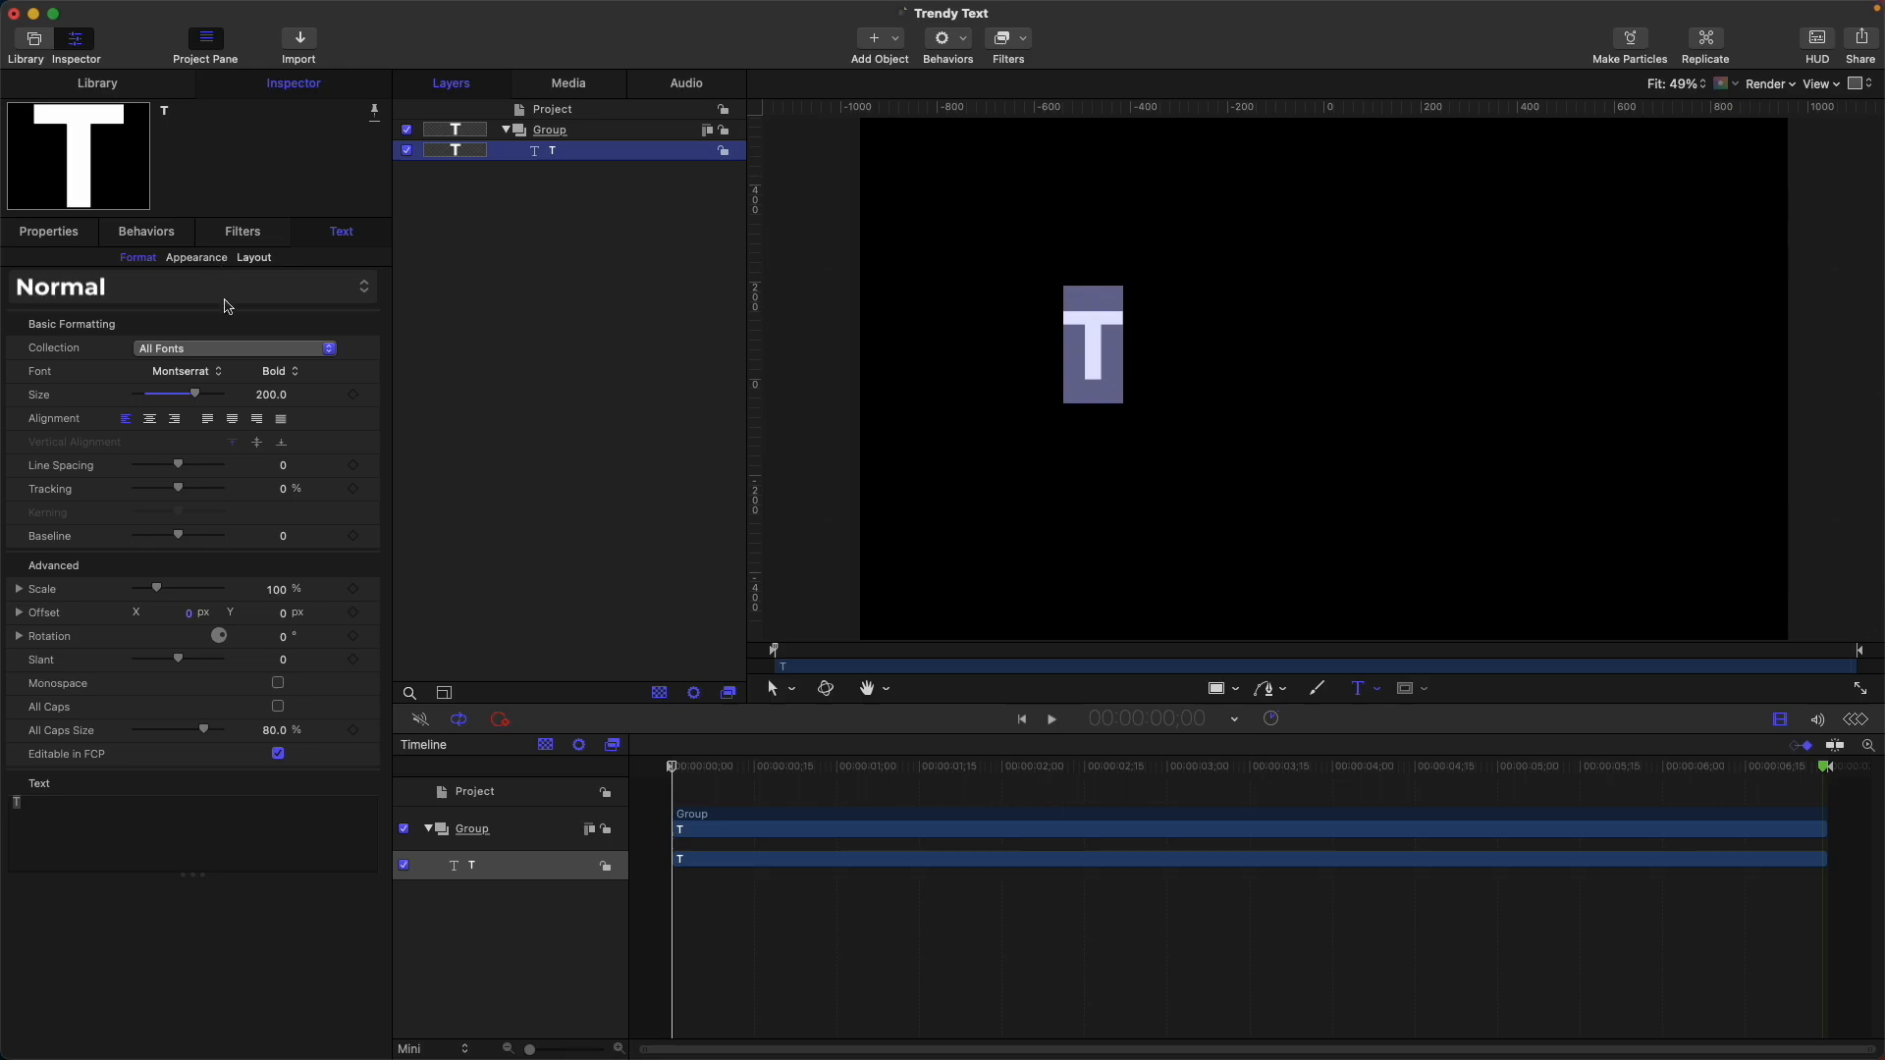
Step: Enable the outline on the T text and colour it black
click(198, 257)
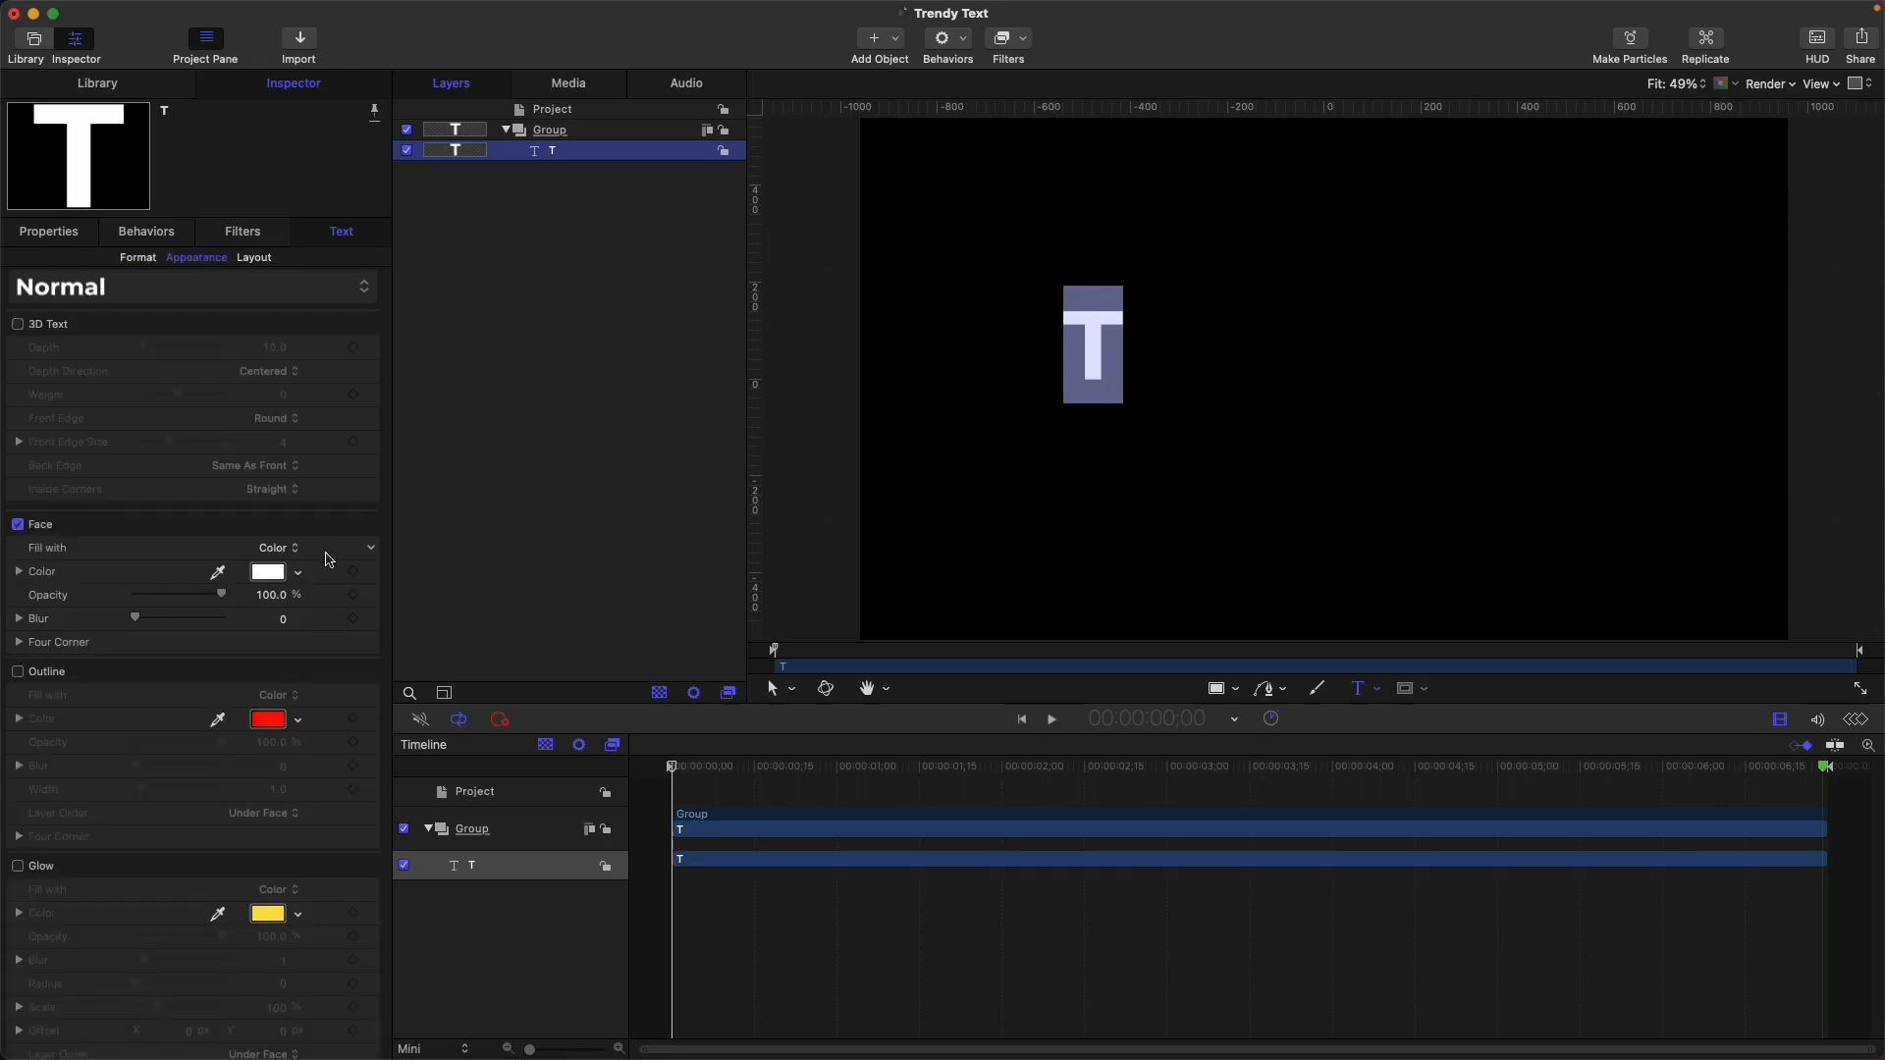
click(17, 672)
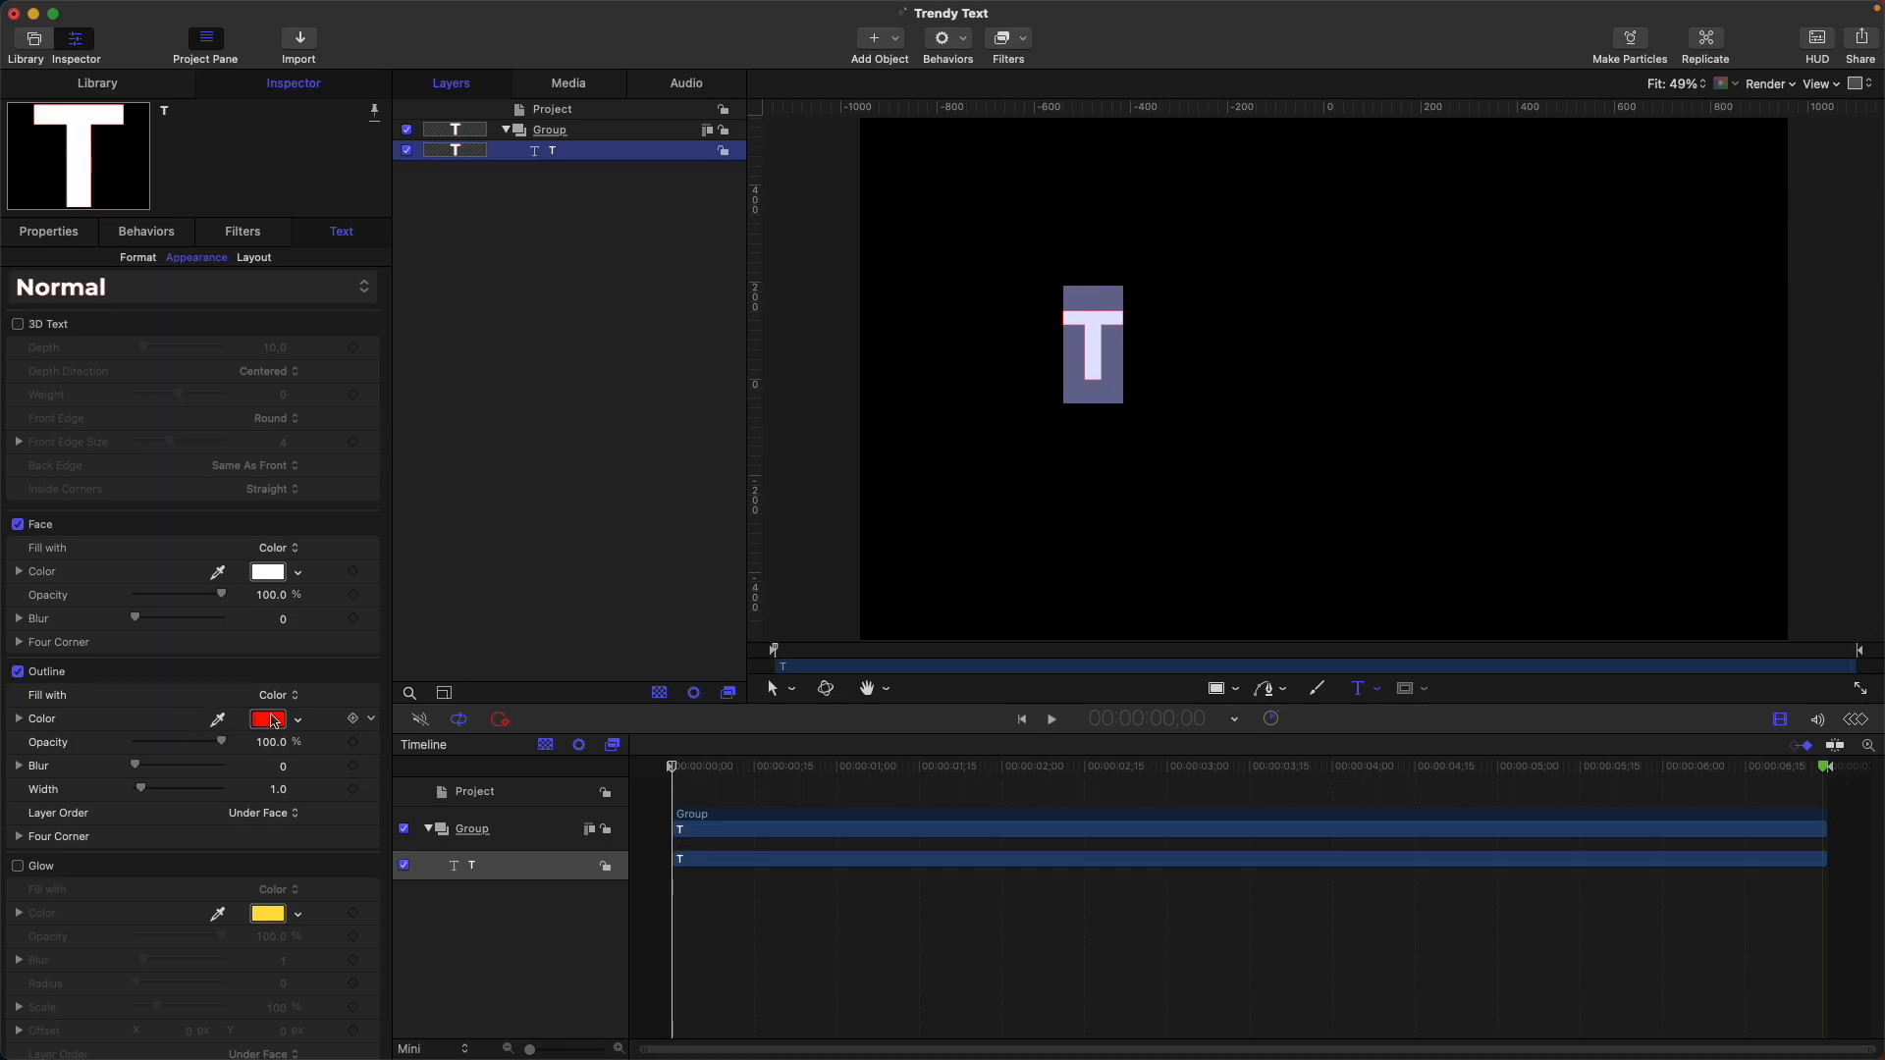
click(270, 719)
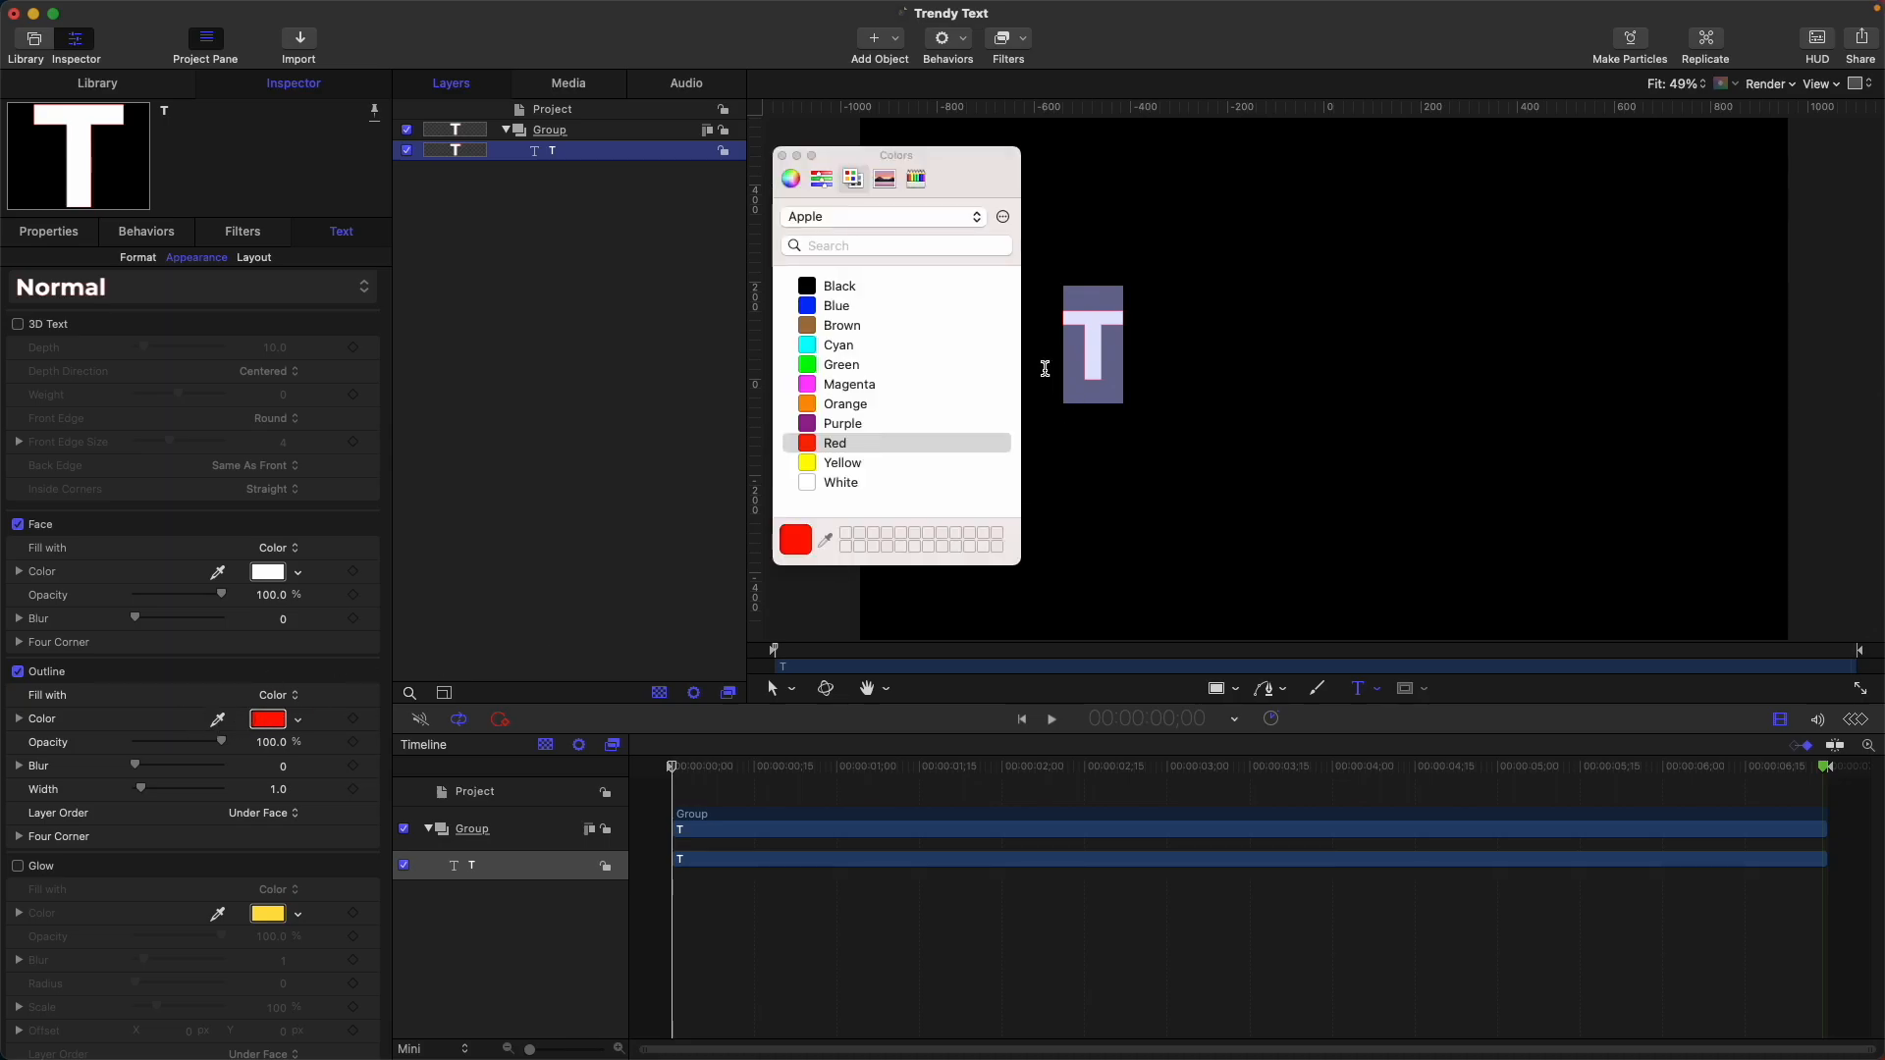
click(864, 291)
click(783, 156)
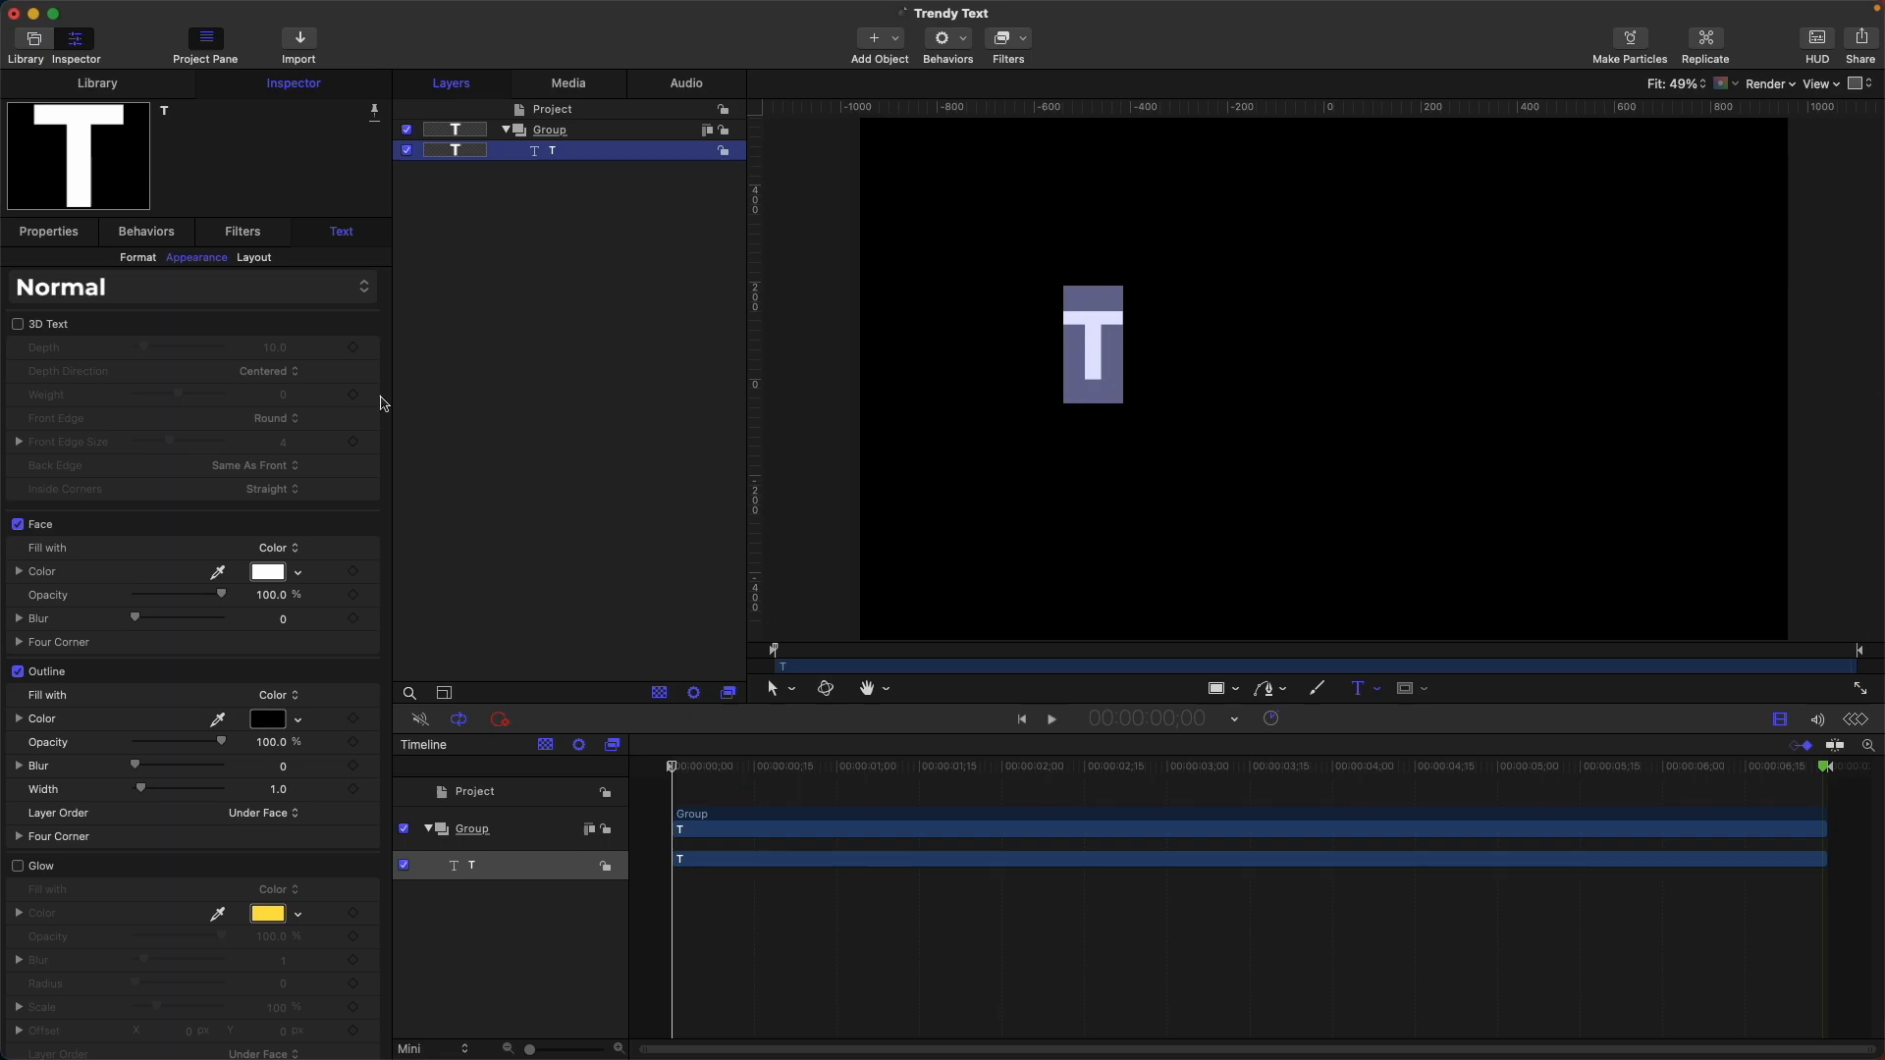
Step: Change the face colour of the T to red from the Apple colour list
click(281, 575)
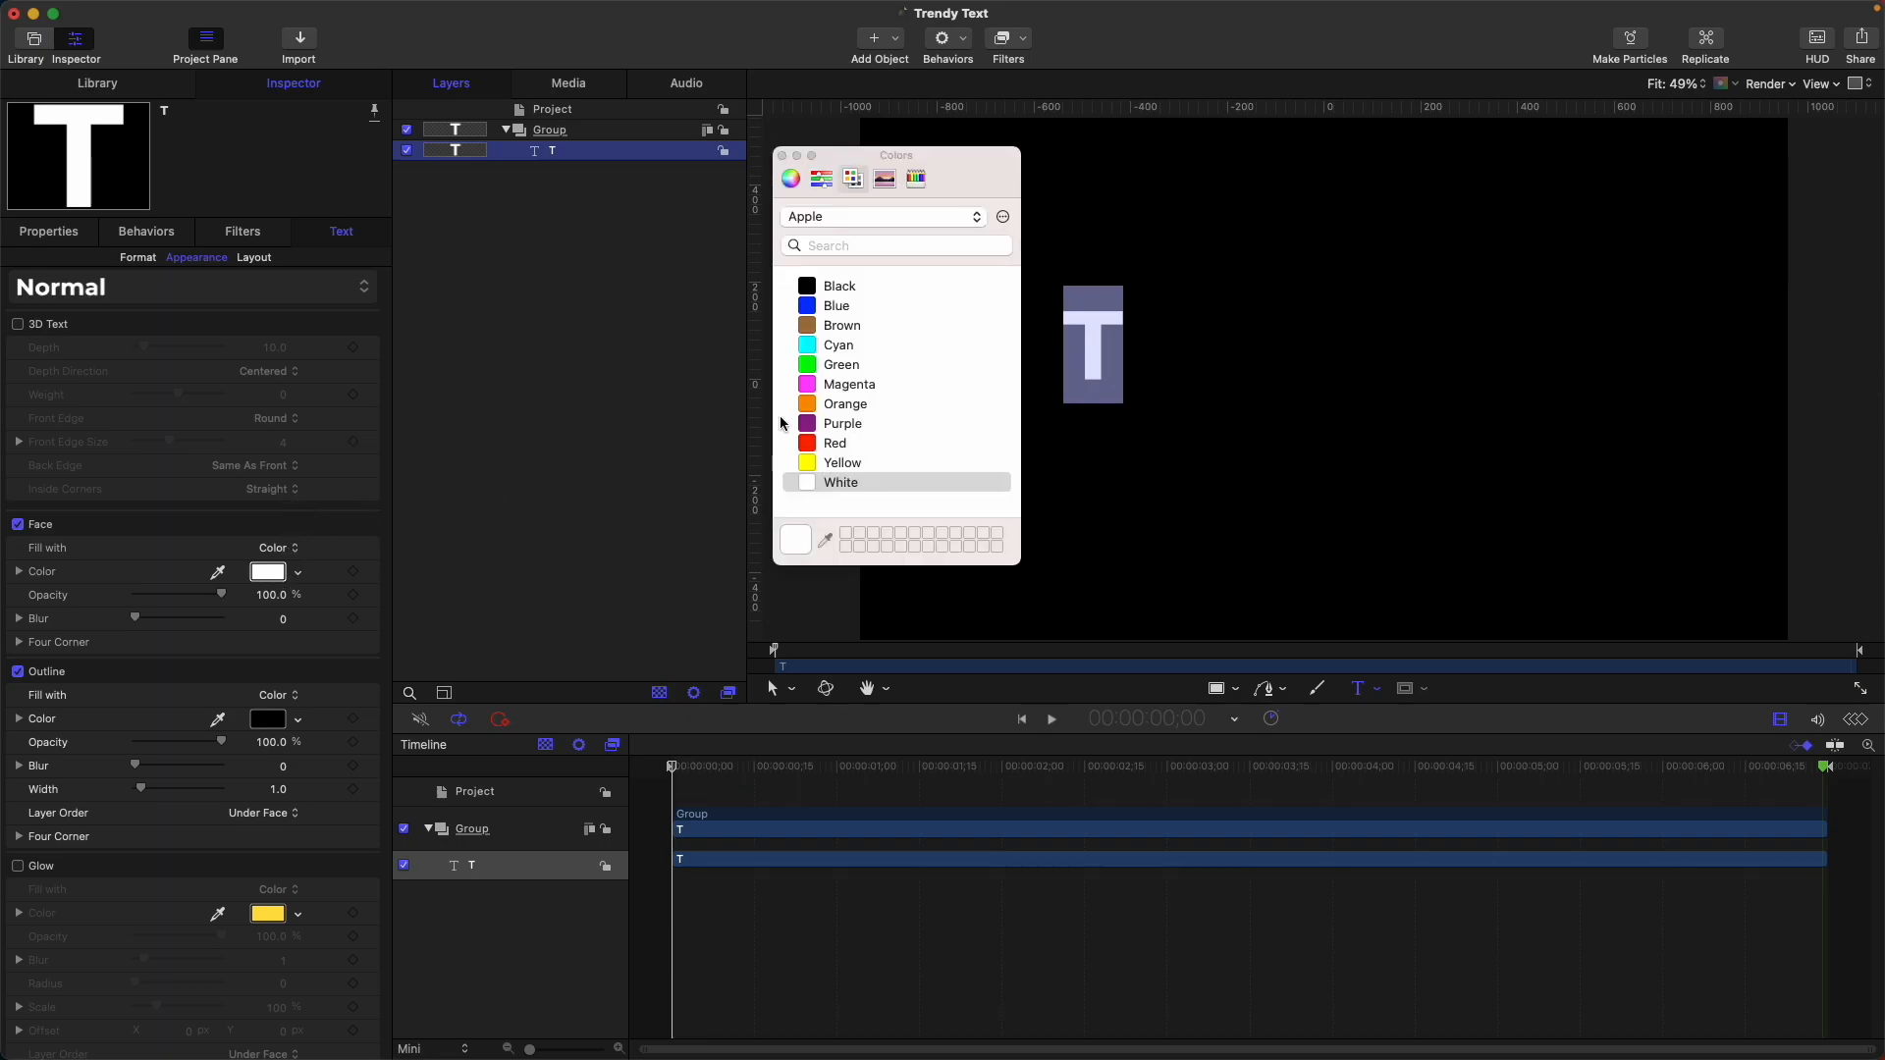
click(858, 442)
click(782, 156)
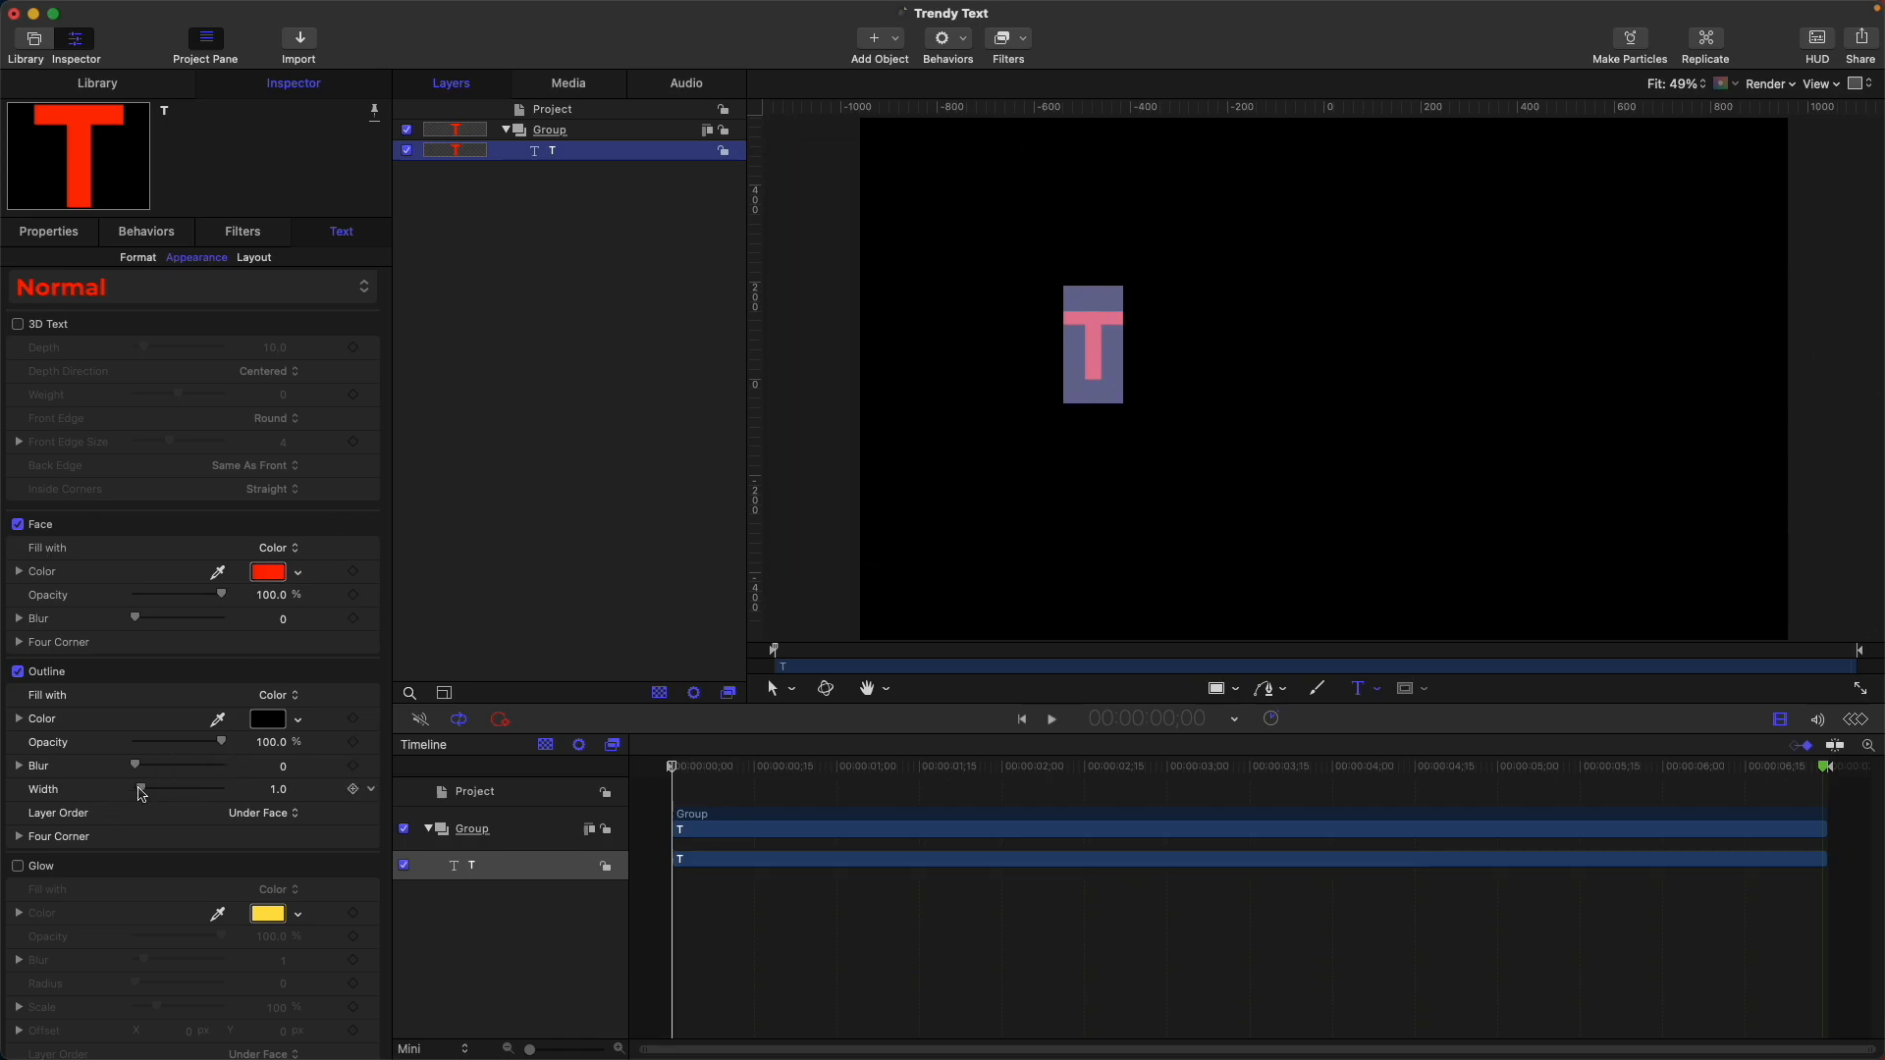
Step: Show the canvas with a transparent background and set the T's outline width to 10
drag(141, 793, 171, 793)
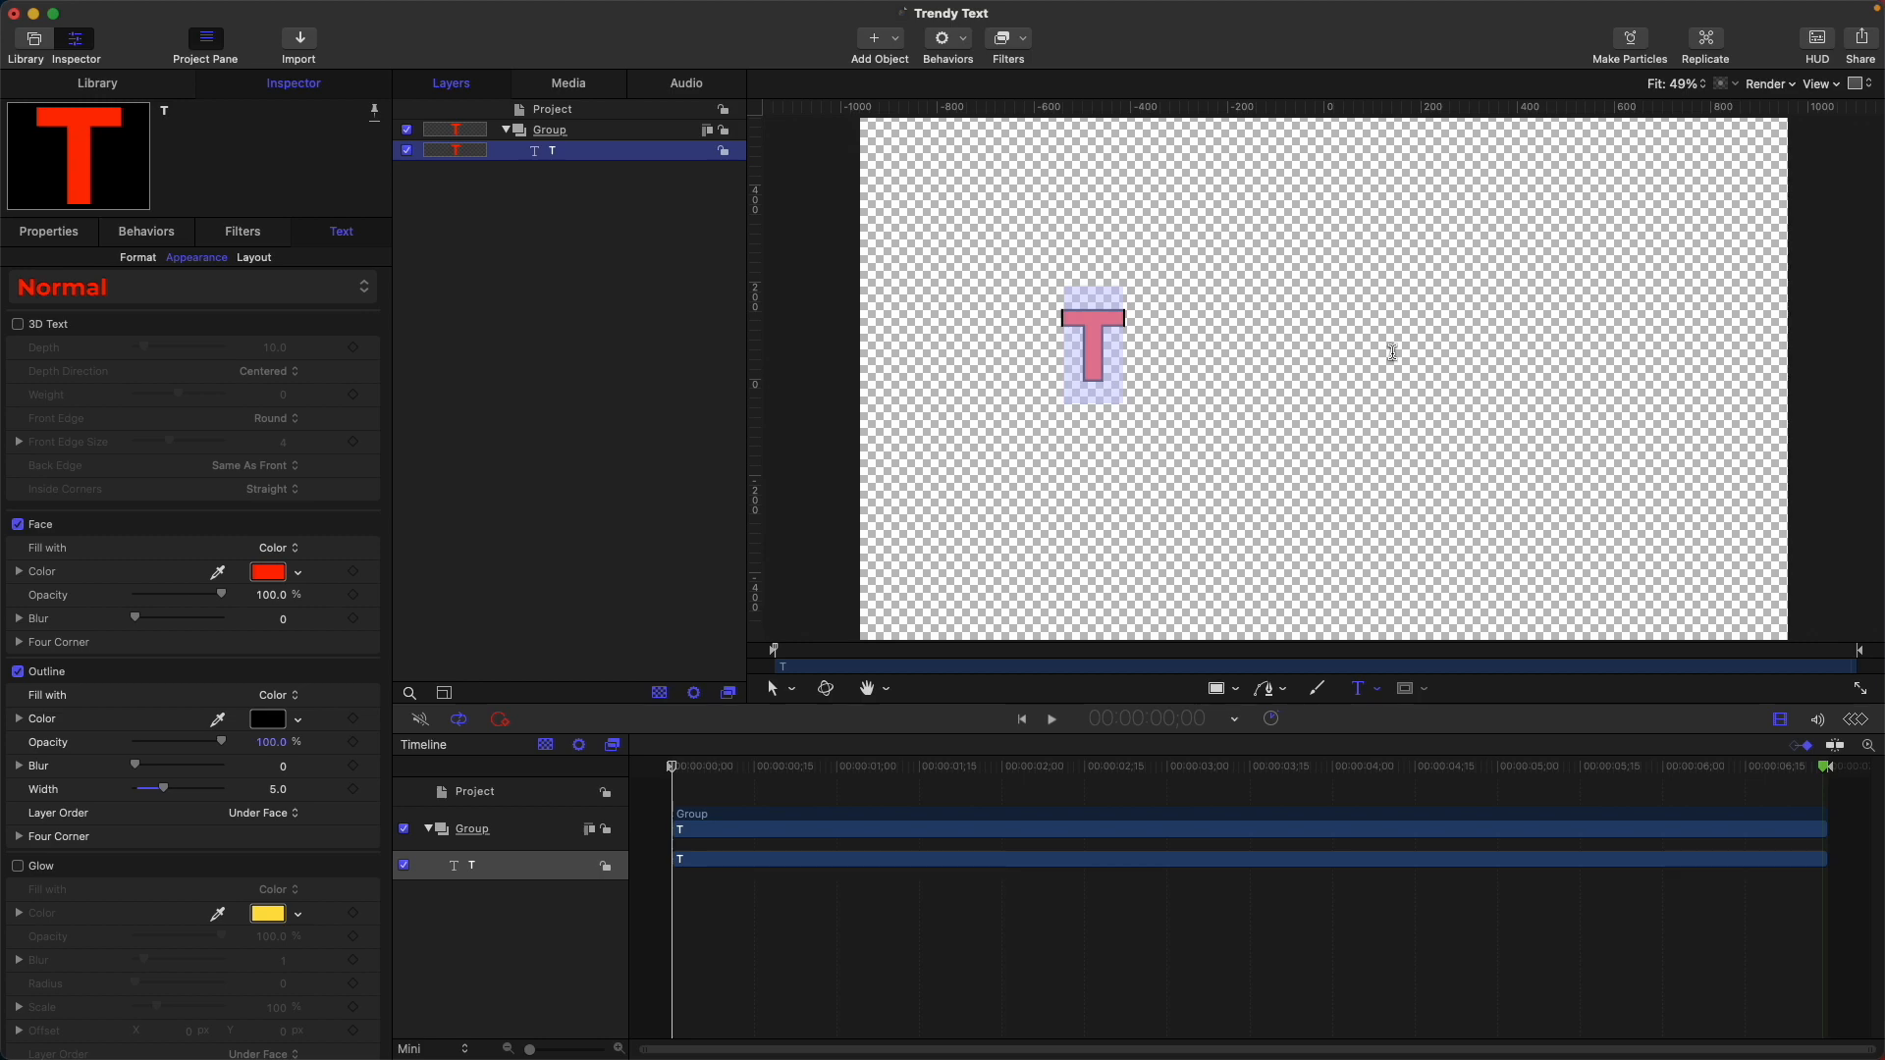
key(shift+c)
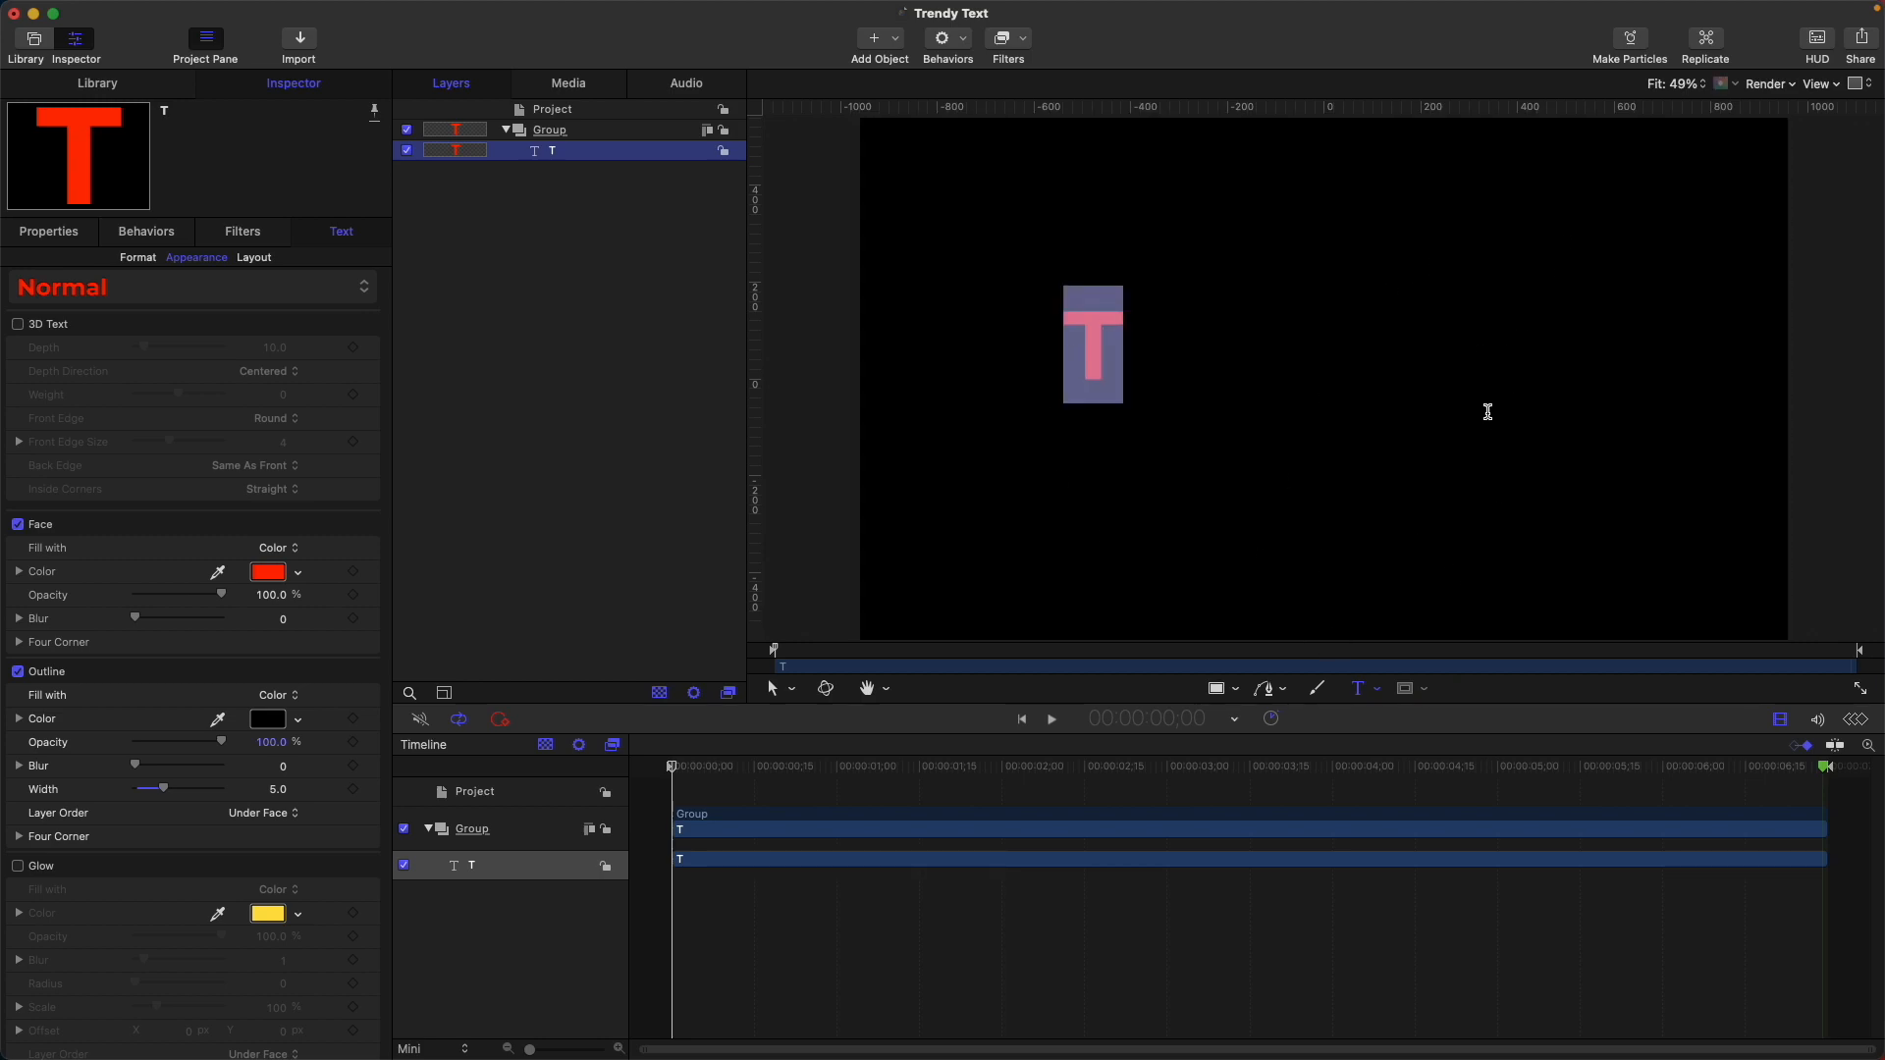
key(shift+c)
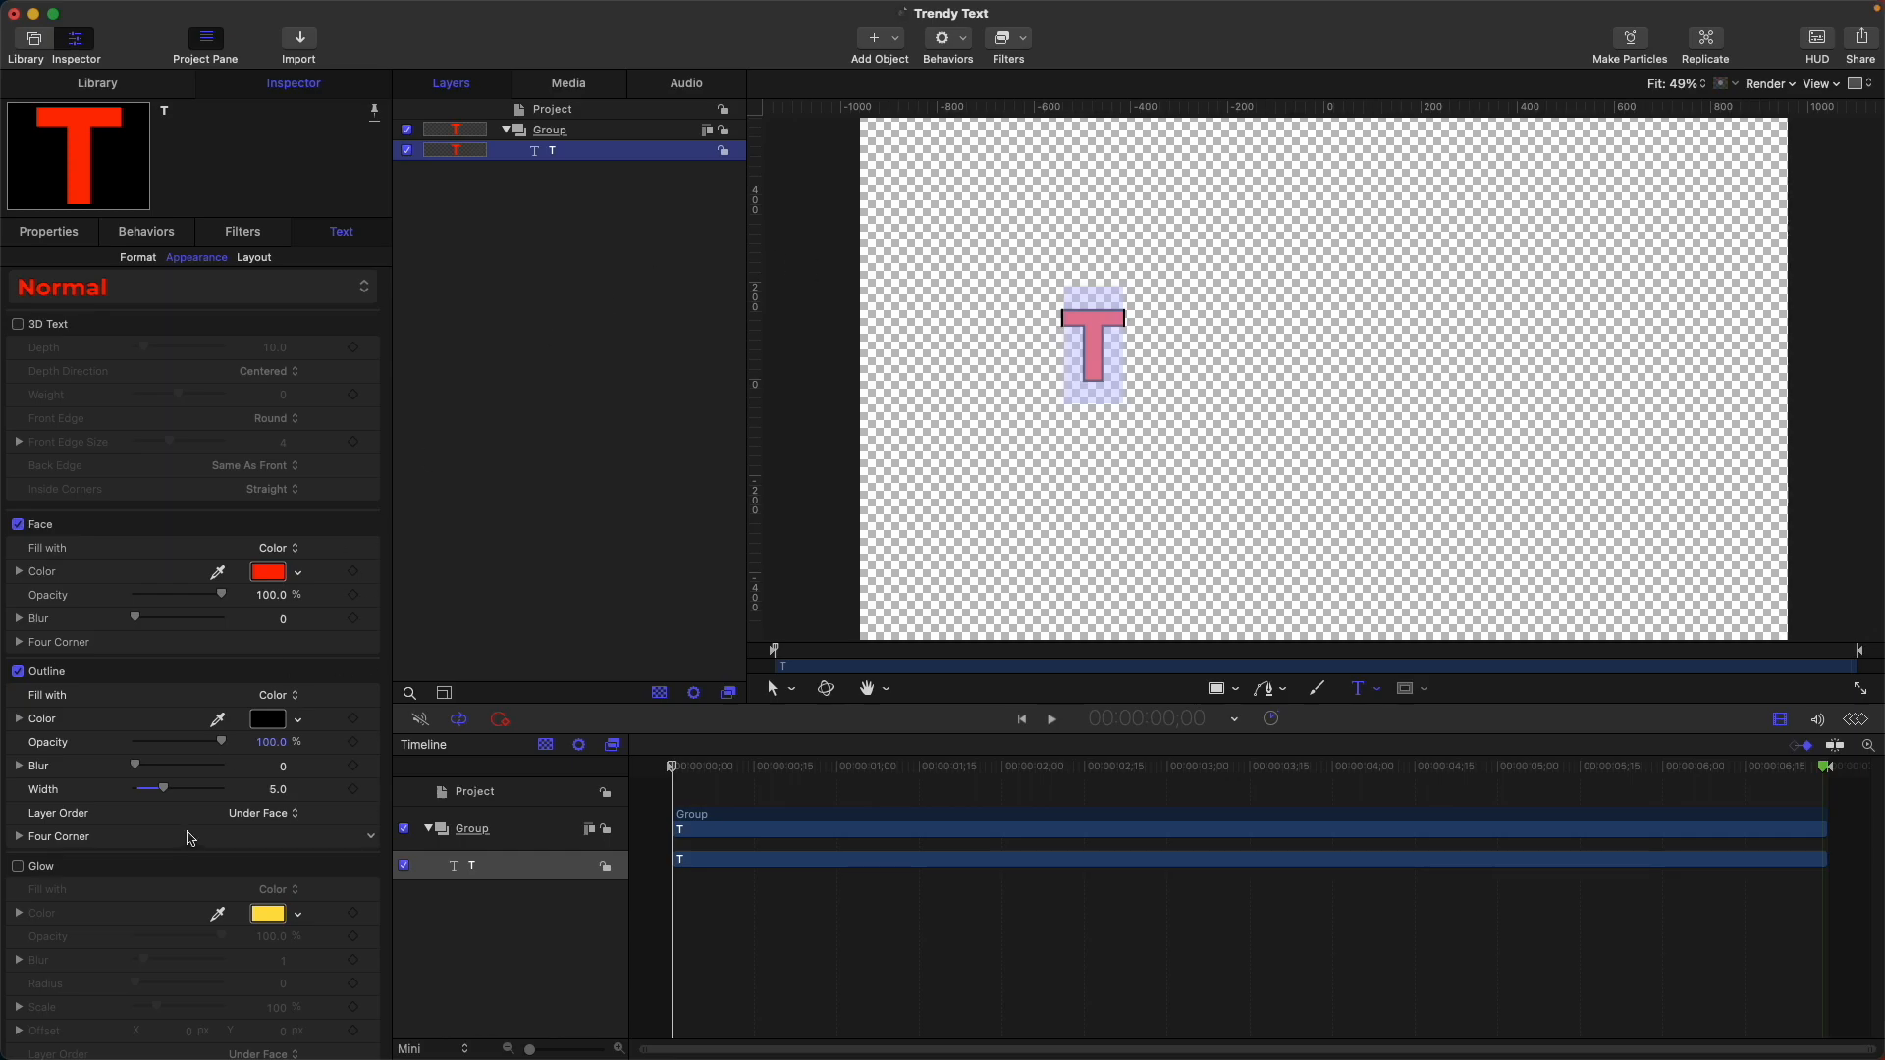
click(279, 791)
text(10)
key(Return)
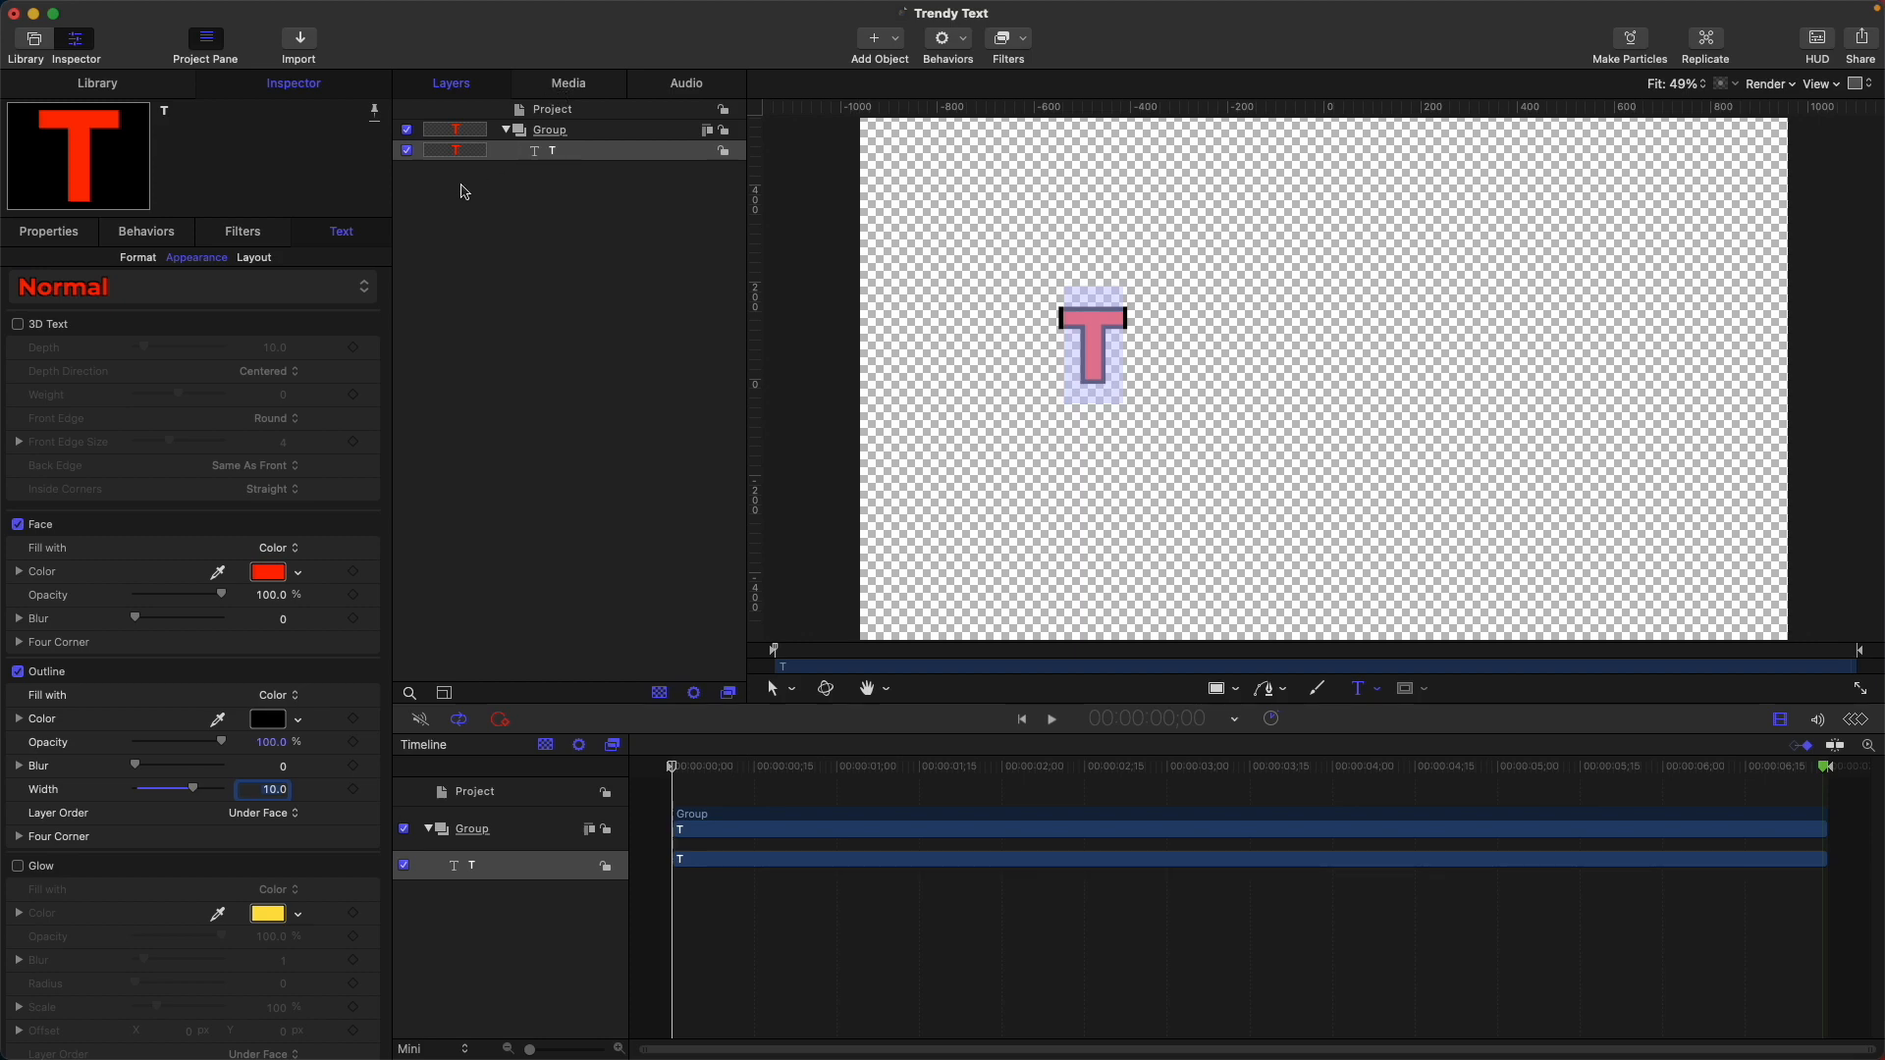
Step: Keyframe the T's Y position at frame 20, raise the starting Y position to 131.75 px, and preview the drop
click(83, 236)
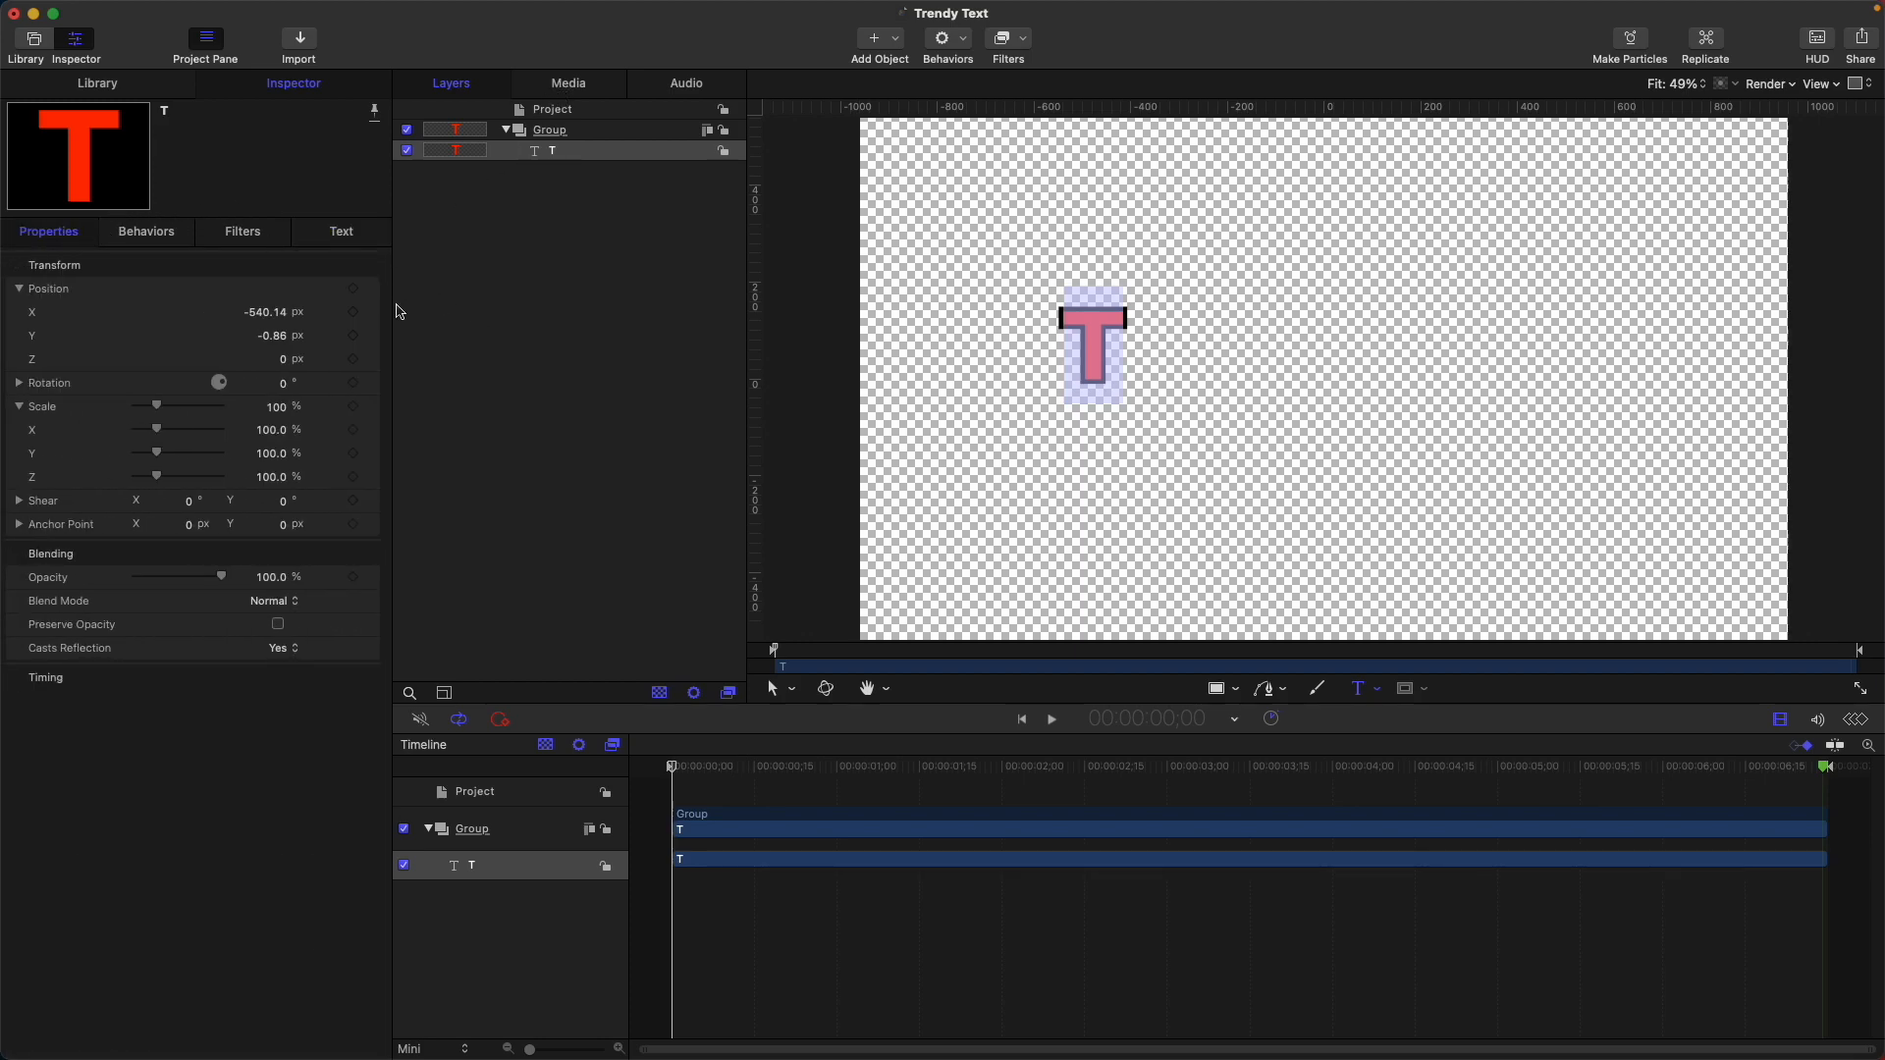
click(355, 336)
key(shift+Right)
key(shift+Right)
click(354, 337)
click(322, 338)
click(588, 148)
drag(273, 336, 275, 356)
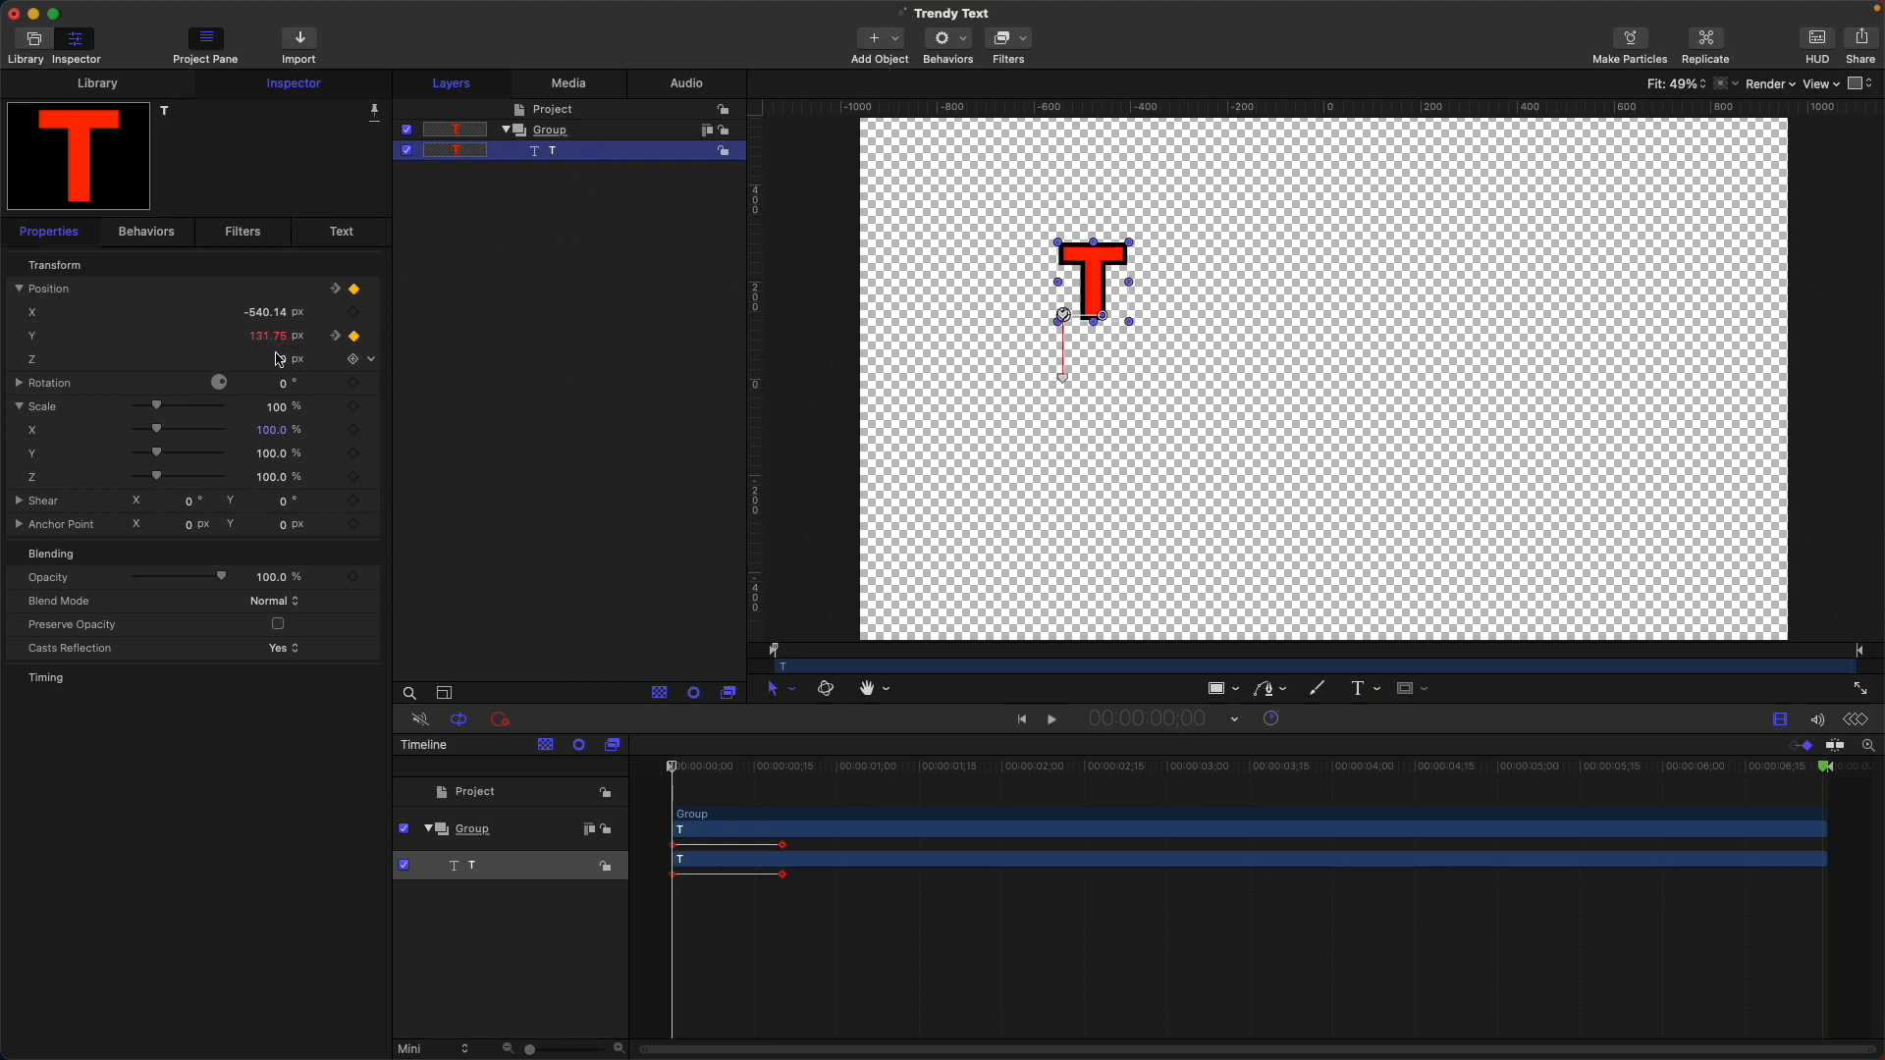
key(space)
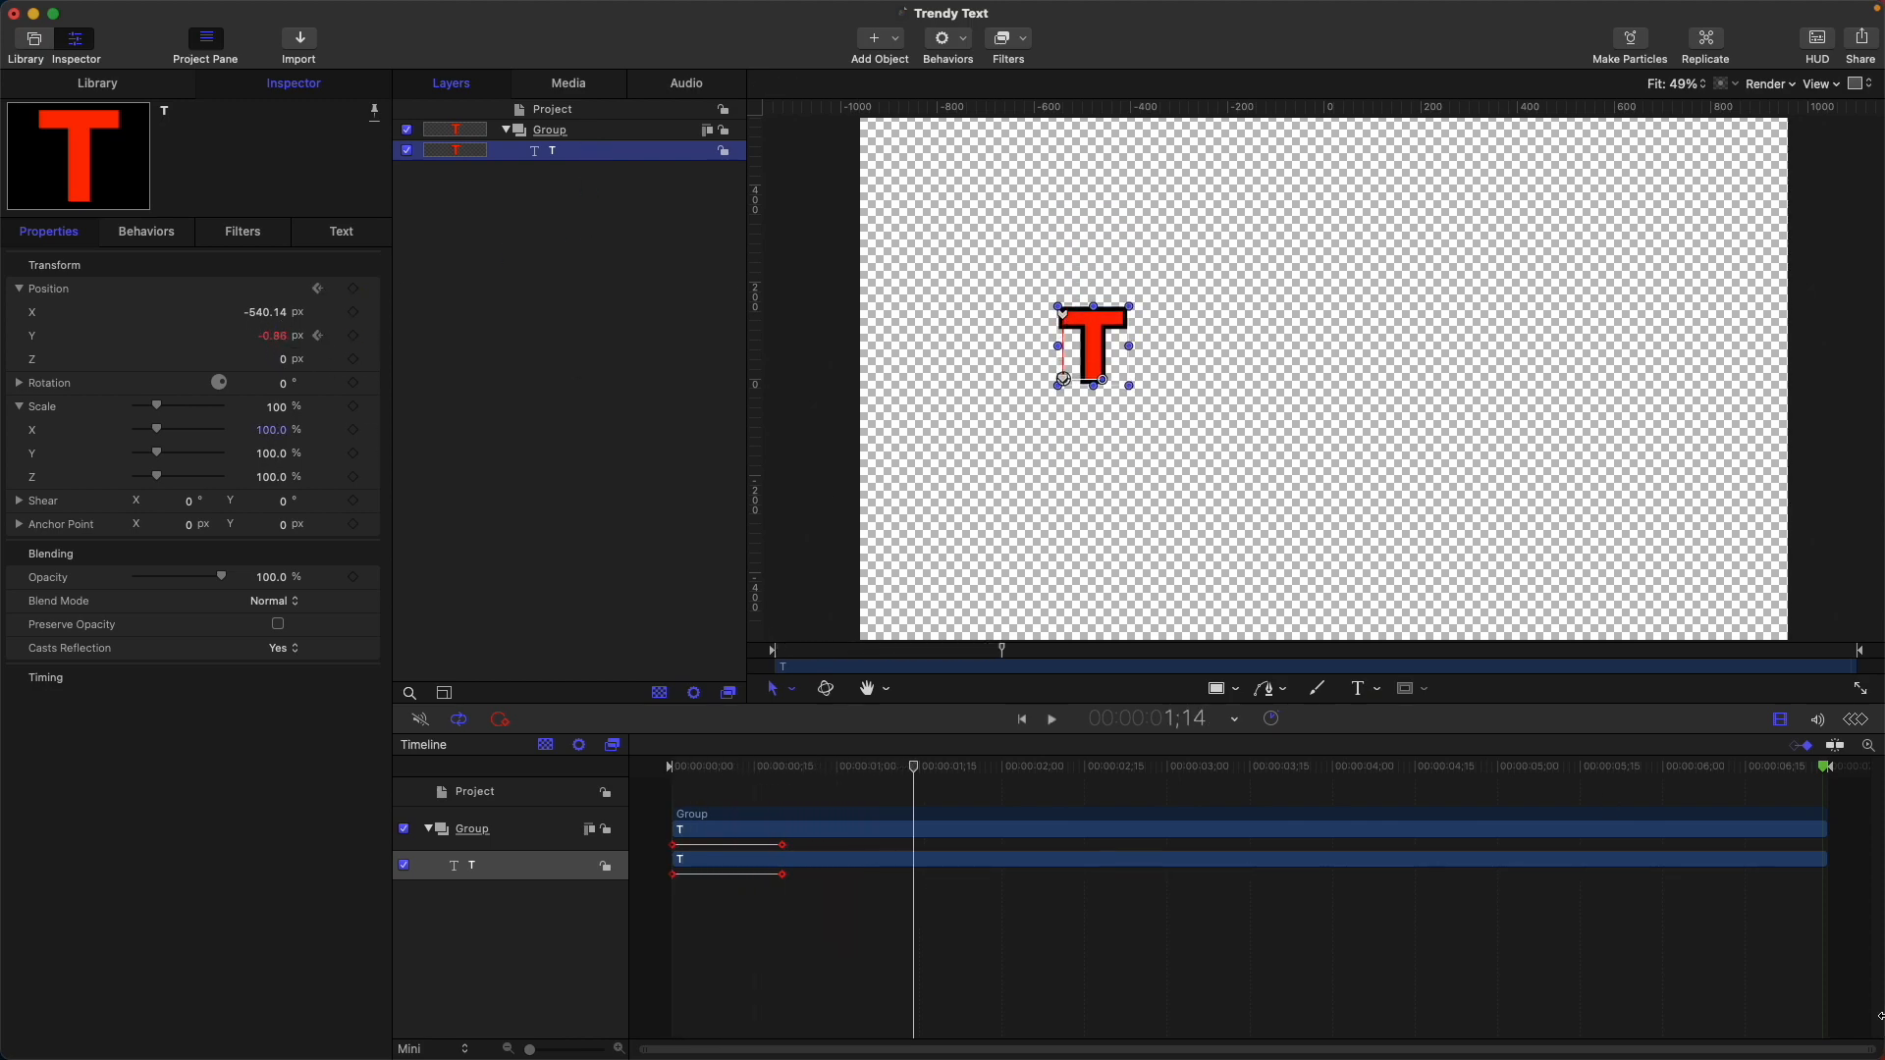
Step: Show the T's Y position curve fitted in the Keyframe Editor and keep Bezier interpolation on its first keyframe
click(1857, 721)
click(1780, 720)
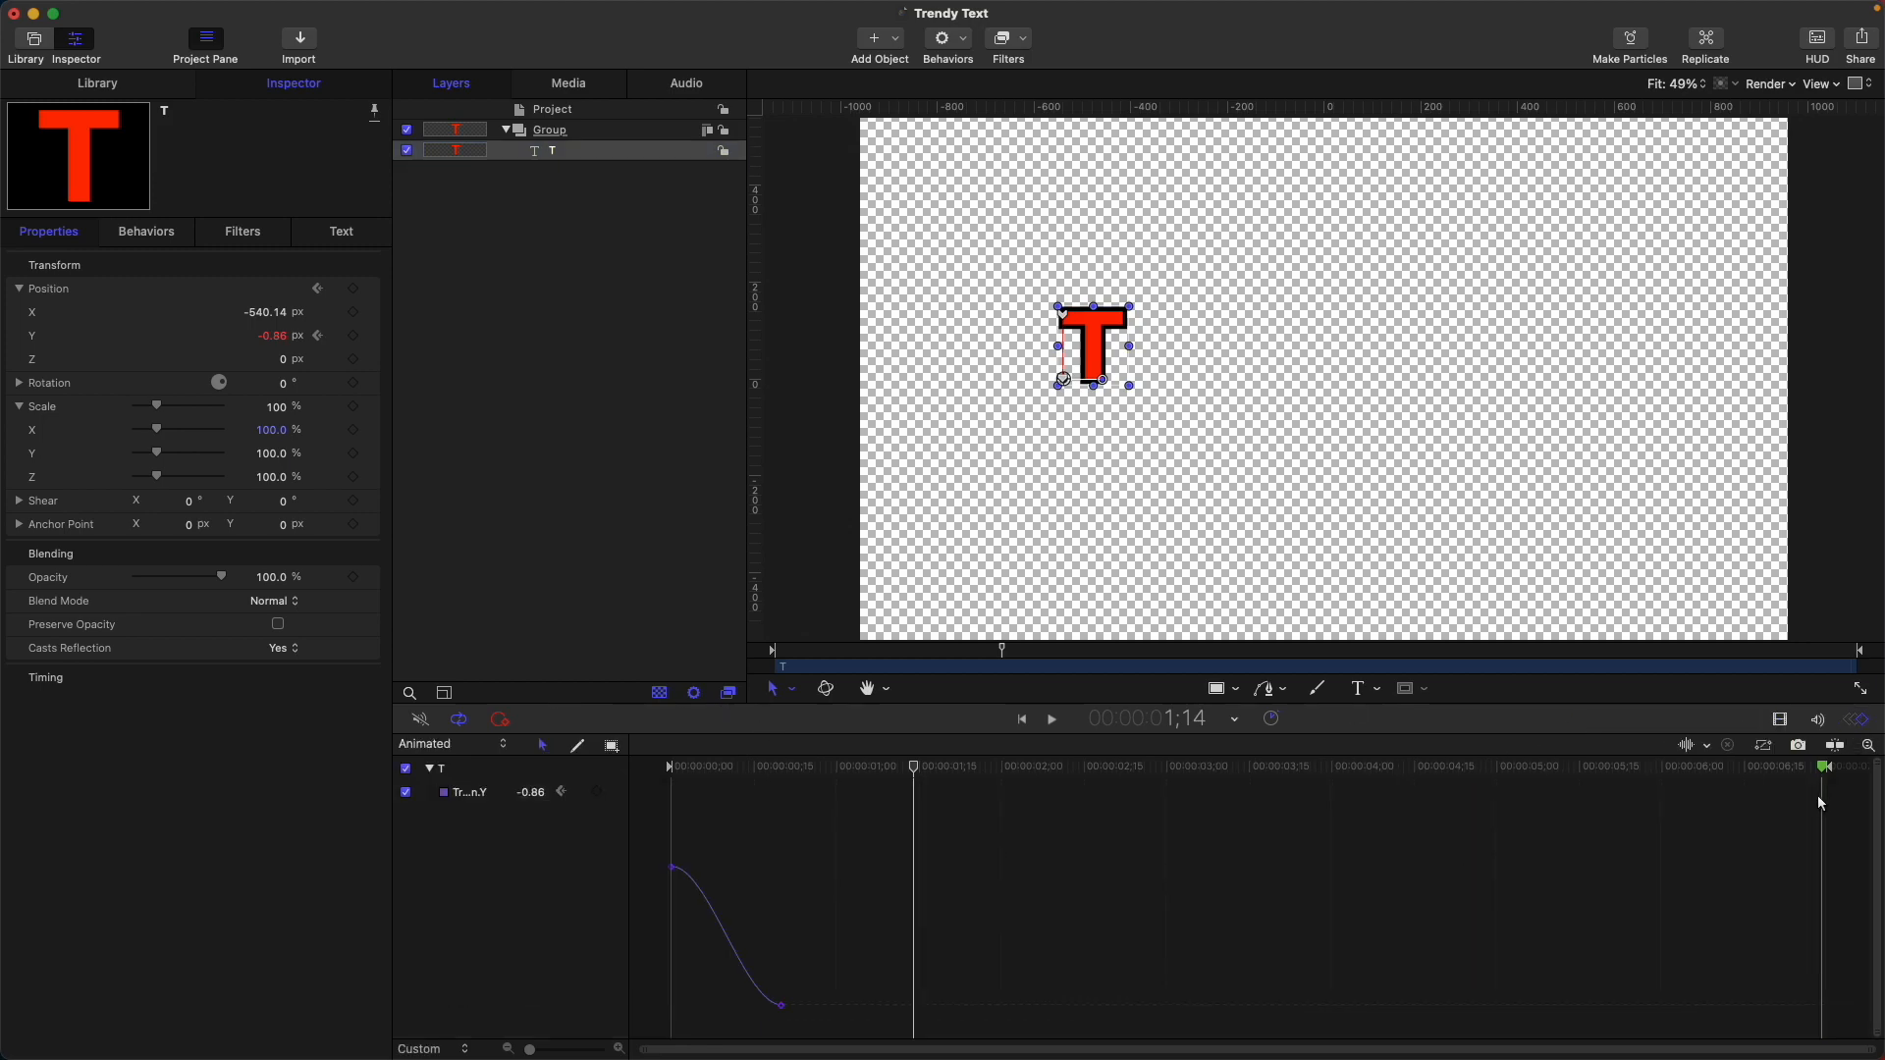
click(1768, 748)
click(1003, 878)
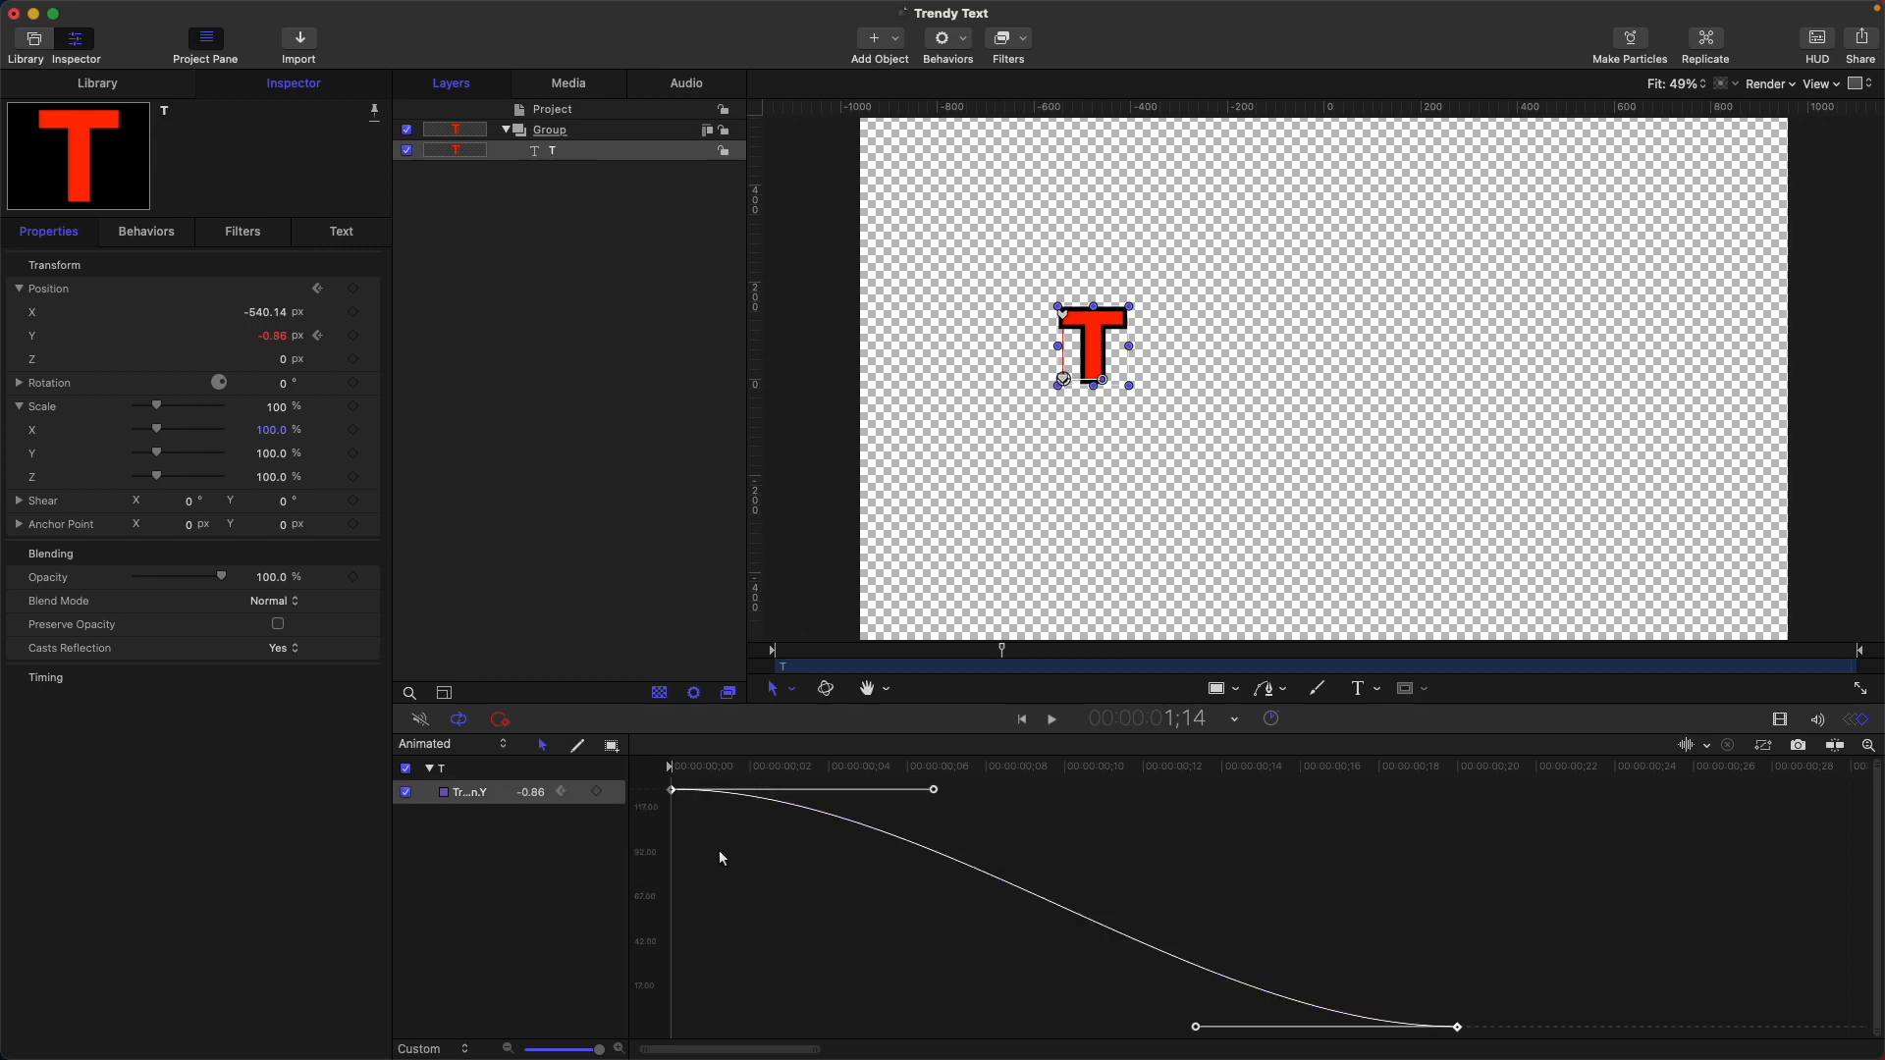
right_click(673, 791)
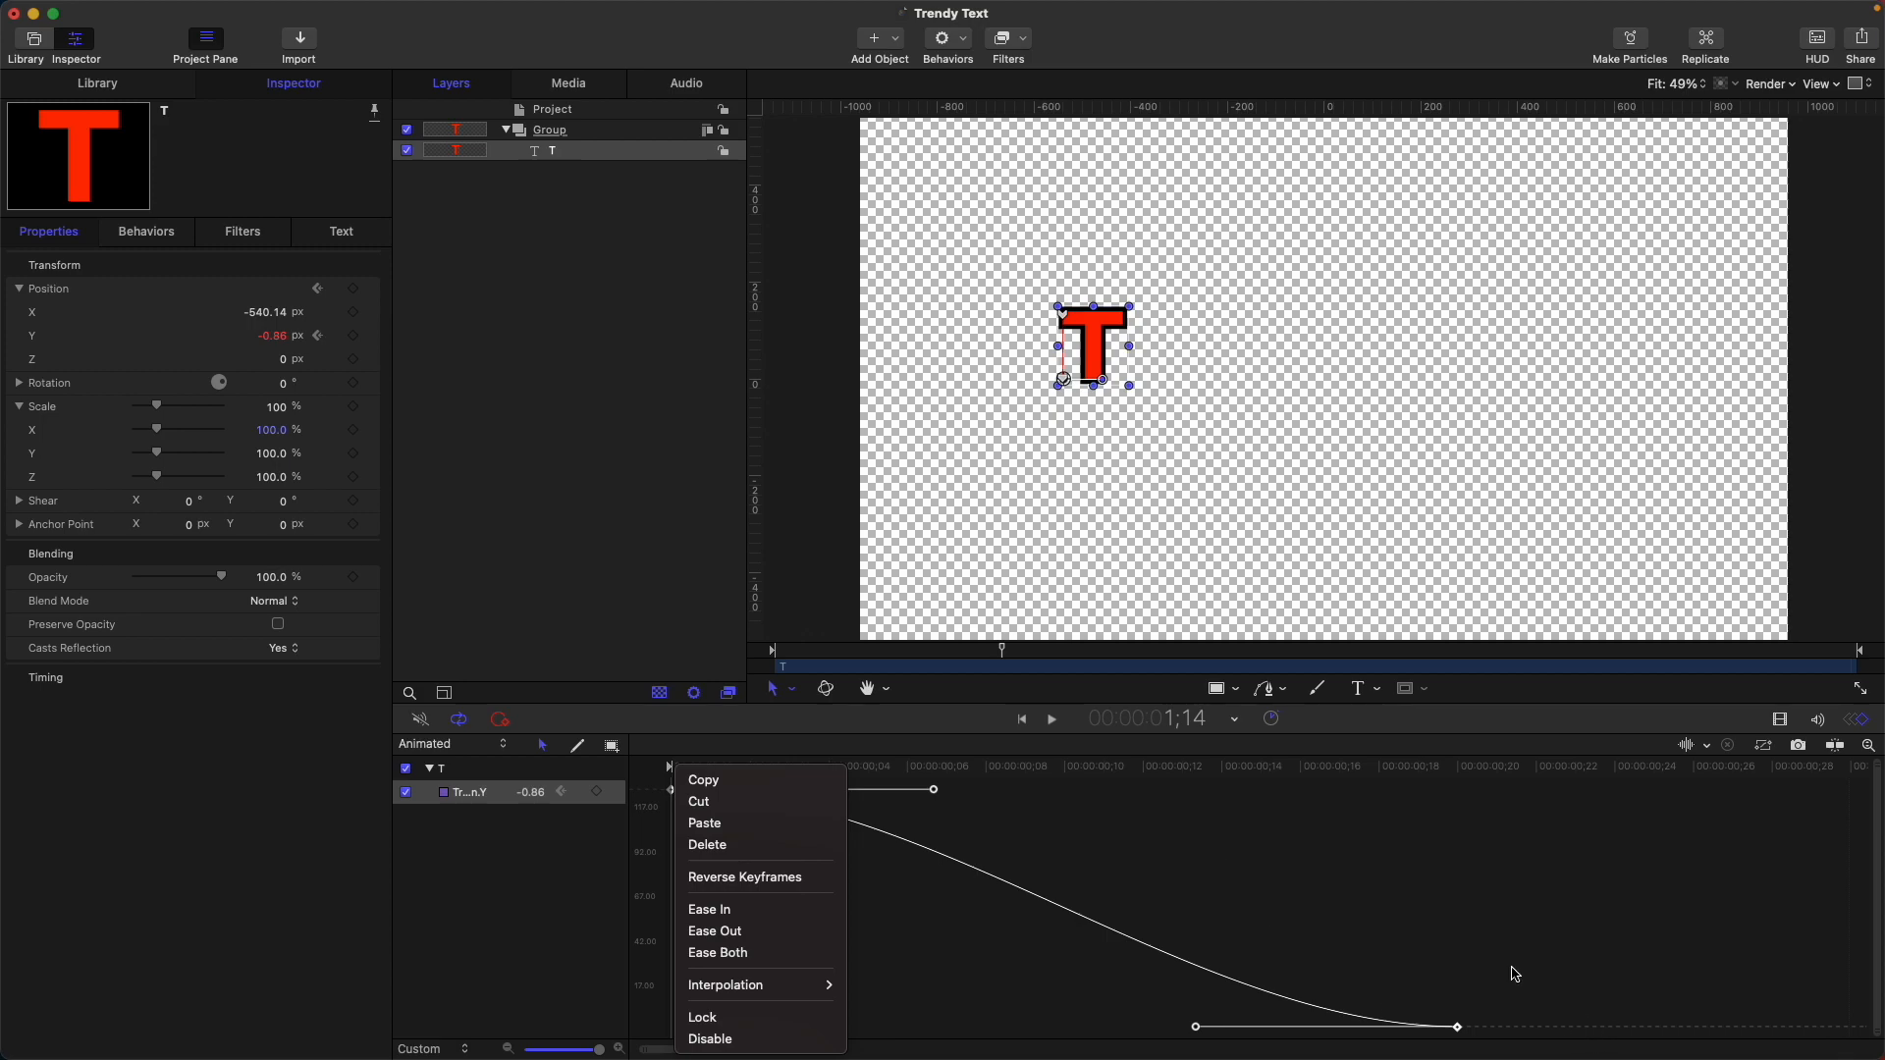
mouse_move(776, 987)
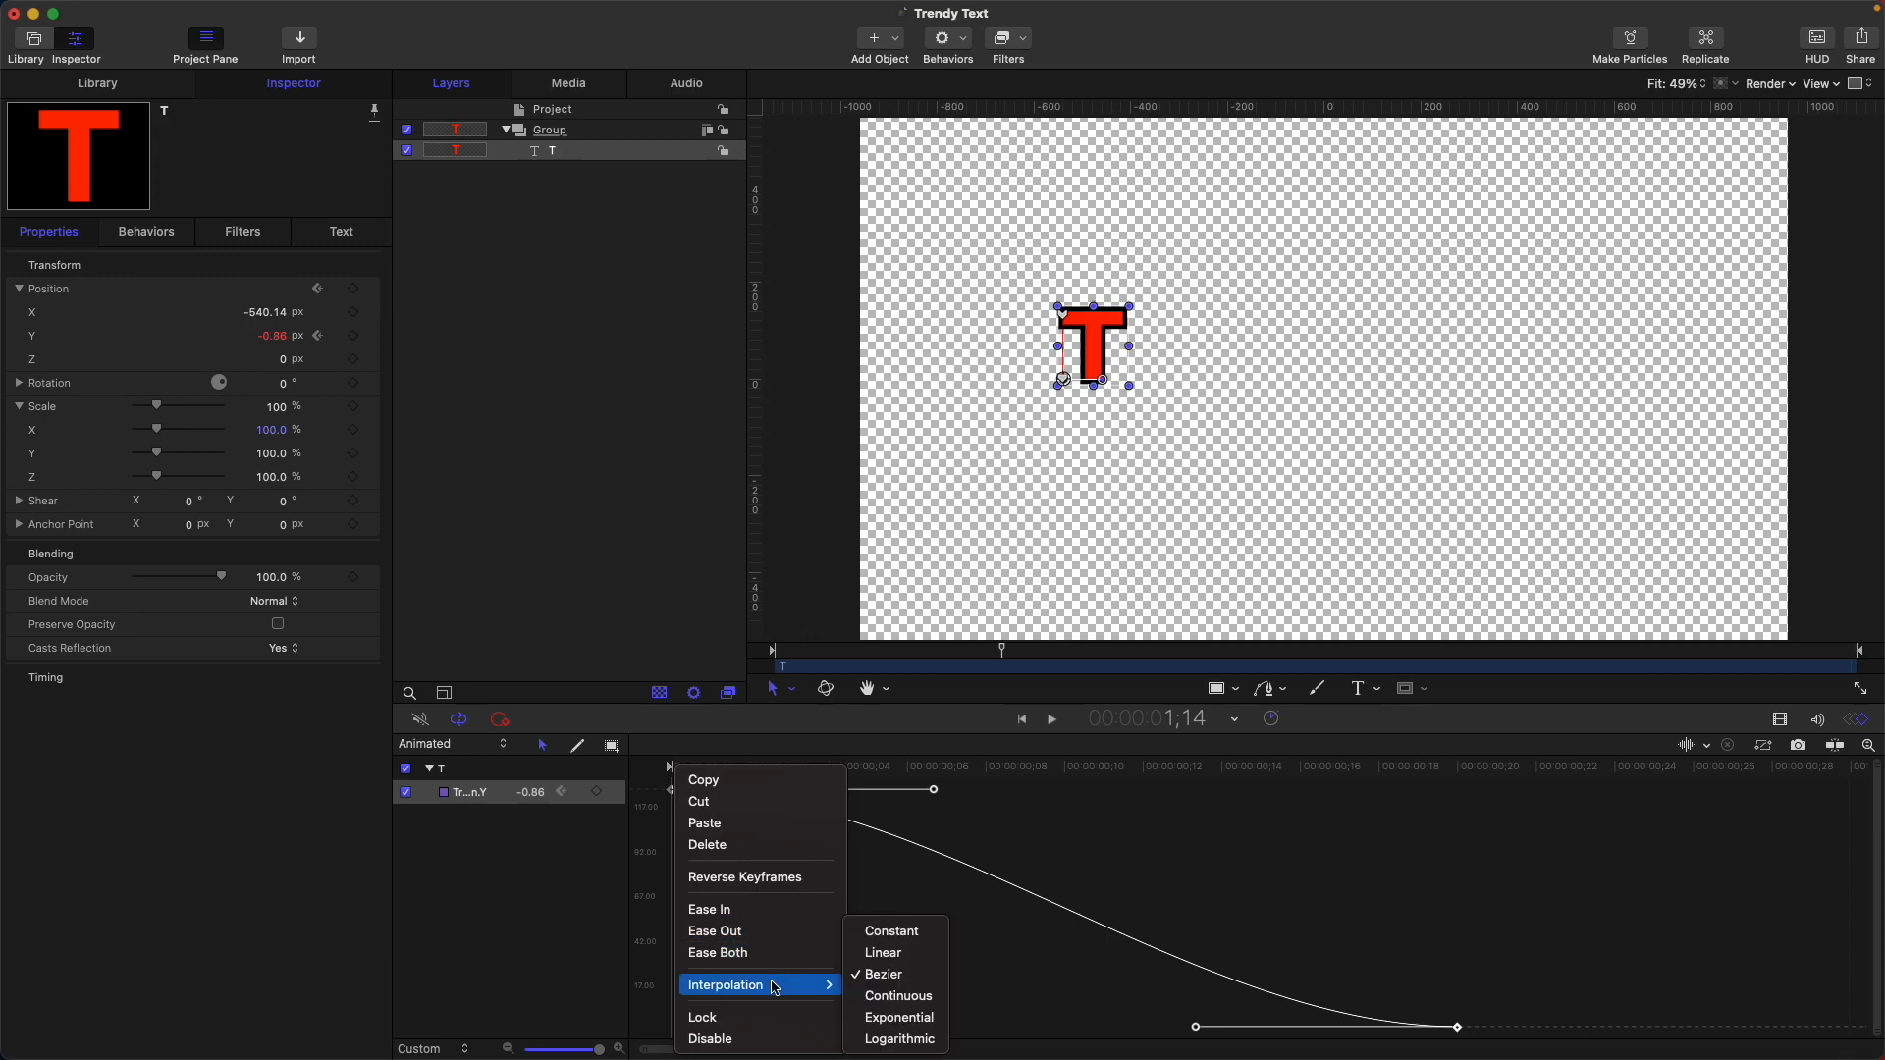
click(913, 985)
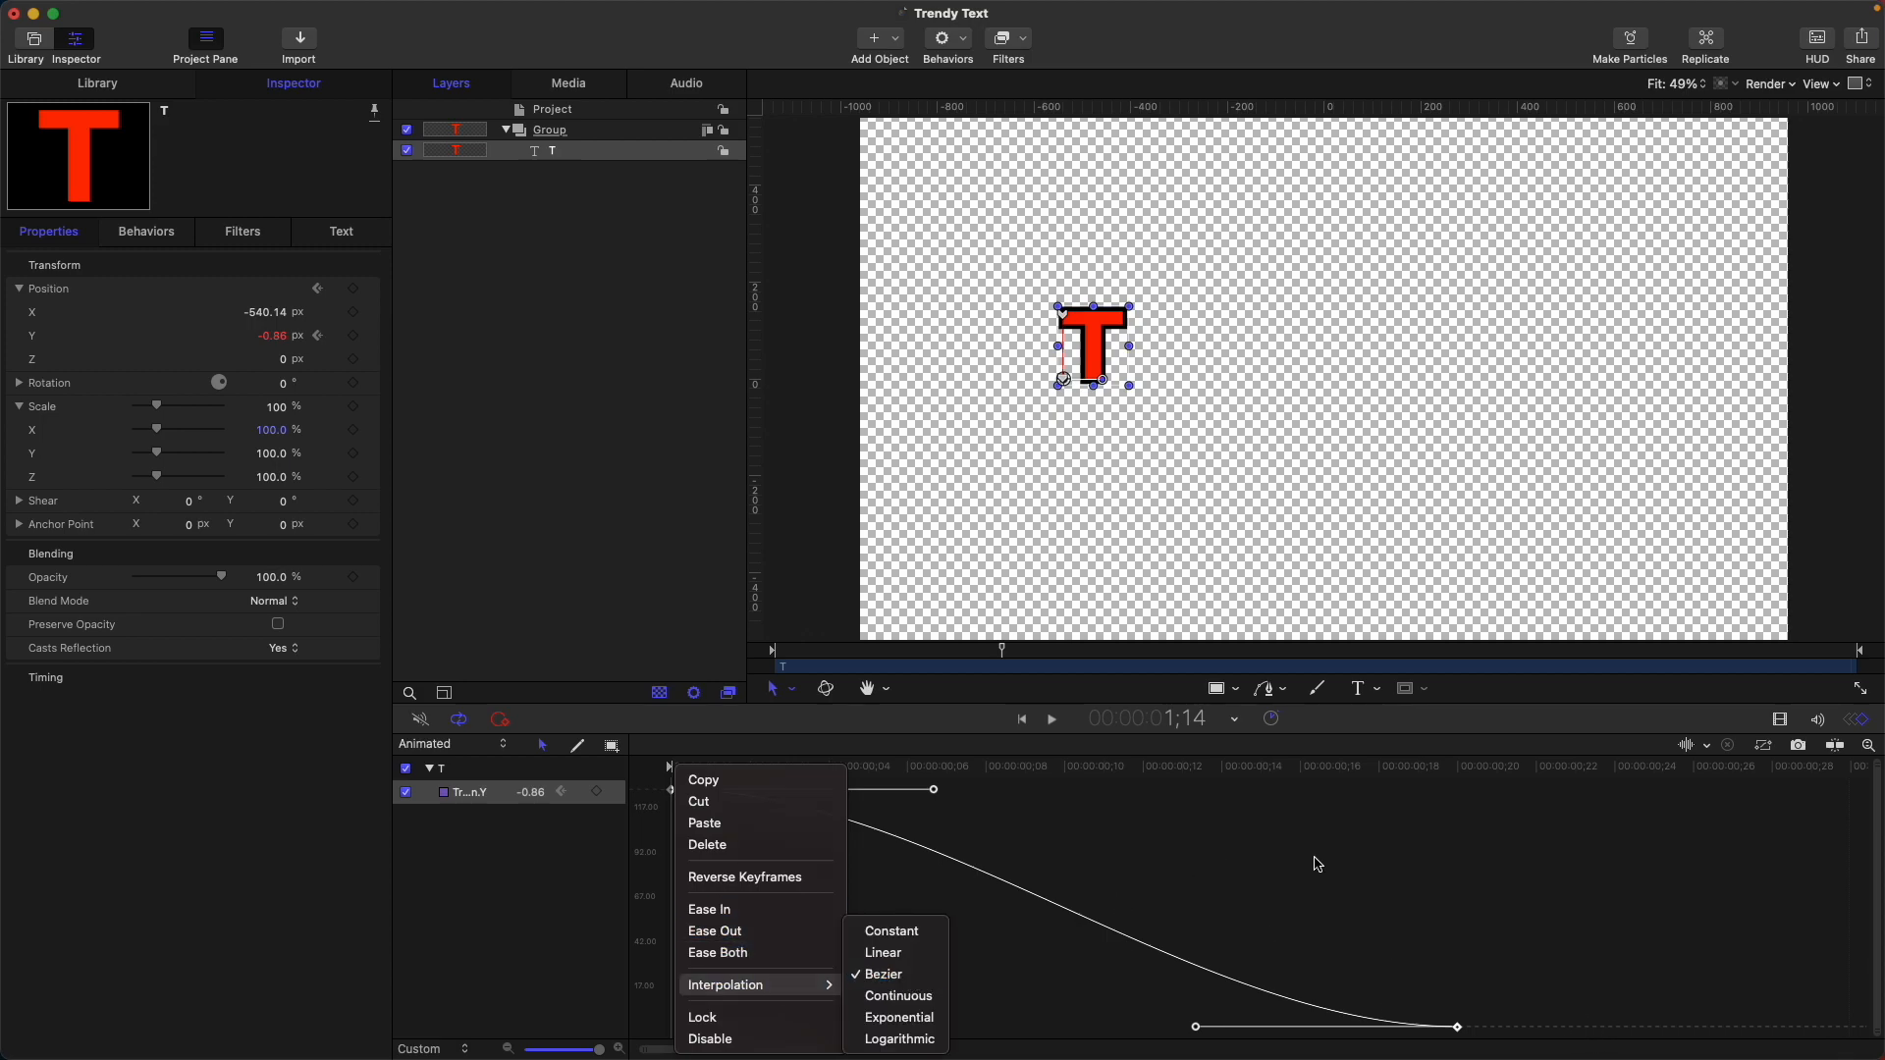
Step: Lengthen the Bezier handles of both Y position keyframes to strengthen the easing, previewing the motion after each adjustment
drag(1198, 1028, 1001, 1027)
key(Home)
key(space)
key(space)
drag(599, 1050, 566, 1049)
key(space)
key(space)
click(671, 789)
drag(741, 789, 785, 793)
key(Home)
key(space)
key(space)
Step: Set the Y position's After Last Keyframe extrapolation to Ping-Pong and play back the looping motion
drag(928, 768, 887, 780)
mouse_move(612, 797)
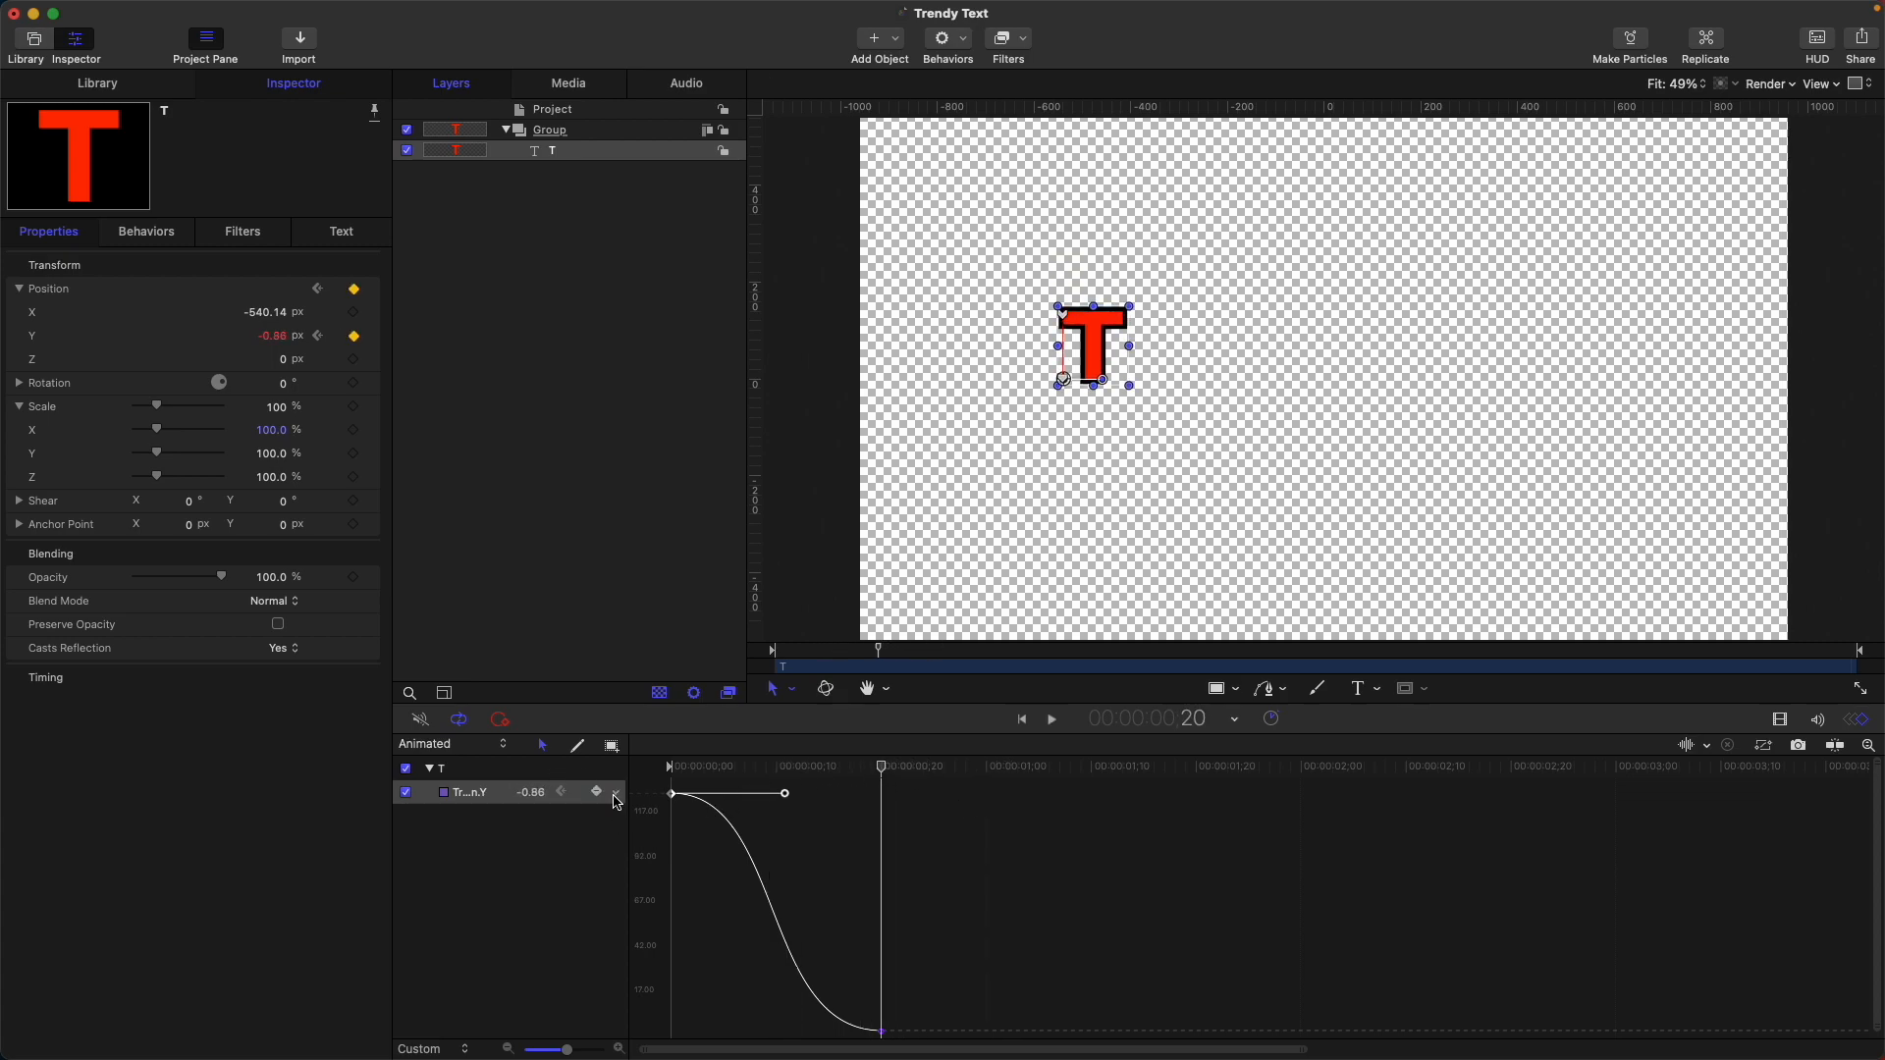
click(619, 794)
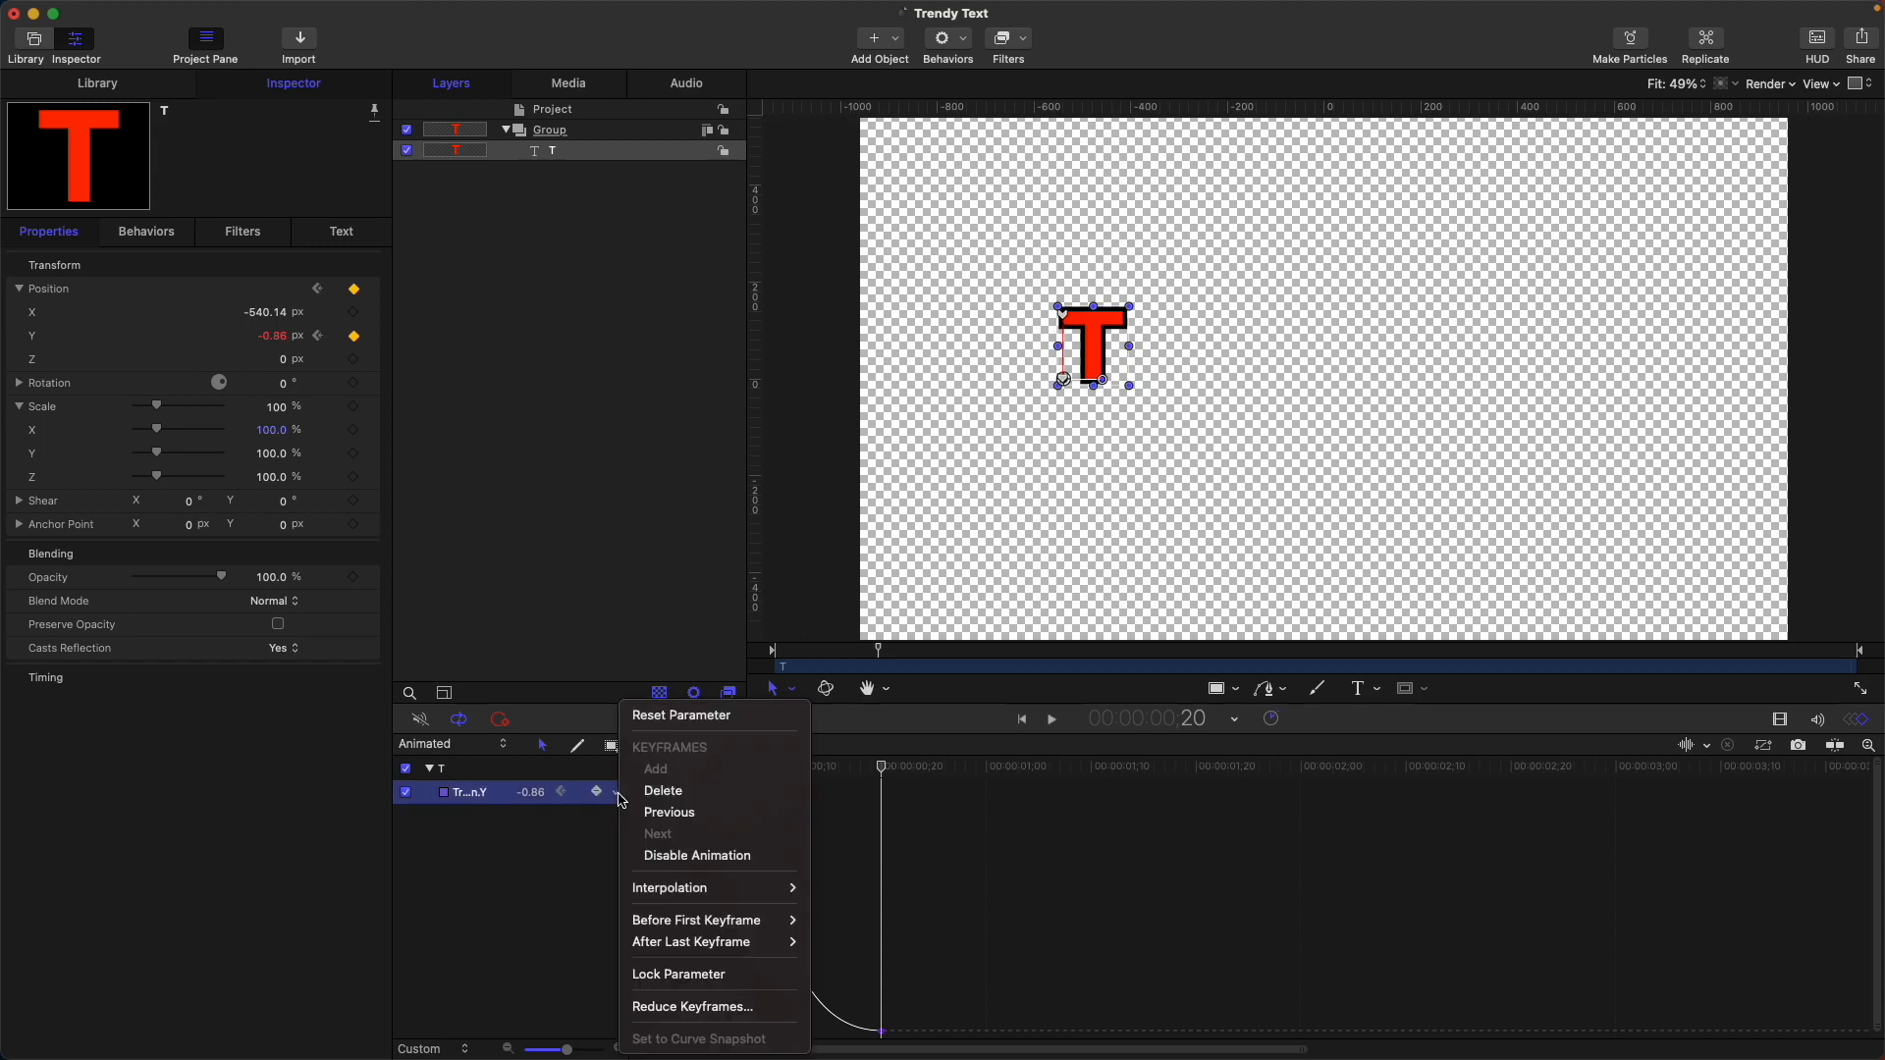
mouse_move(738, 941)
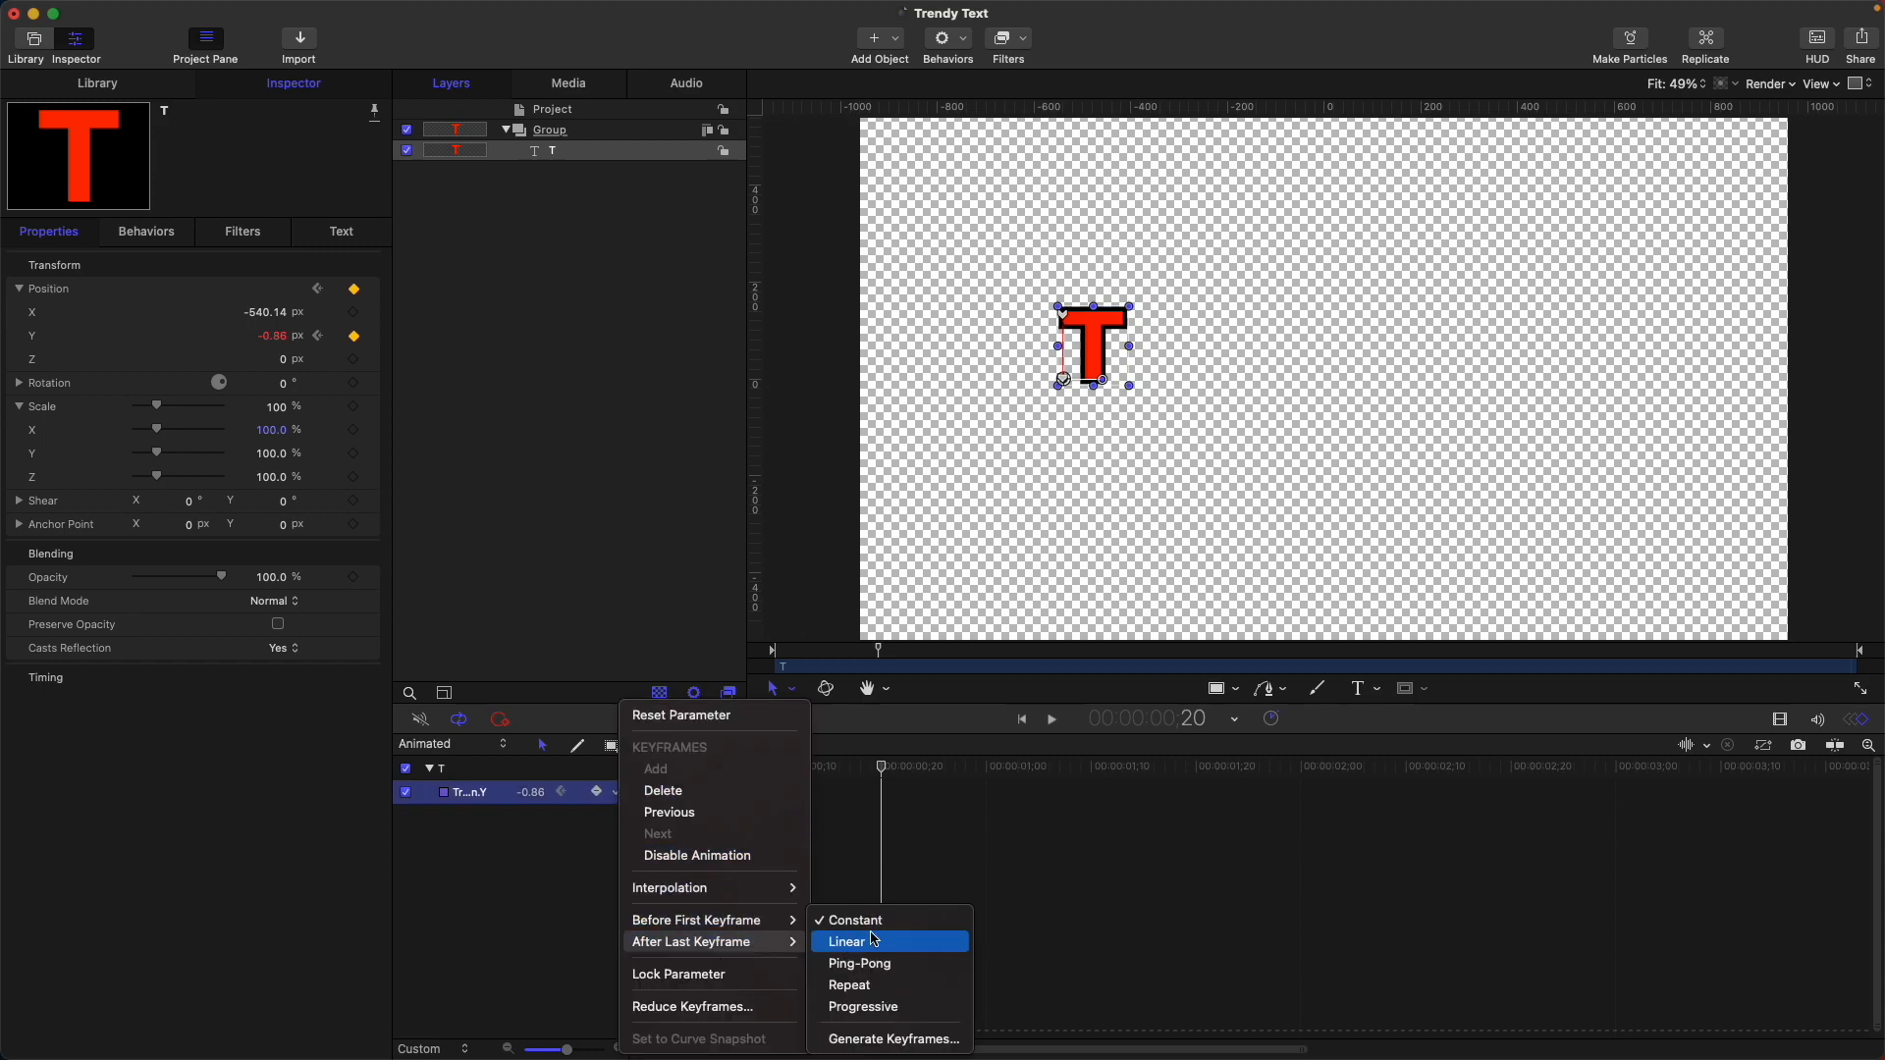
click(885, 972)
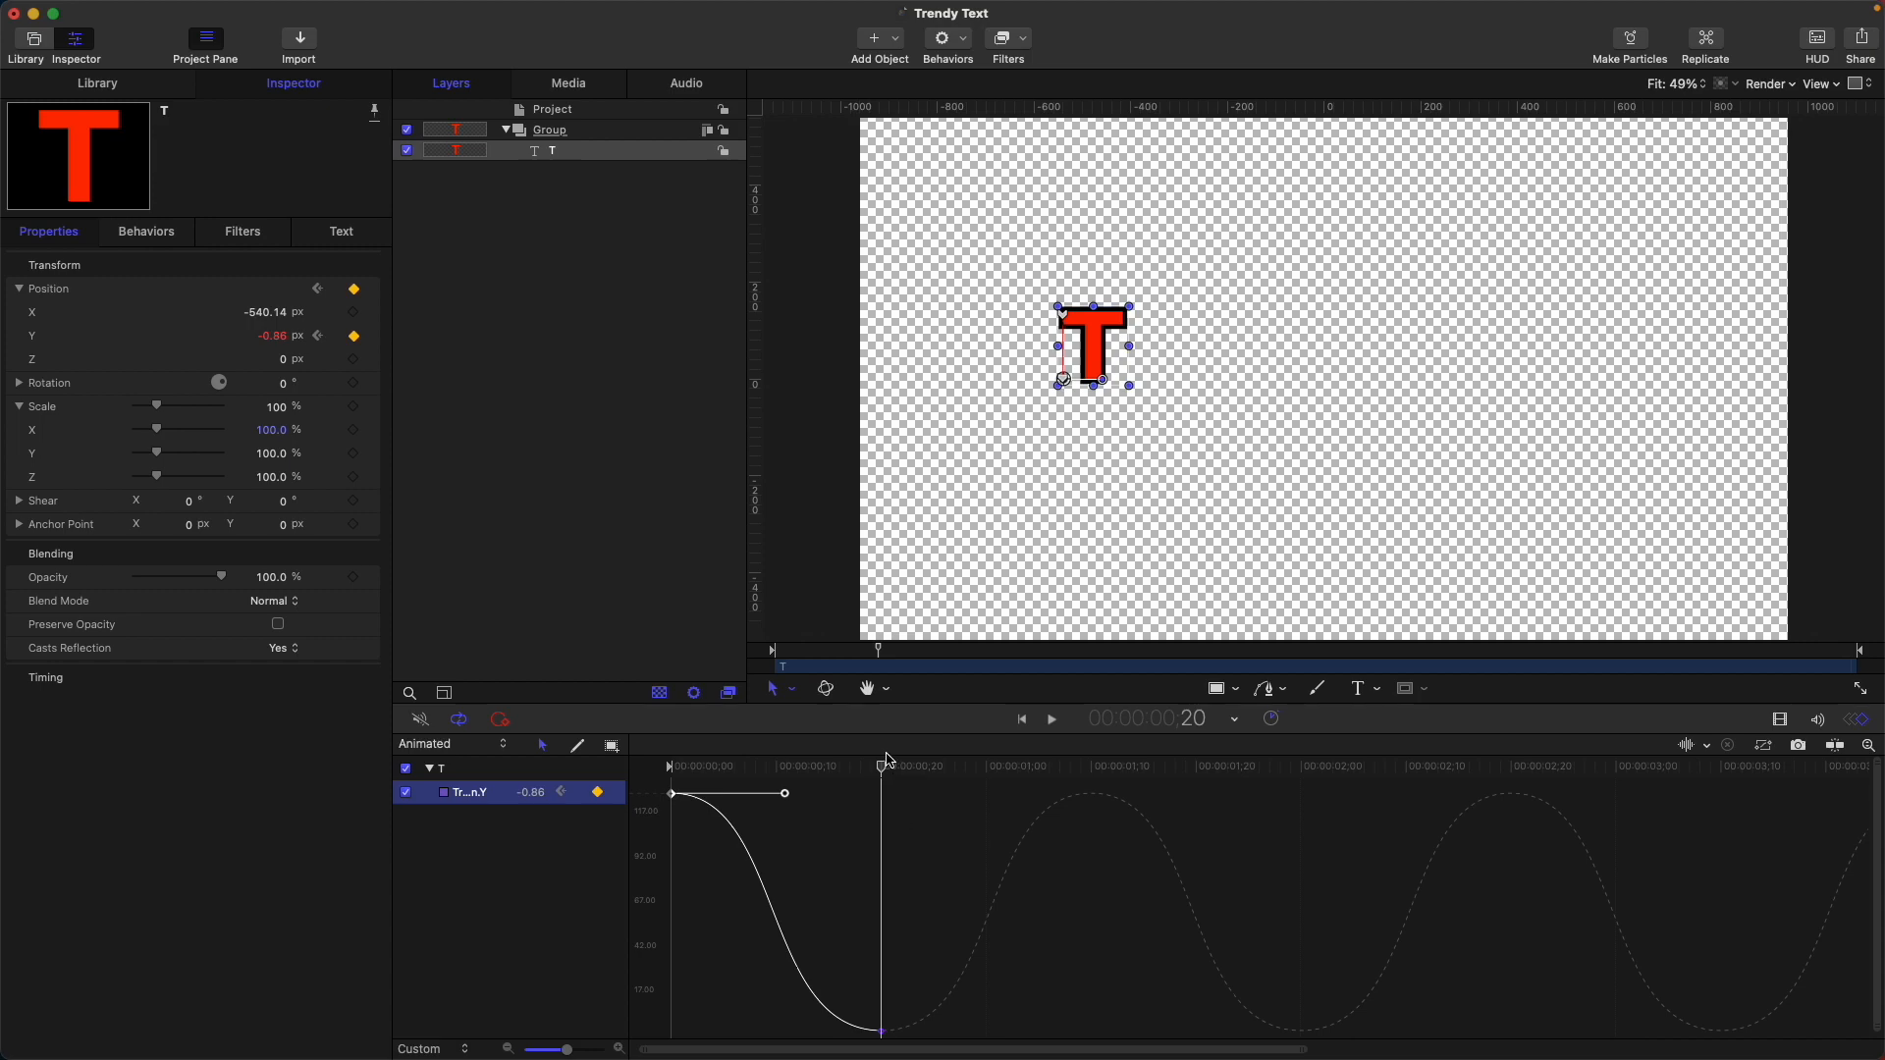
key(shift+z)
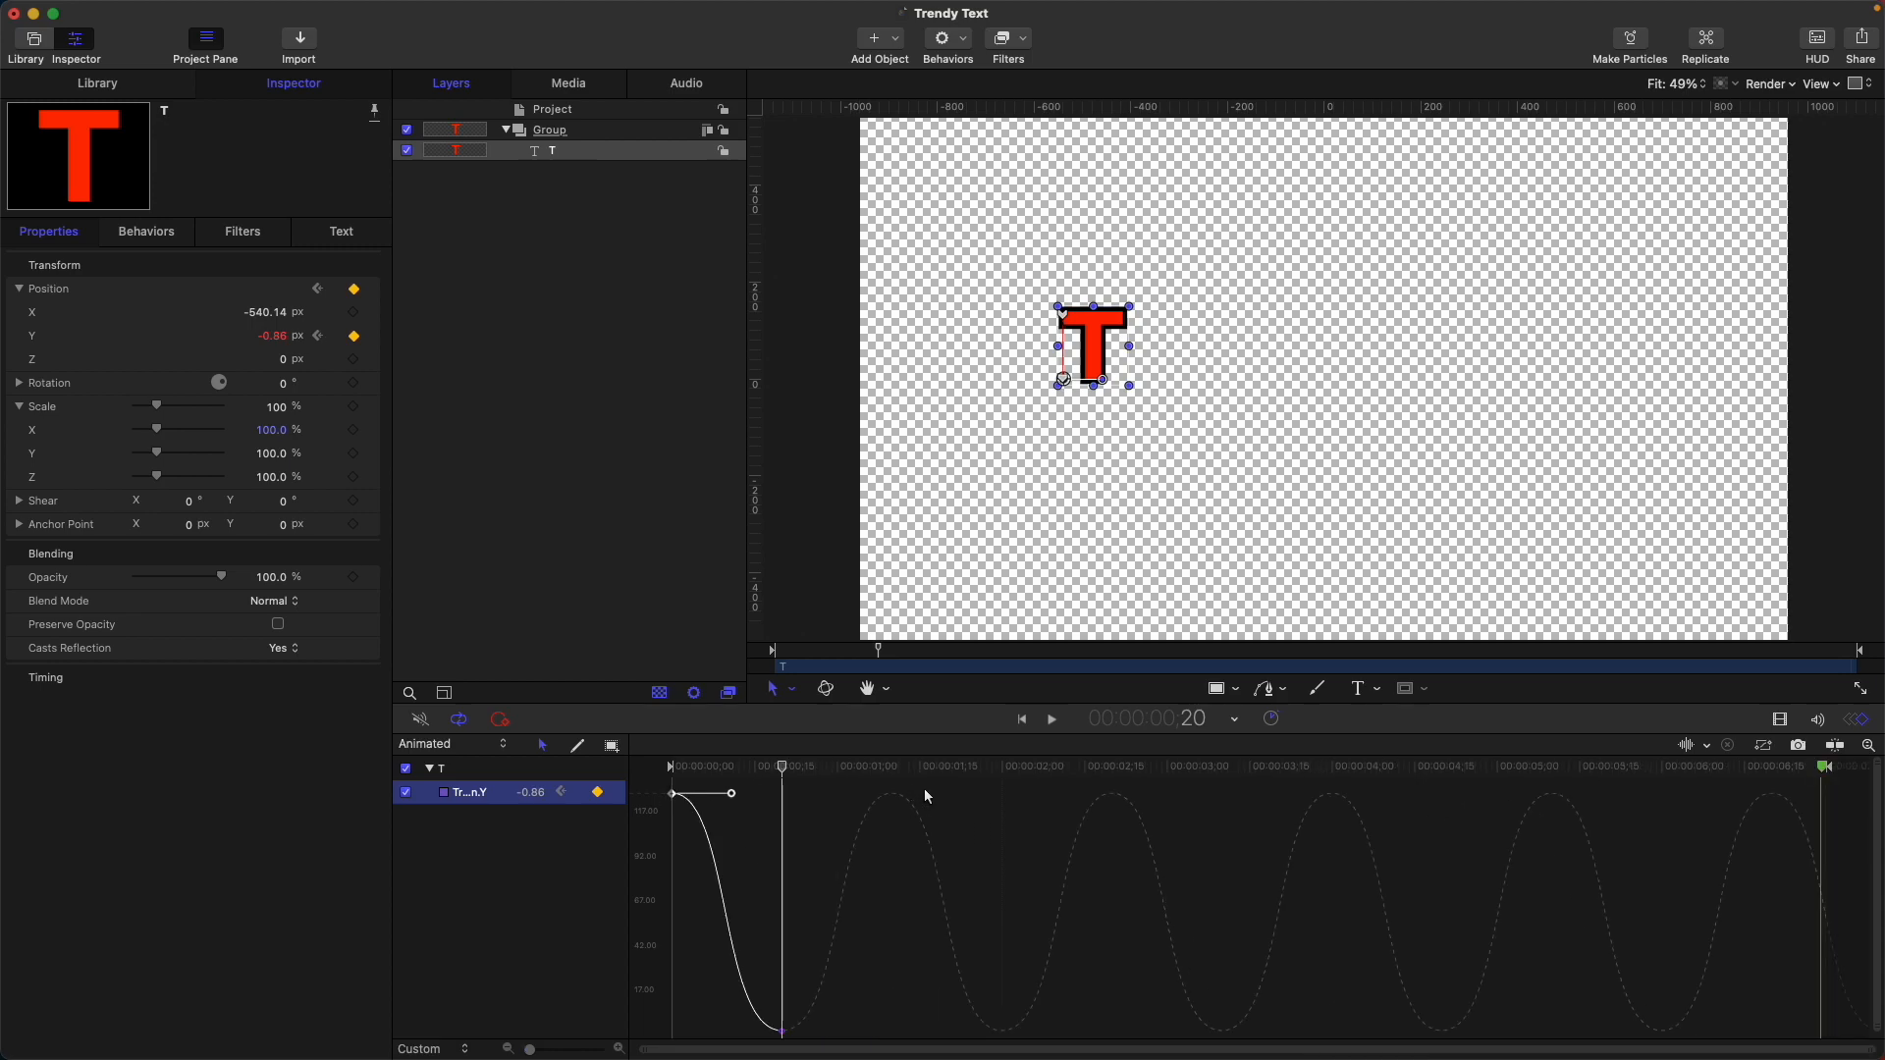
key(space)
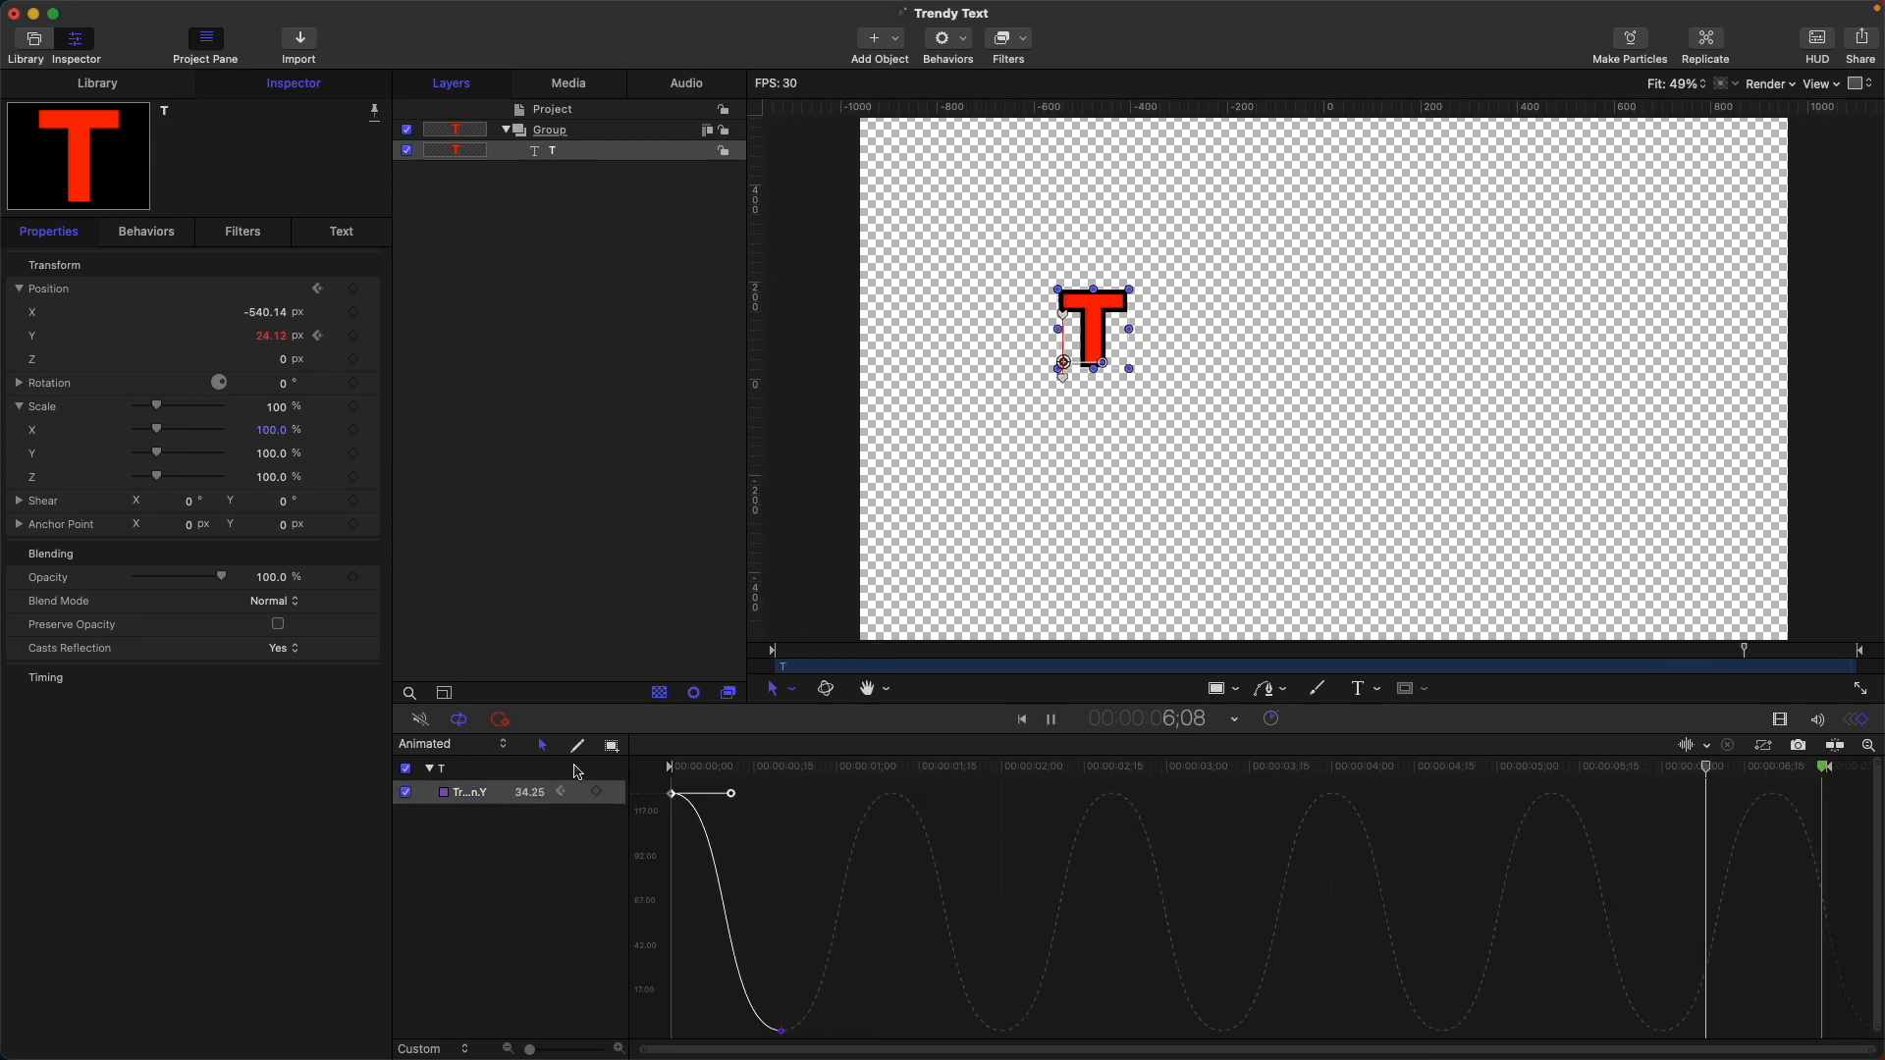
key(space)
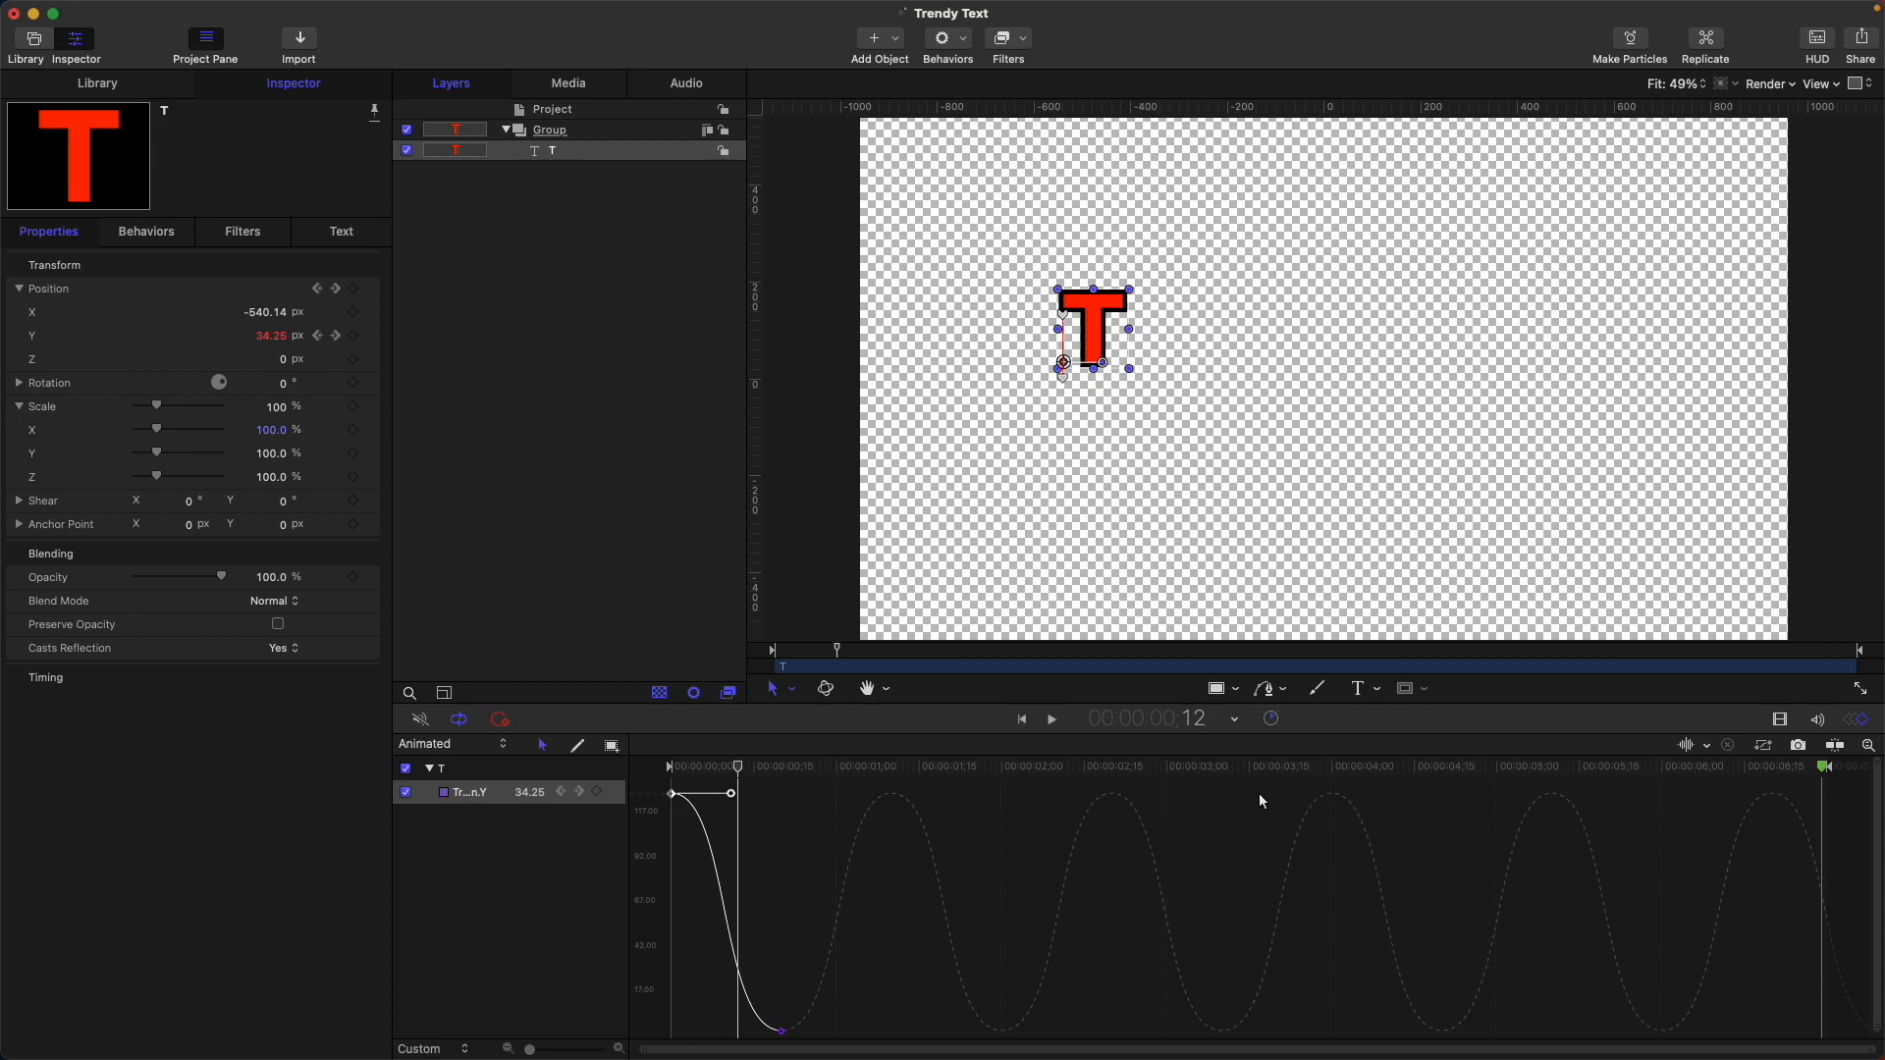
Step: Return to the Timeline, duplicate the T layer, and move the copy to about X -386 px beside the original
click(1780, 720)
click(1857, 719)
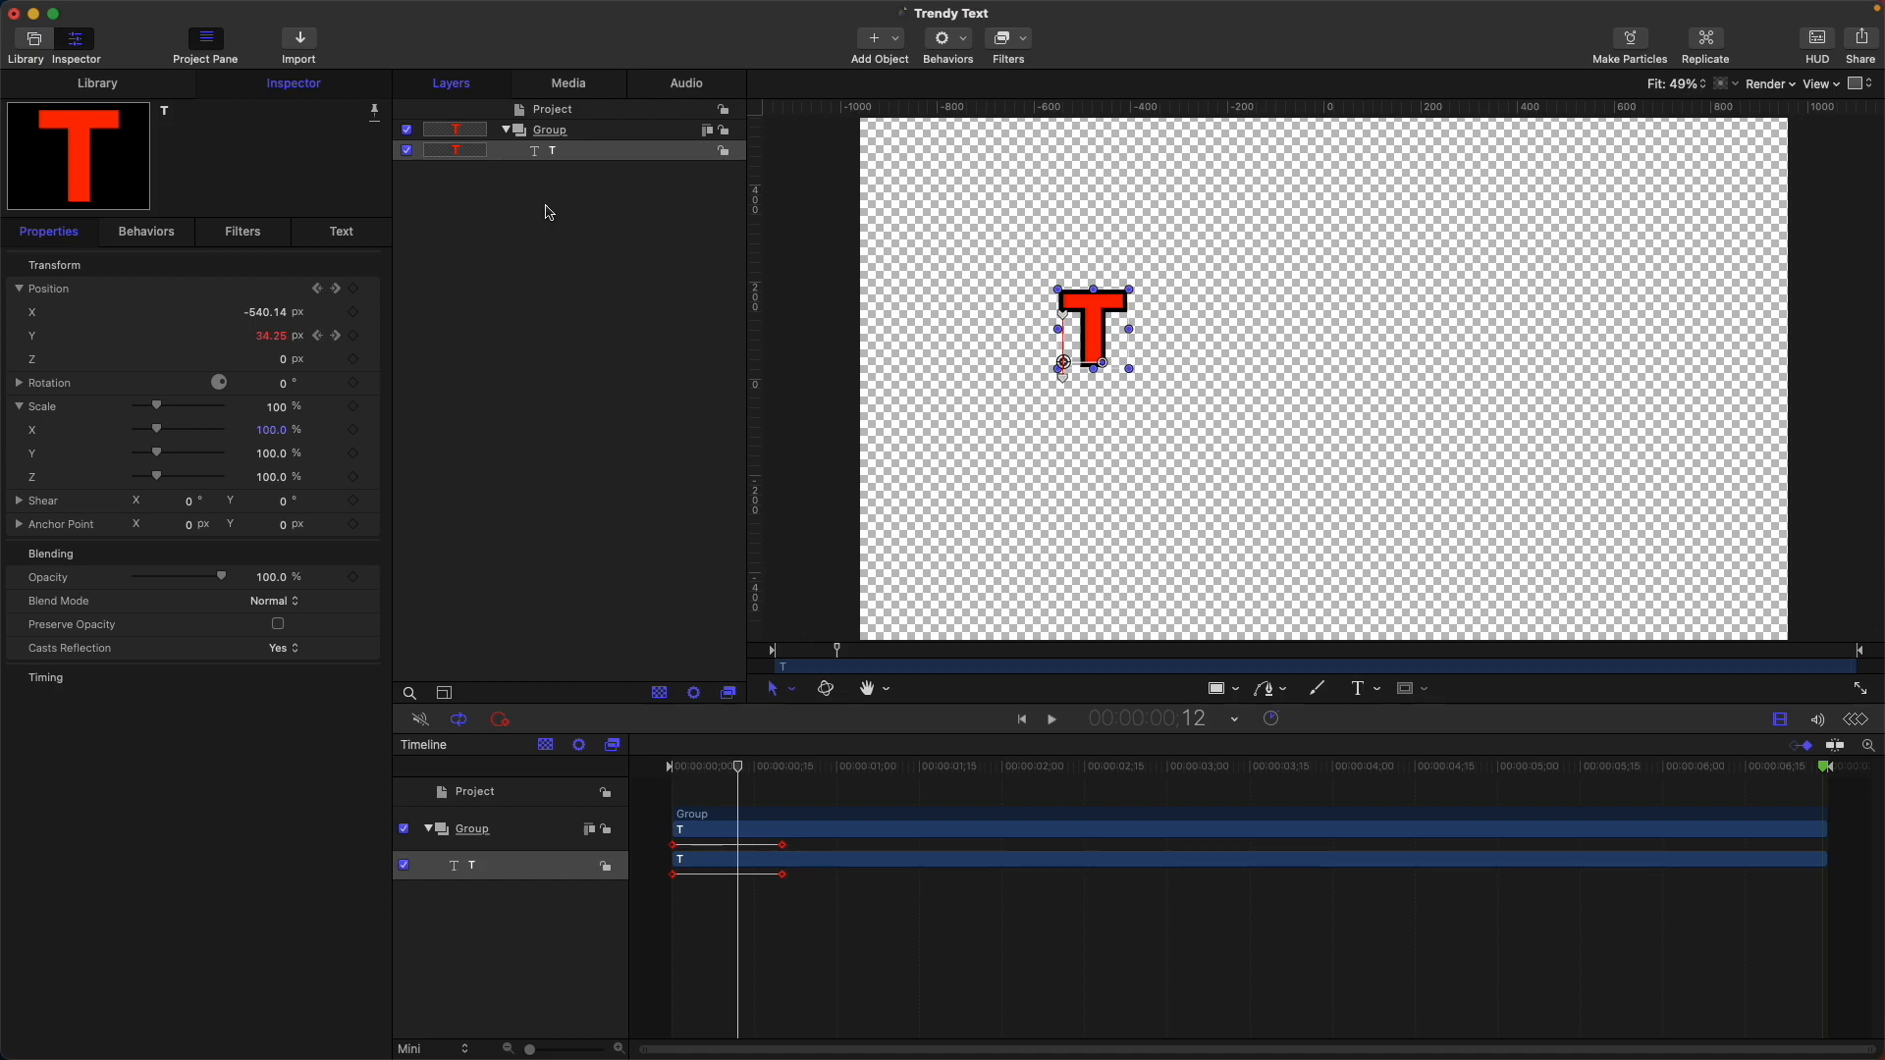
key(super+d)
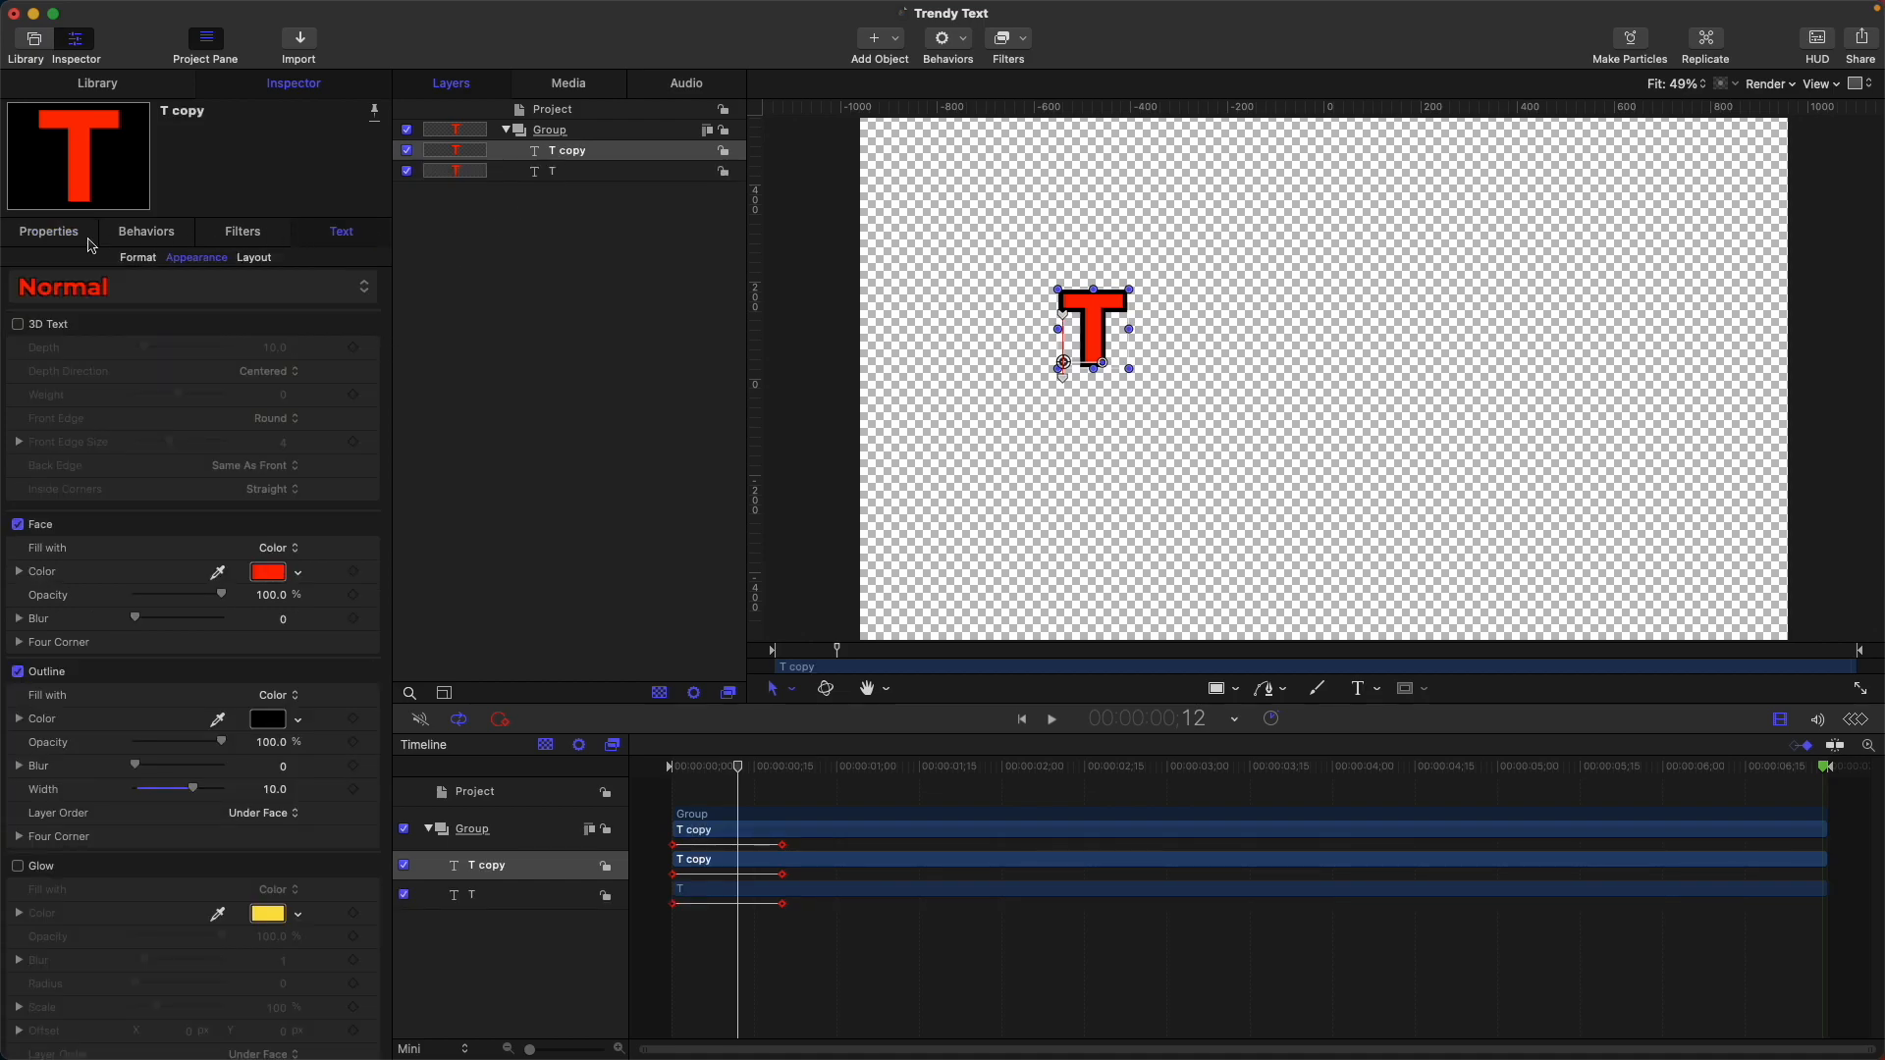
drag(259, 312, 413, 312)
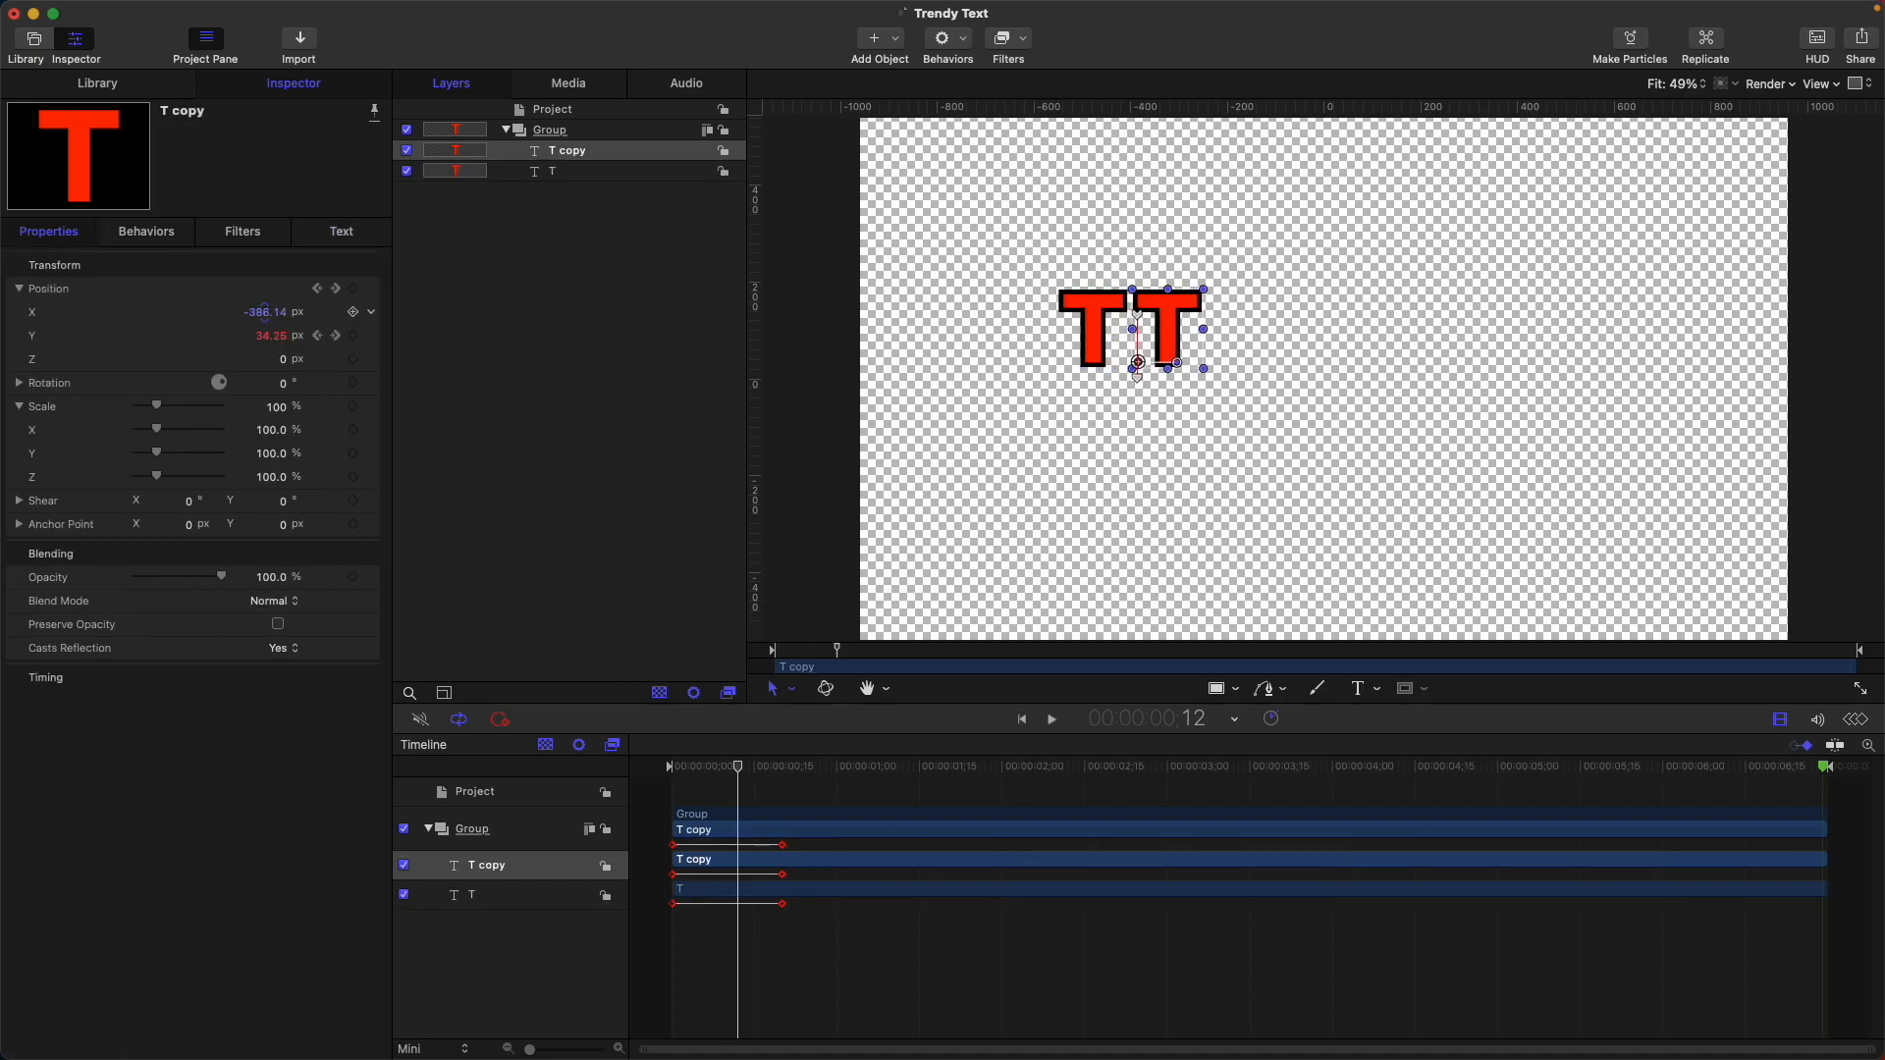
Step: Replace the copied letter's text with R and change its face colour to blue
drag(24, 802, 4, 756)
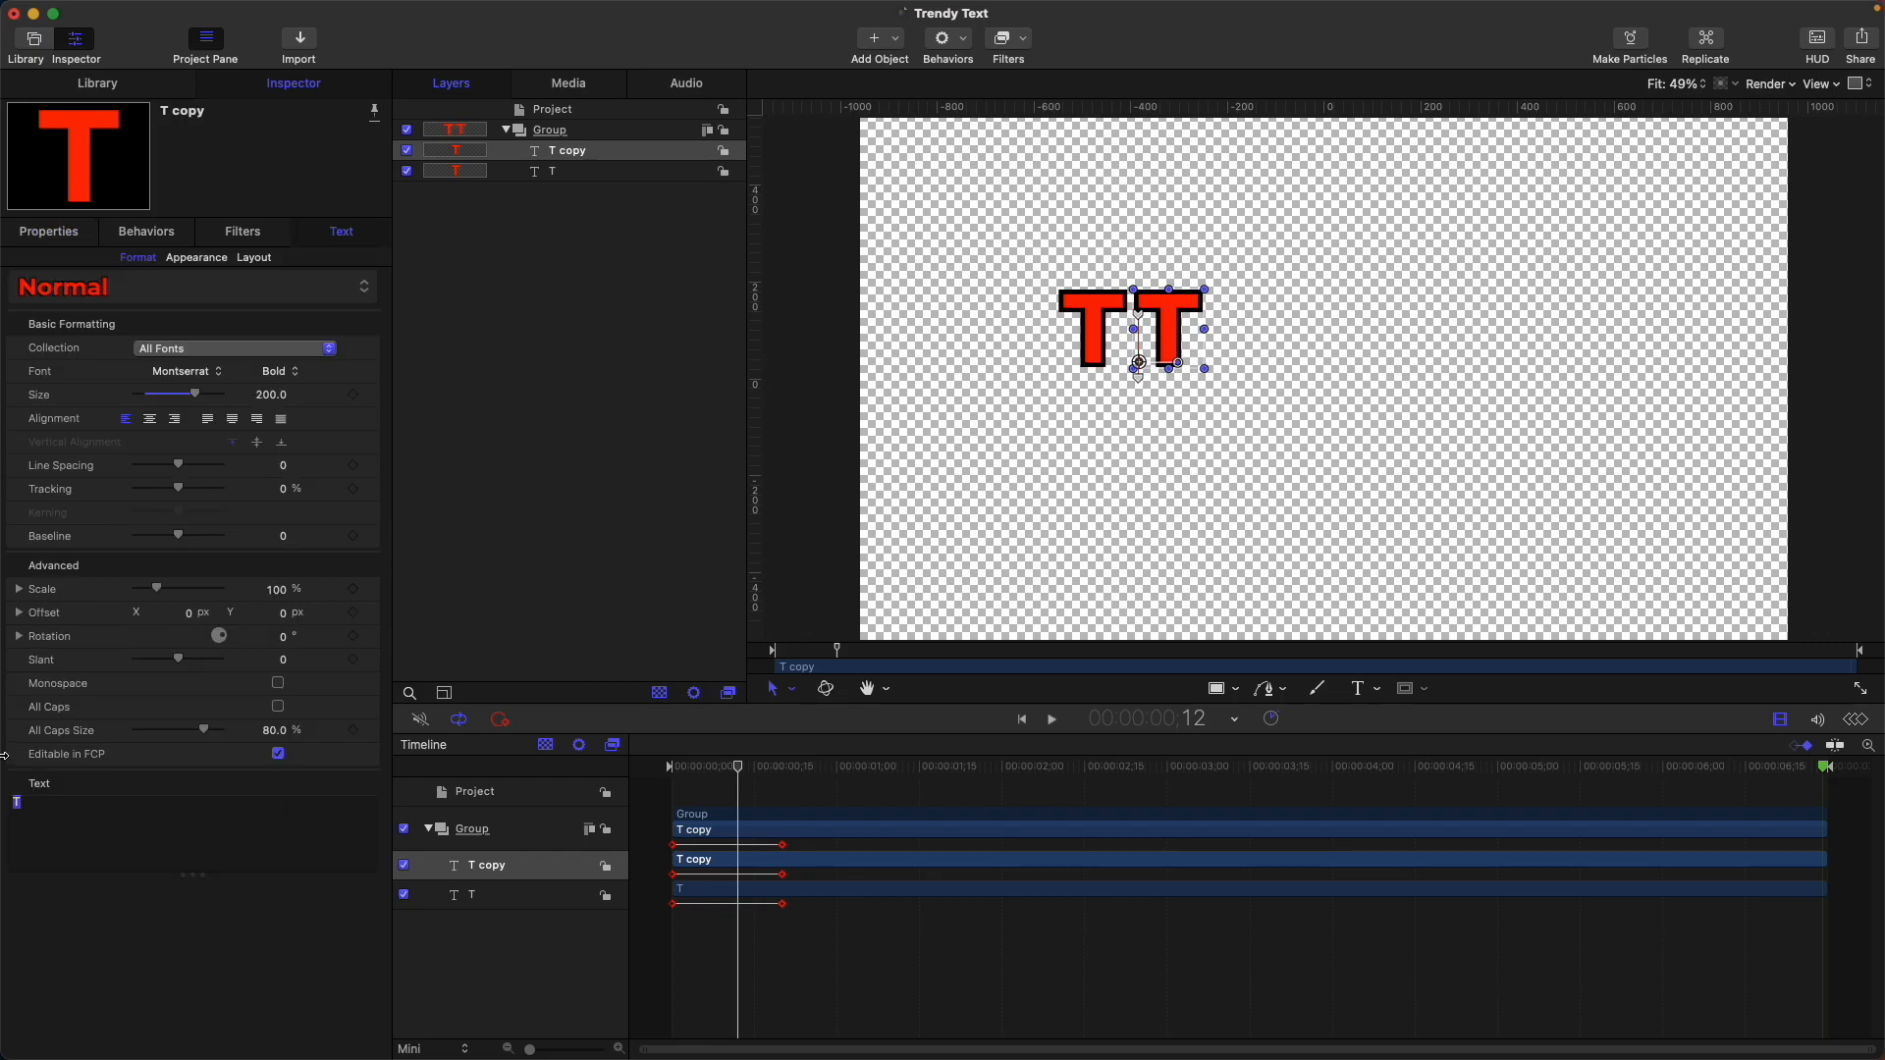
text(R)
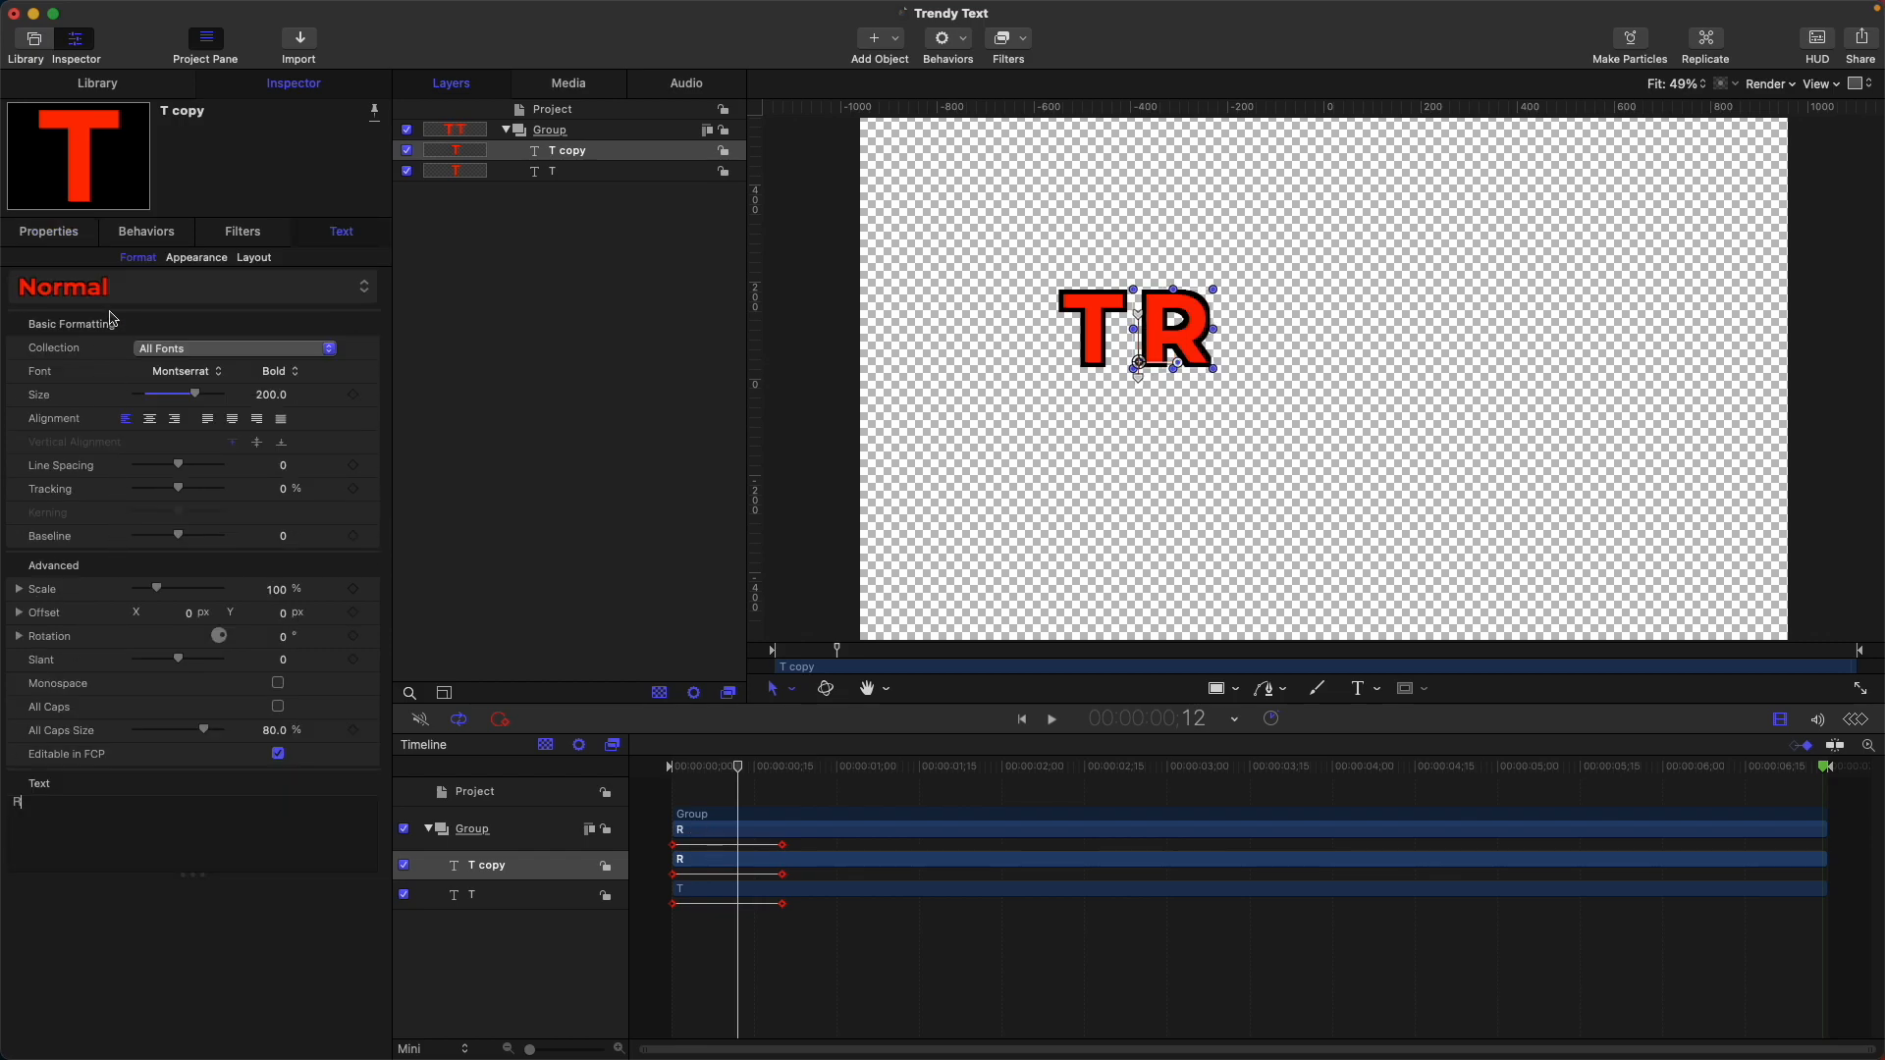
click(196, 257)
click(836, 306)
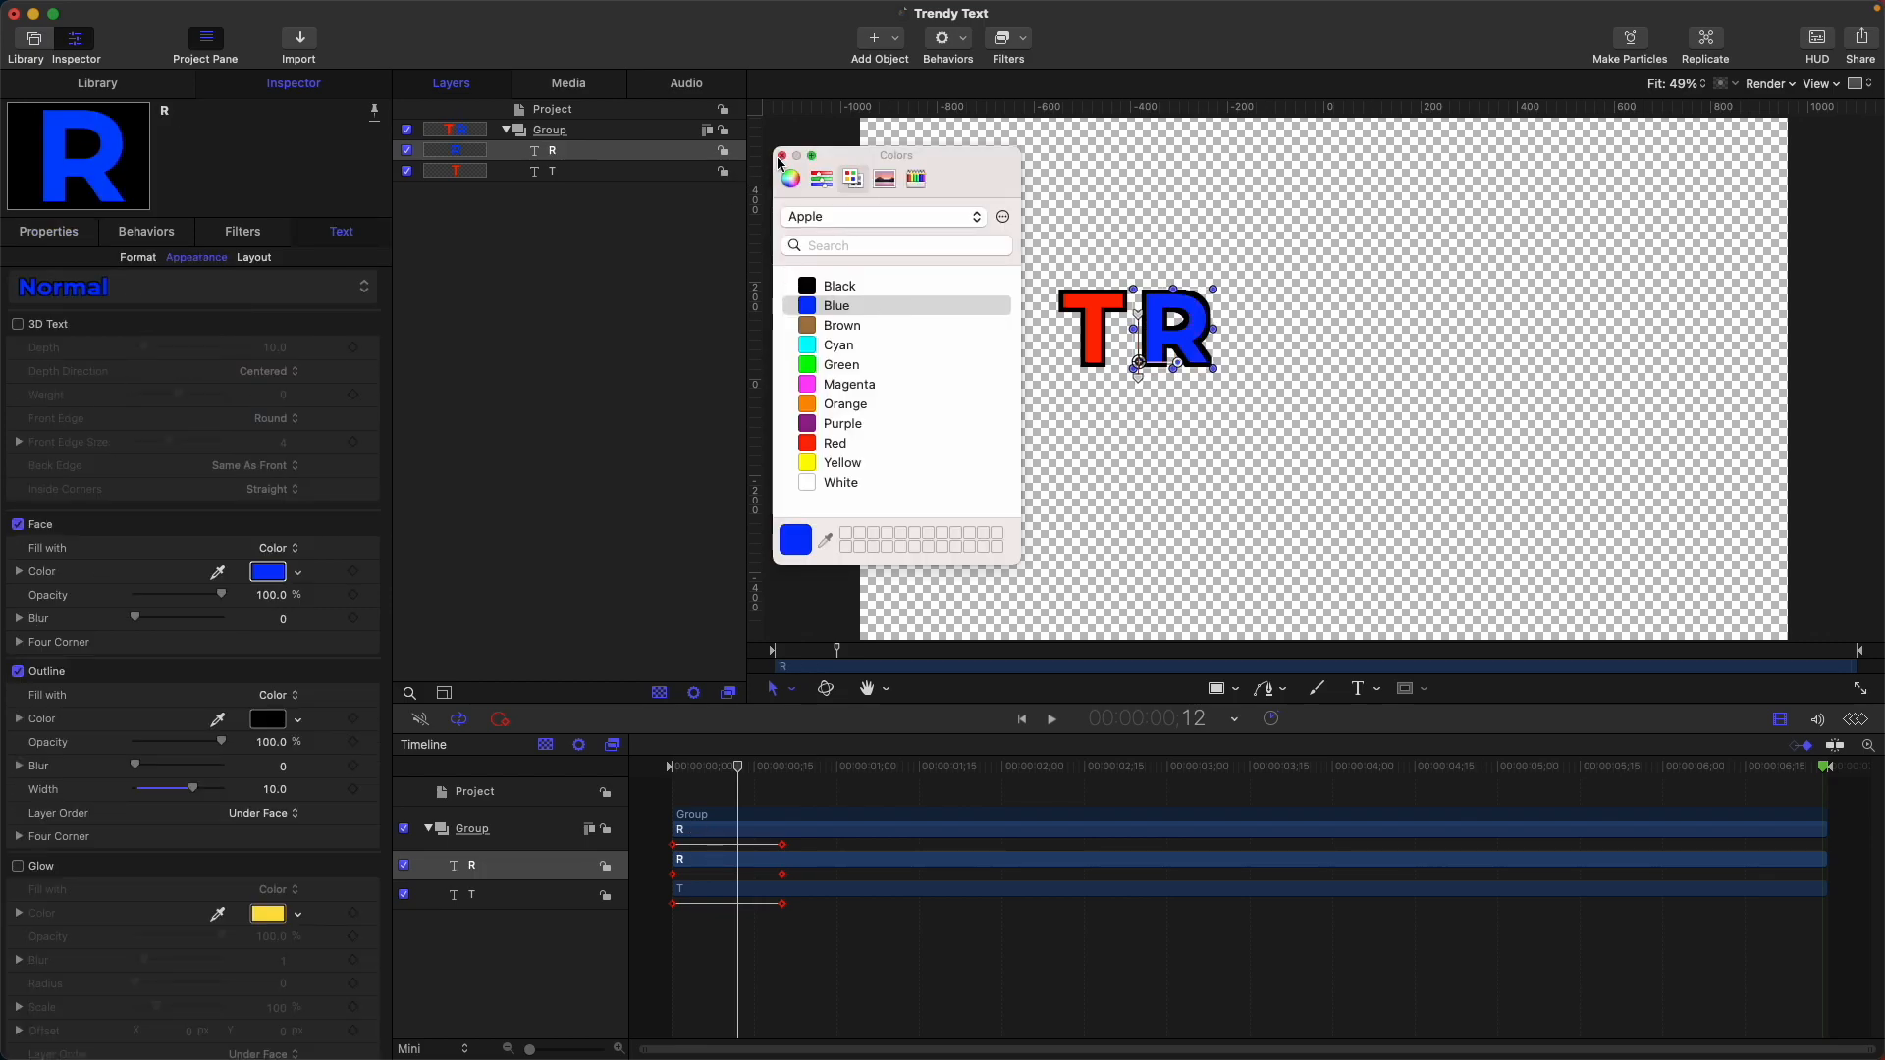
click(782, 157)
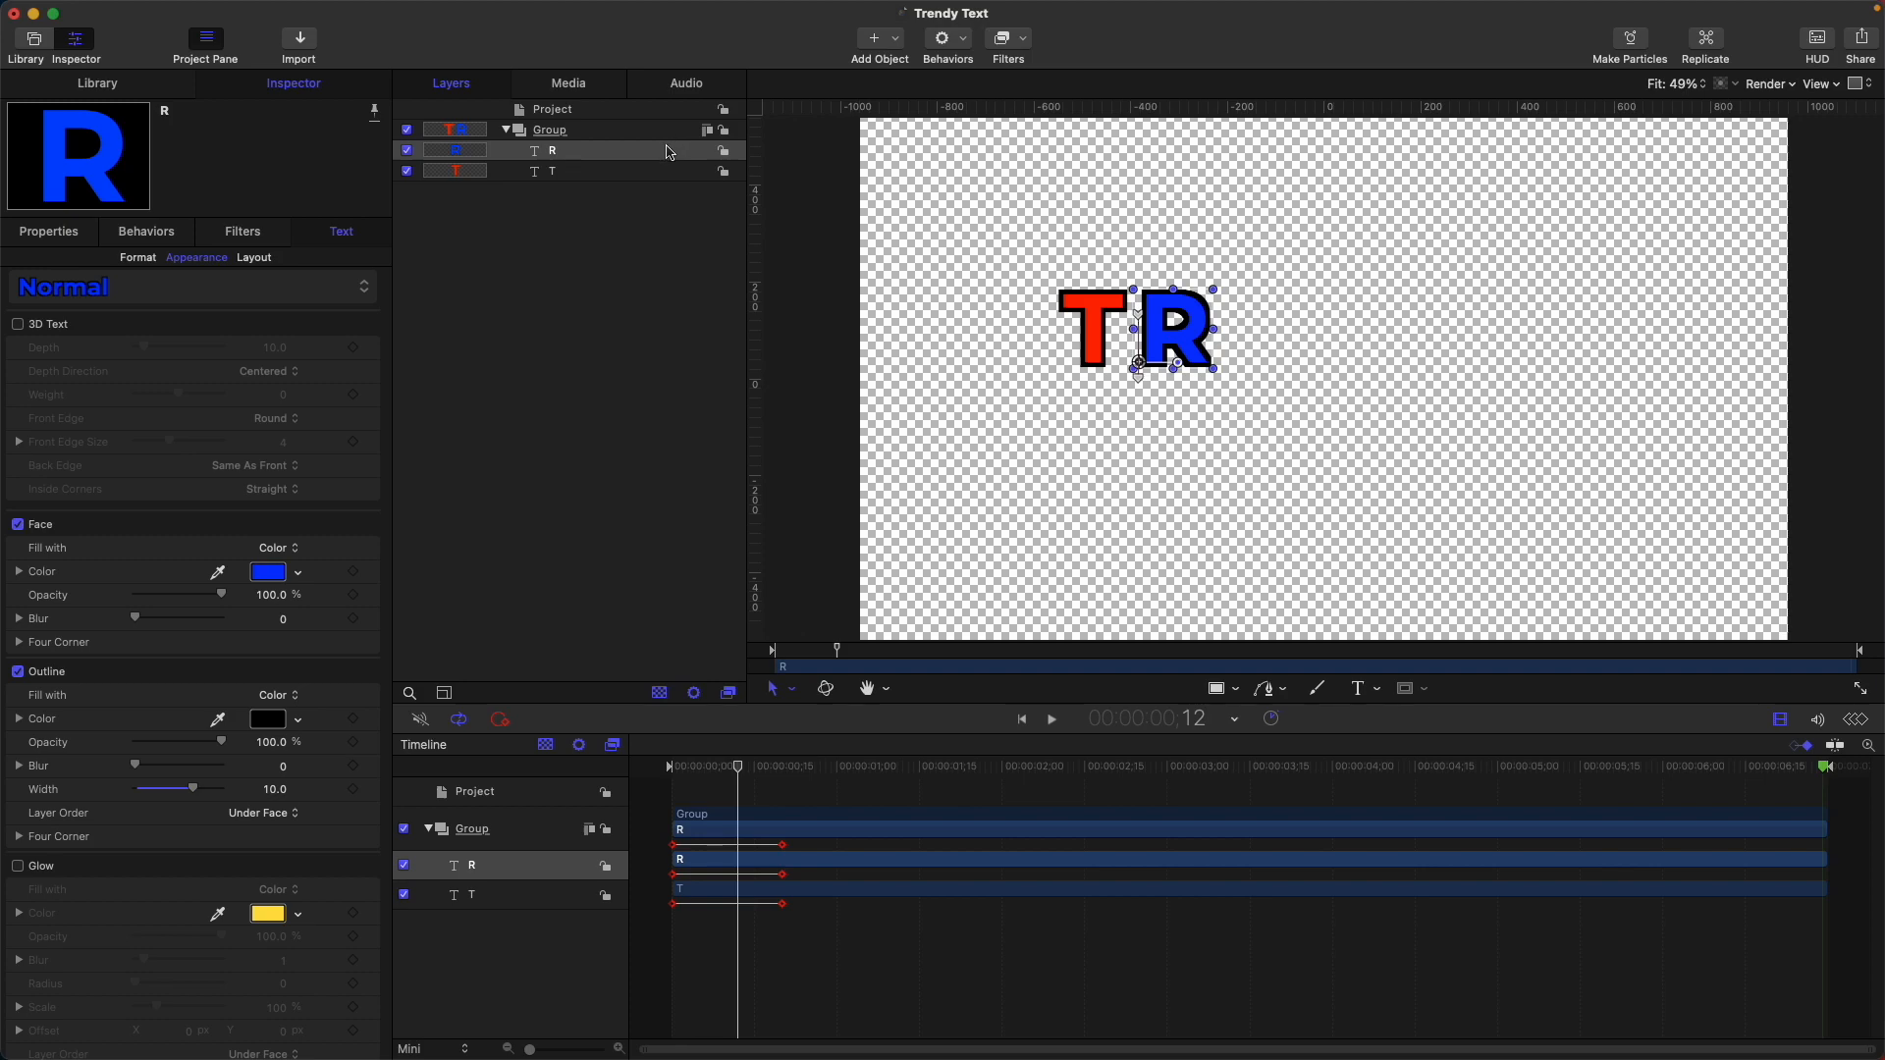
Step: Duplicate the R layer and move the copy along X to sit beside the blue R
key(super+d)
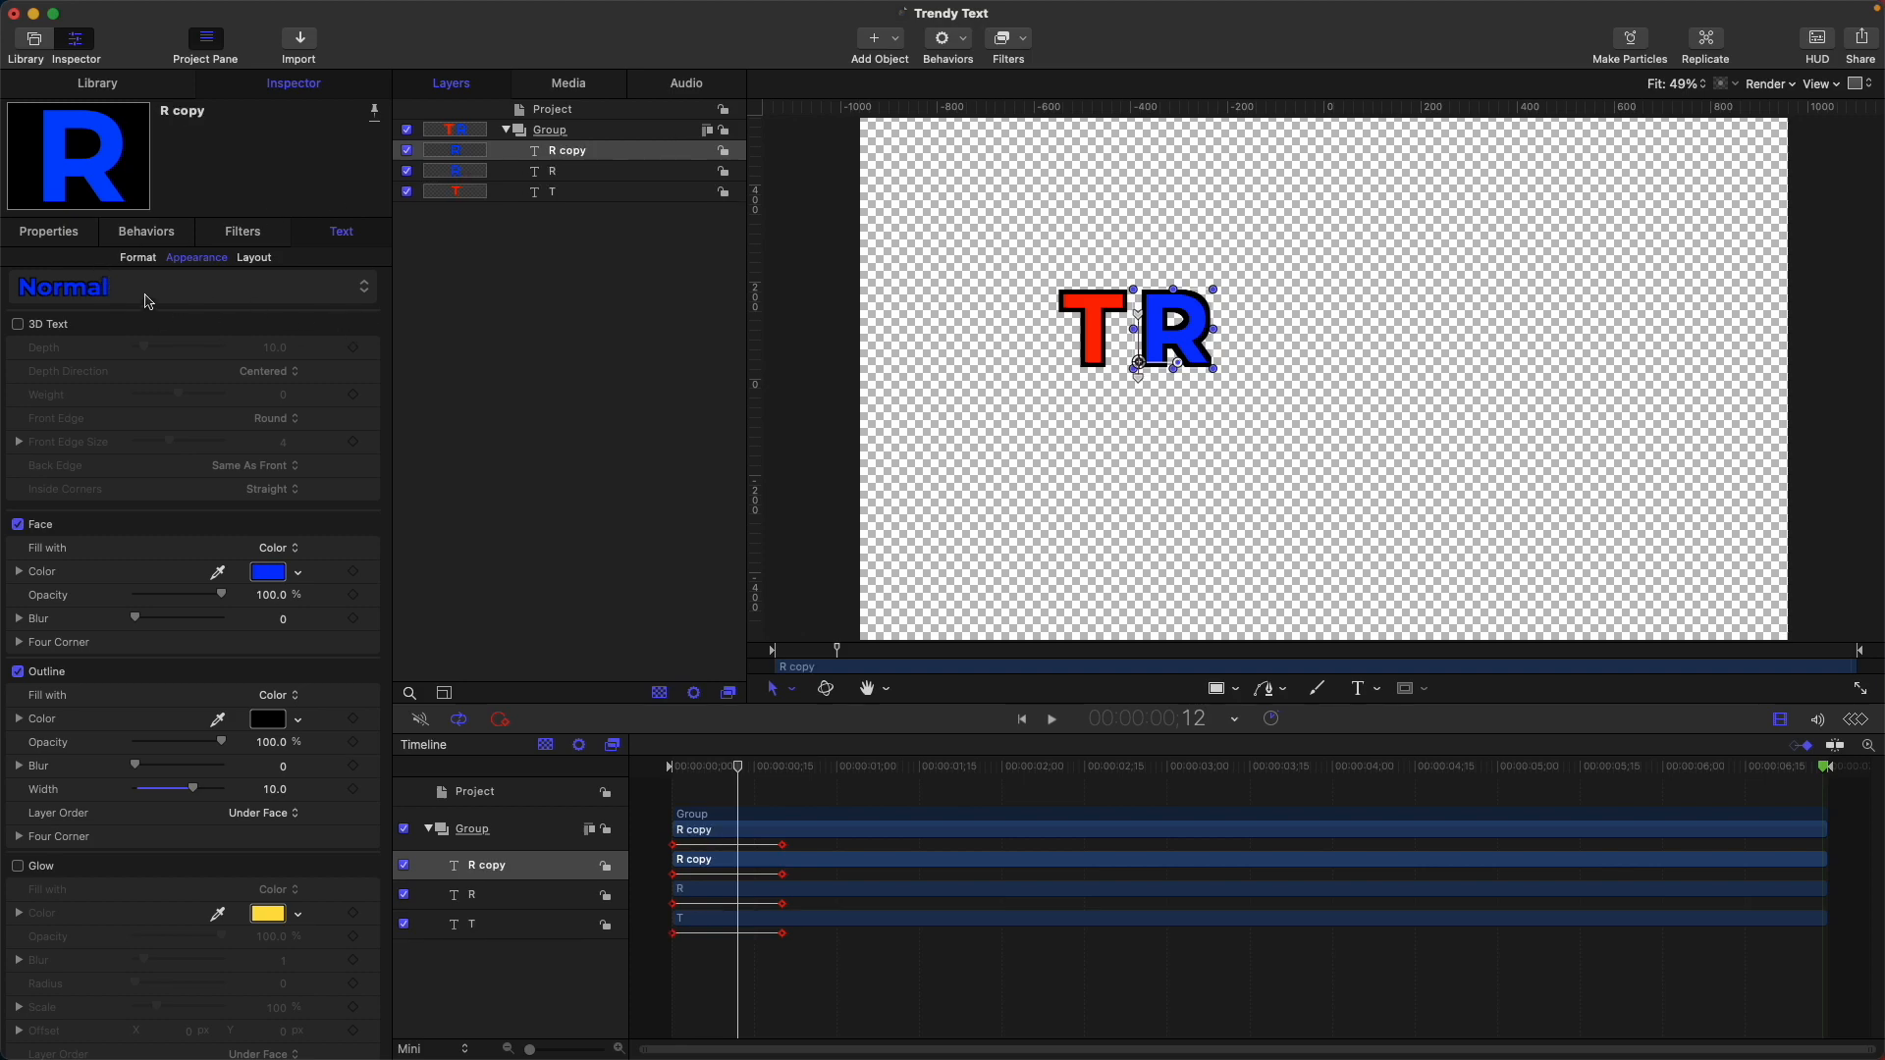
click(75, 236)
drag(264, 319, 333, 319)
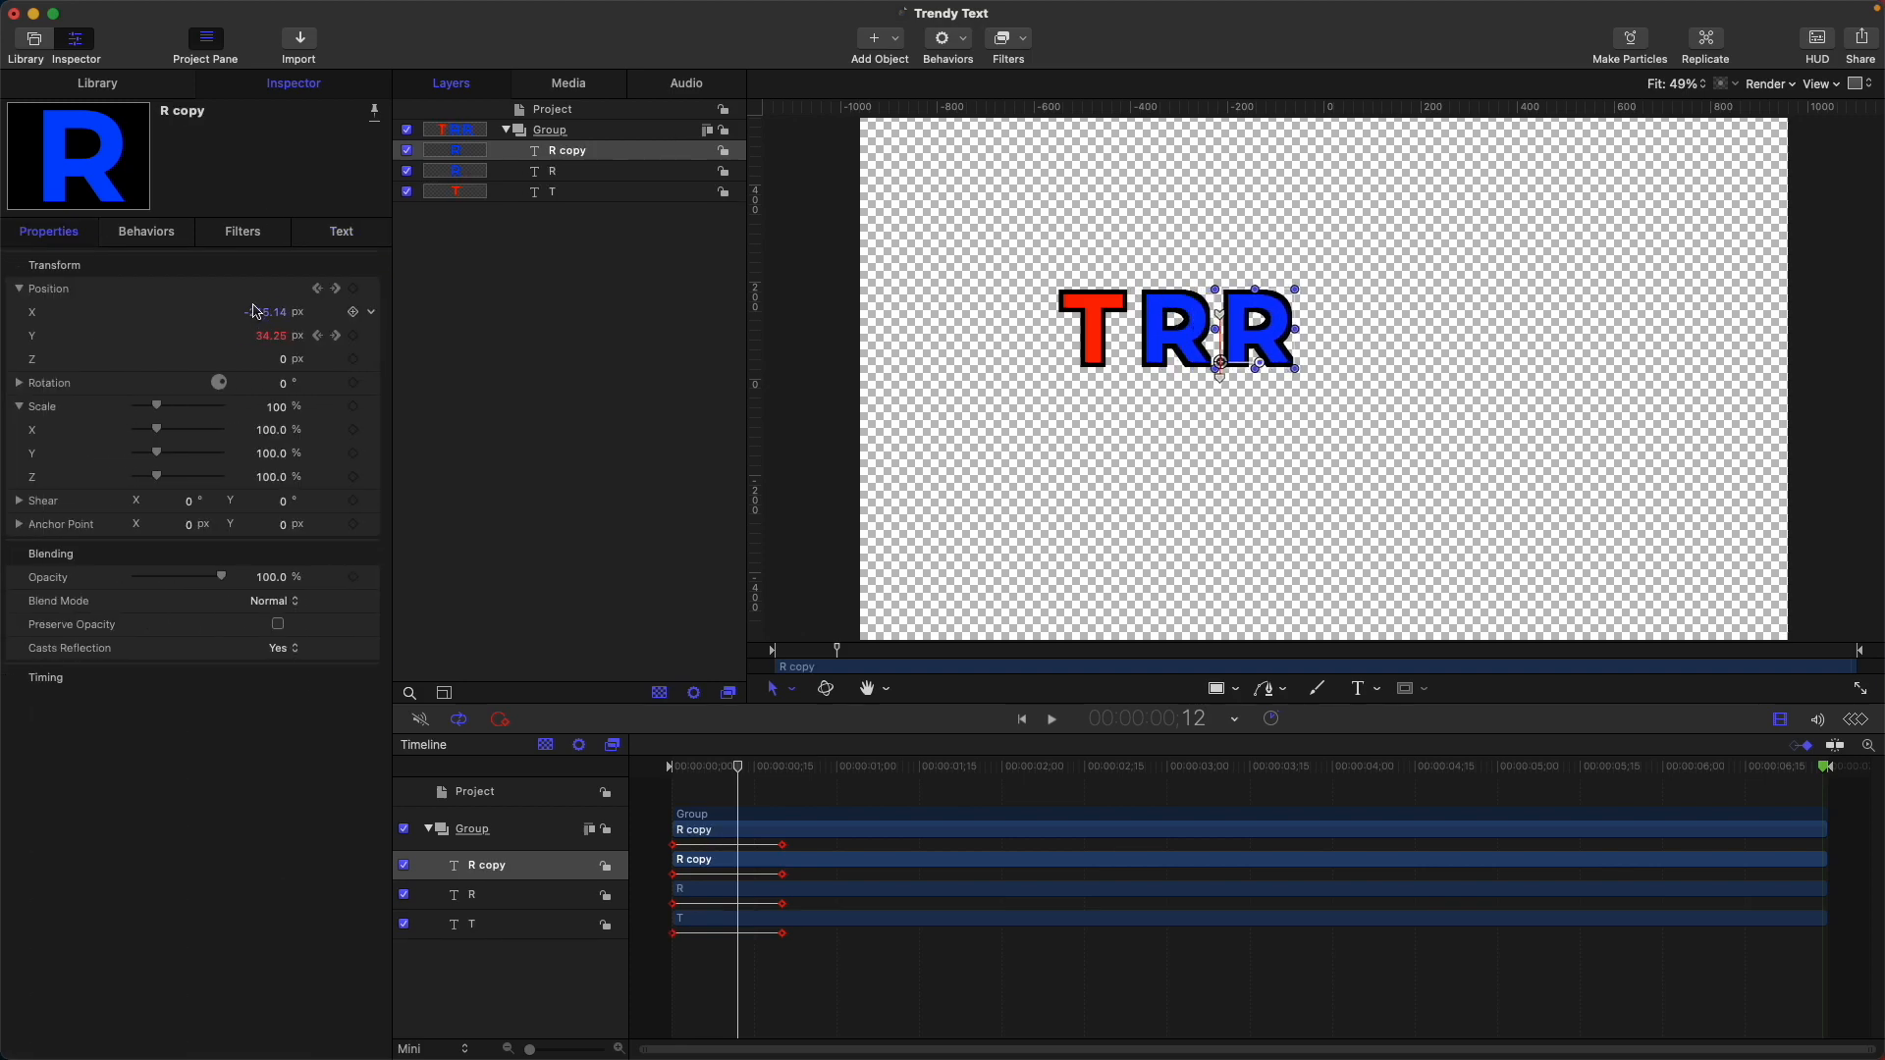
Step: Replace the copied R's text with E and change its face colour to green
click(339, 236)
click(143, 259)
click(227, 818)
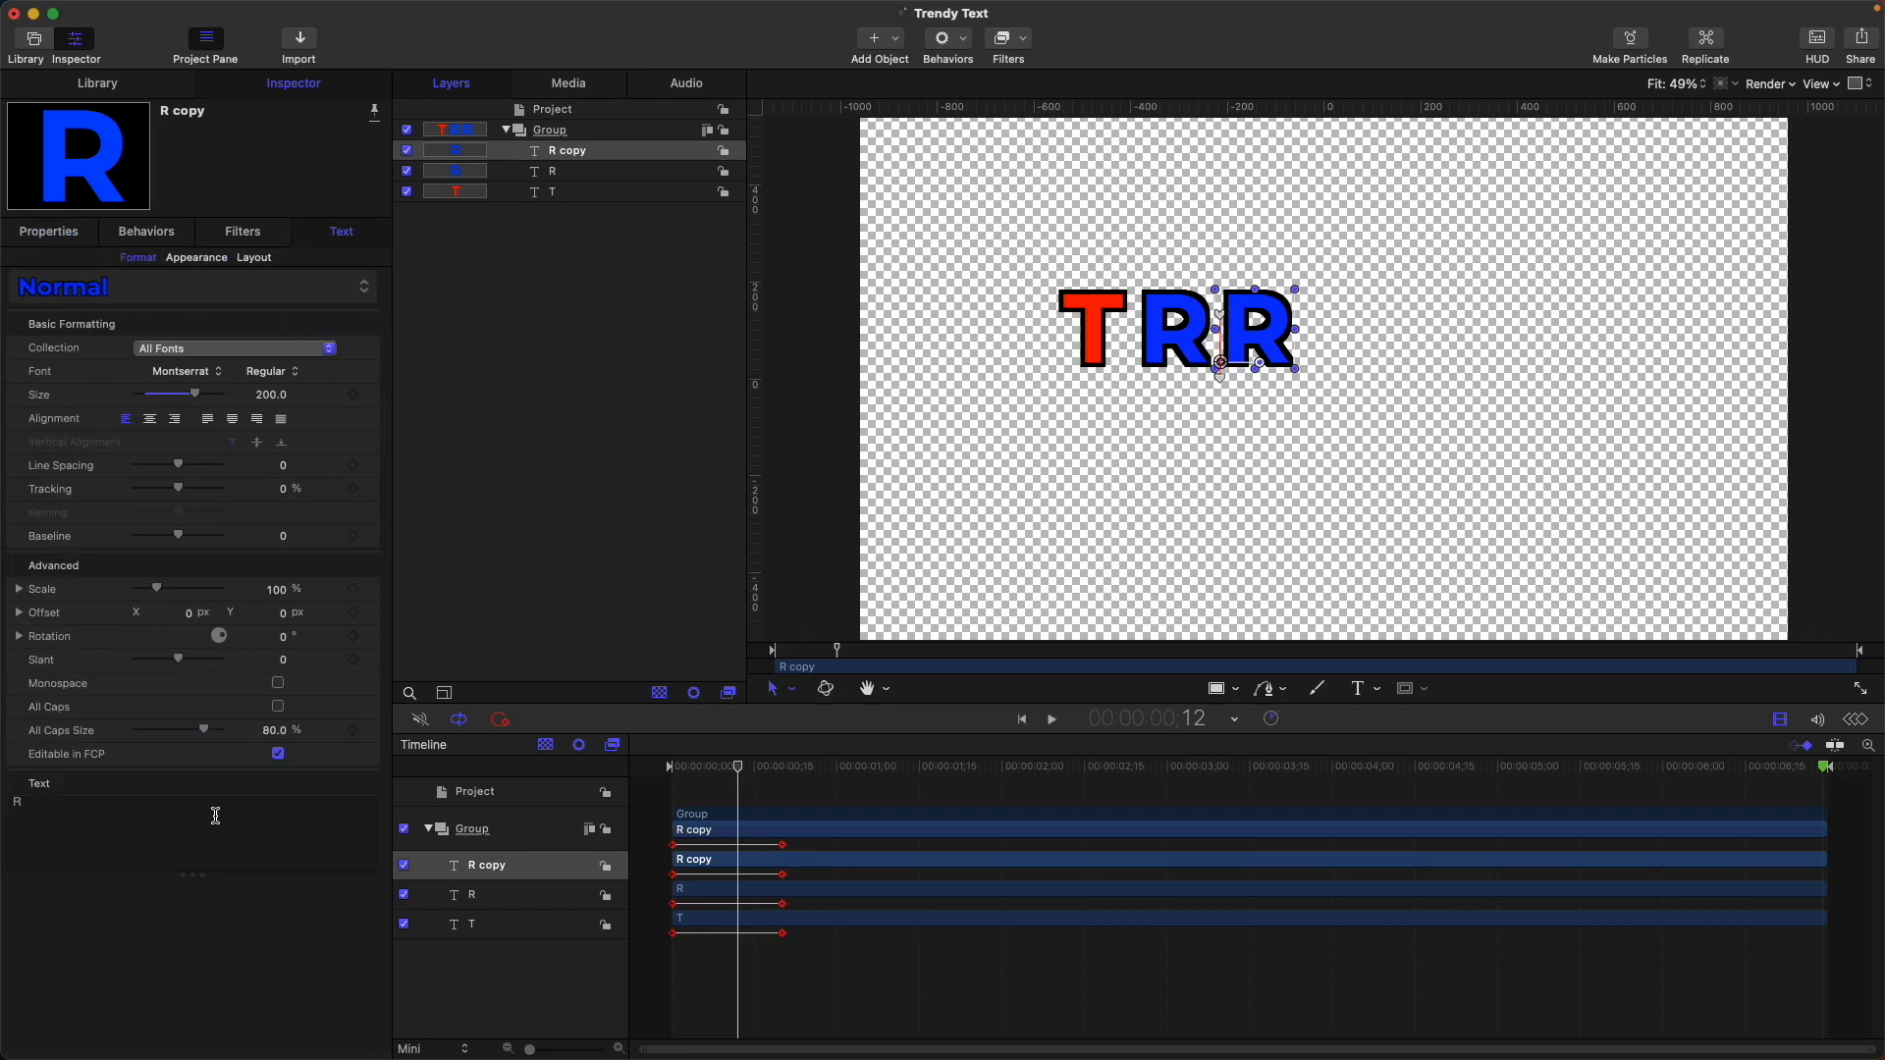
key(super+a)
text(E)
click(196, 258)
click(267, 573)
click(841, 383)
click(785, 160)
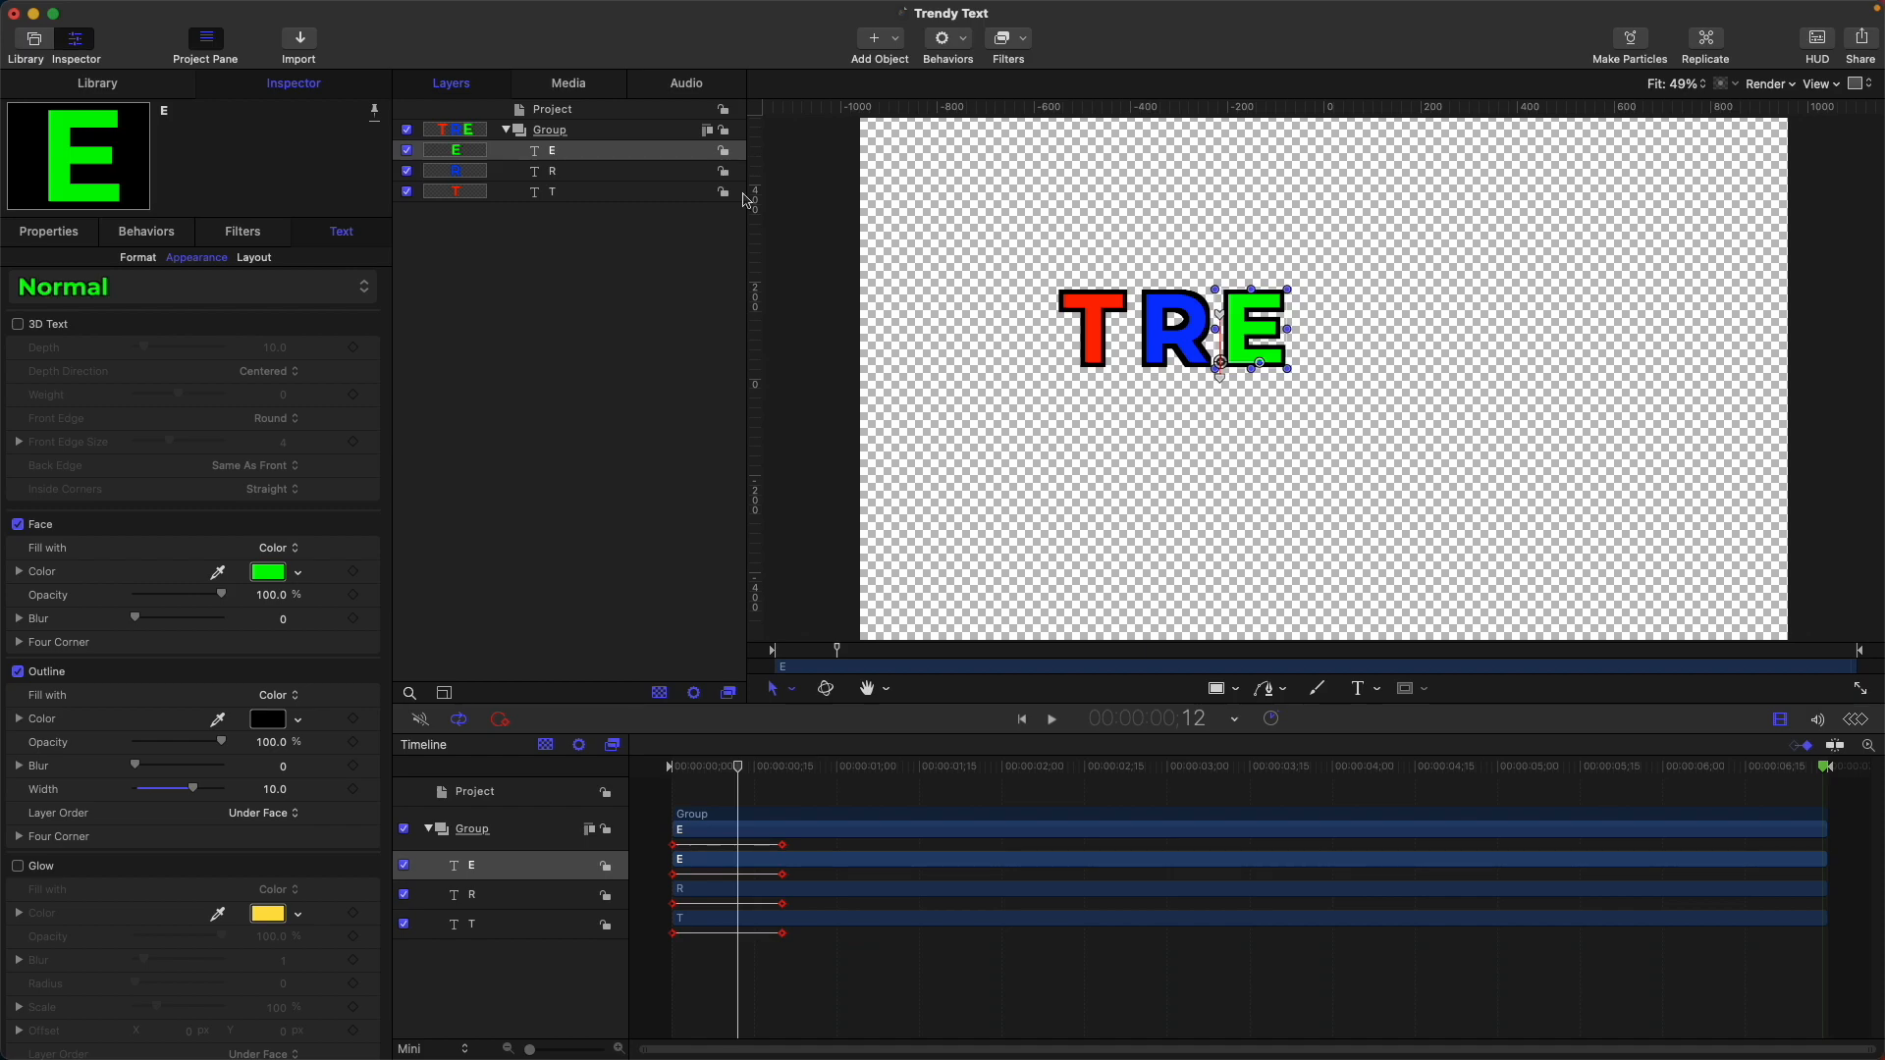
Step: Complete the word with duplicated letters N, D and Y, with face colours yellow, orange and magenta
key(super+d)
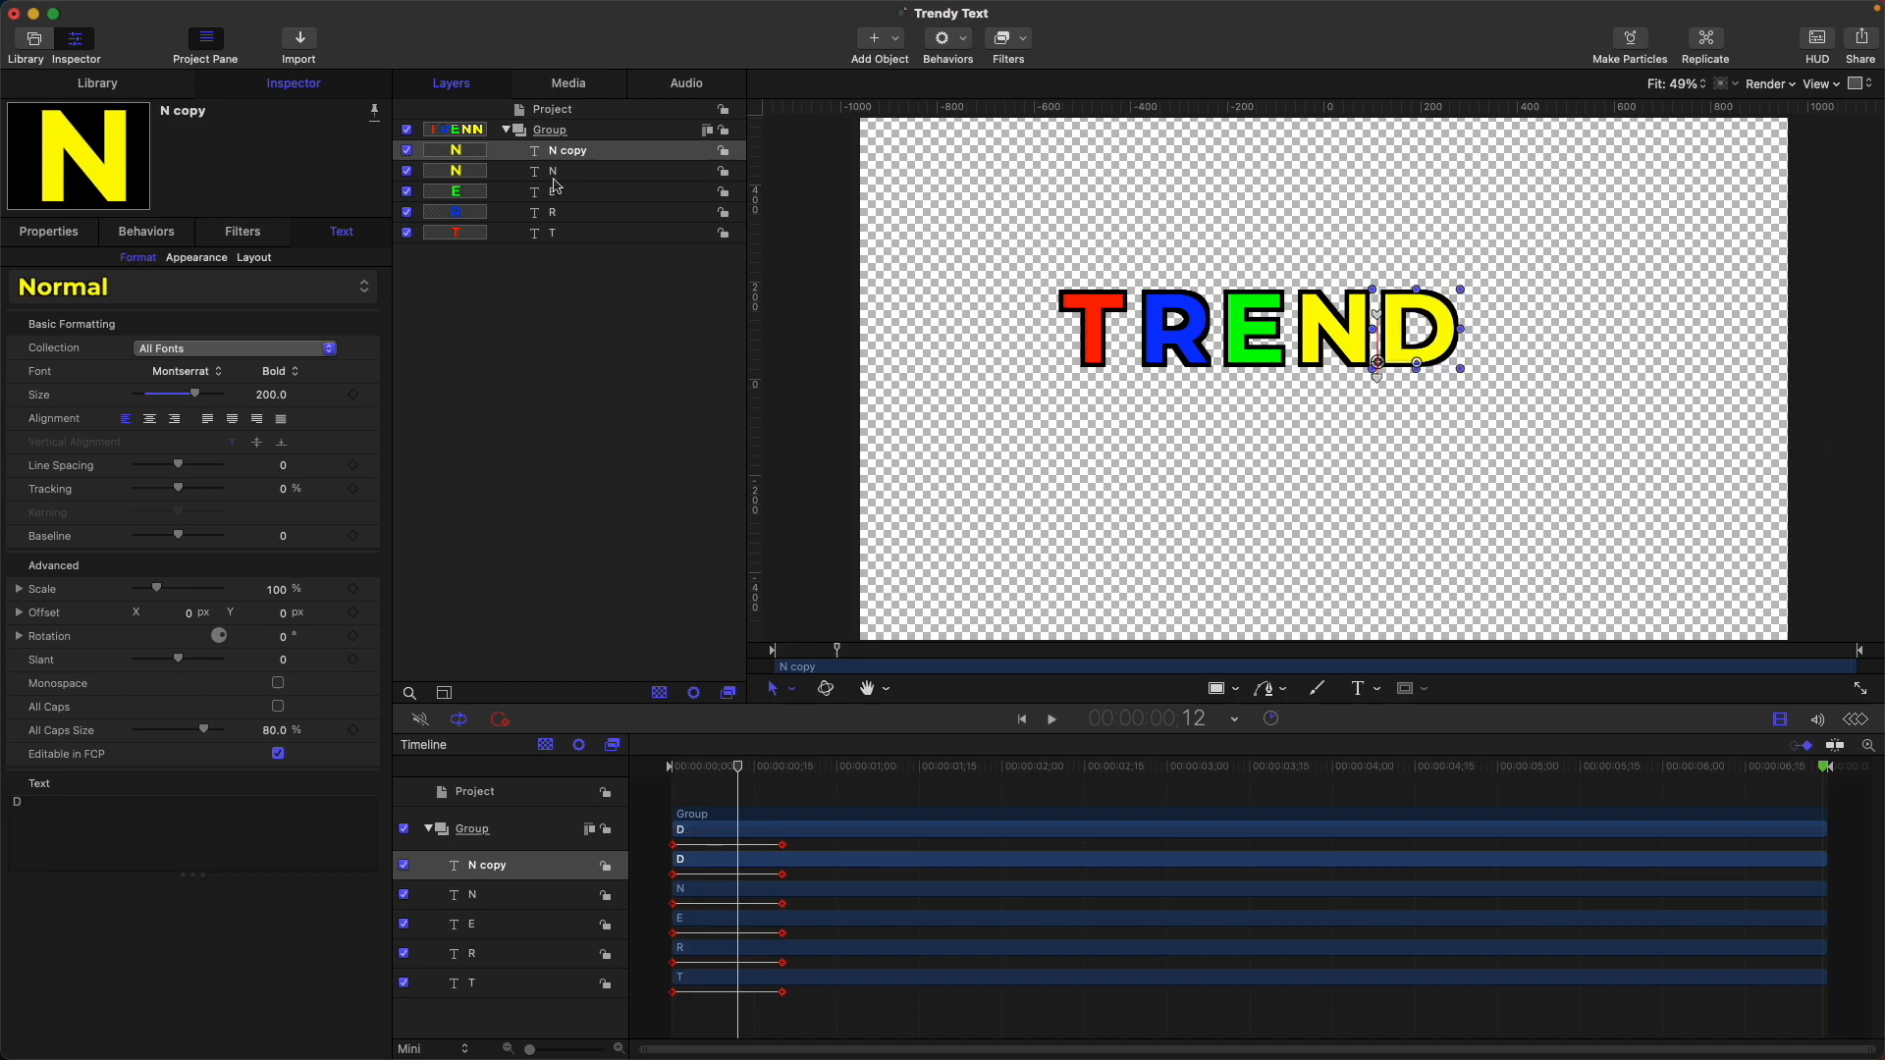
click(268, 572)
click(854, 403)
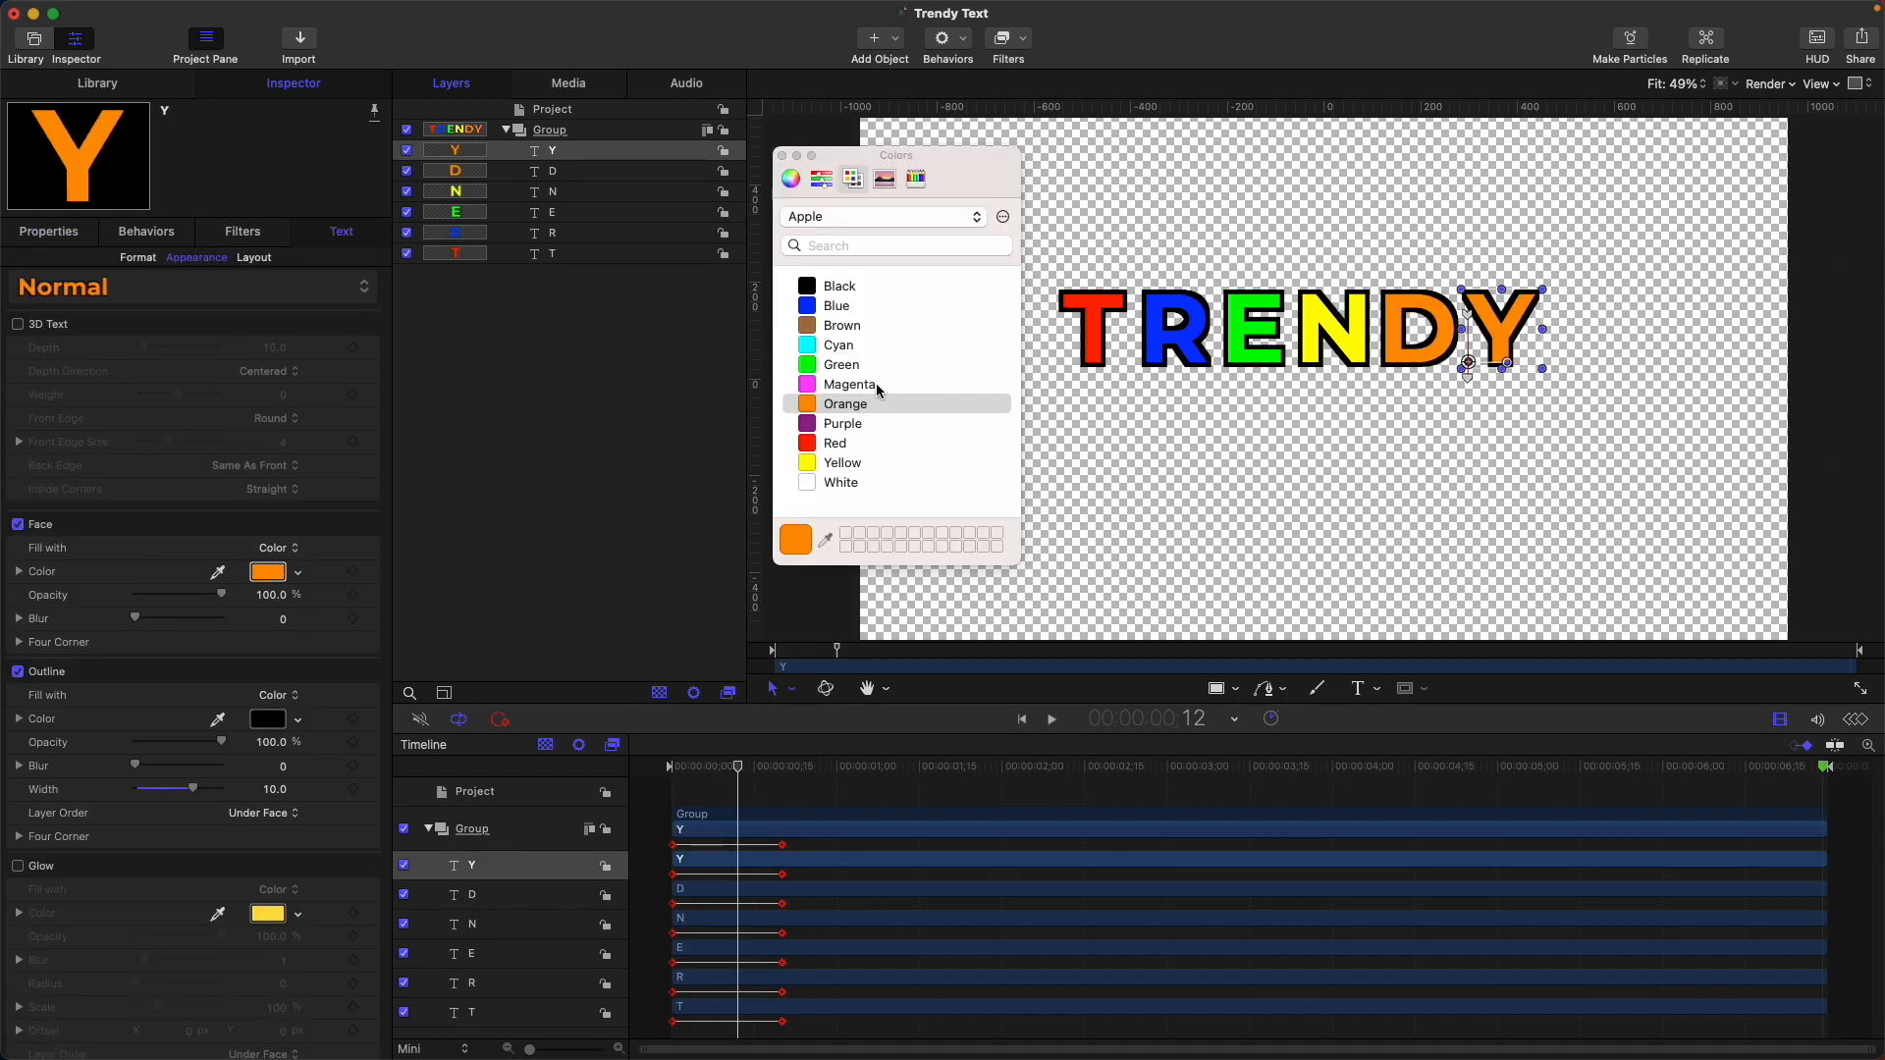
click(876, 383)
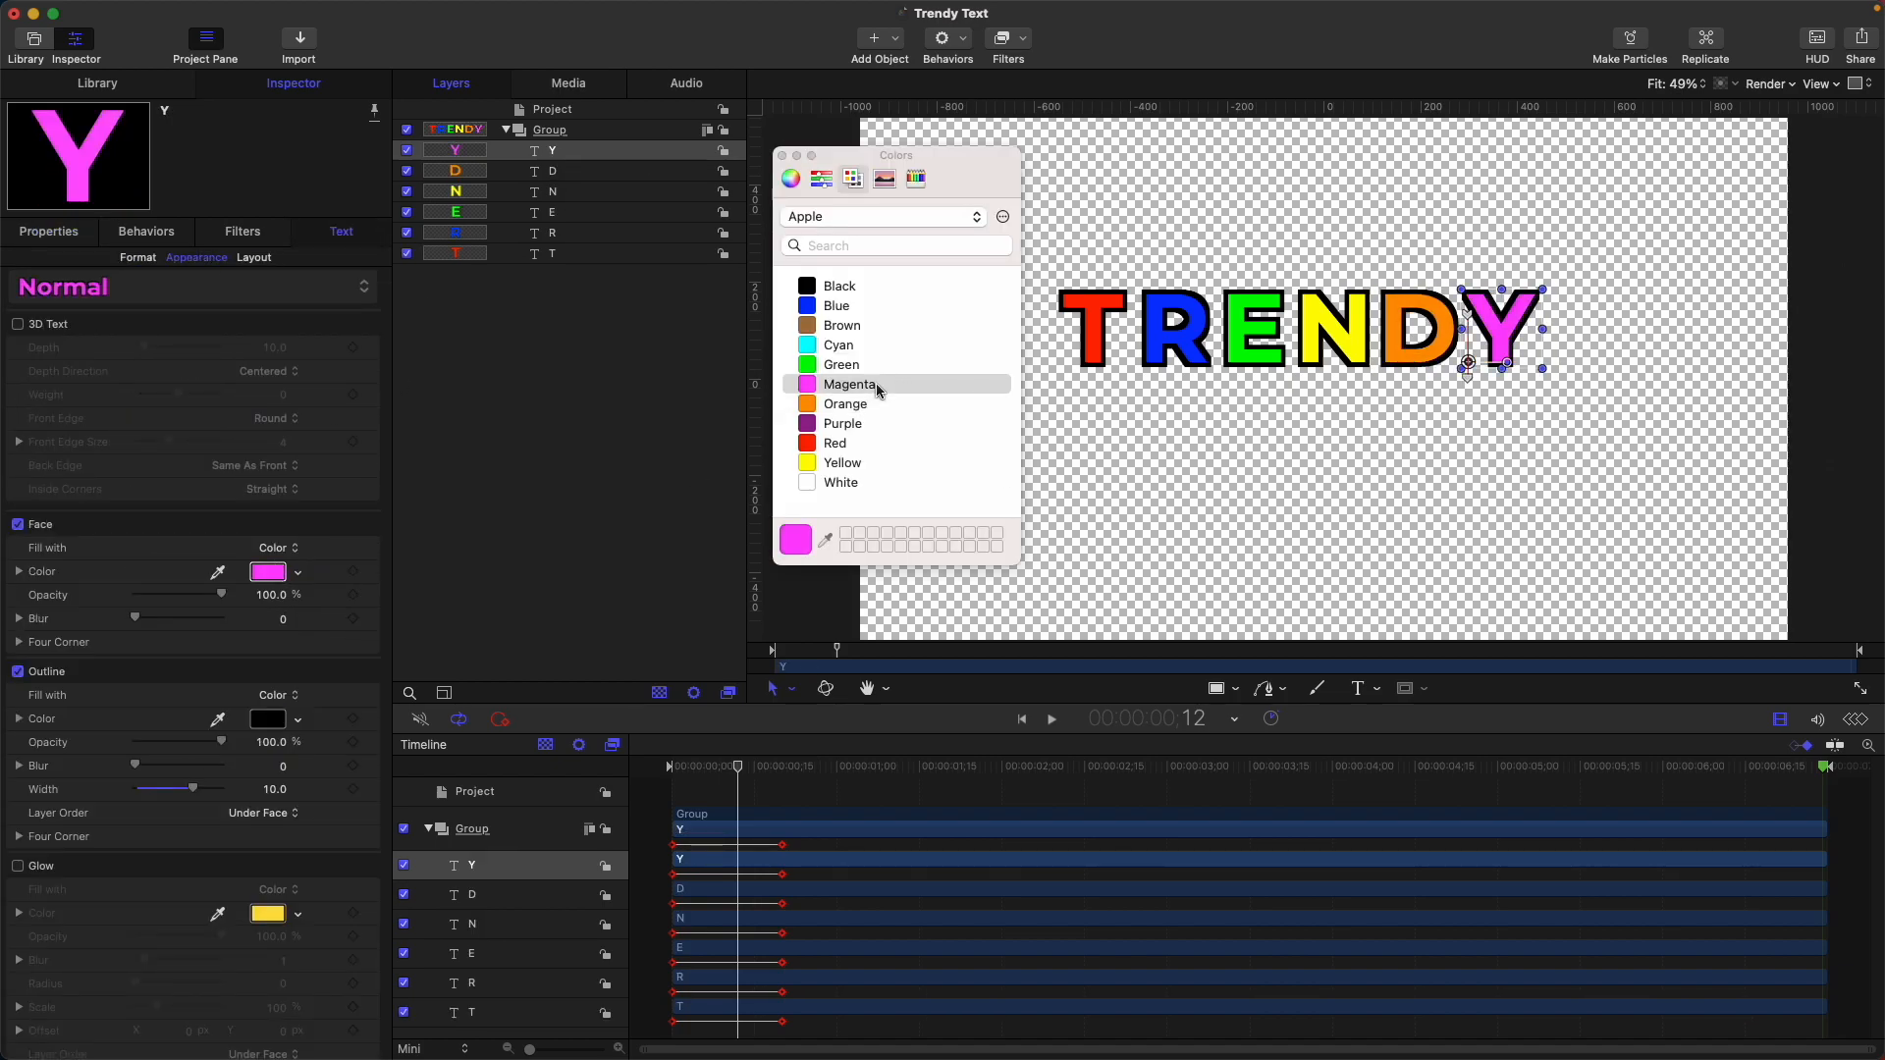
click(782, 157)
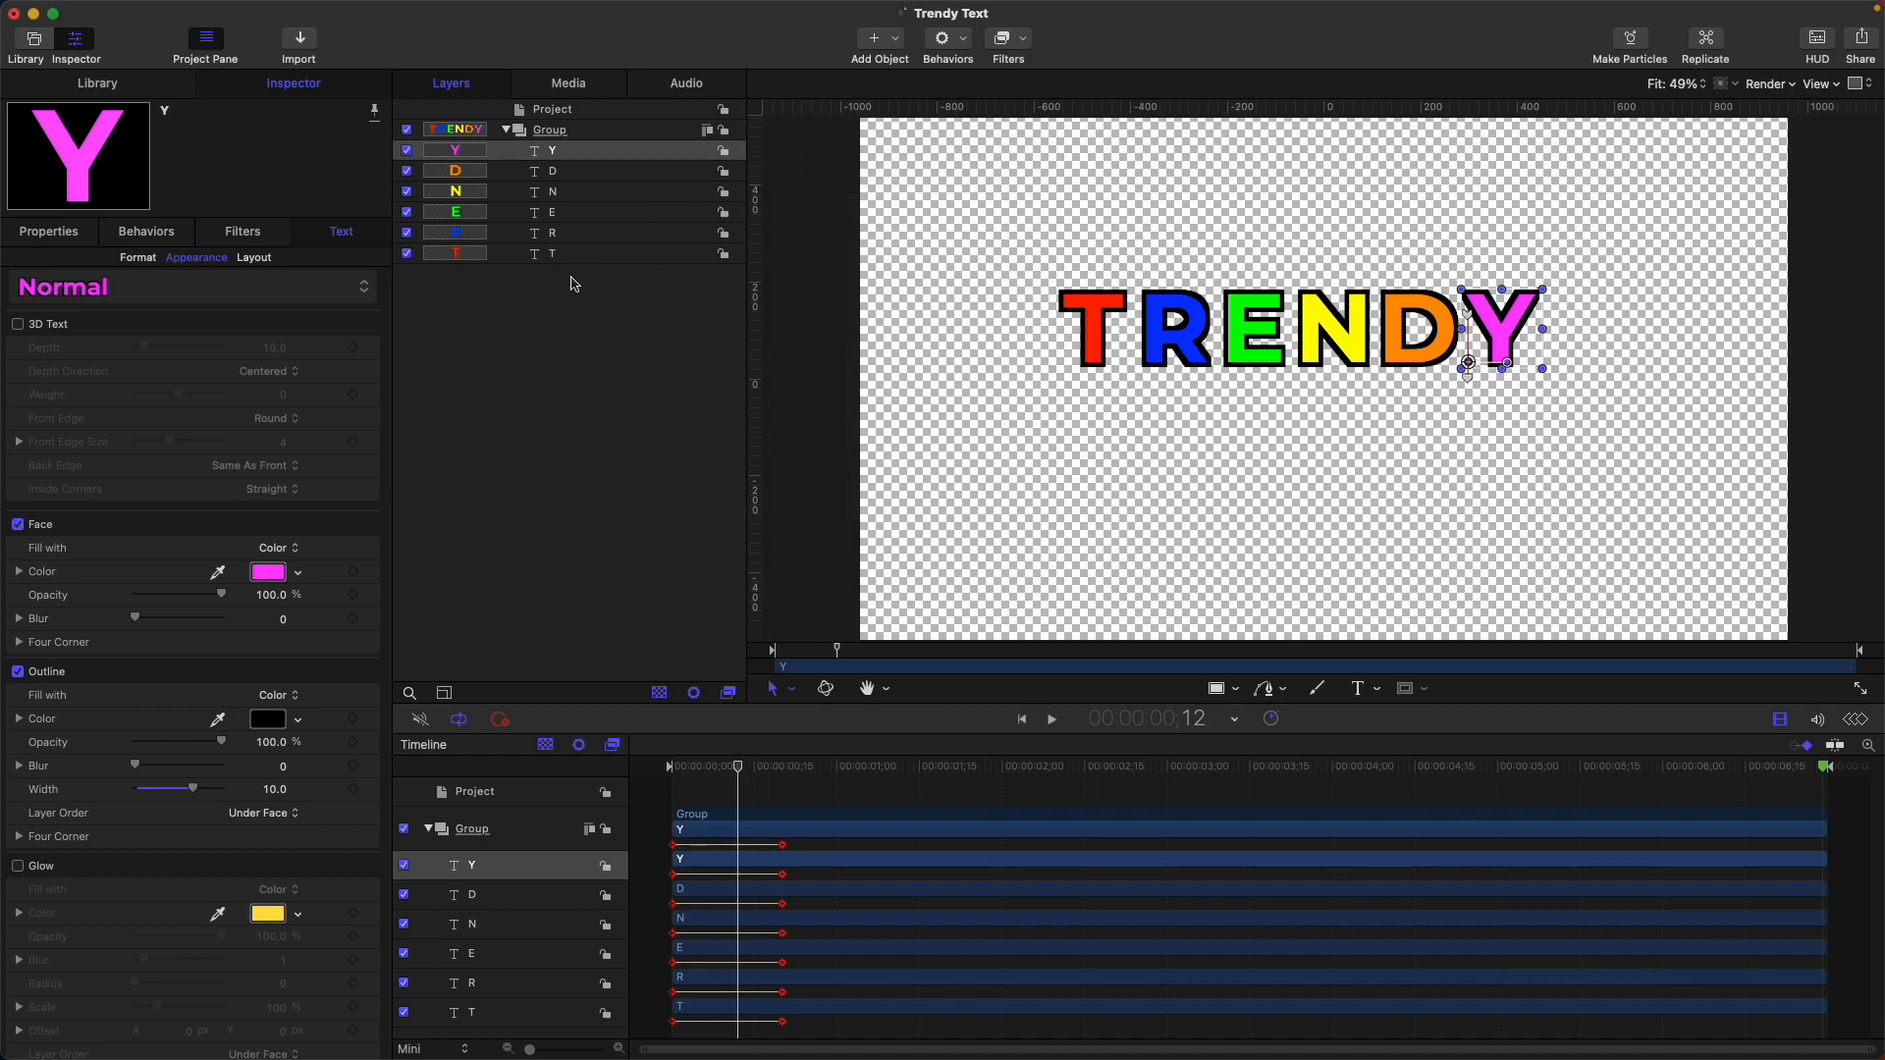
Step: Stagger the letter layers from R to Y so each starts two frames after the preceding letter
key(Home)
key(Right)
key(Right)
click(614, 236)
key(shift+bracketleft)
key(Up)
key(Right)
key(Right)
key(shift+bracketleft)
key(Right)
key(Right)
key(Up)
key(shift+bracketleft)
key(Up)
key(Right)
key(Right)
key(shift+bracketleft)
key(Up)
key(Right)
key(Right)
key(shift+bracketleft)
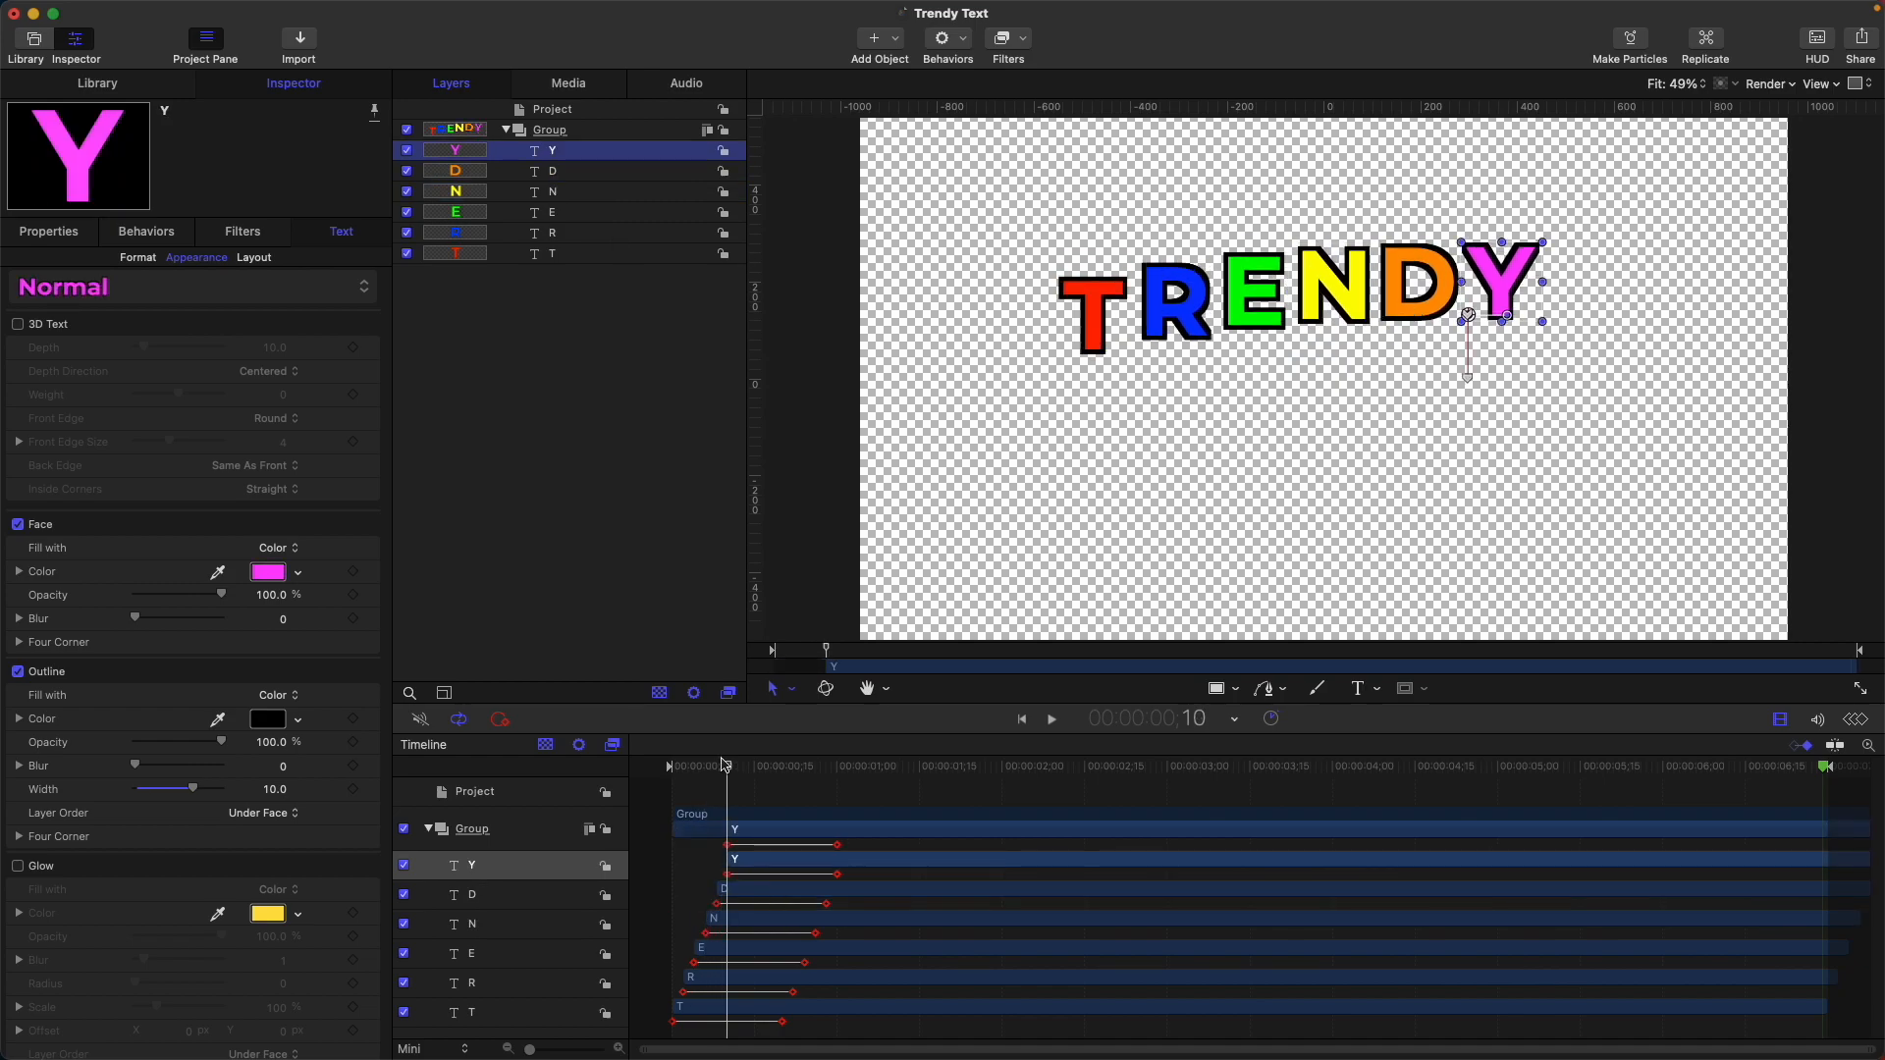
Step: Extend the in points of the R through Y layers back to the first frame and play back the animation
key(Home)
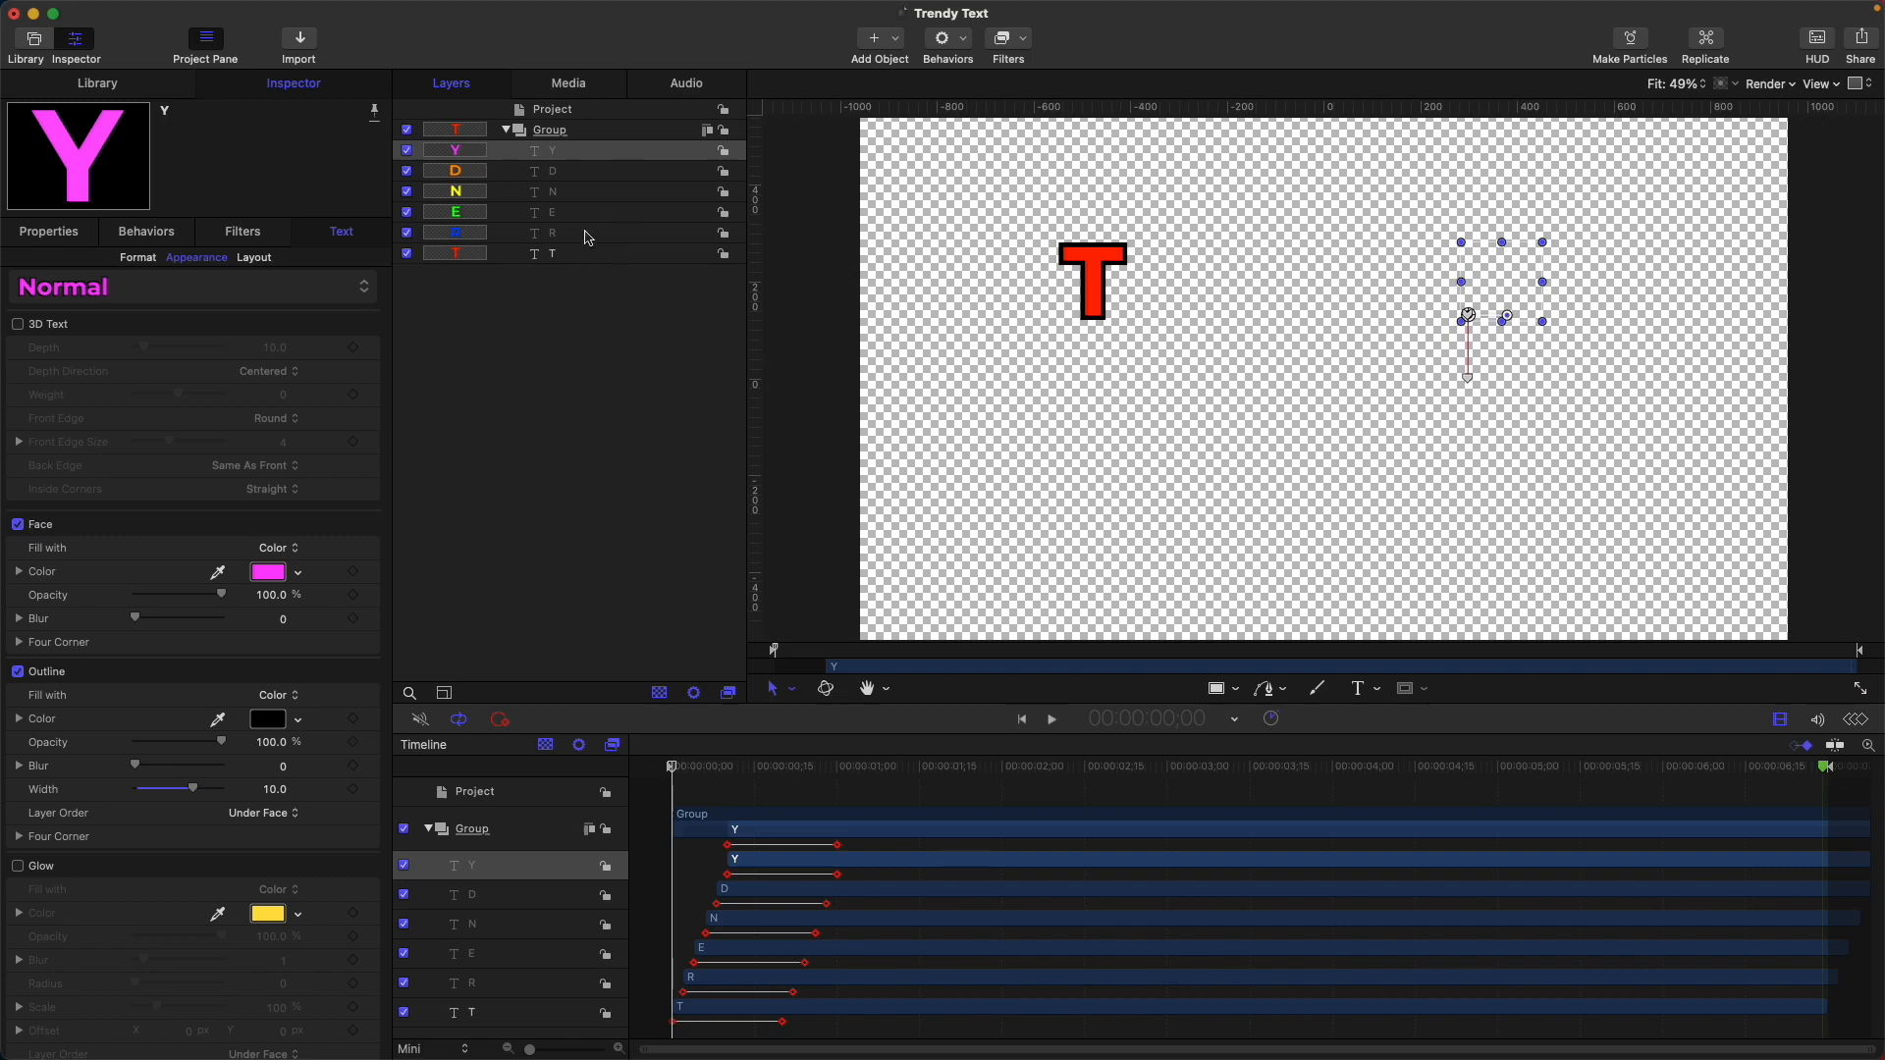
shift+click(583, 240)
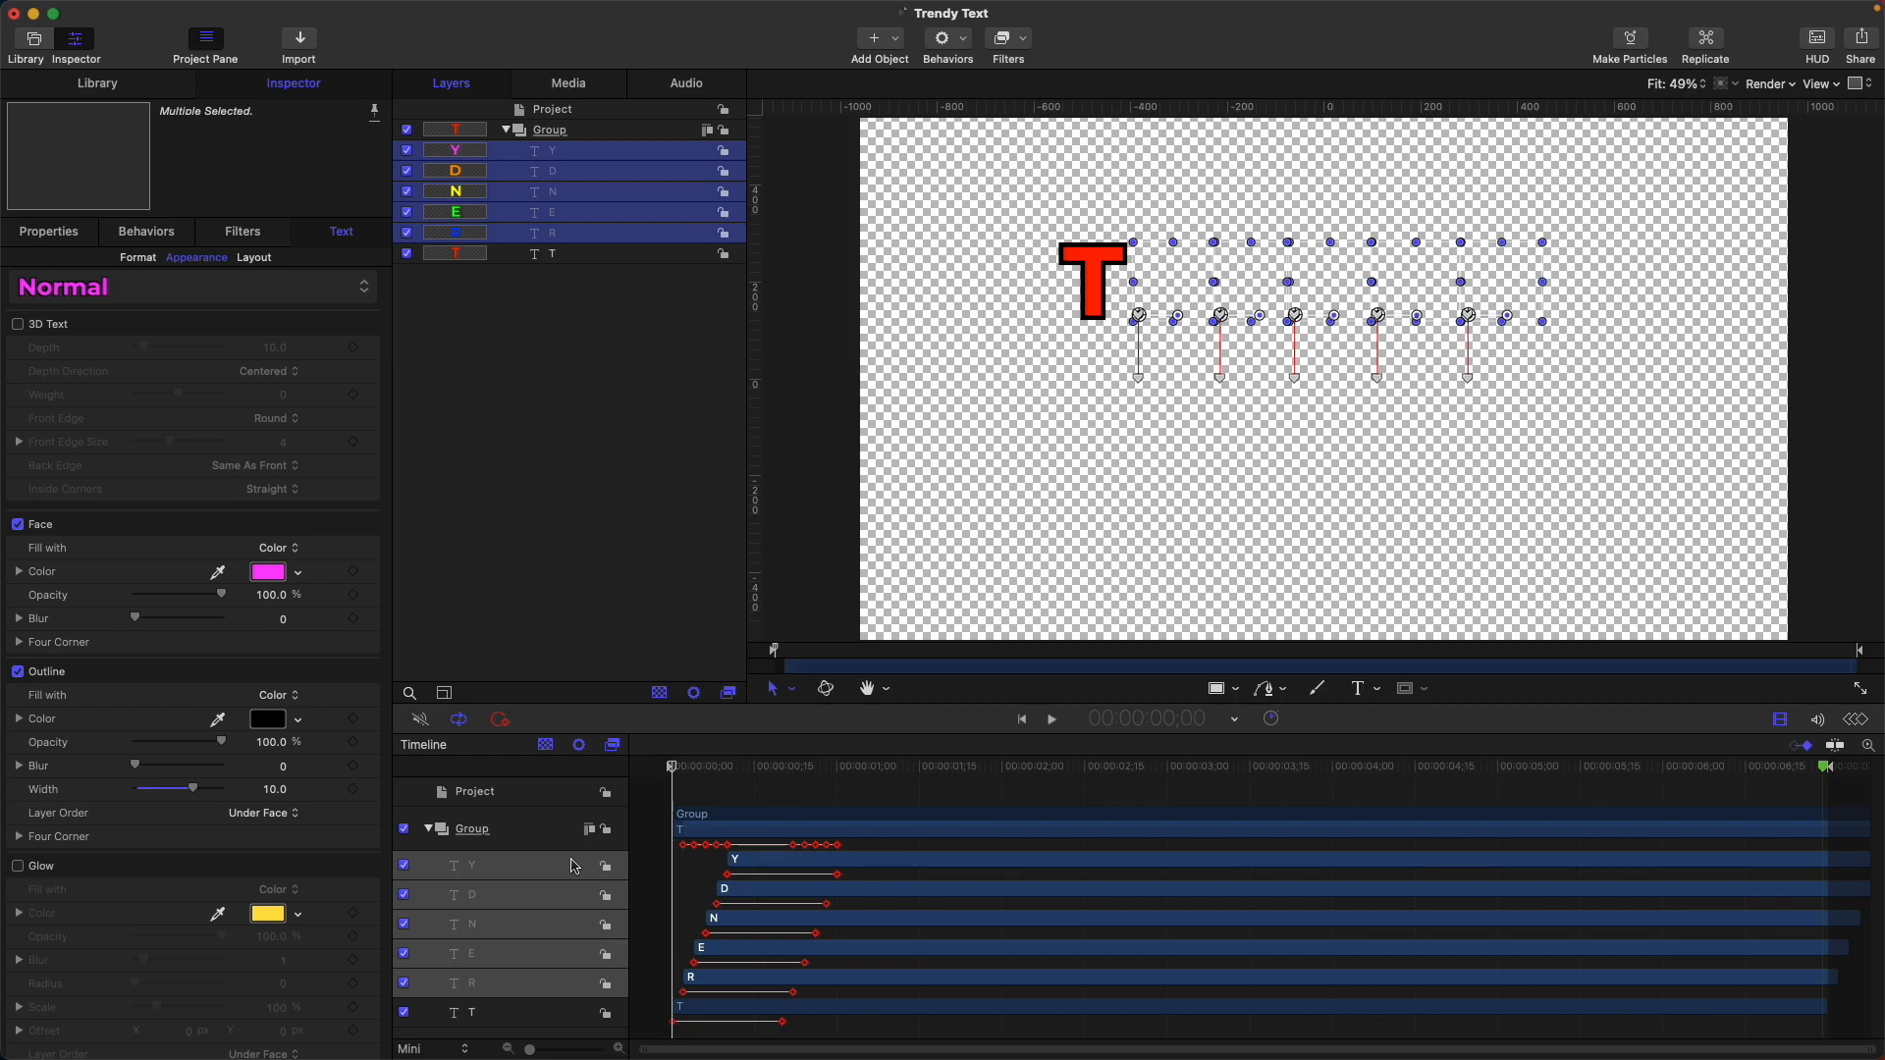
key(i)
key(space)
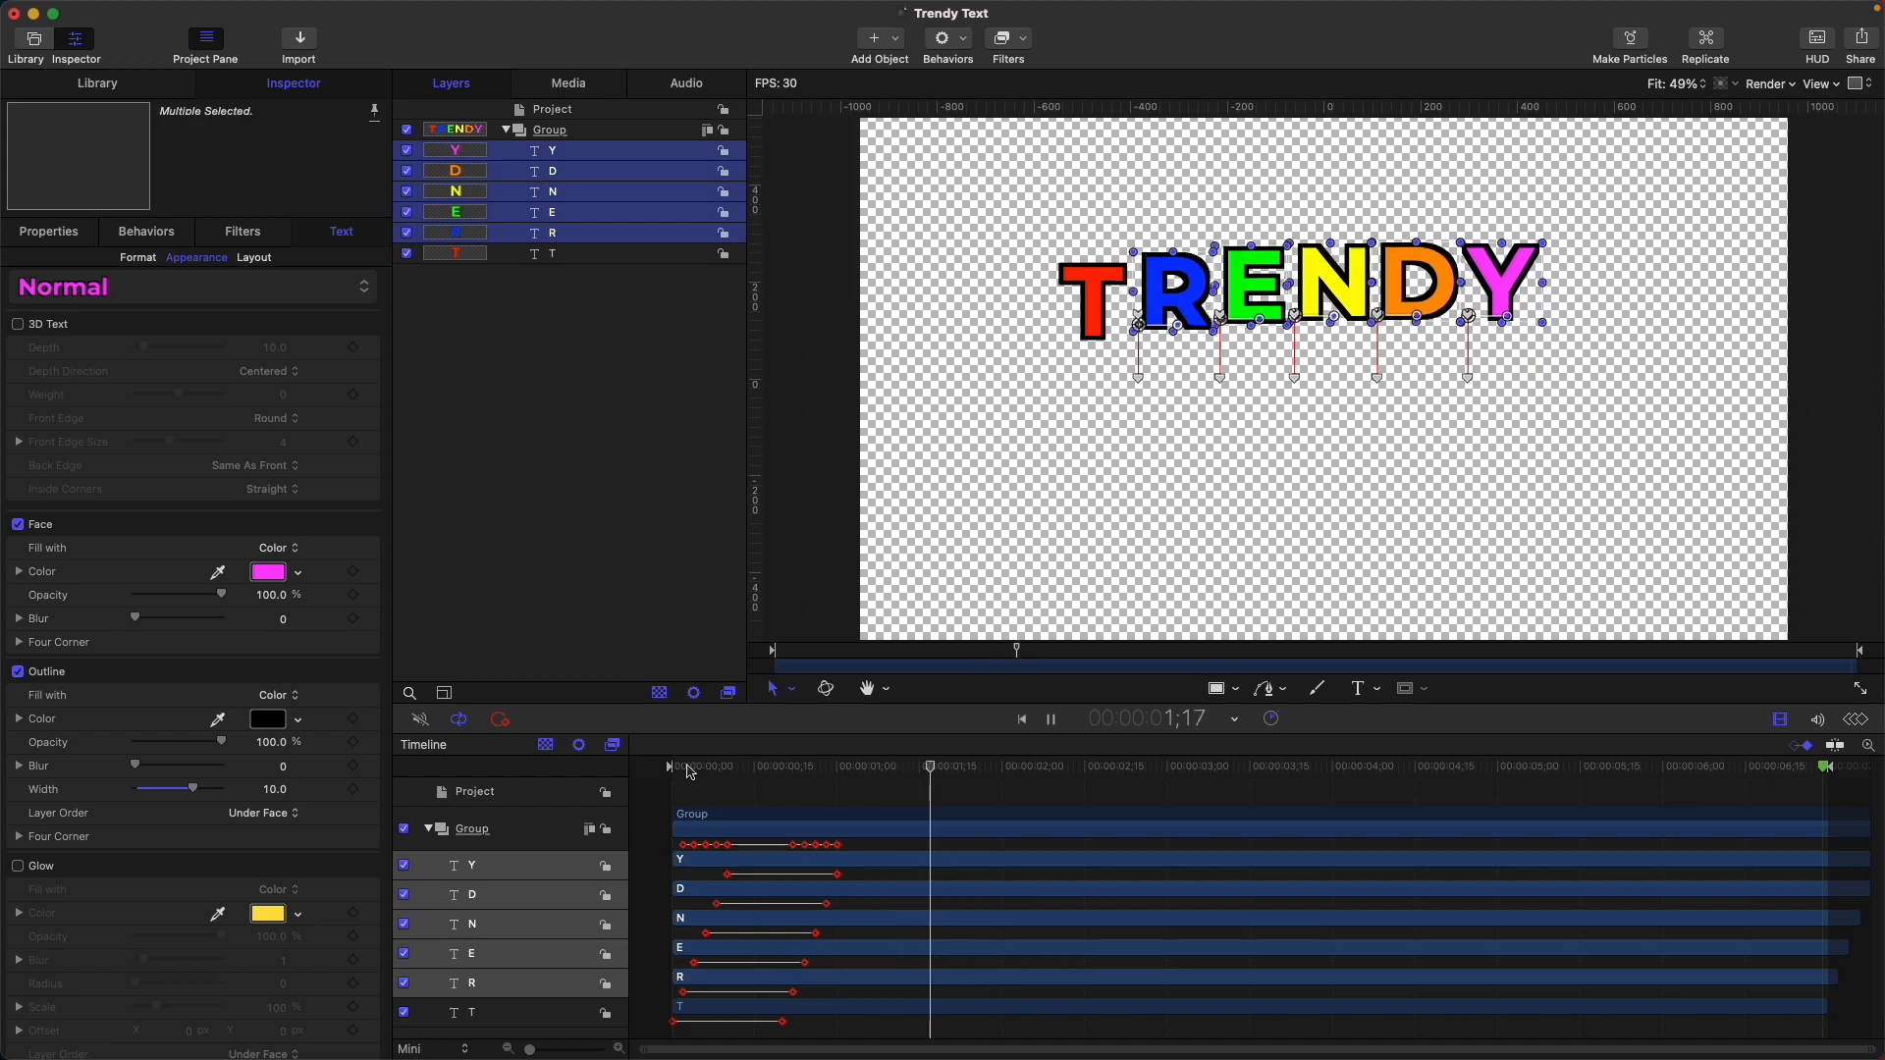
drag(684, 763, 625, 767)
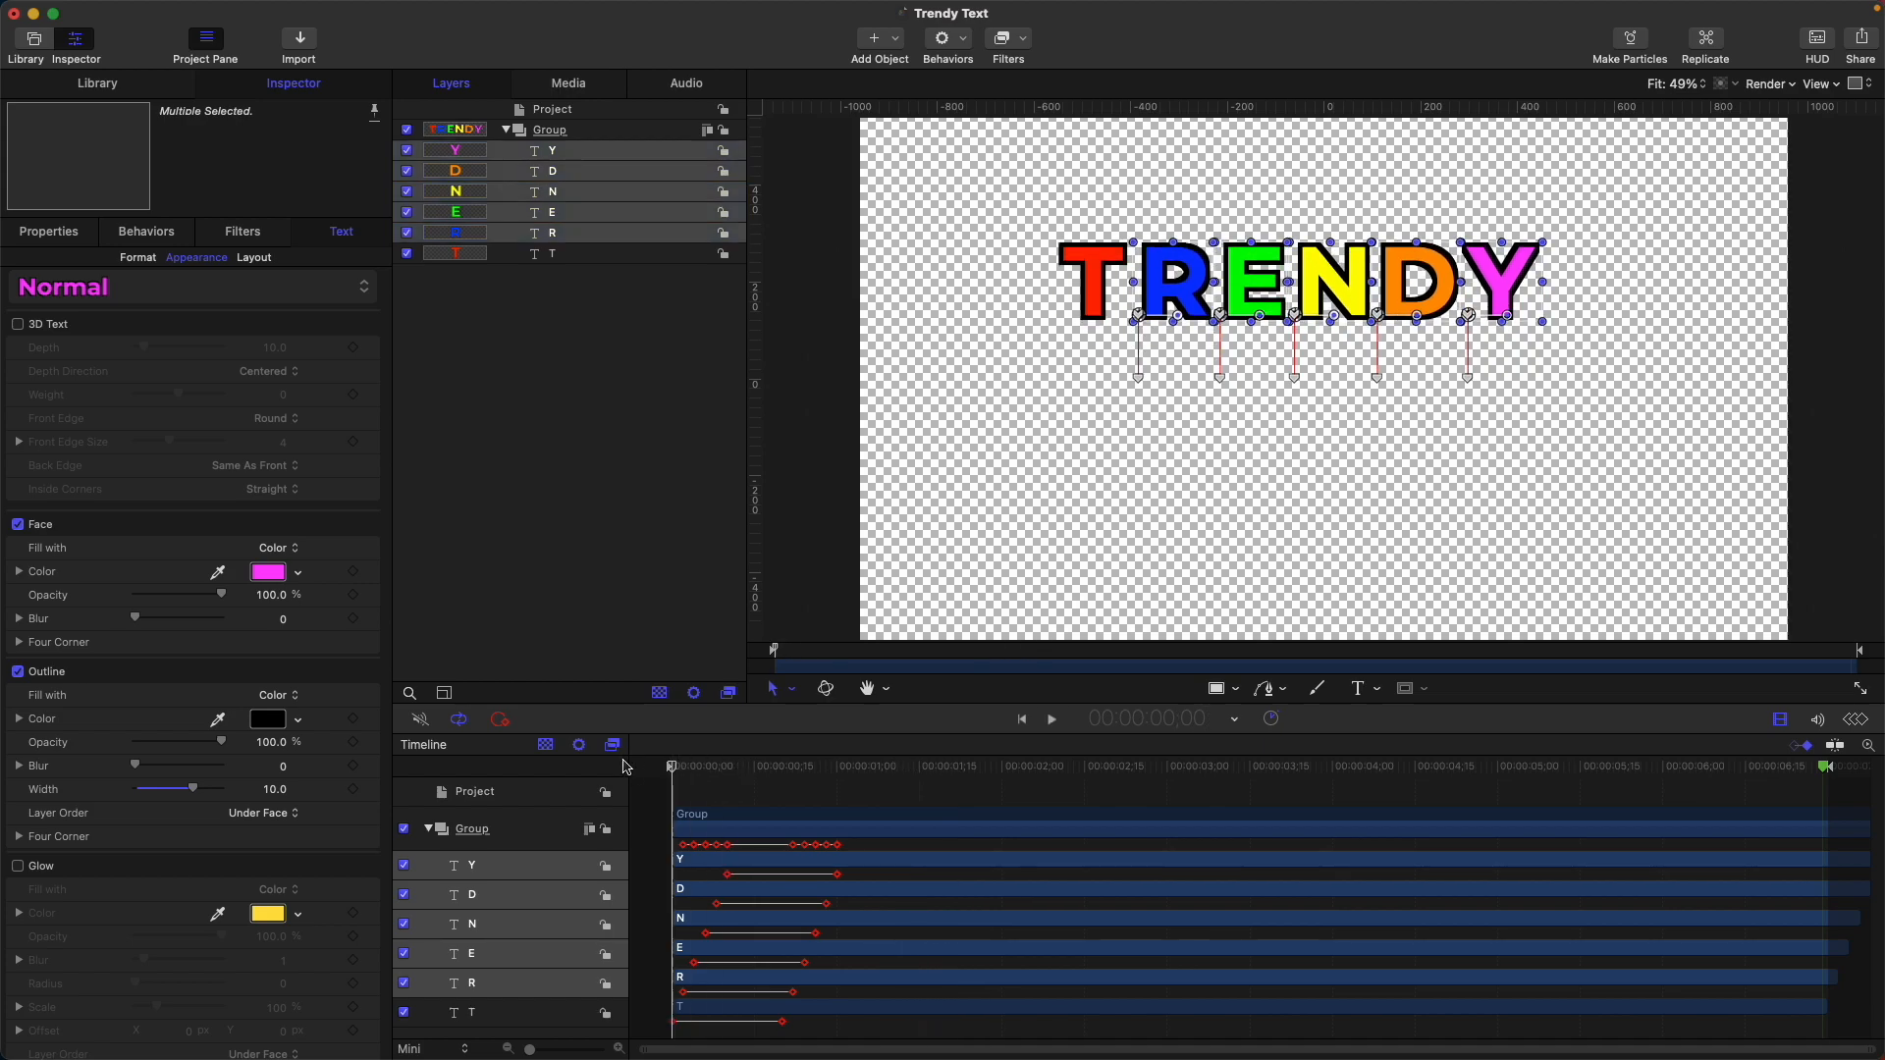
Step: Undo the in-point extension and replay the staggered letters from the start for comparison
key(super+z)
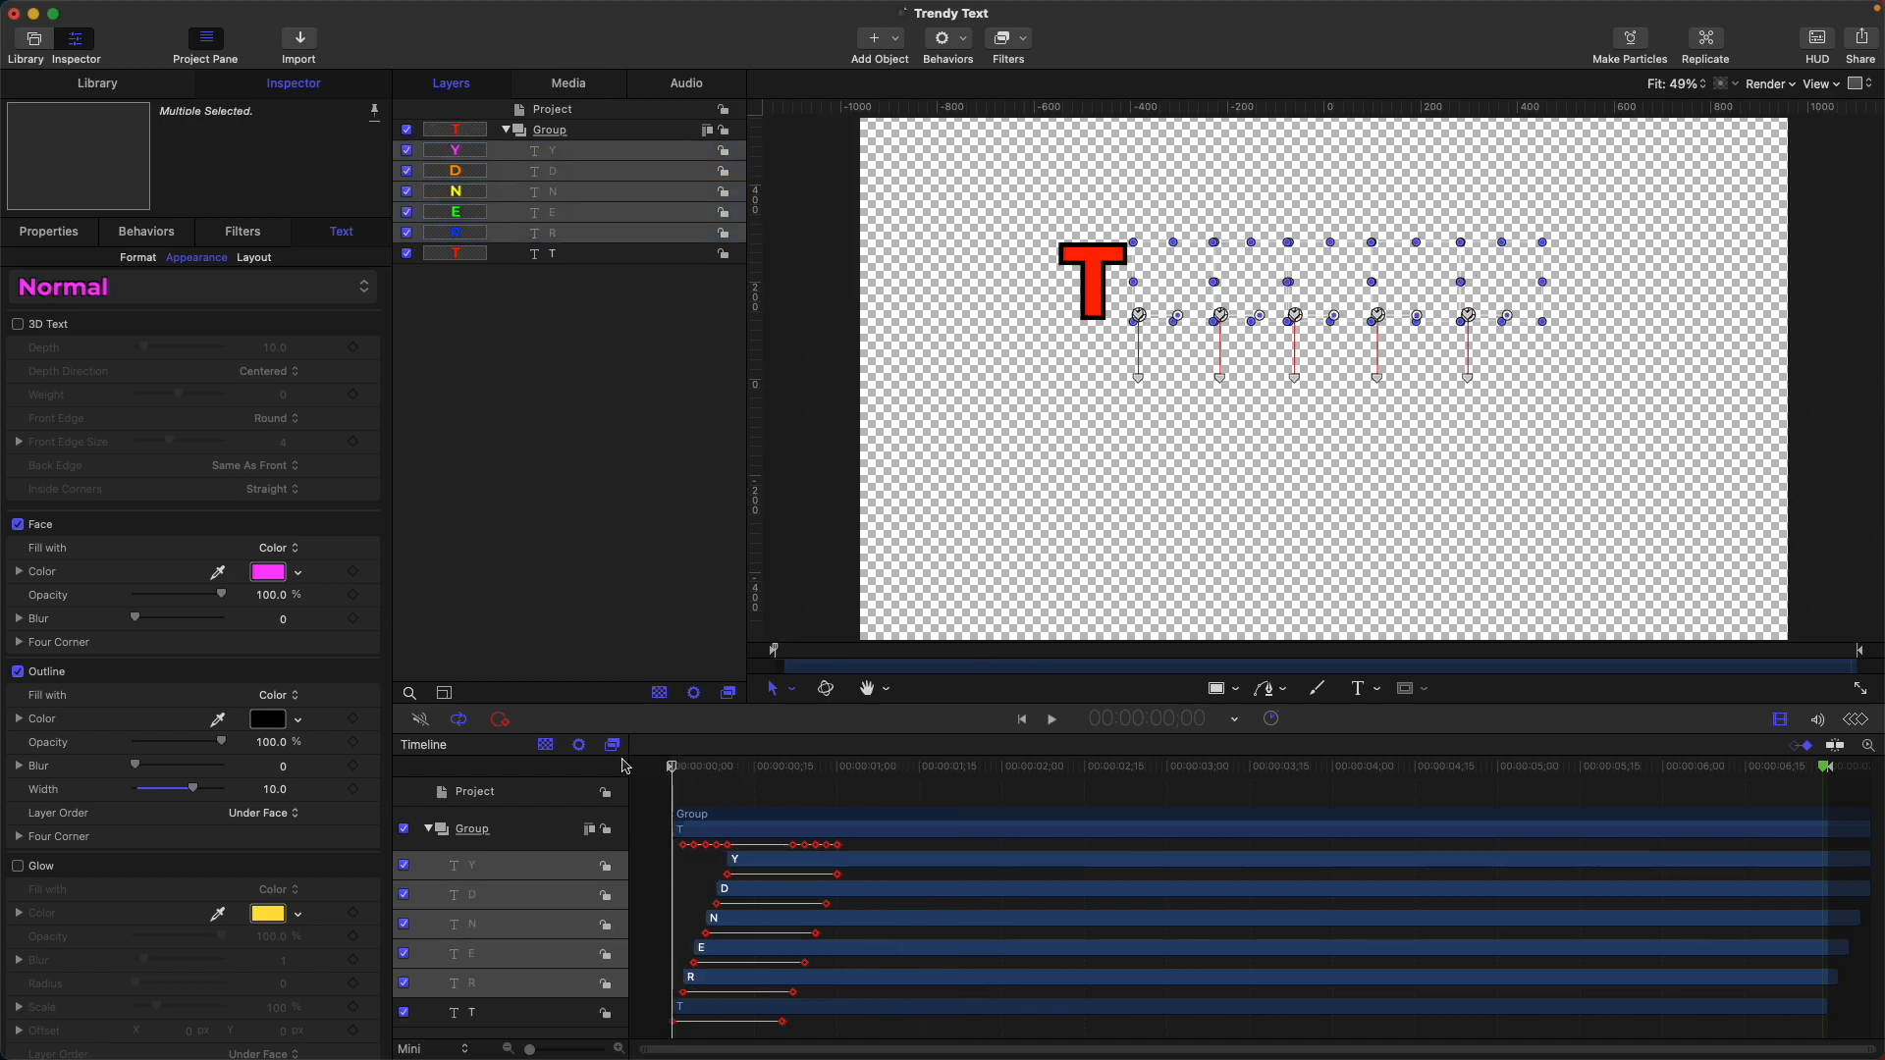
key(space)
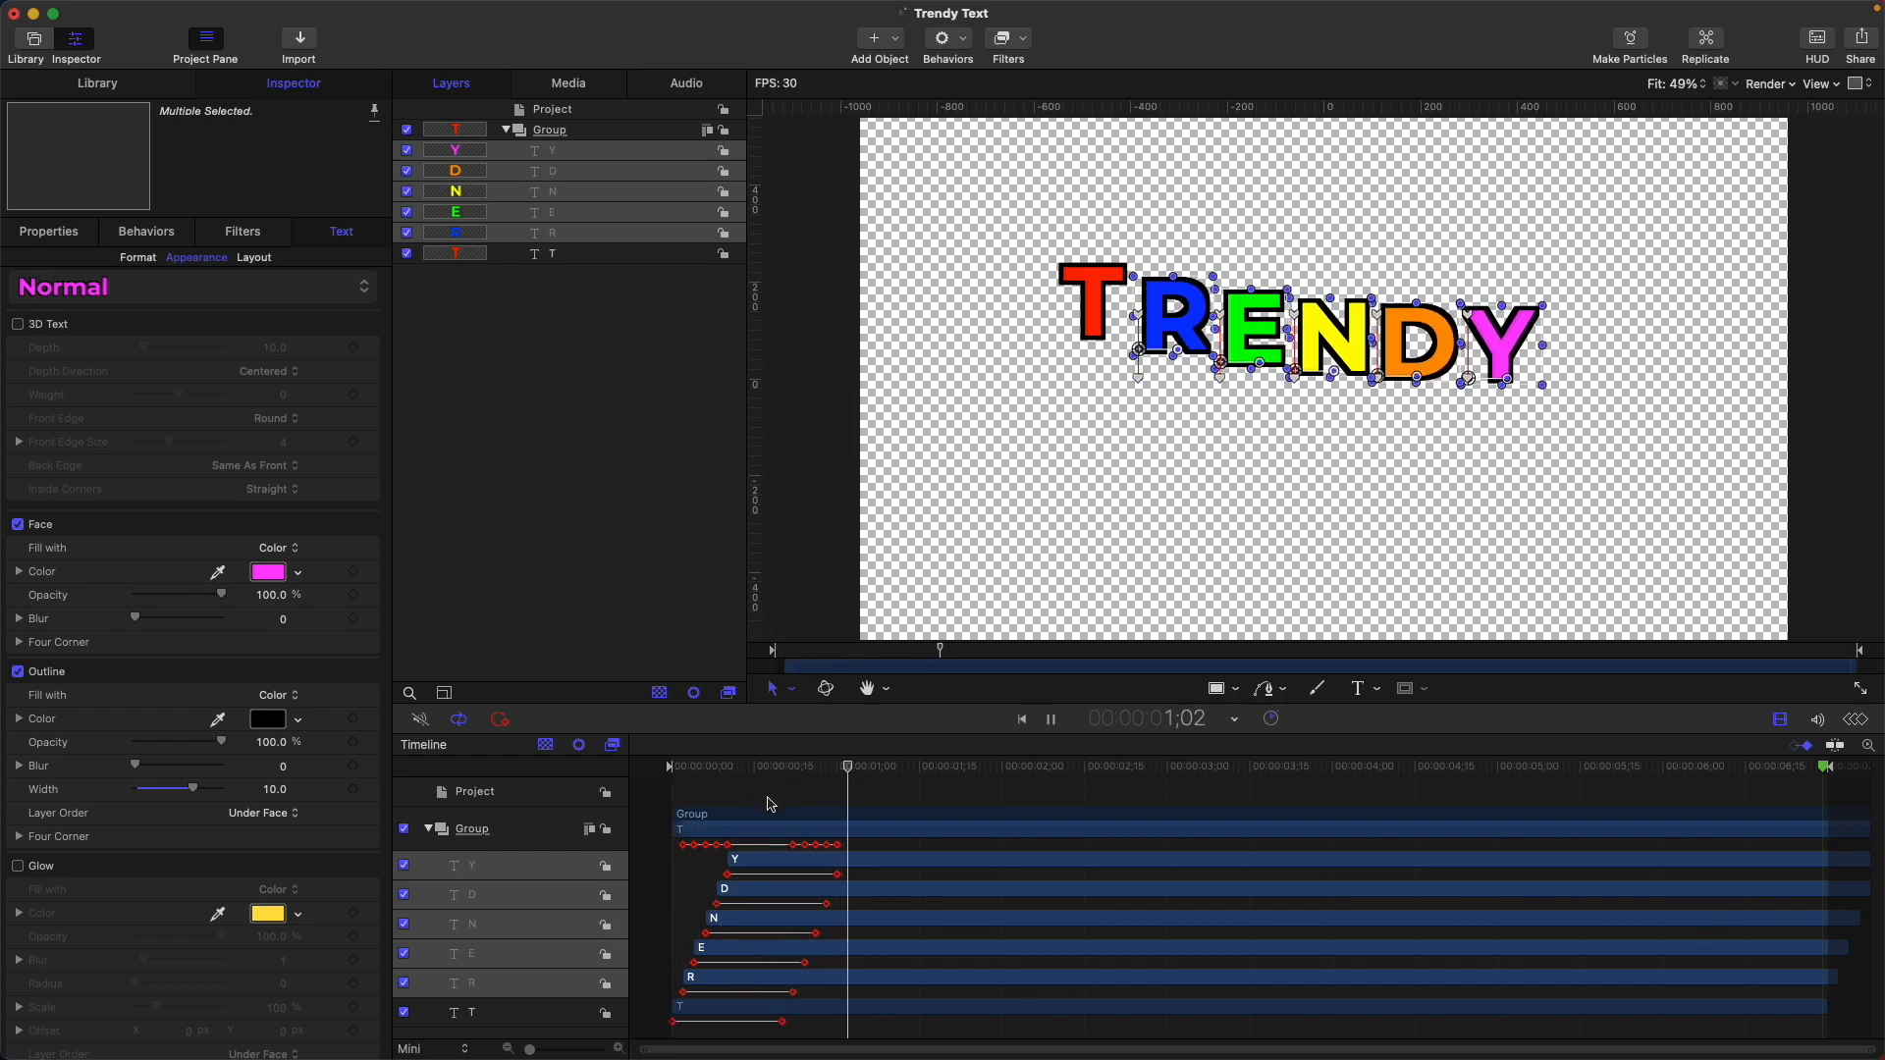
drag(754, 768, 670, 768)
key(space)
key(space)
key(Home)
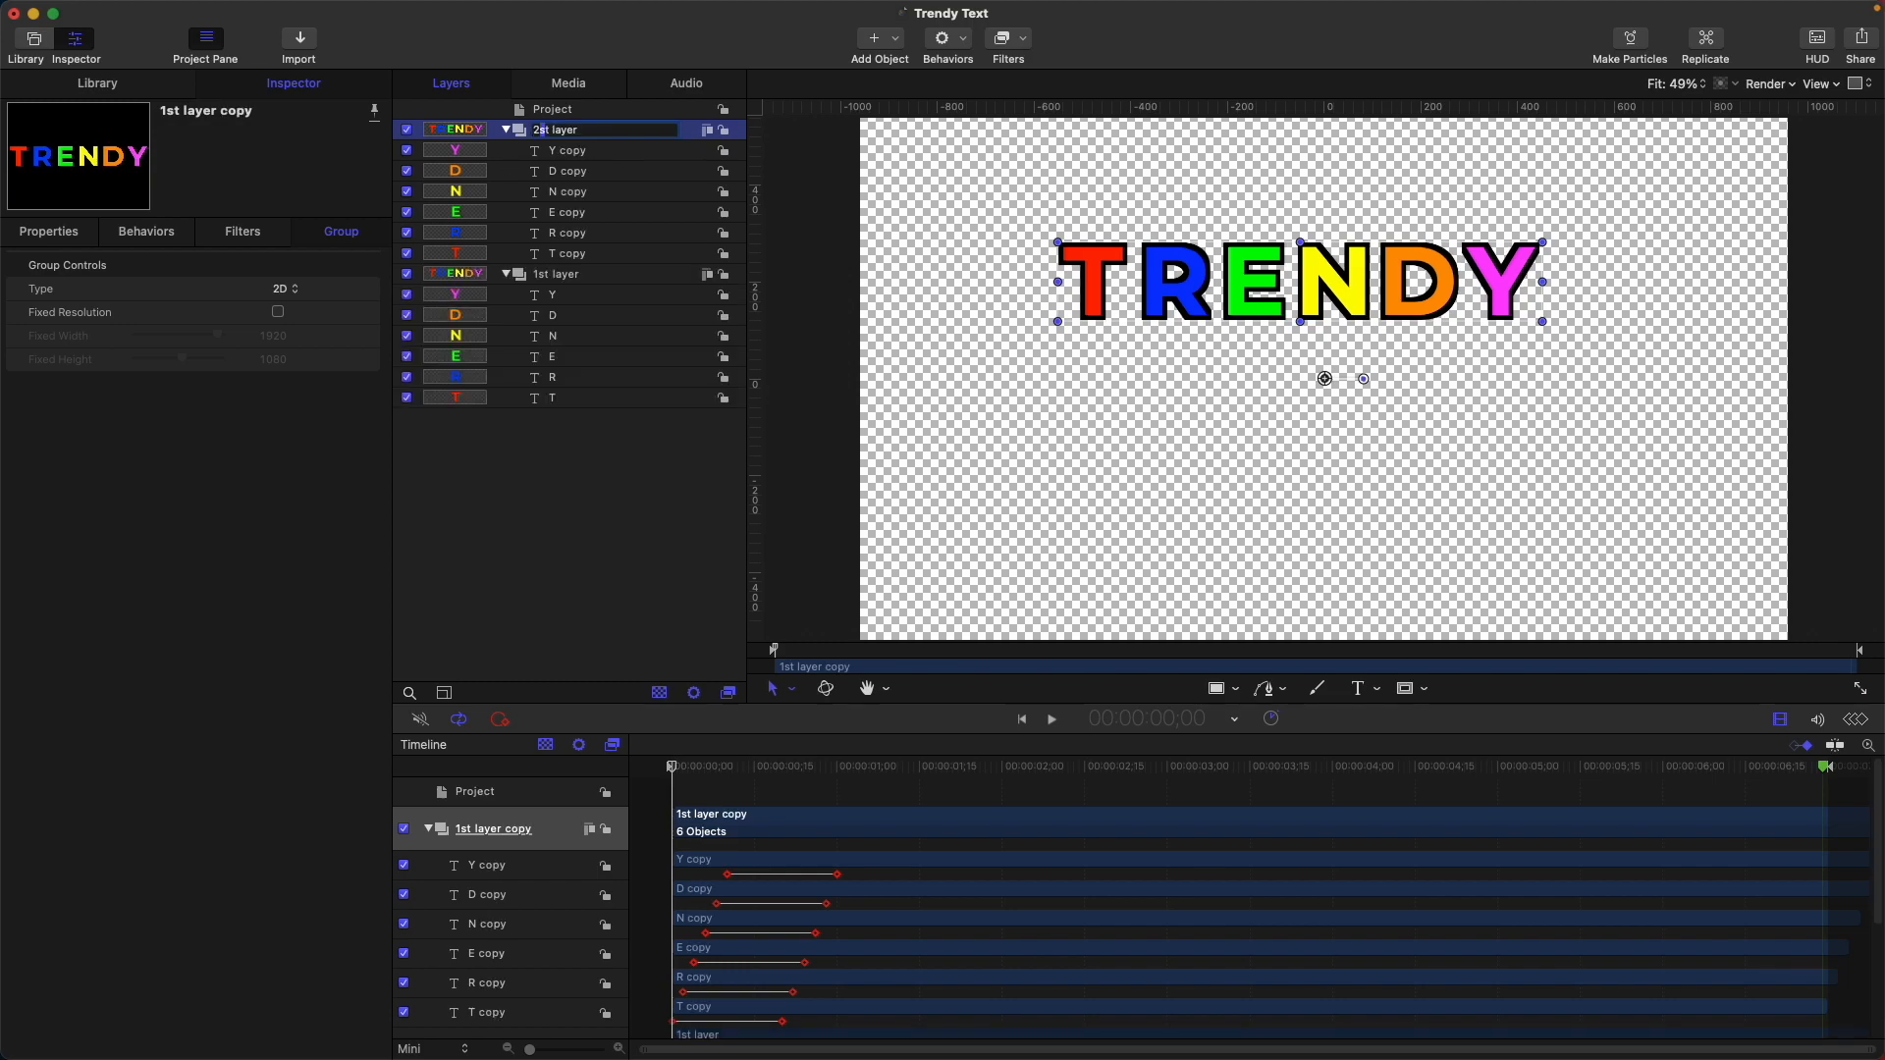
Step: Rename the duplicated group as 2nd layer
text(n)
text(d)
key(Return)
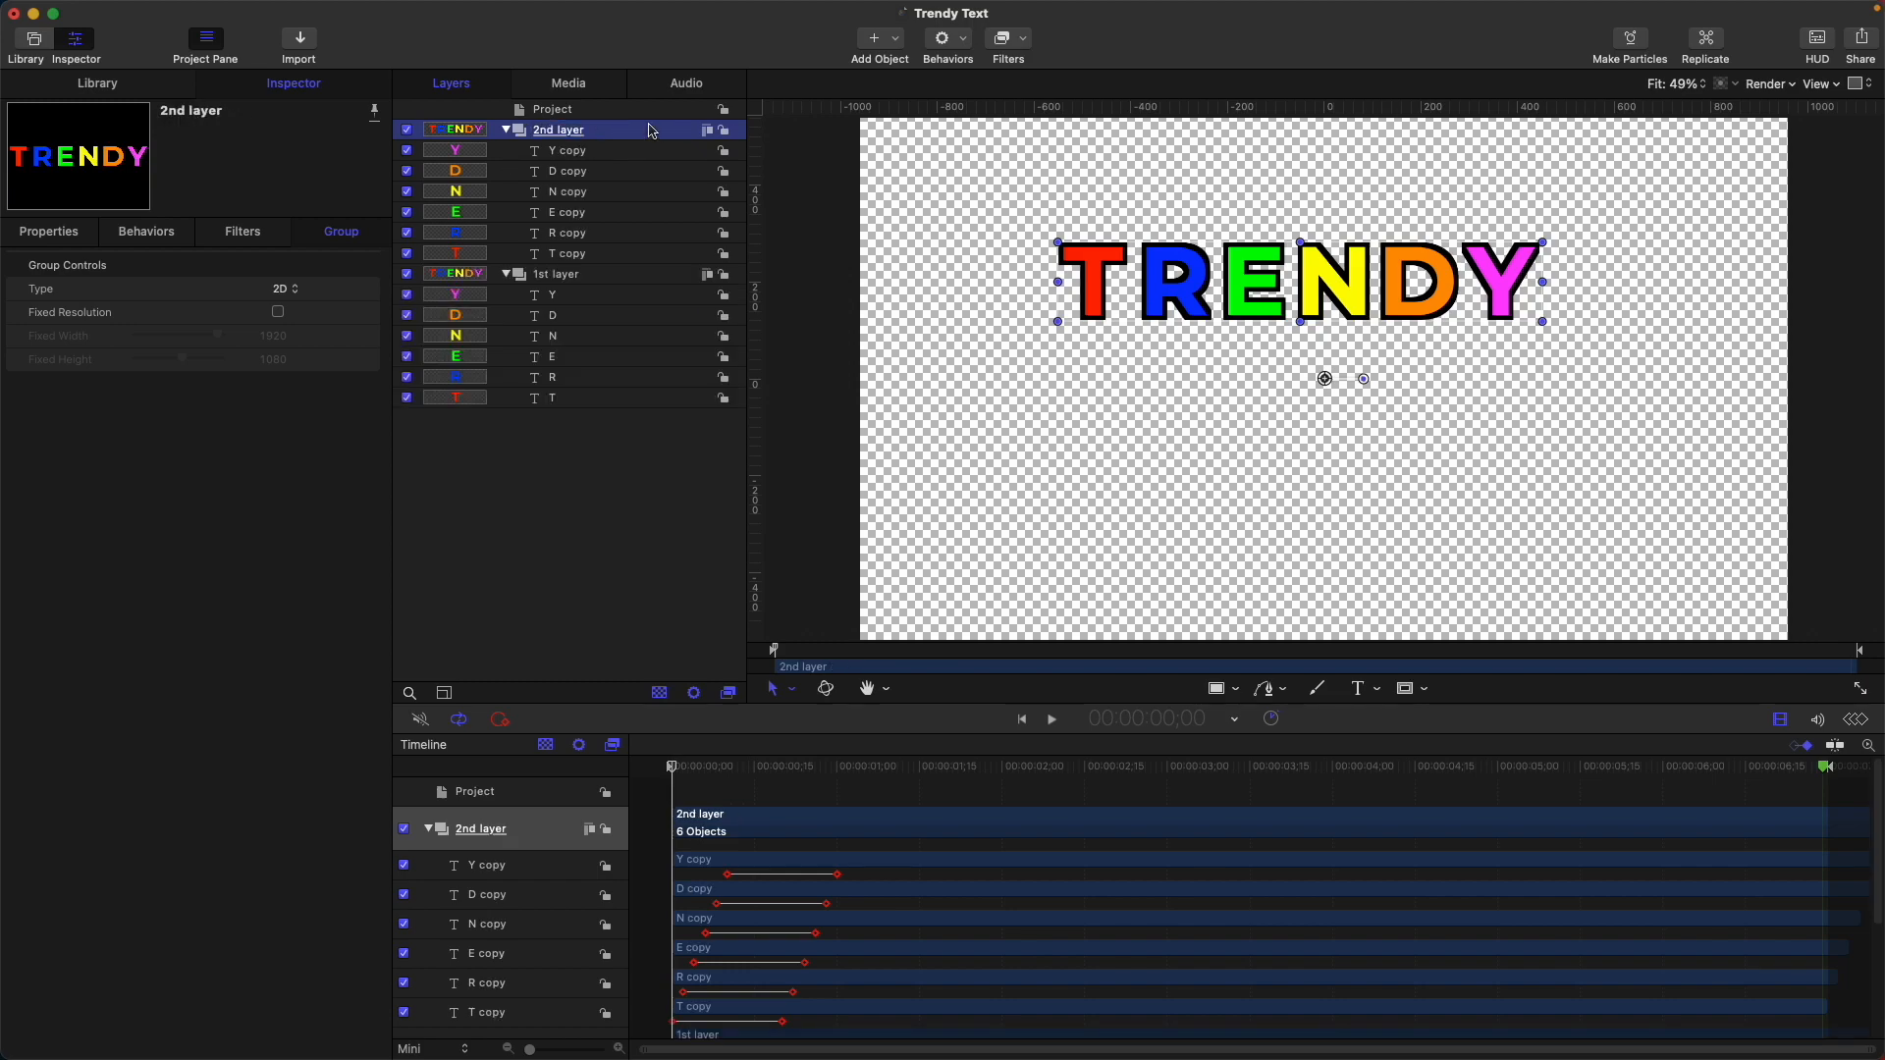
Step: Send the 2nd layer group behind the 1st layer and set its X position to 39 px
key(super+bracketleft)
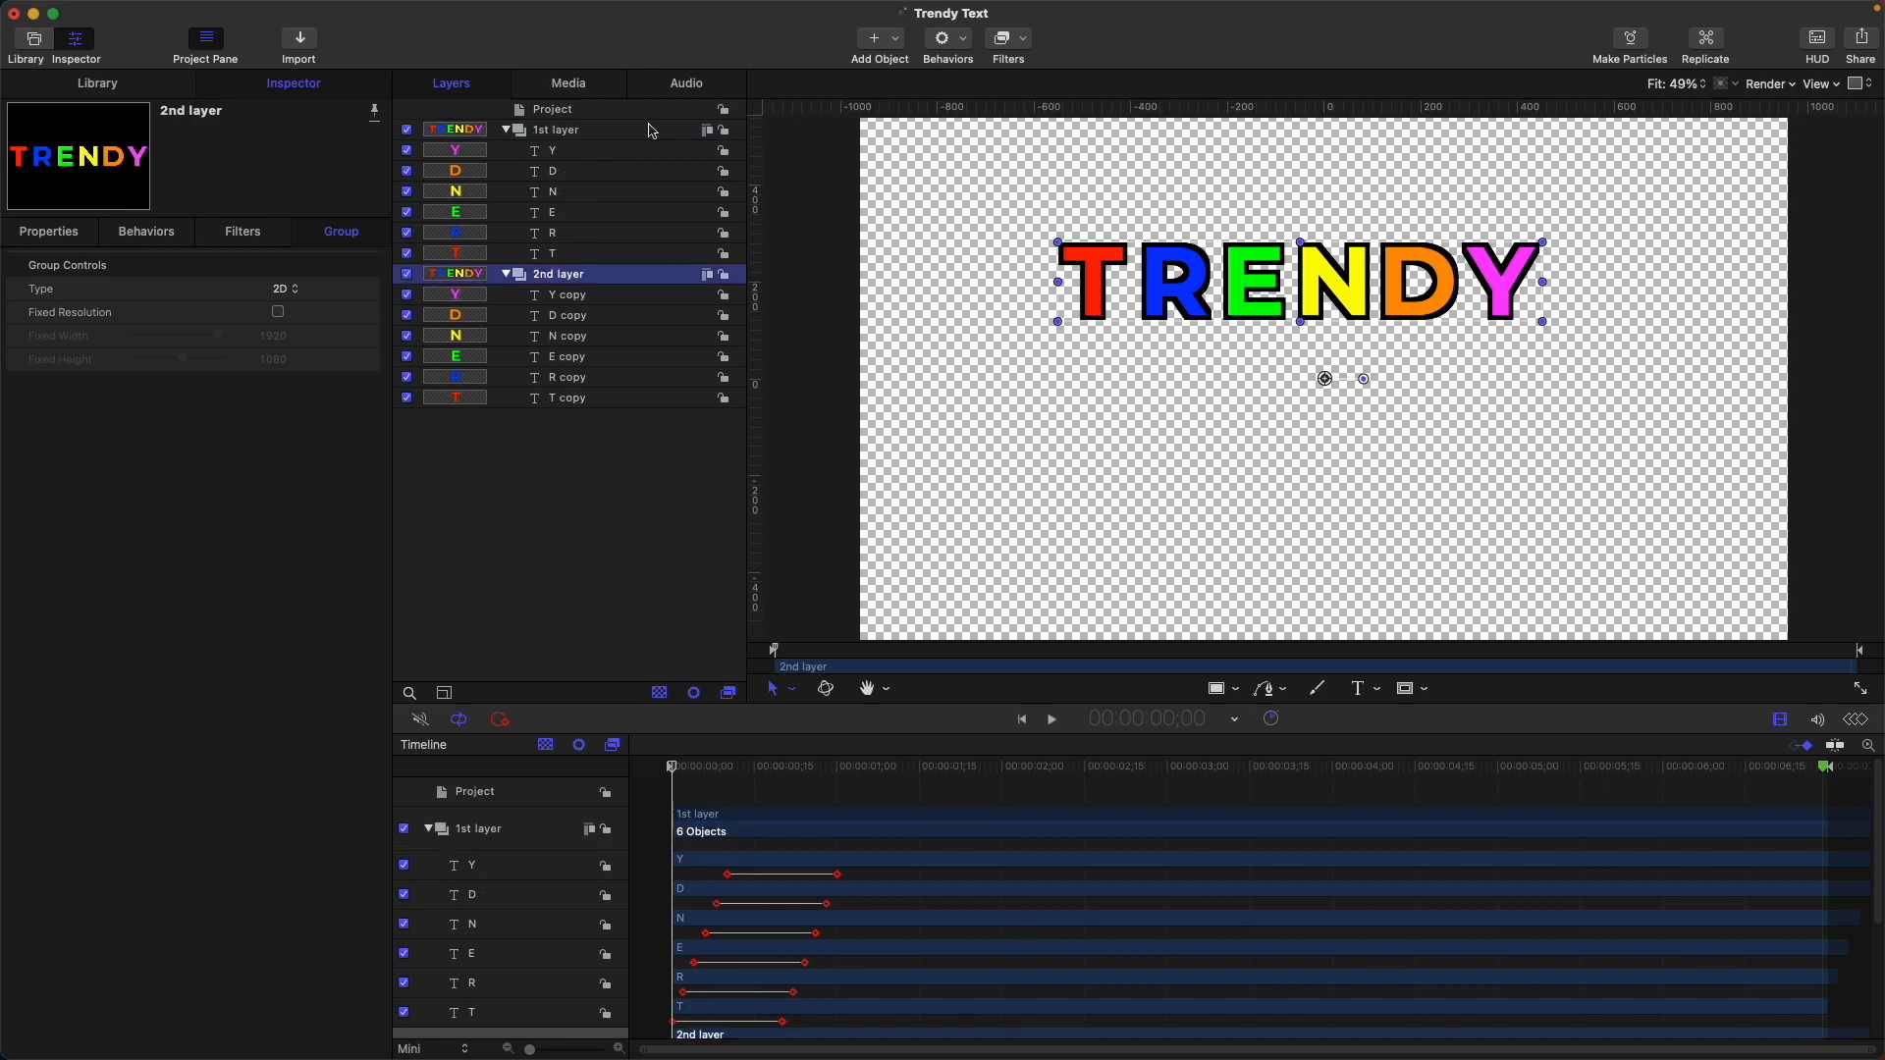
click(40, 236)
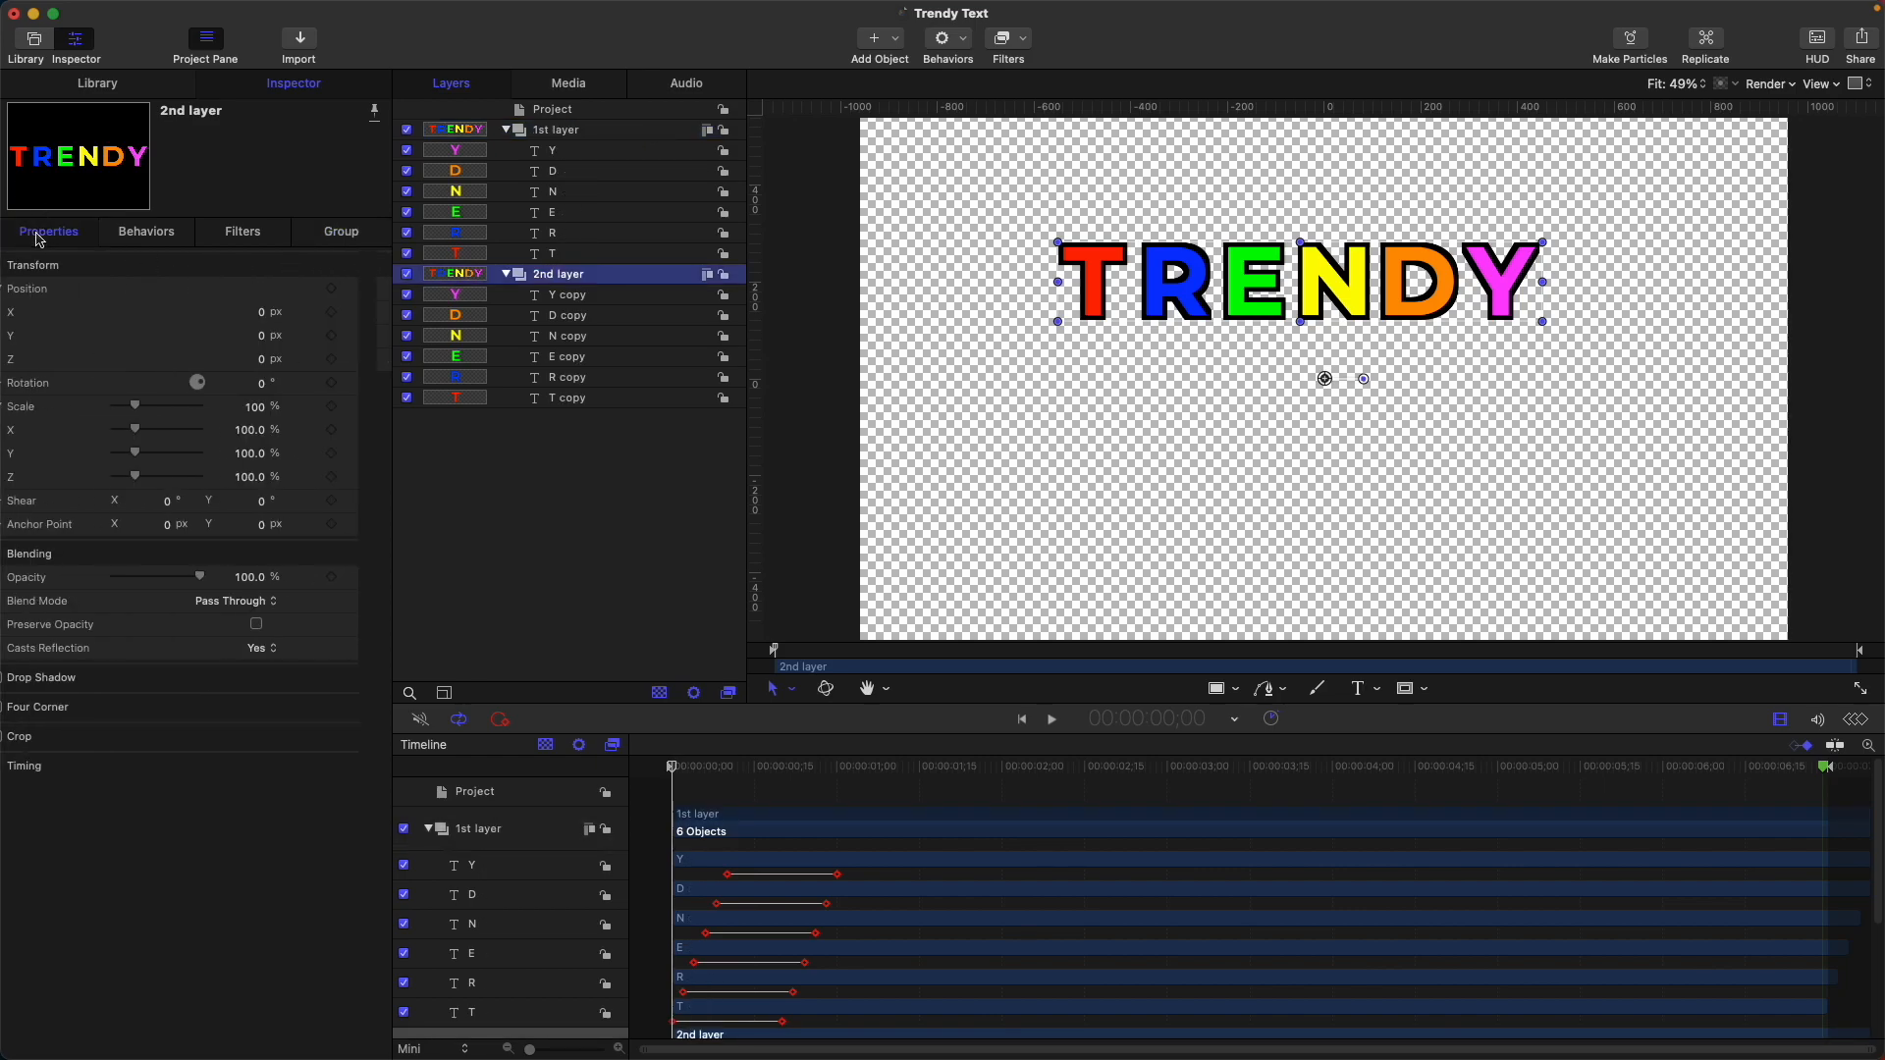
drag(284, 315, 313, 315)
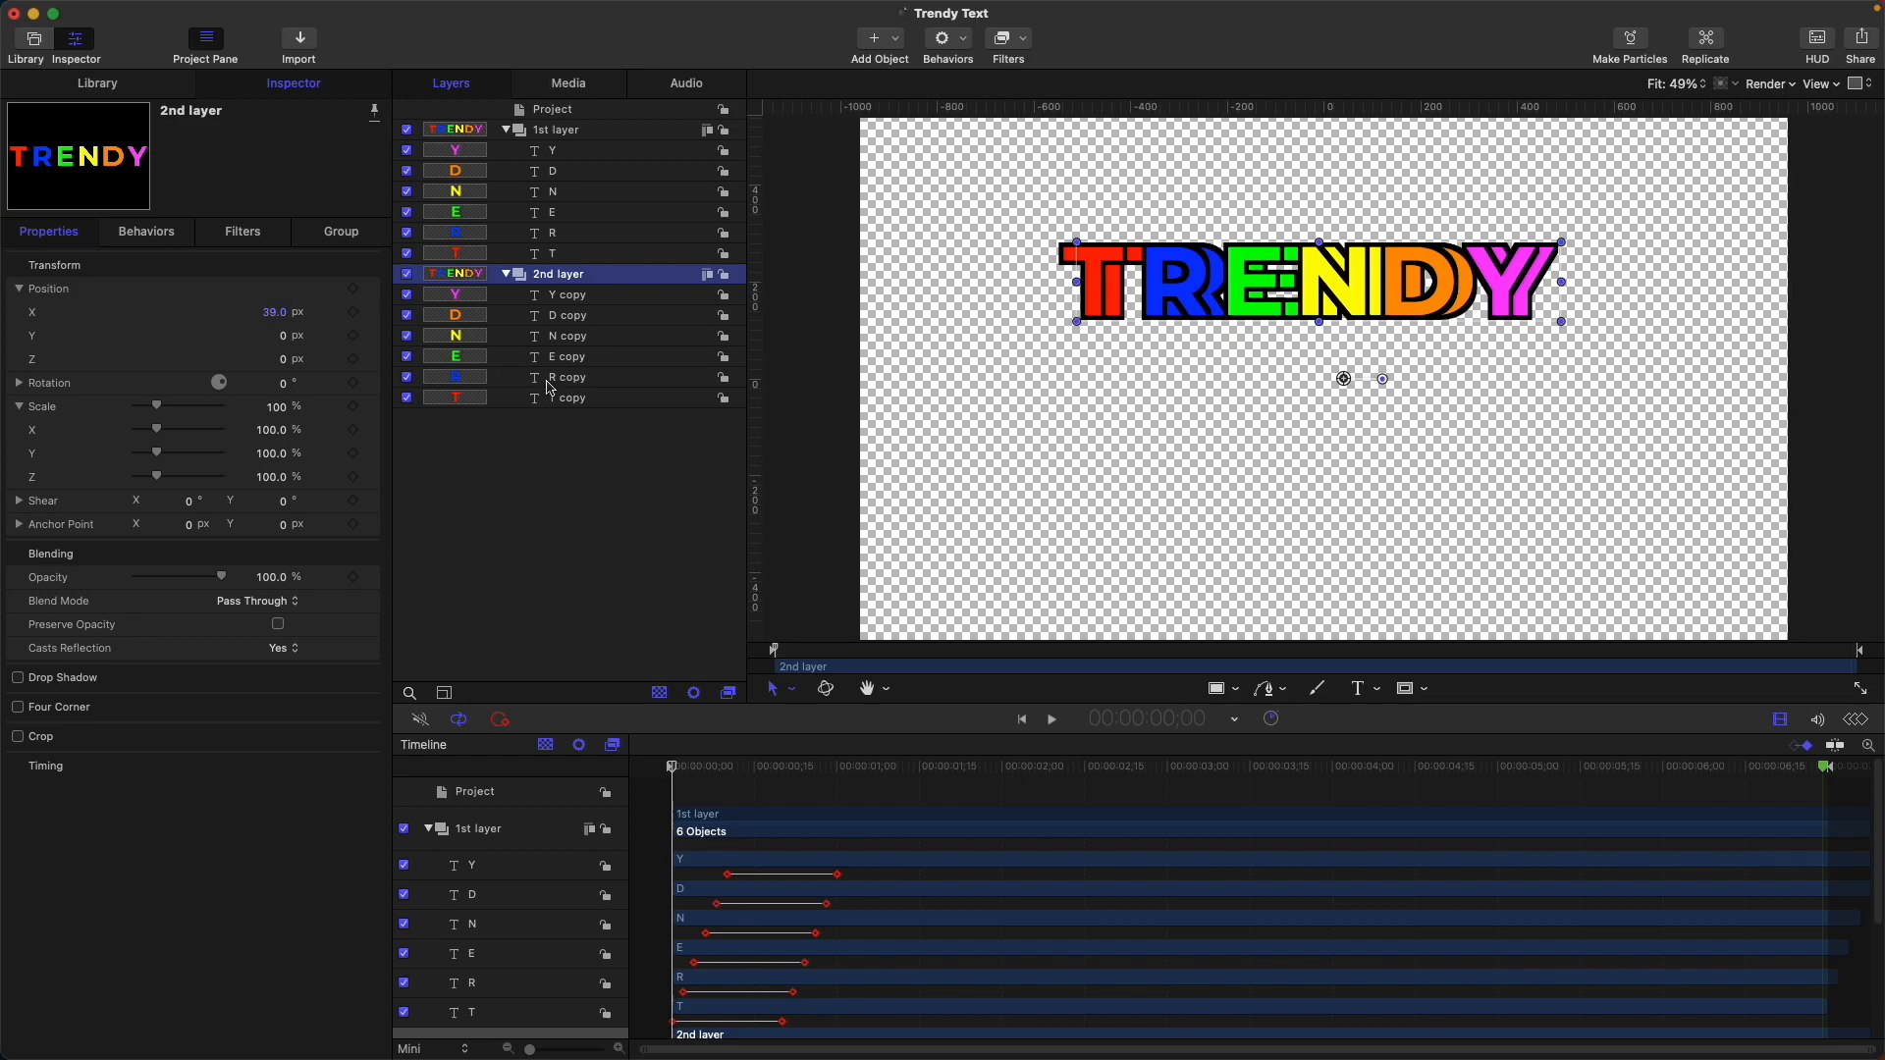
Step: Recolour the 2nd layer's letter faces by sampling neighbouring letters: T blue, R green, E yellow, N orange, D magenta and Y red
click(574, 397)
click(341, 231)
click(218, 572)
click(1168, 285)
key(Up)
click(1255, 255)
key(Up)
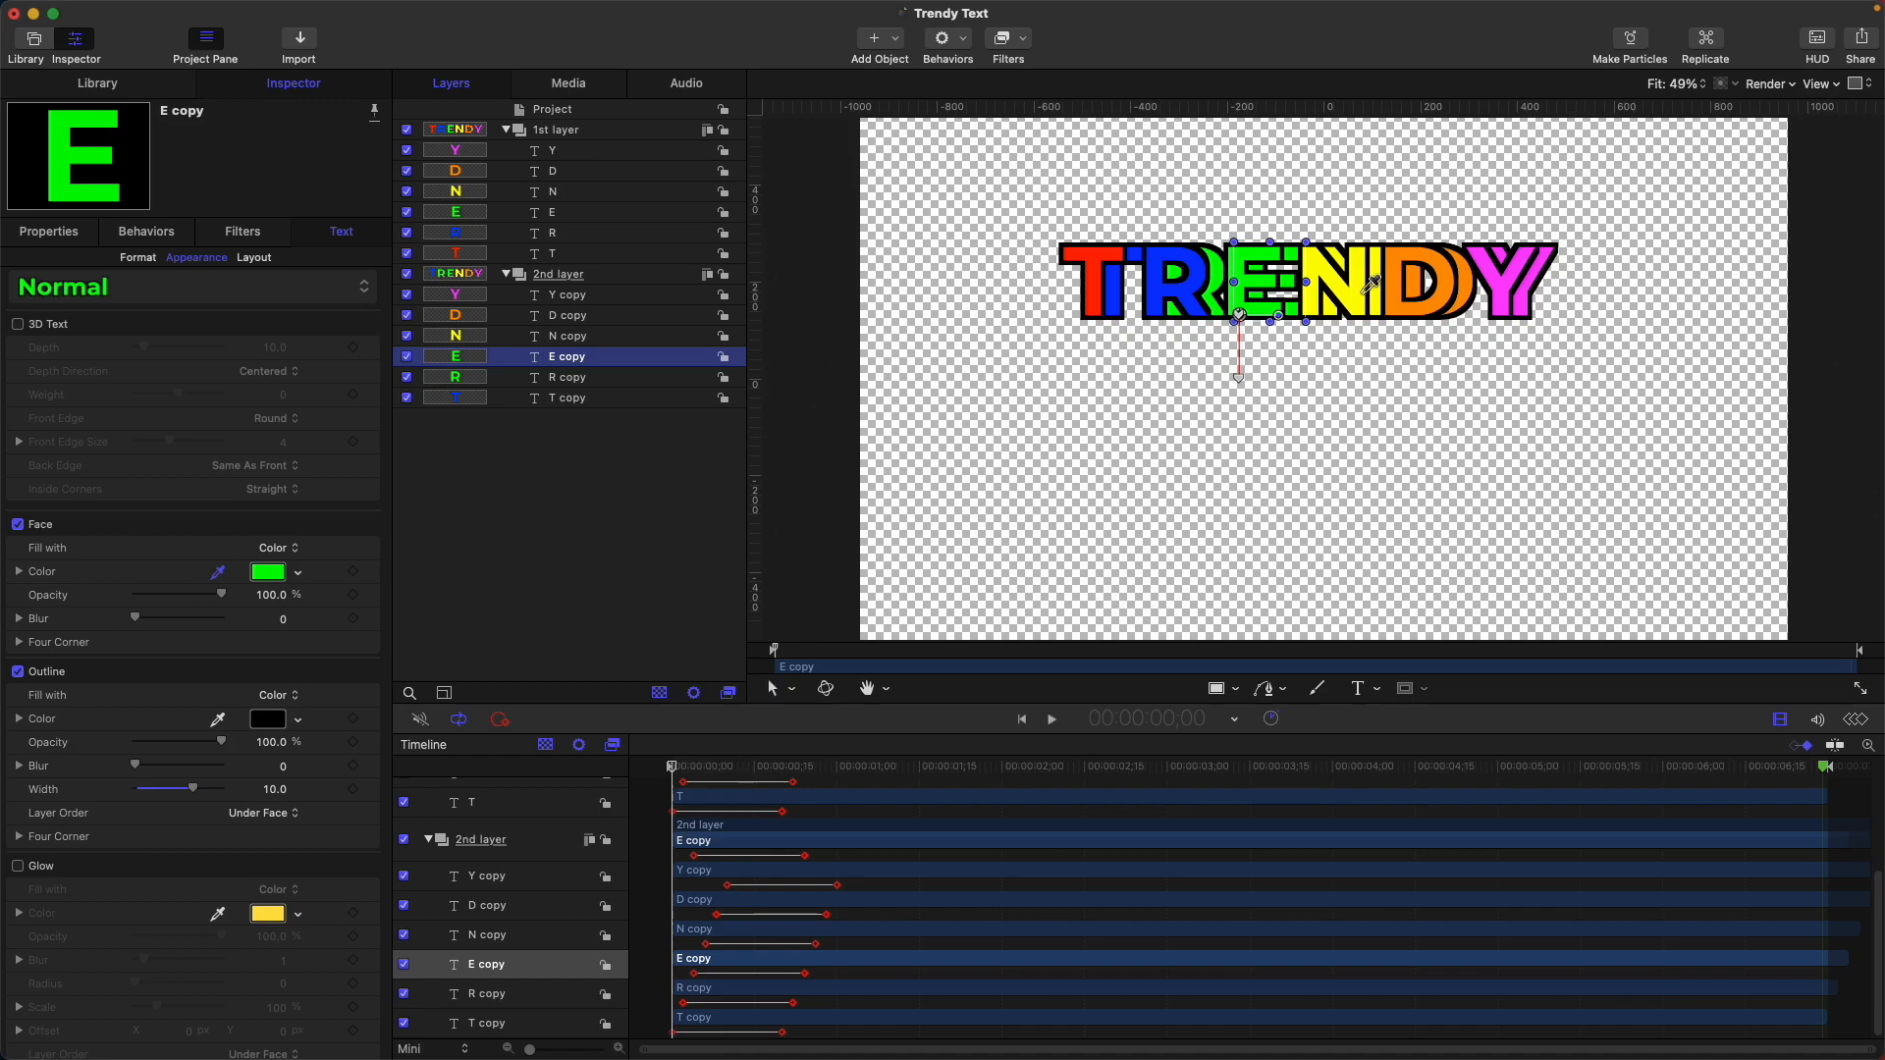
click(1363, 287)
key(Up)
click(1426, 248)
key(Up)
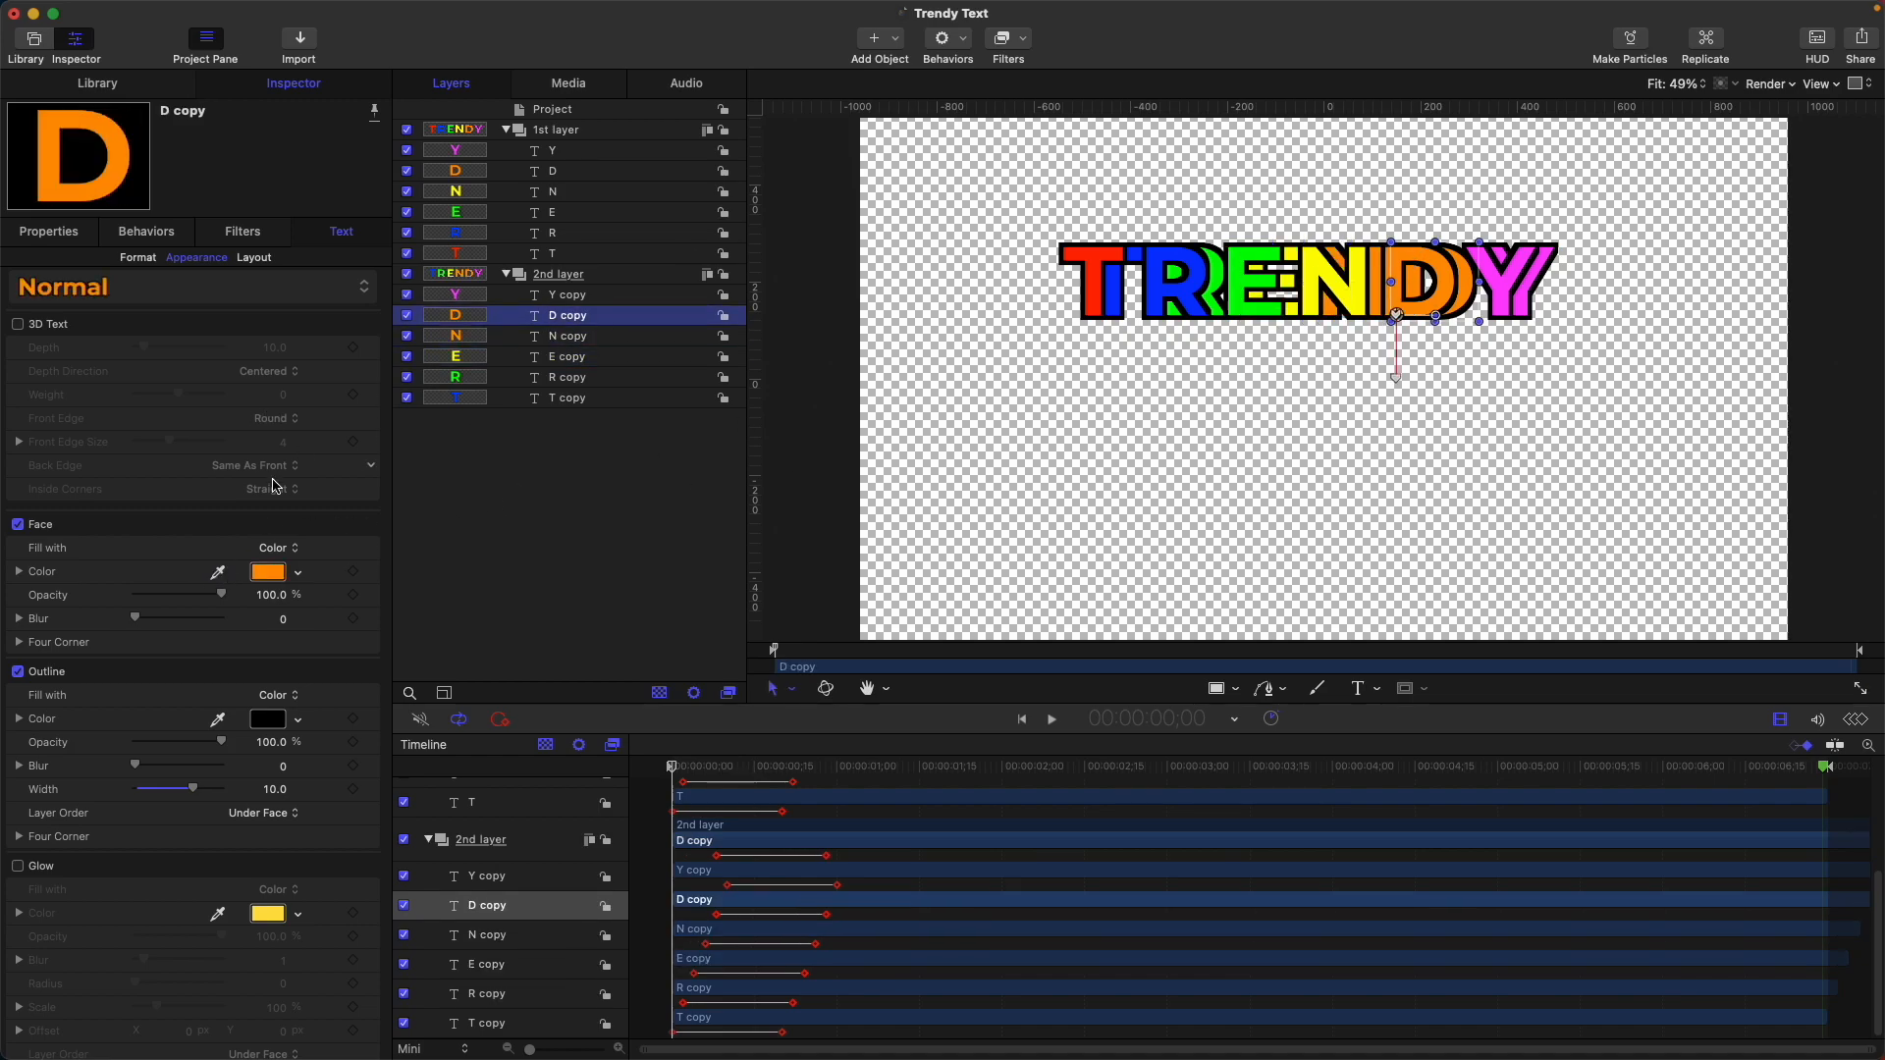
click(1508, 272)
key(Up)
click(1090, 257)
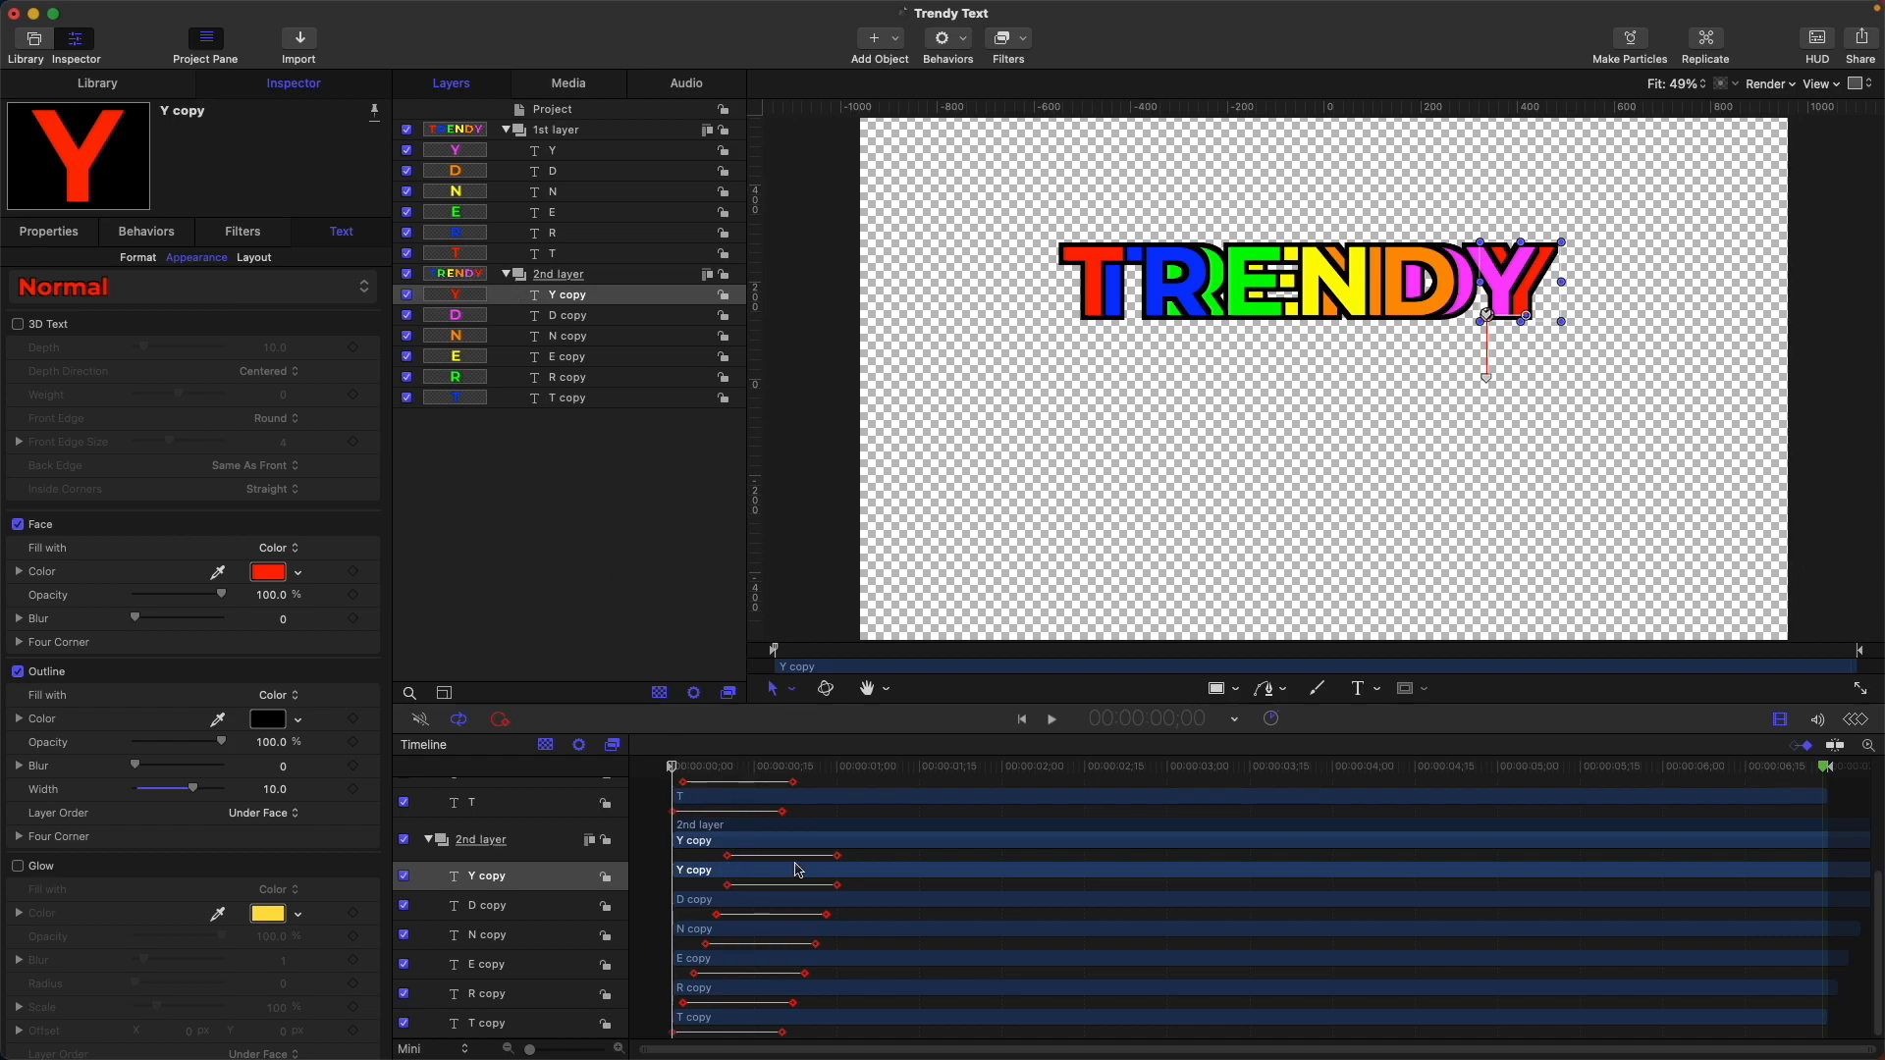
Step: Place the playhead at frame 4 and select all six letters of the 2nd layer group
click(672, 1032)
shift+click(683, 1002)
drag(672, 767, 694, 767)
shift+click(694, 973)
shift+click(704, 943)
shift+click(716, 914)
shift+click(727, 885)
shift+click(836, 884)
scroll(695, 797, up, 3)
scroll(521, 933, down, 3)
shift+click(517, 1023)
Step: Select both keyframes of every letter in the 2nd layer and shift them together four frames later
click(837, 884)
shift+click(726, 885)
shift+click(715, 914)
shift+click(825, 914)
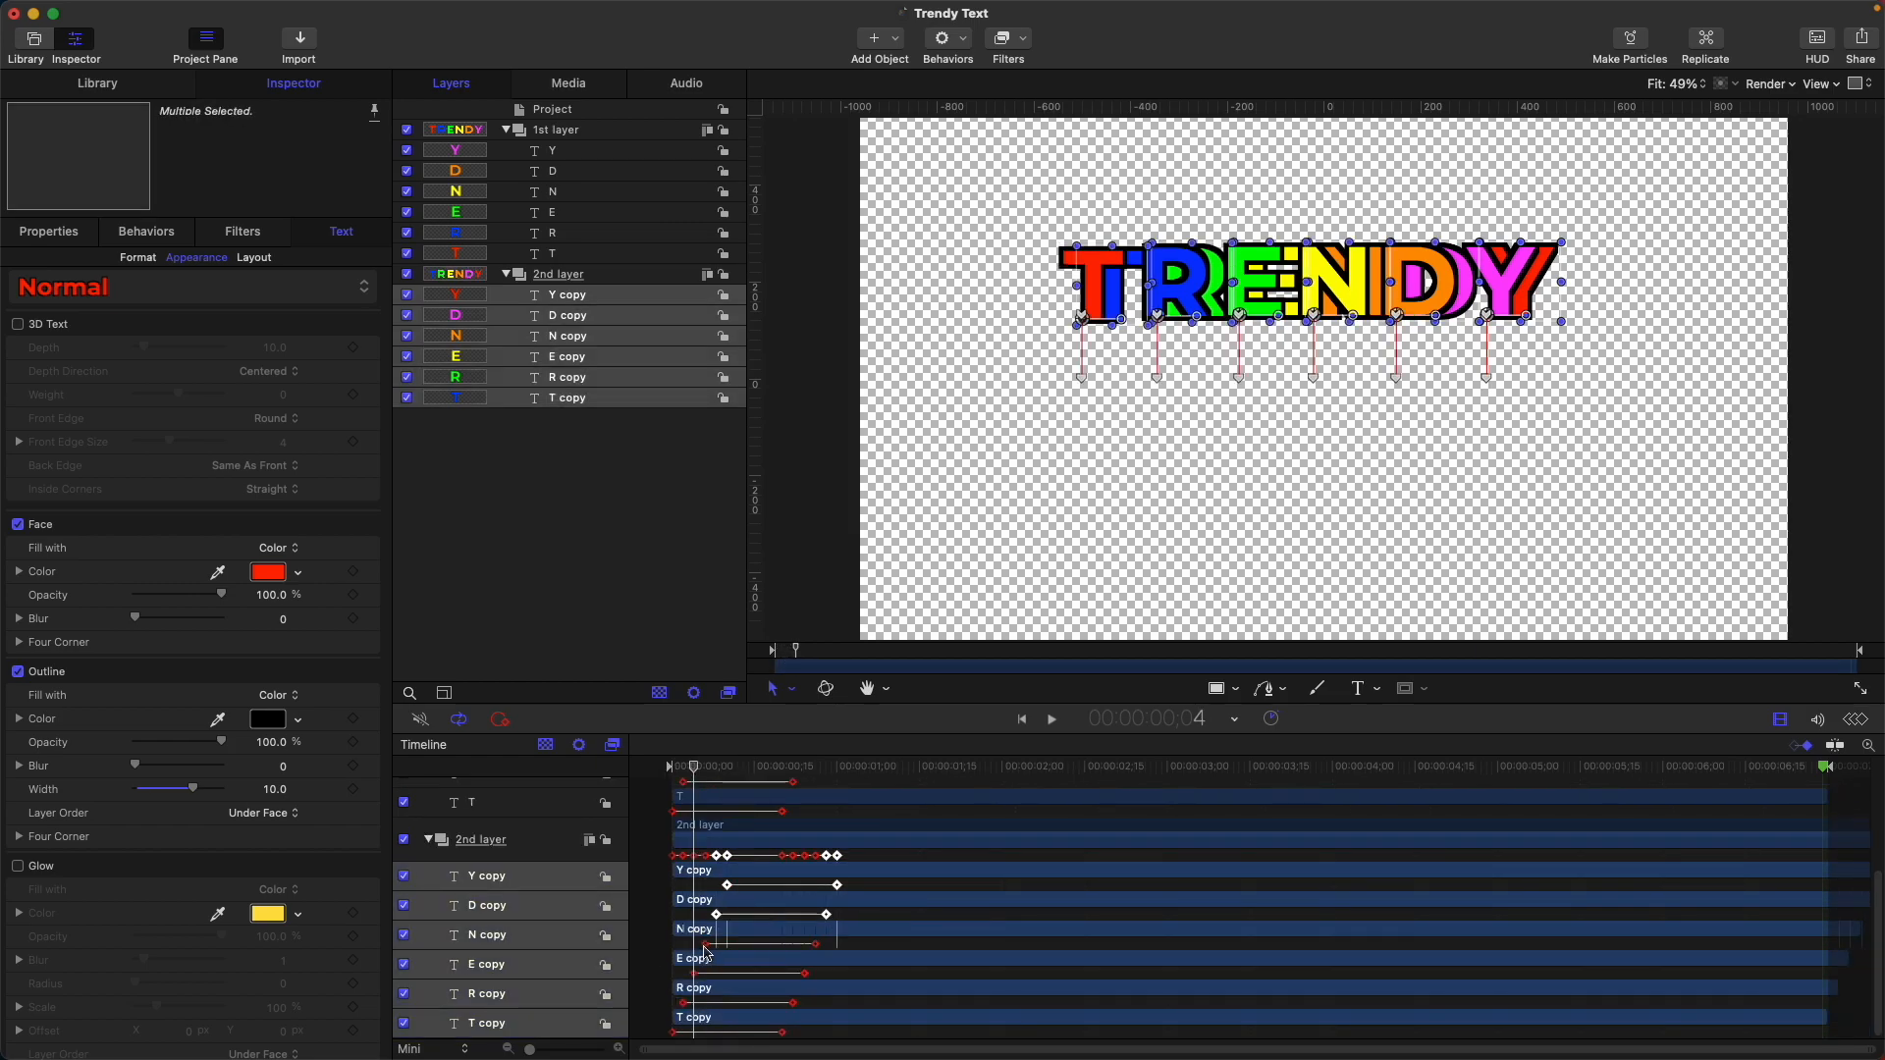
click(837, 884)
shift+click(726, 884)
shift+click(716, 914)
shift+click(826, 914)
shift+click(814, 944)
shift+click(705, 944)
shift+click(694, 973)
shift+click(804, 973)
shift+click(683, 1002)
shift+click(793, 1002)
shift+click(782, 1032)
shift+click(672, 1032)
drag(673, 1032, 694, 1032)
Step: Play back and scrub through the animation to check the delay between the two text layers
click(593, 769)
key(space)
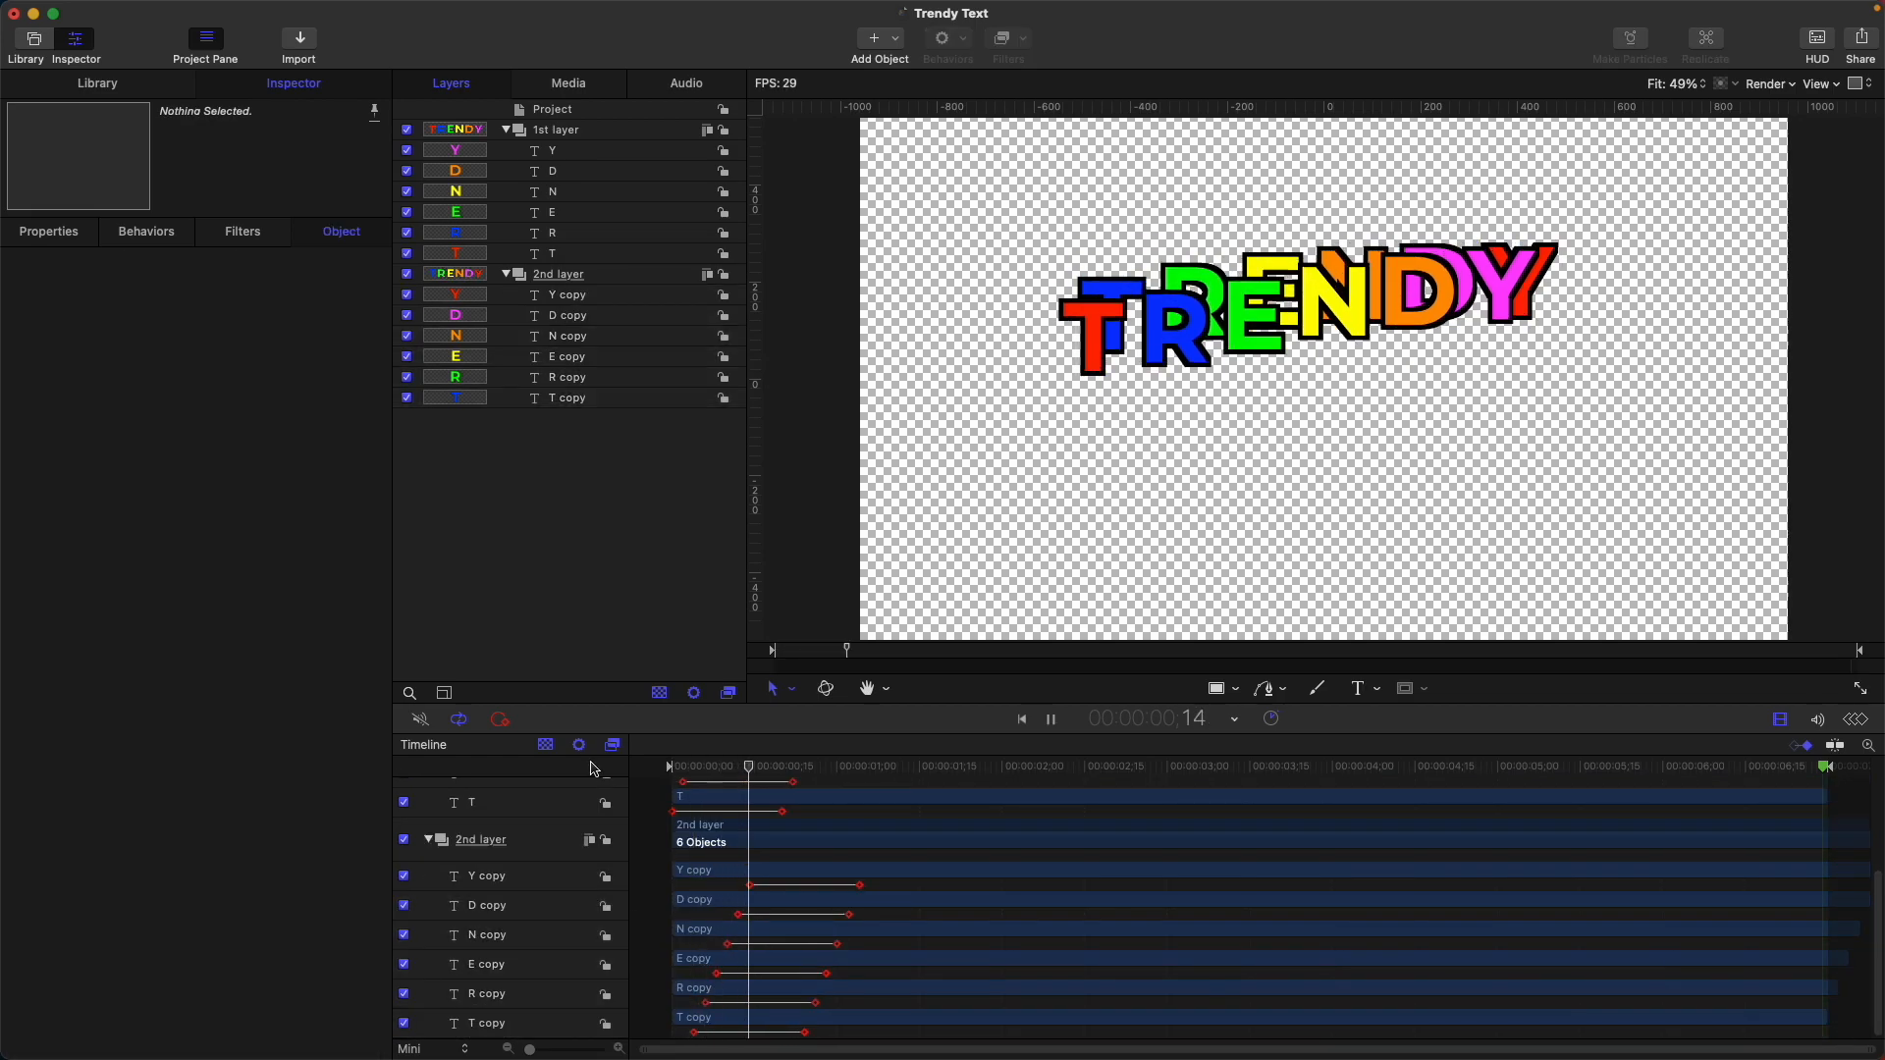
key(space)
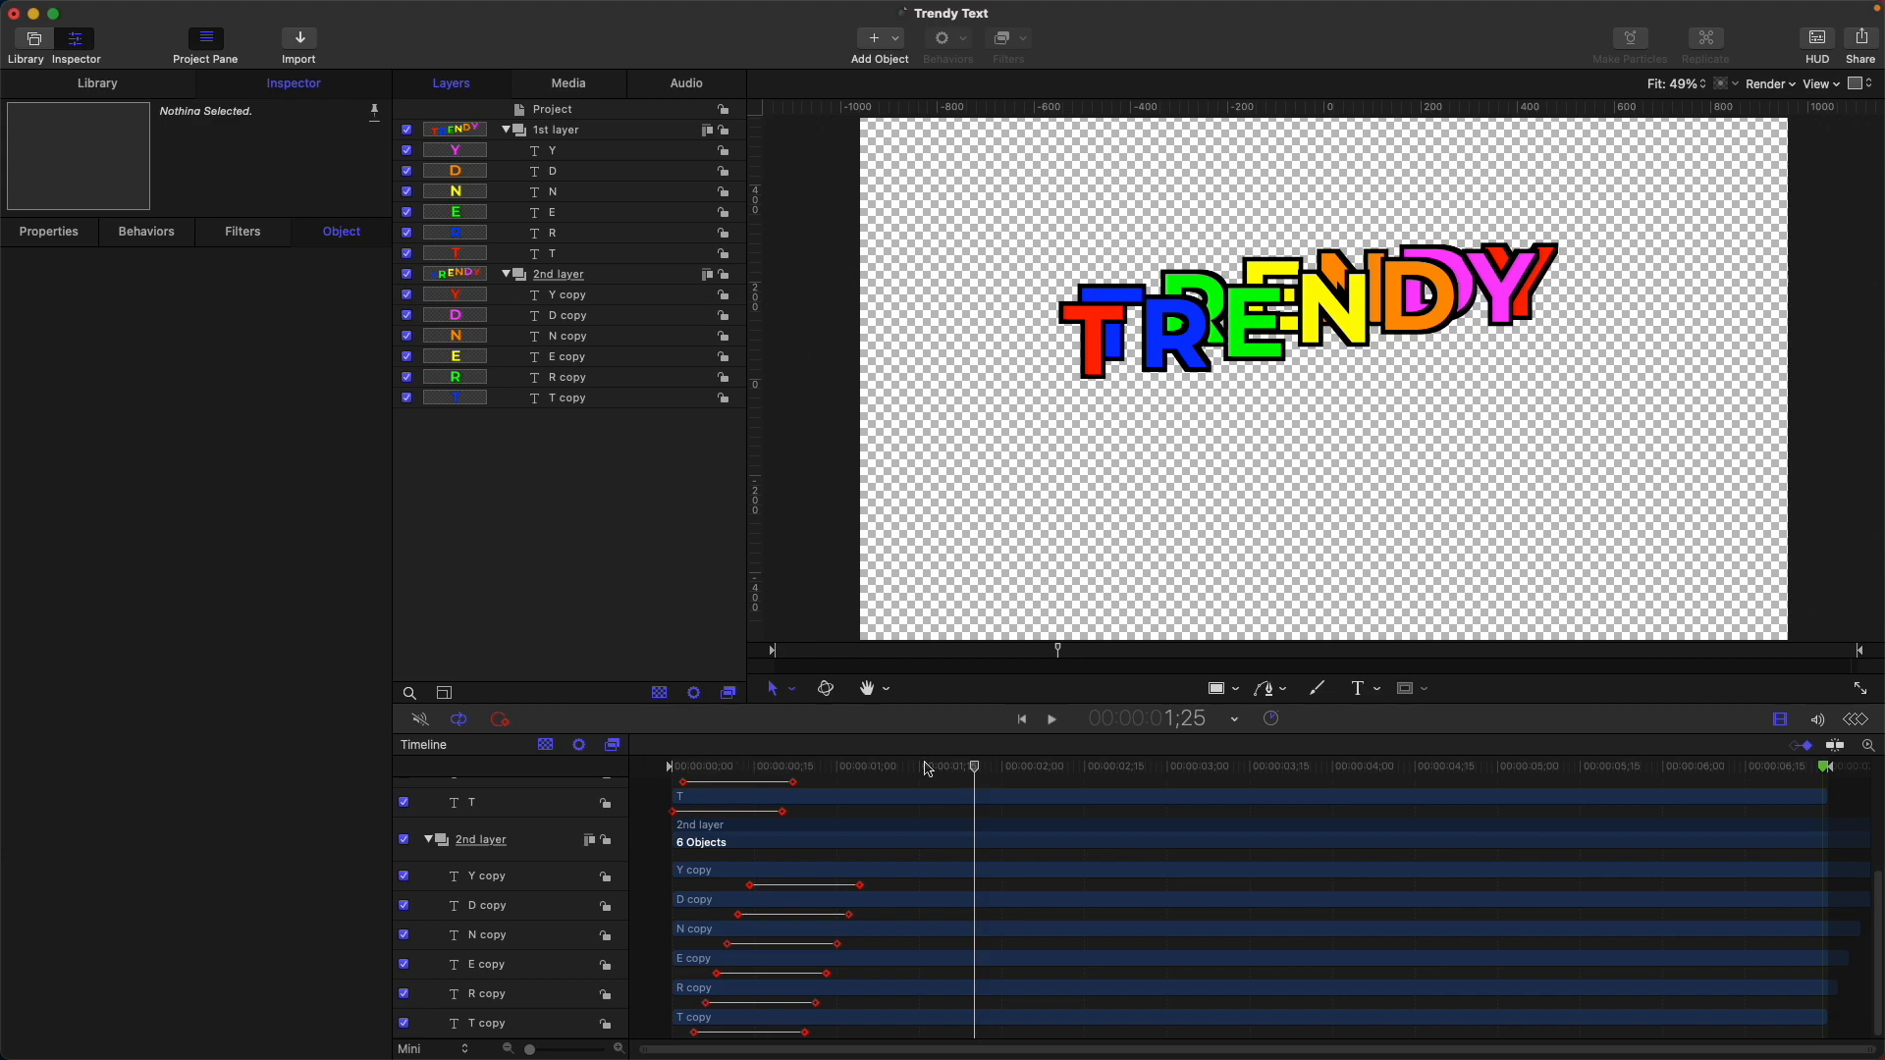
drag(911, 773, 827, 773)
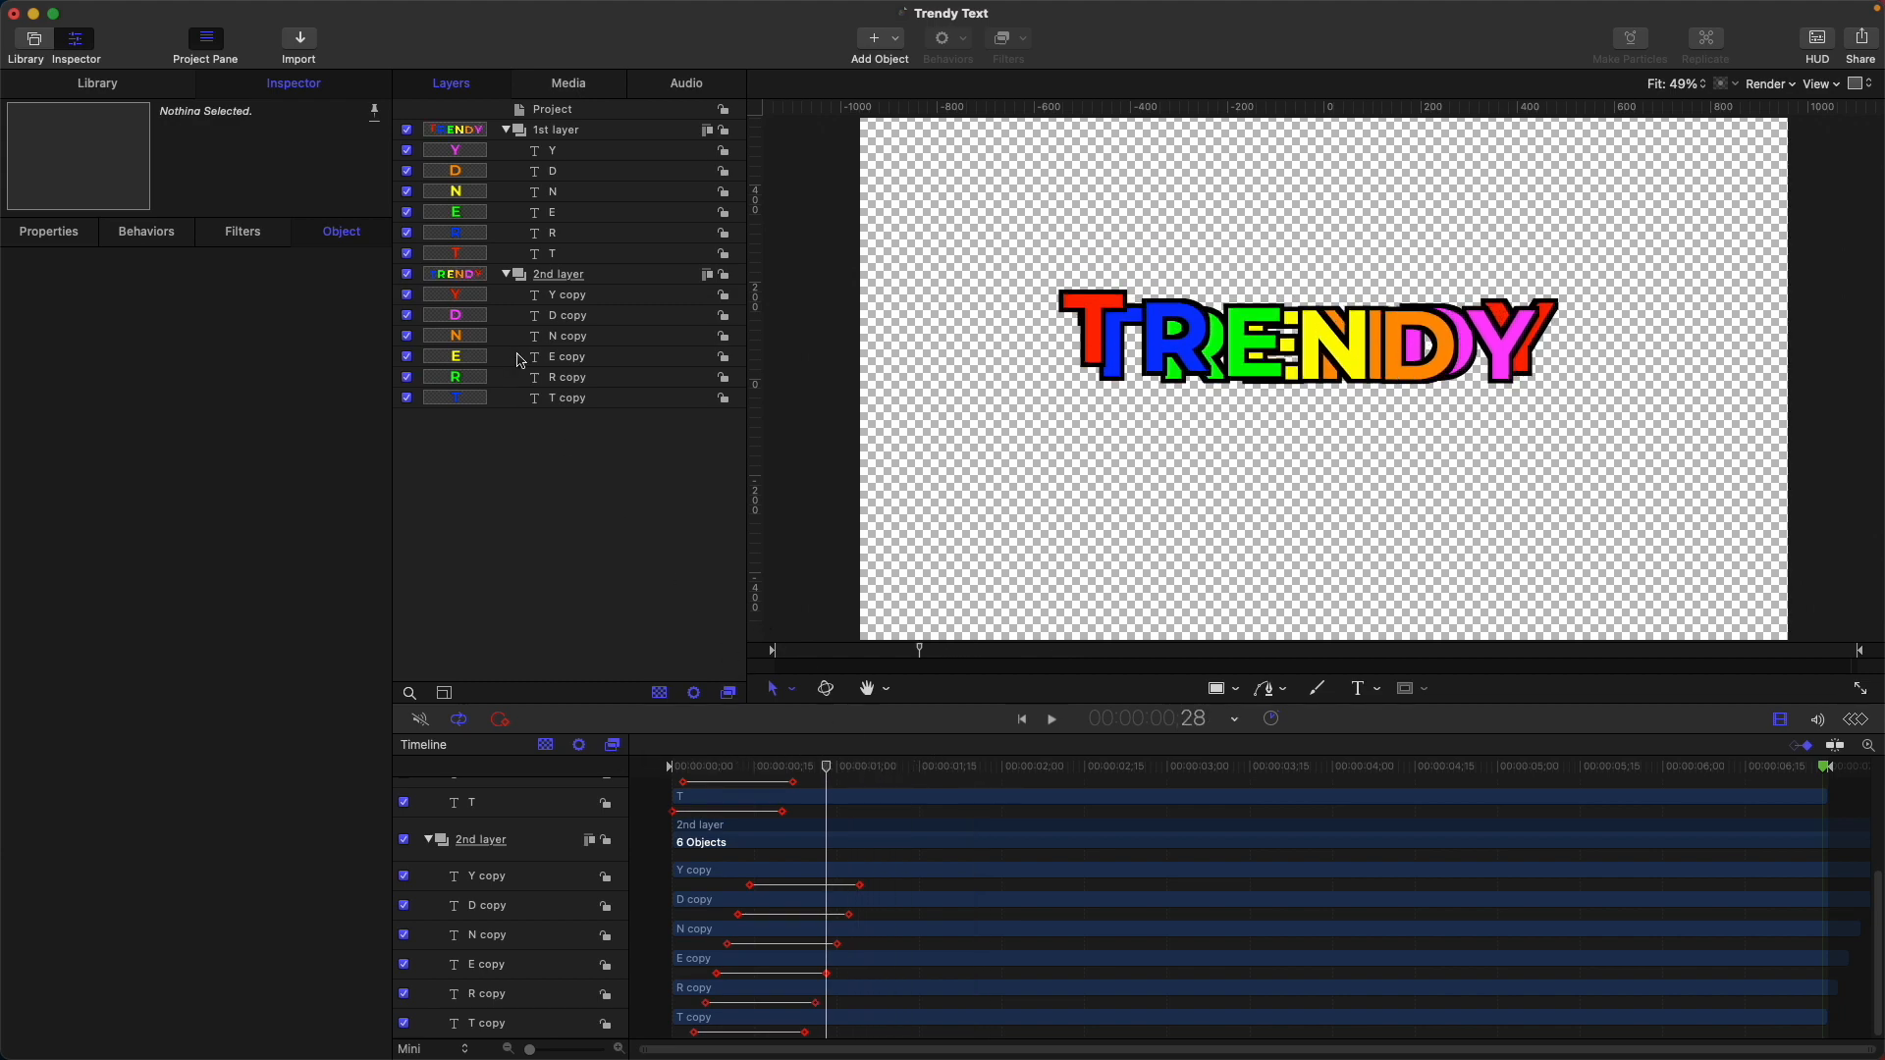
Step: Duplicate the 2nd layer group and send the copy behind the original
click(611, 284)
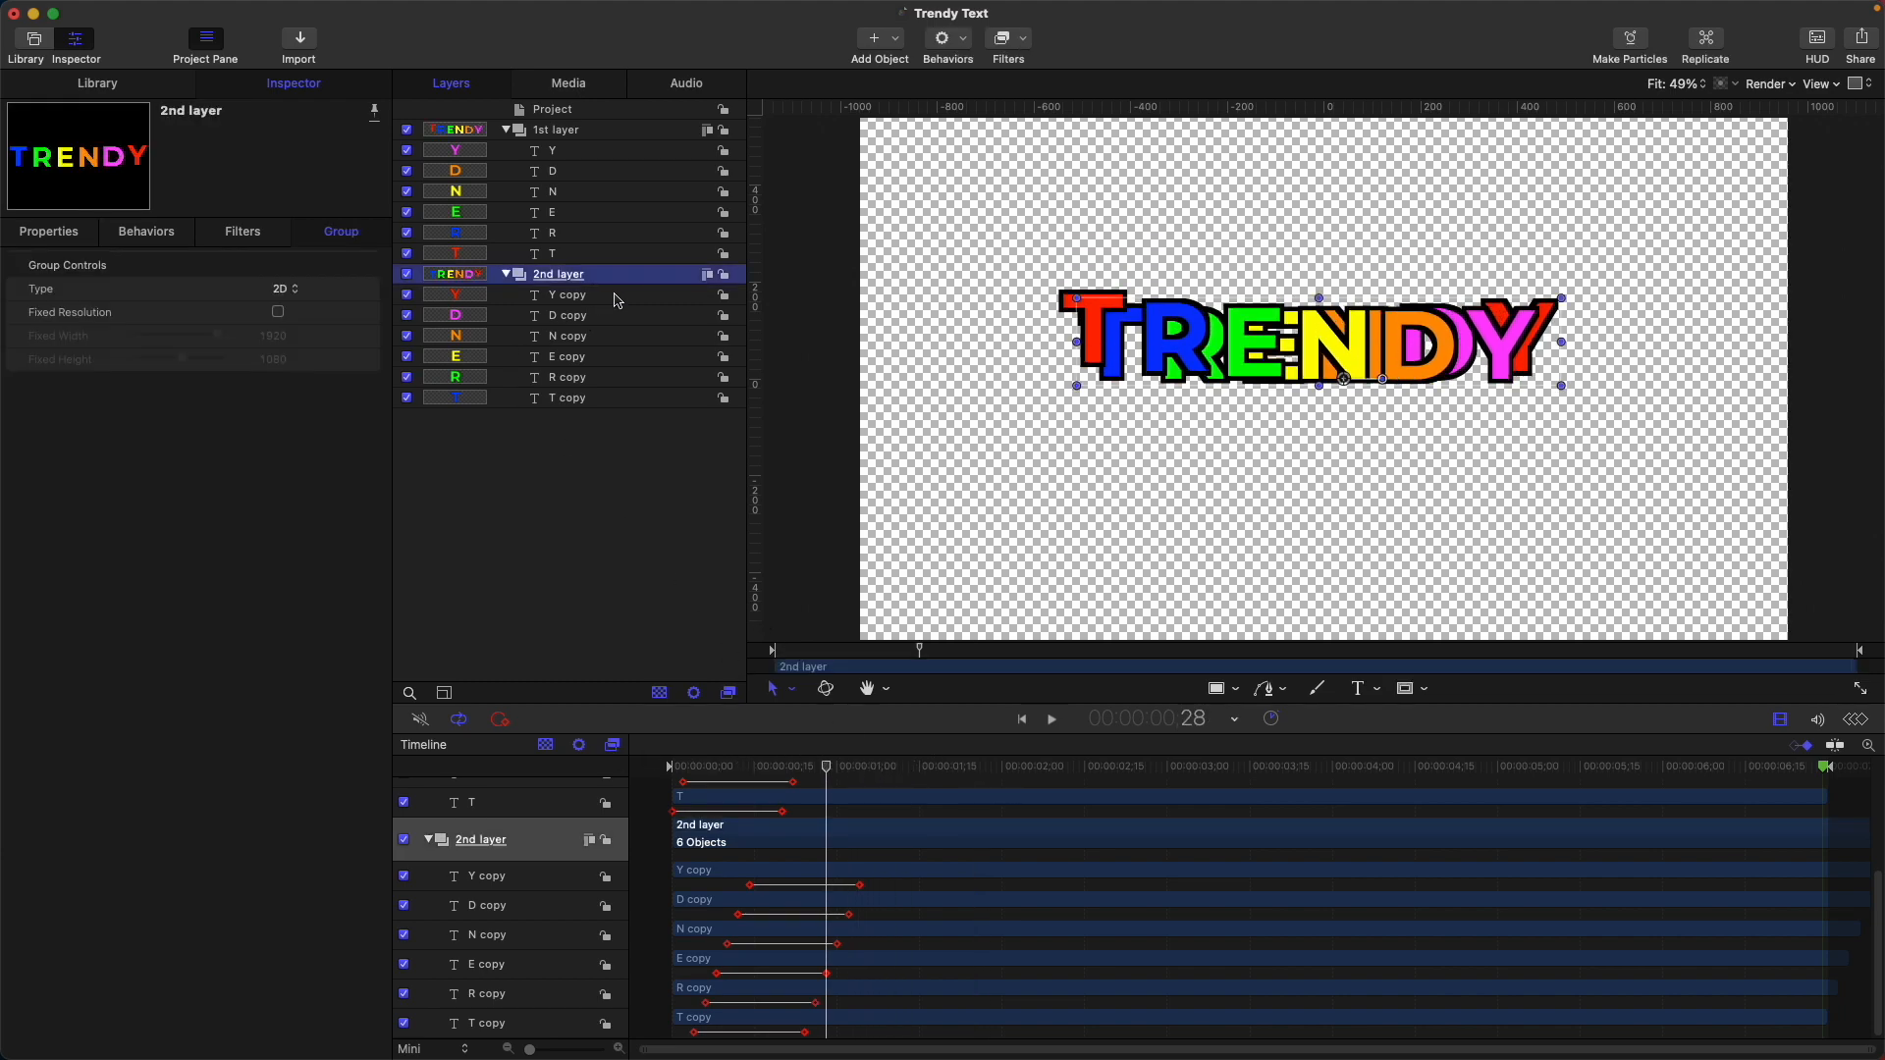
key(cmd+d)
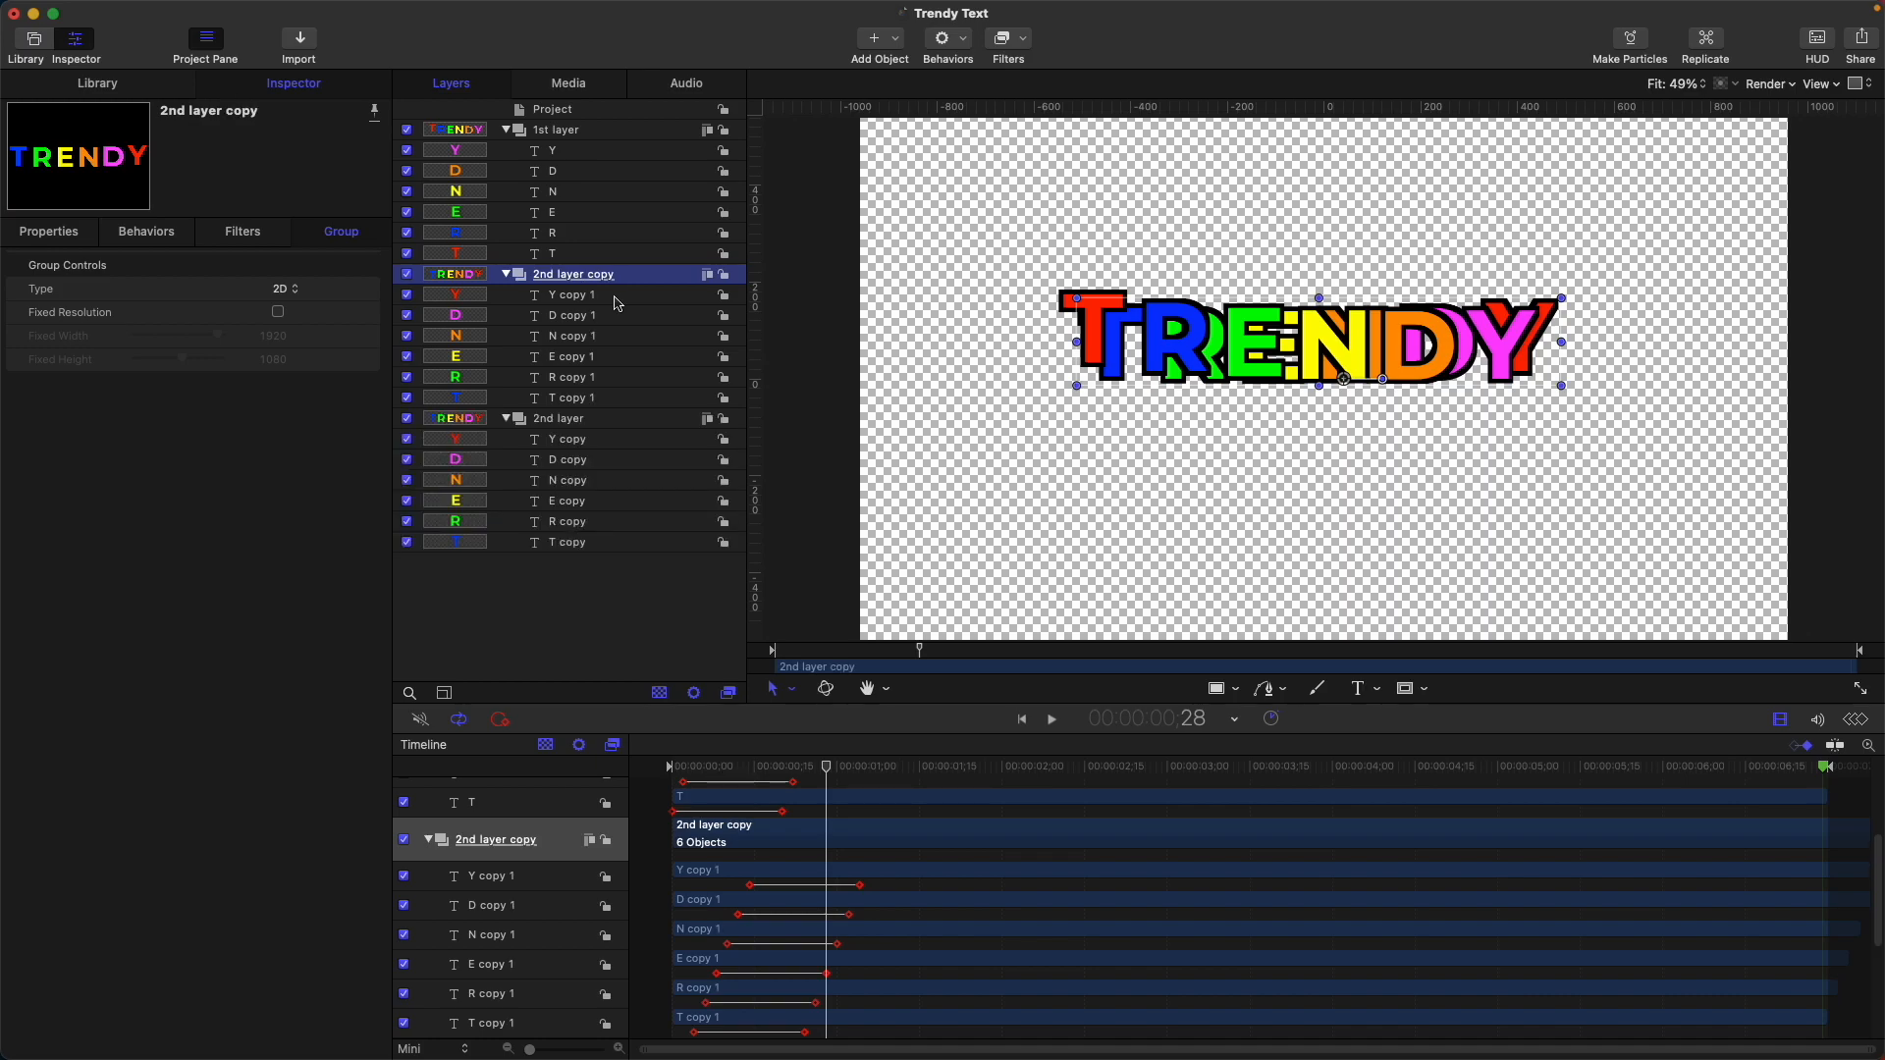
key(cmd+[)
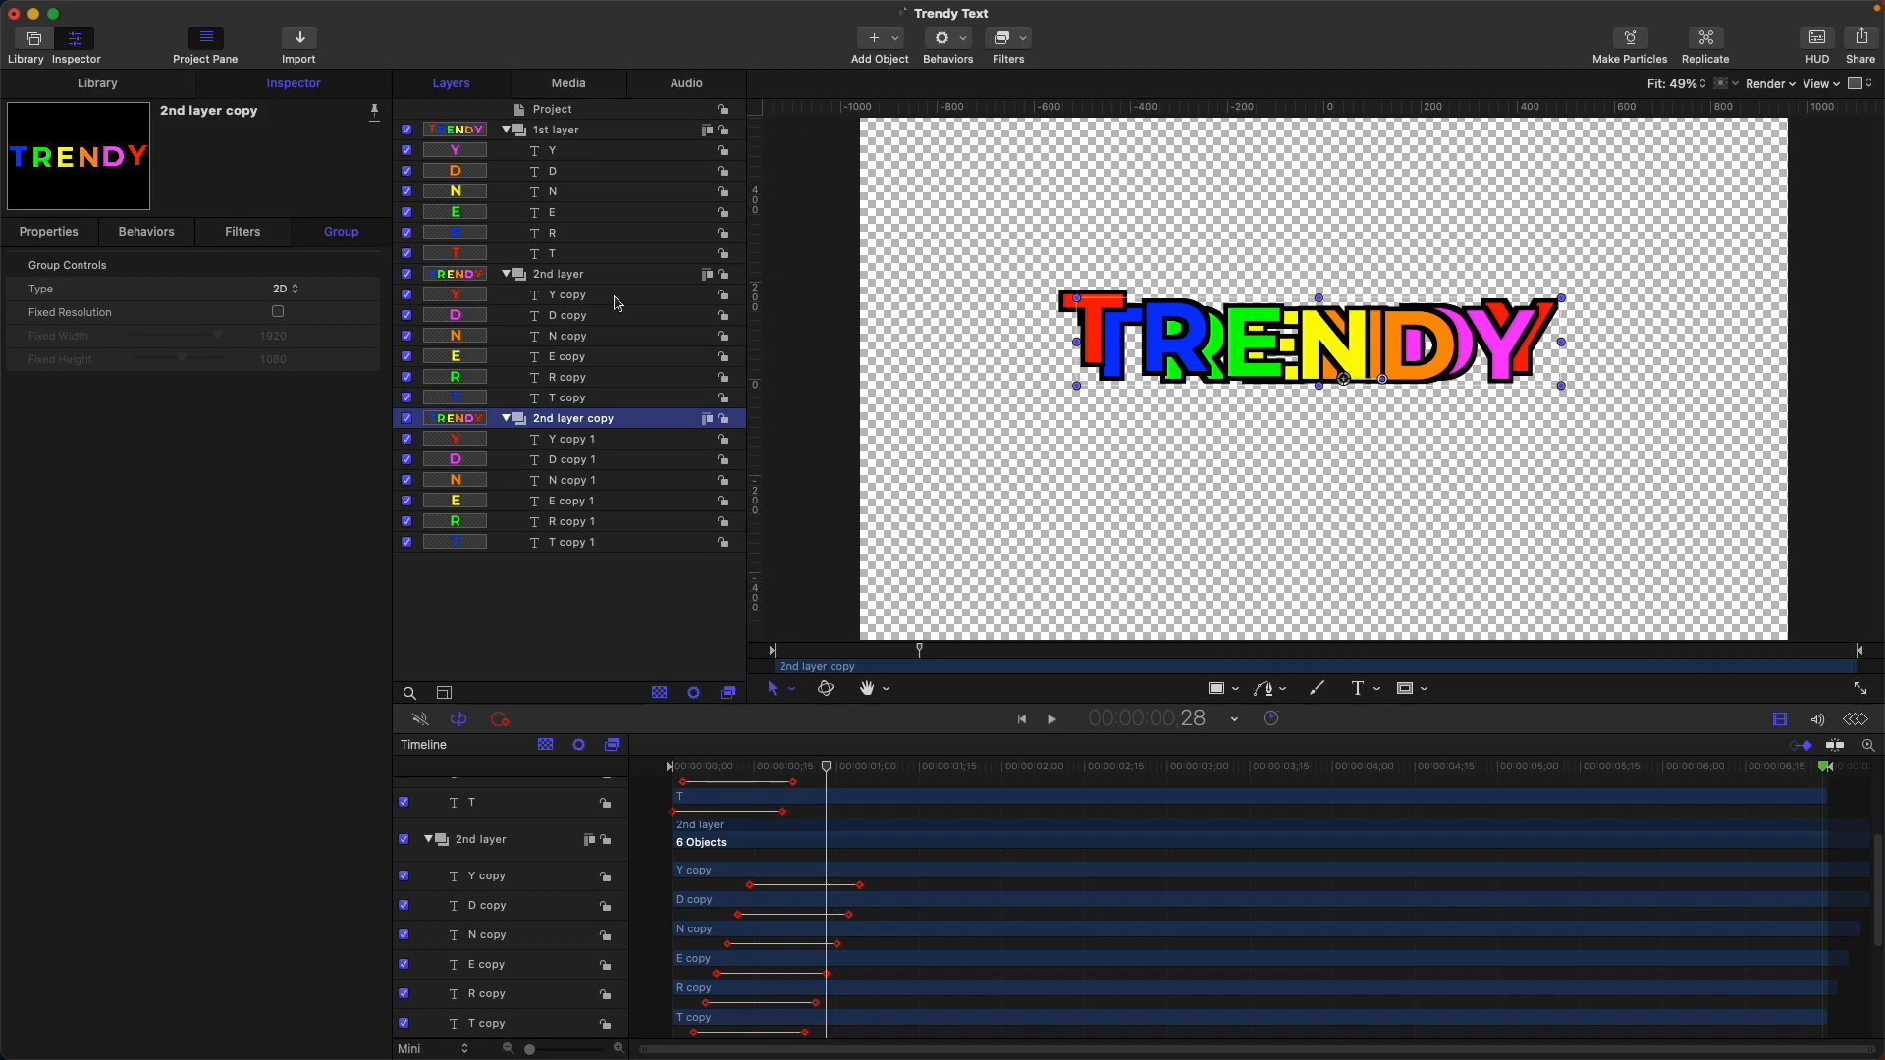
Step: Rename the copy of the 2nd layer group as 3rd layer
double_click(621, 420)
key(BackSpace)
key(BackSpace)
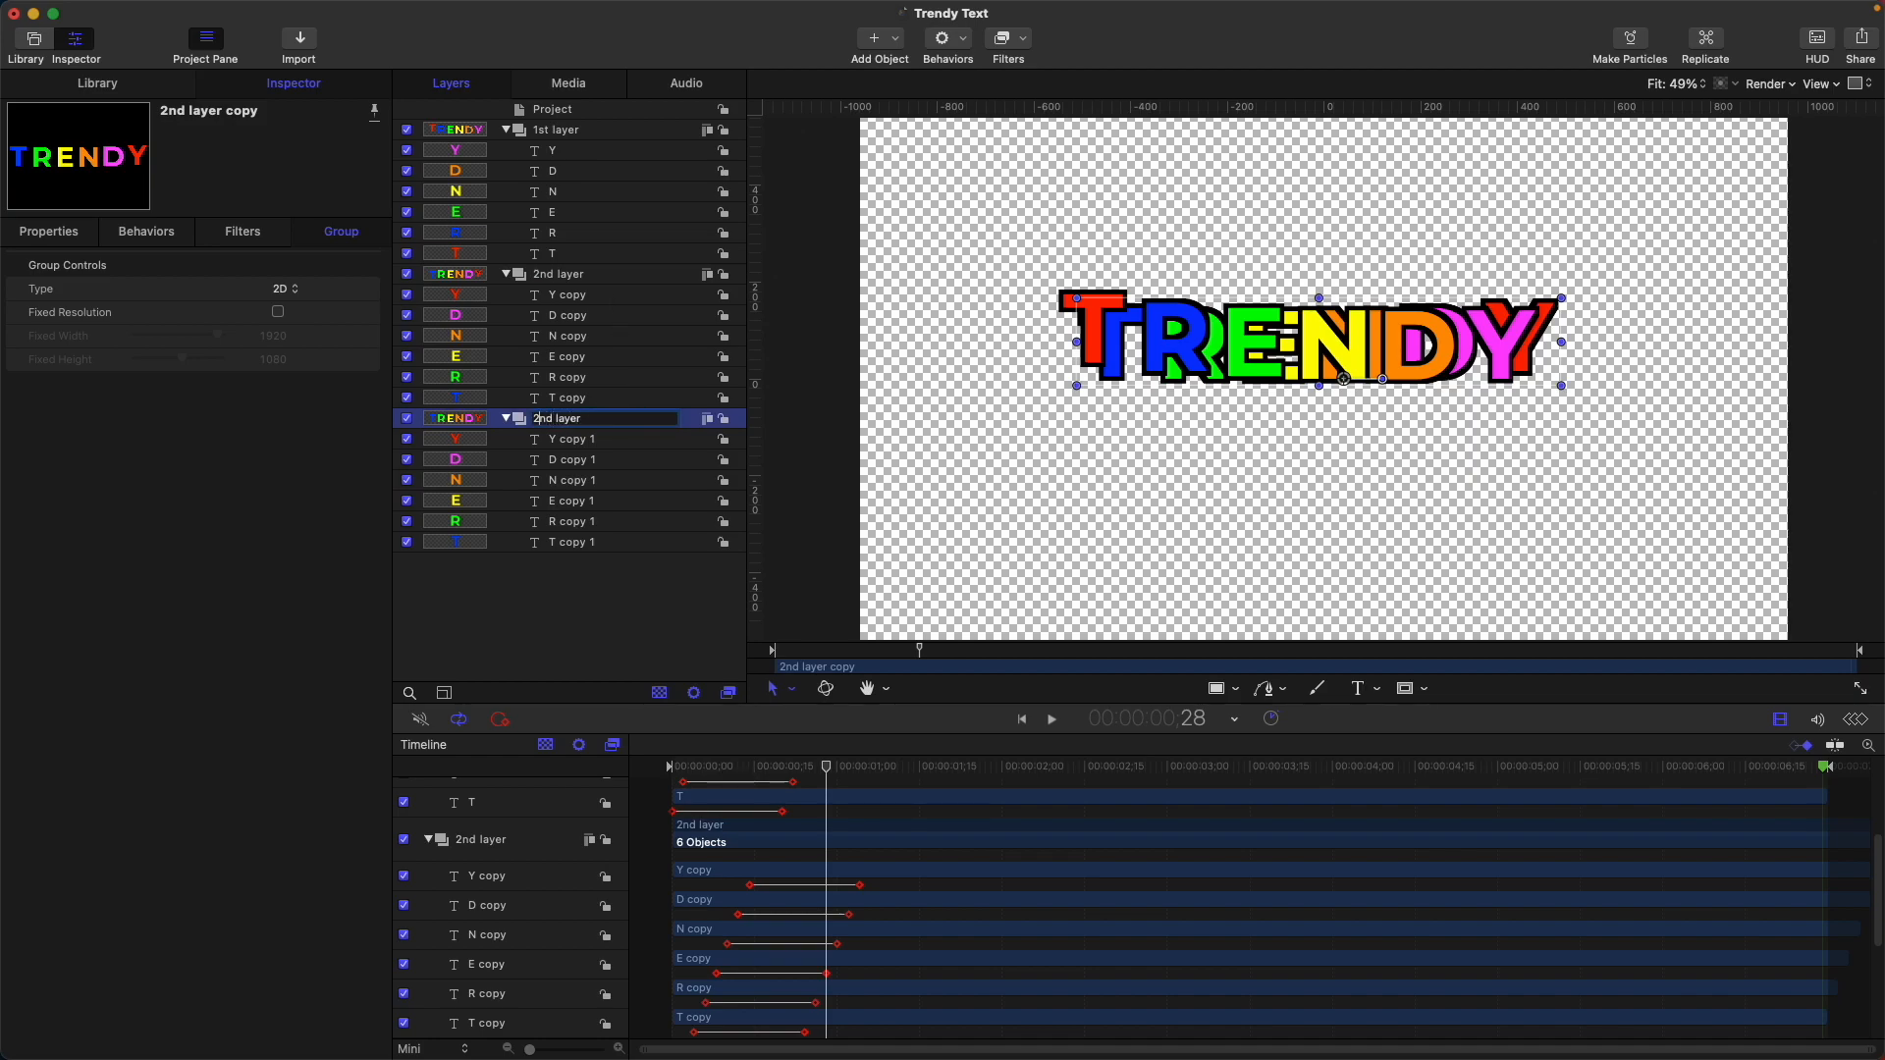
key(BackSpace)
text(3)
key(Delete)
text(r)
key(Return)
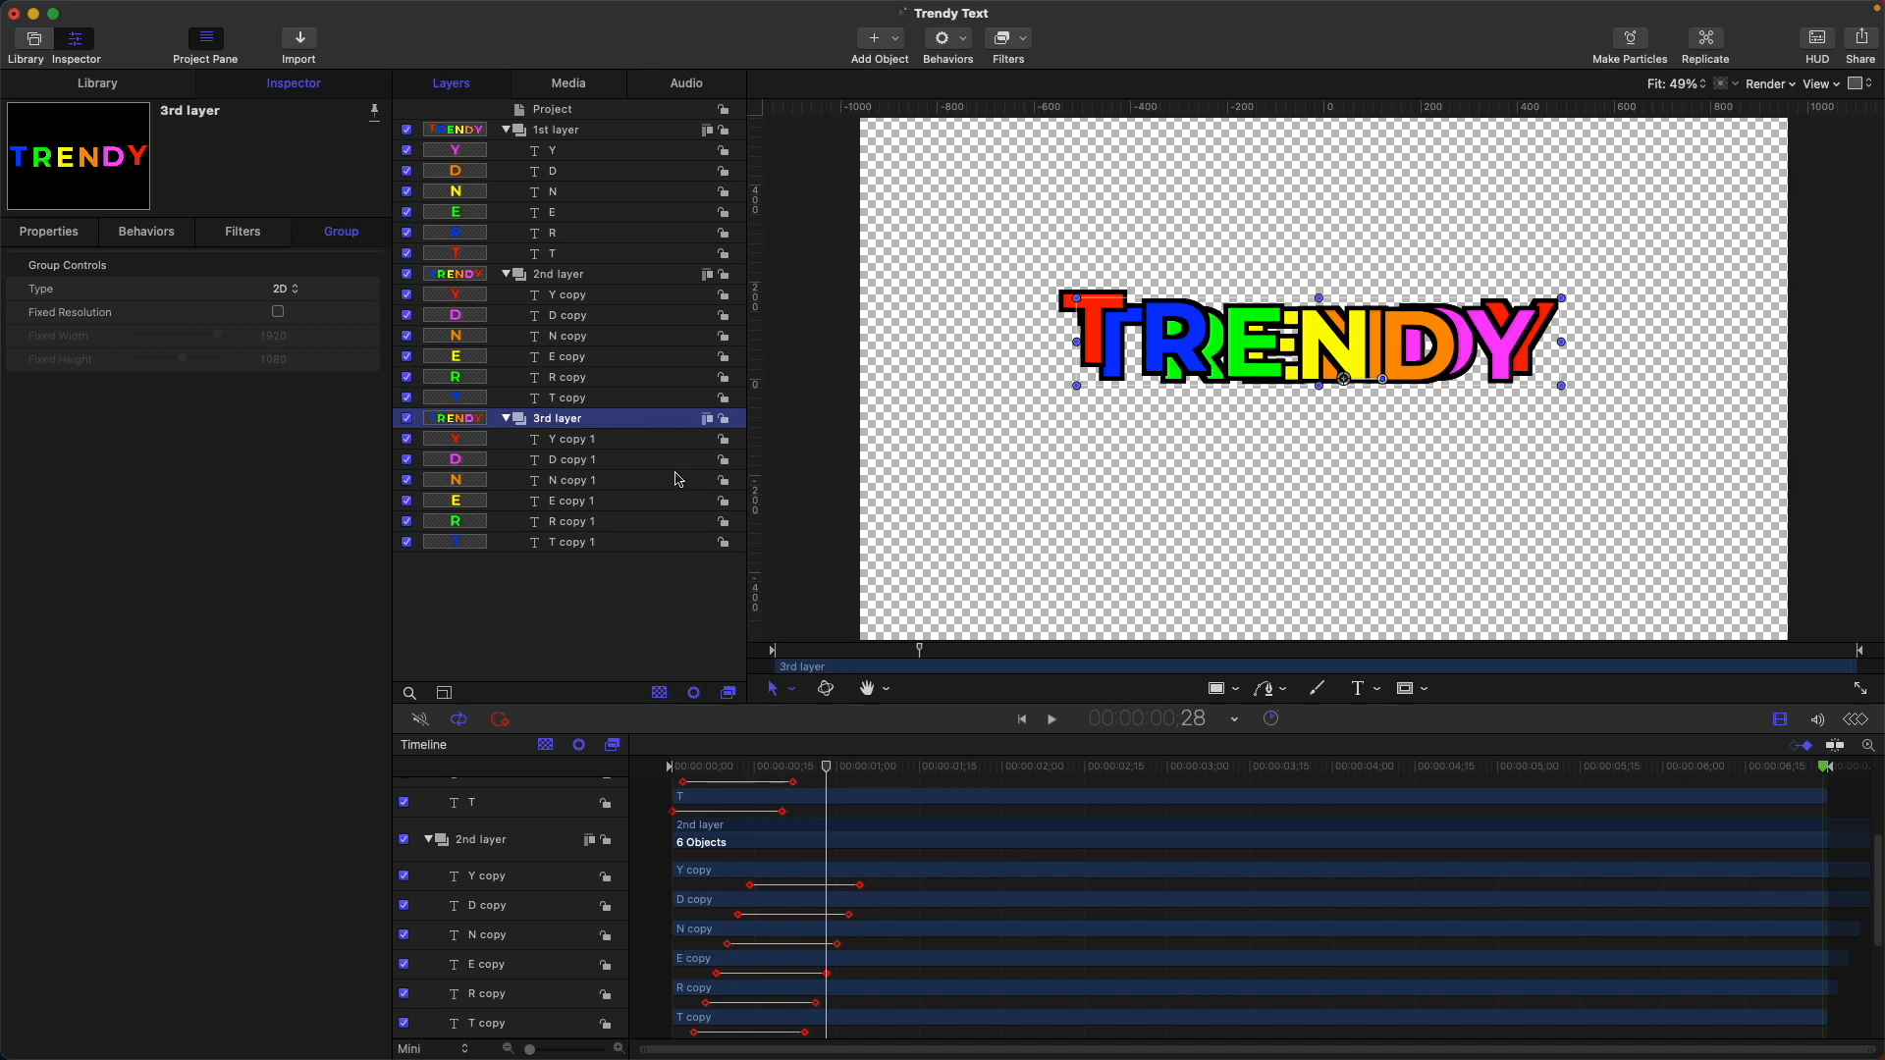
Step: Increase the 3rd layer group's X position so its letters extend beyond the 2nd layer's
click(610, 545)
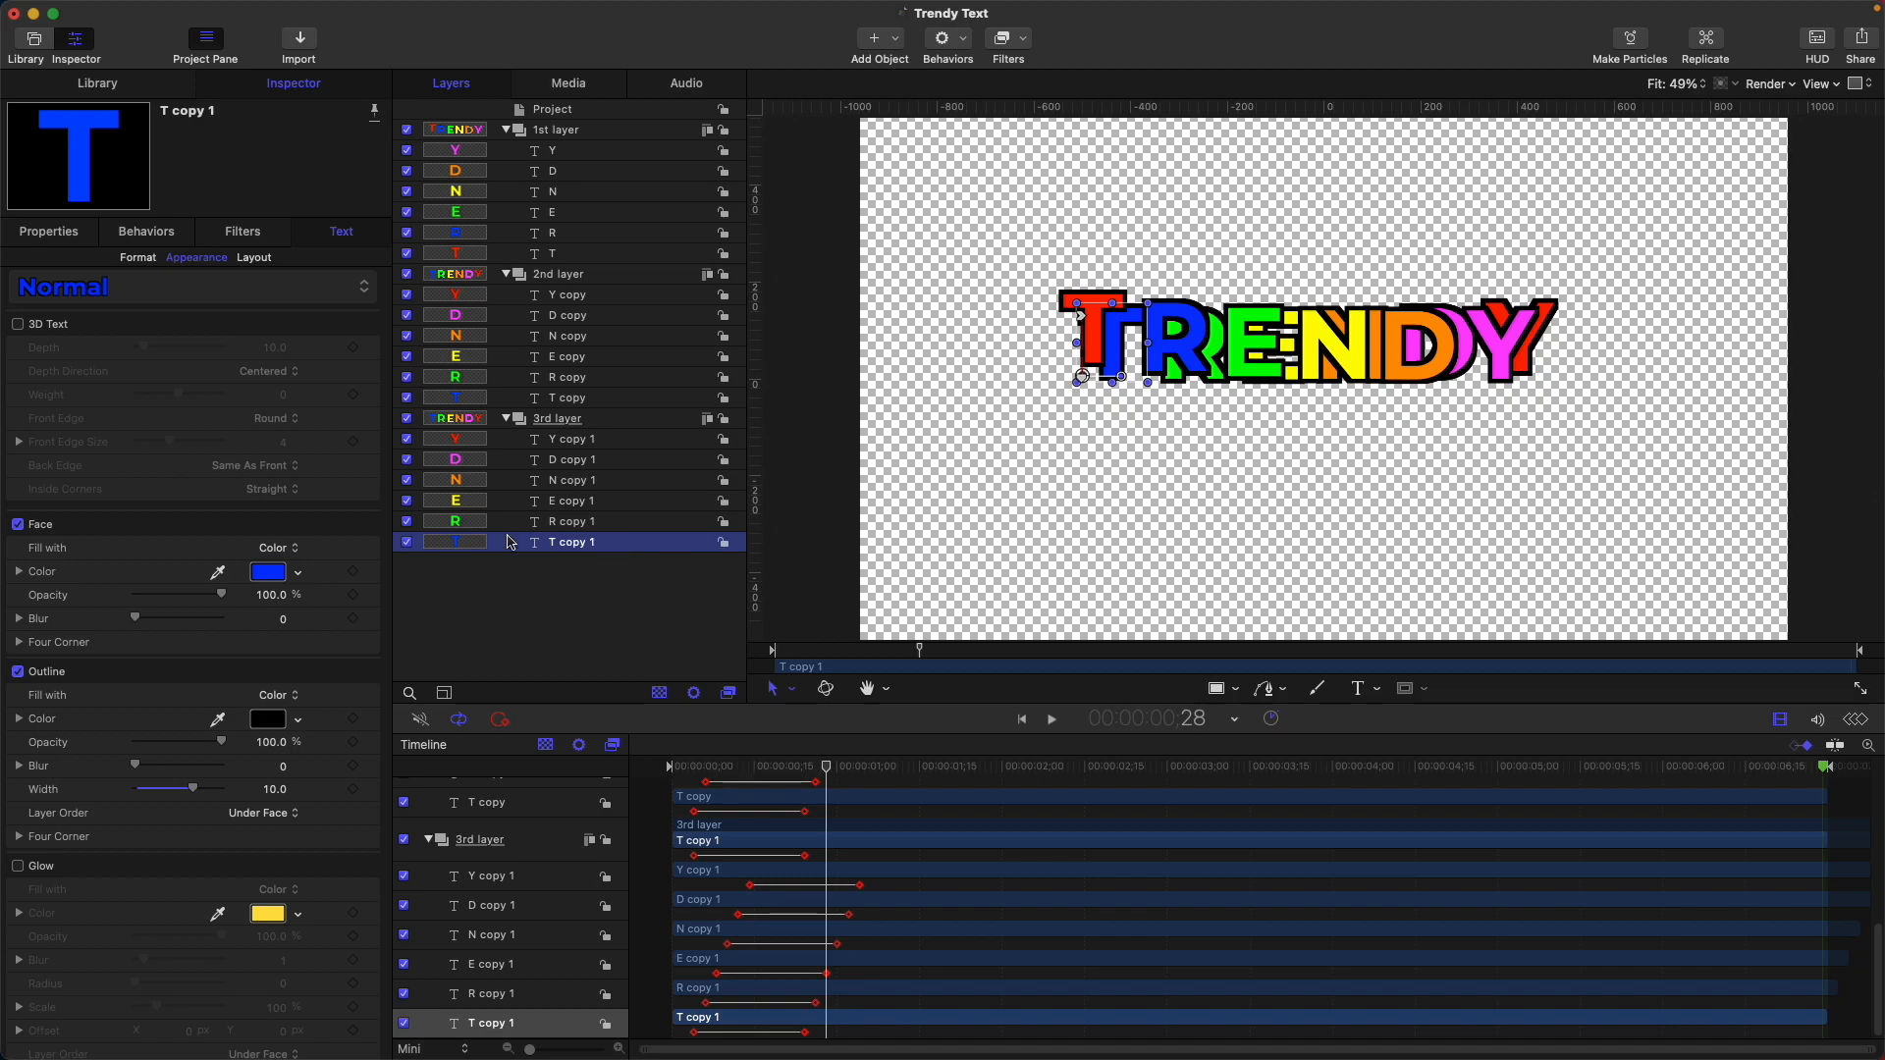
click(666, 417)
click(69, 237)
drag(282, 311, 332, 311)
Step: Recolour the 3rd layer's letter faces: T green, R yellow, E orange, N magenta, D red and Y blue
click(589, 542)
key(Up)
key(Up)
key(Up)
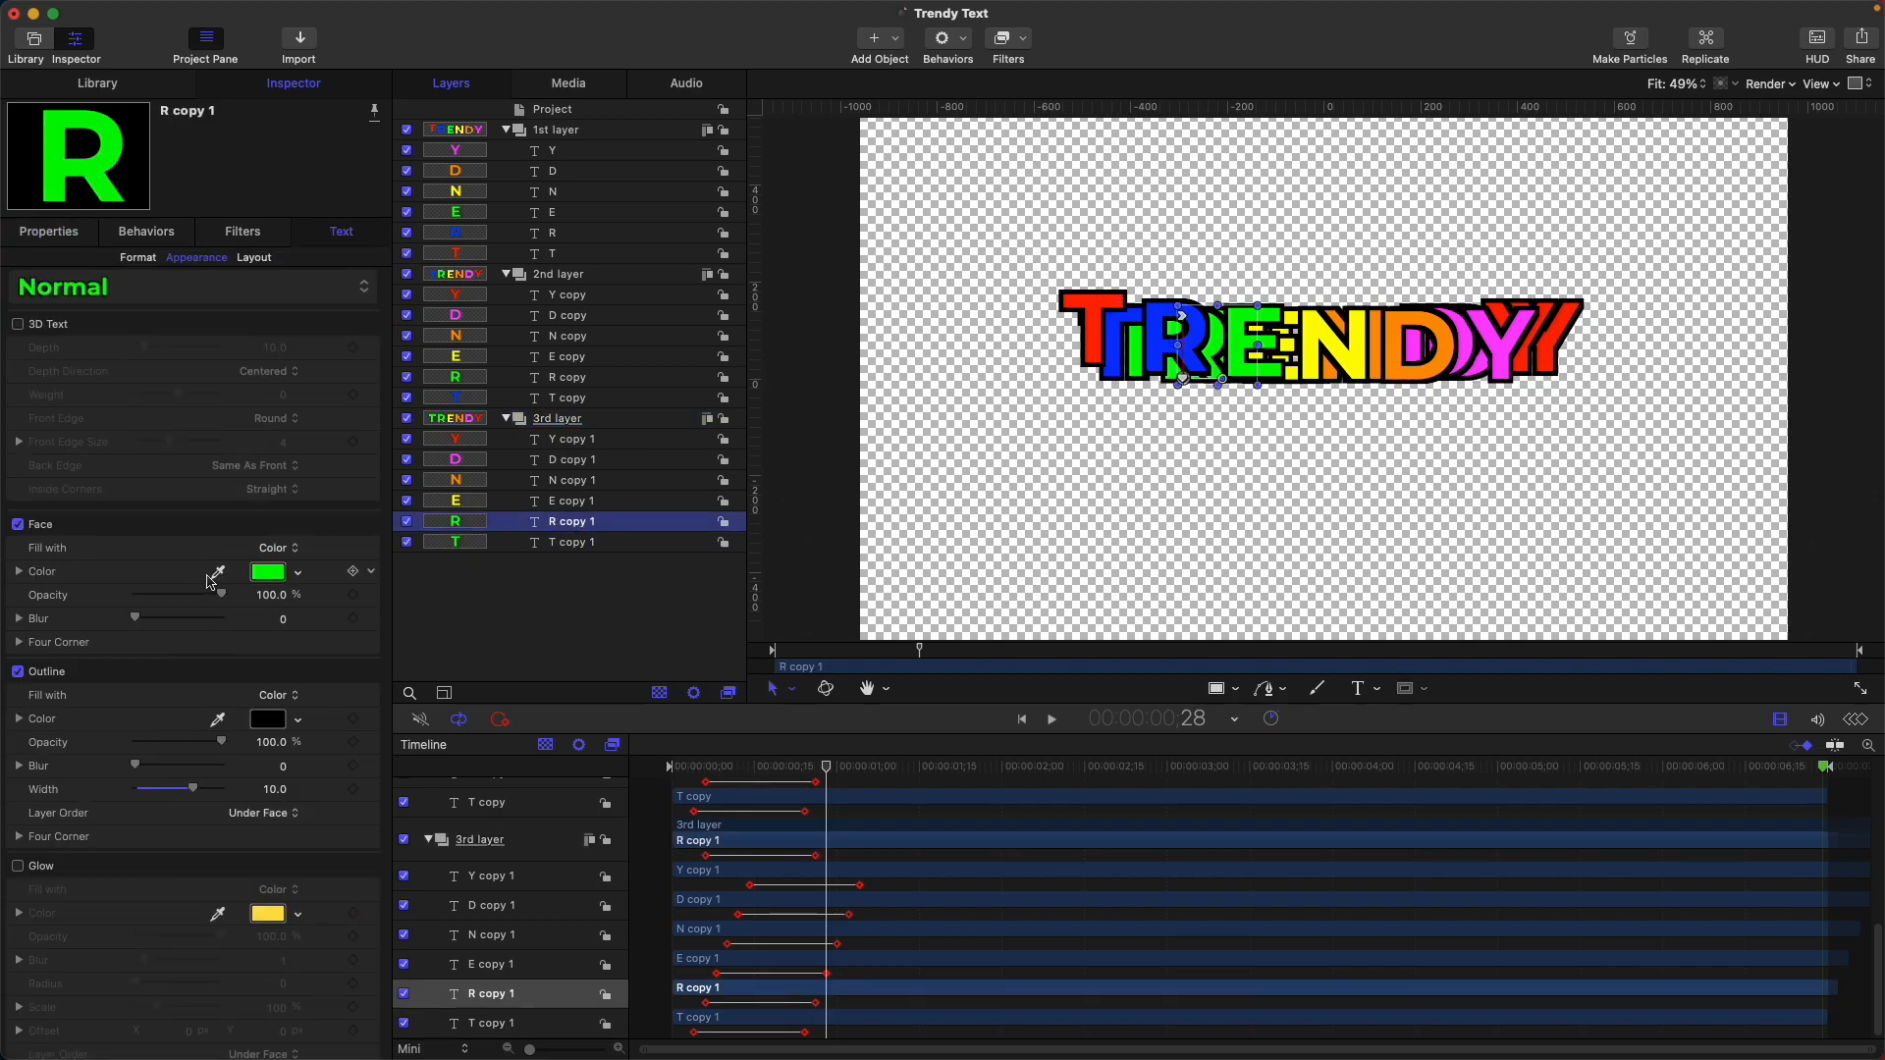
click(596, 461)
click(218, 573)
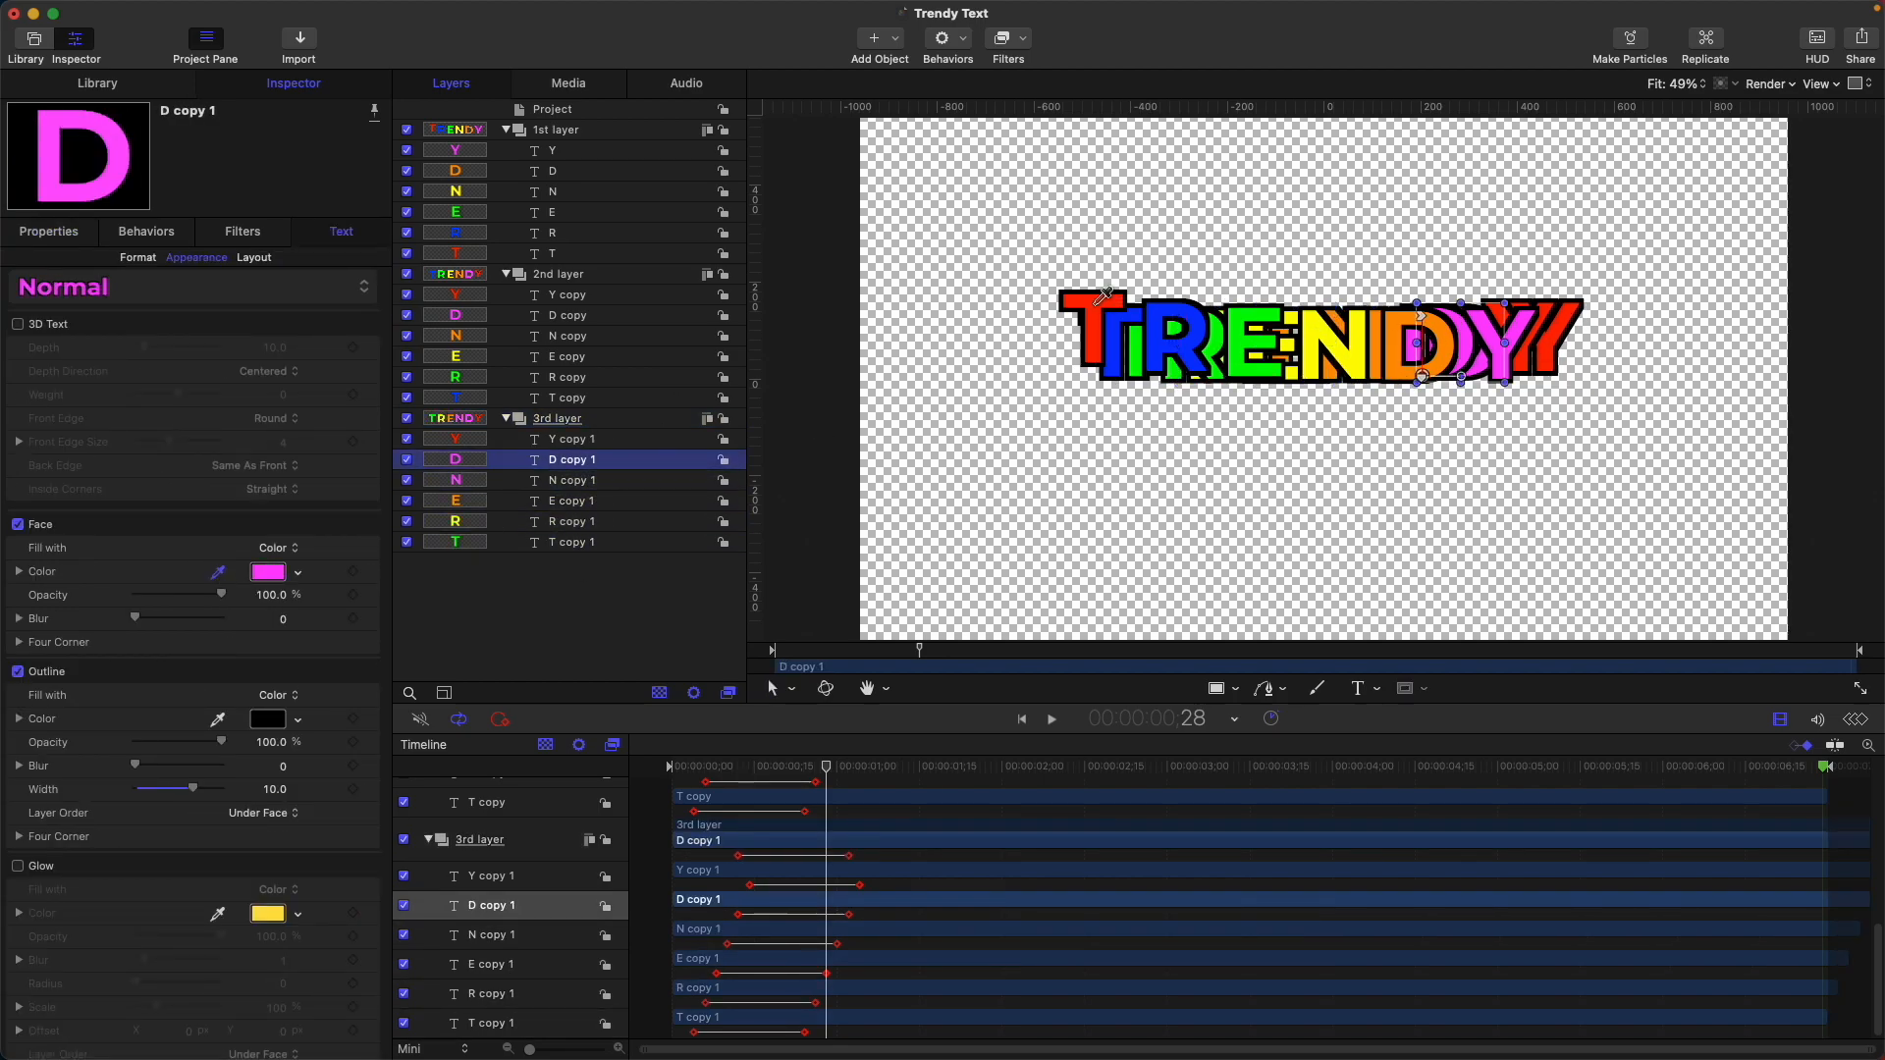
click(1095, 295)
click(591, 440)
click(218, 572)
click(1153, 312)
Step: Delay all the 3rd layer's letter keyframes by about 4 frames and play back the result
scroll(735, 846, up, 2)
click(715, 768)
scroll(701, 864, down, 2)
click(695, 1032)
shift+click(705, 1003)
shift+click(728, 944)
shift+click(739, 914)
shift+click(859, 884)
shift+click(816, 1002)
drag(805, 1032, 826, 1032)
key(space)
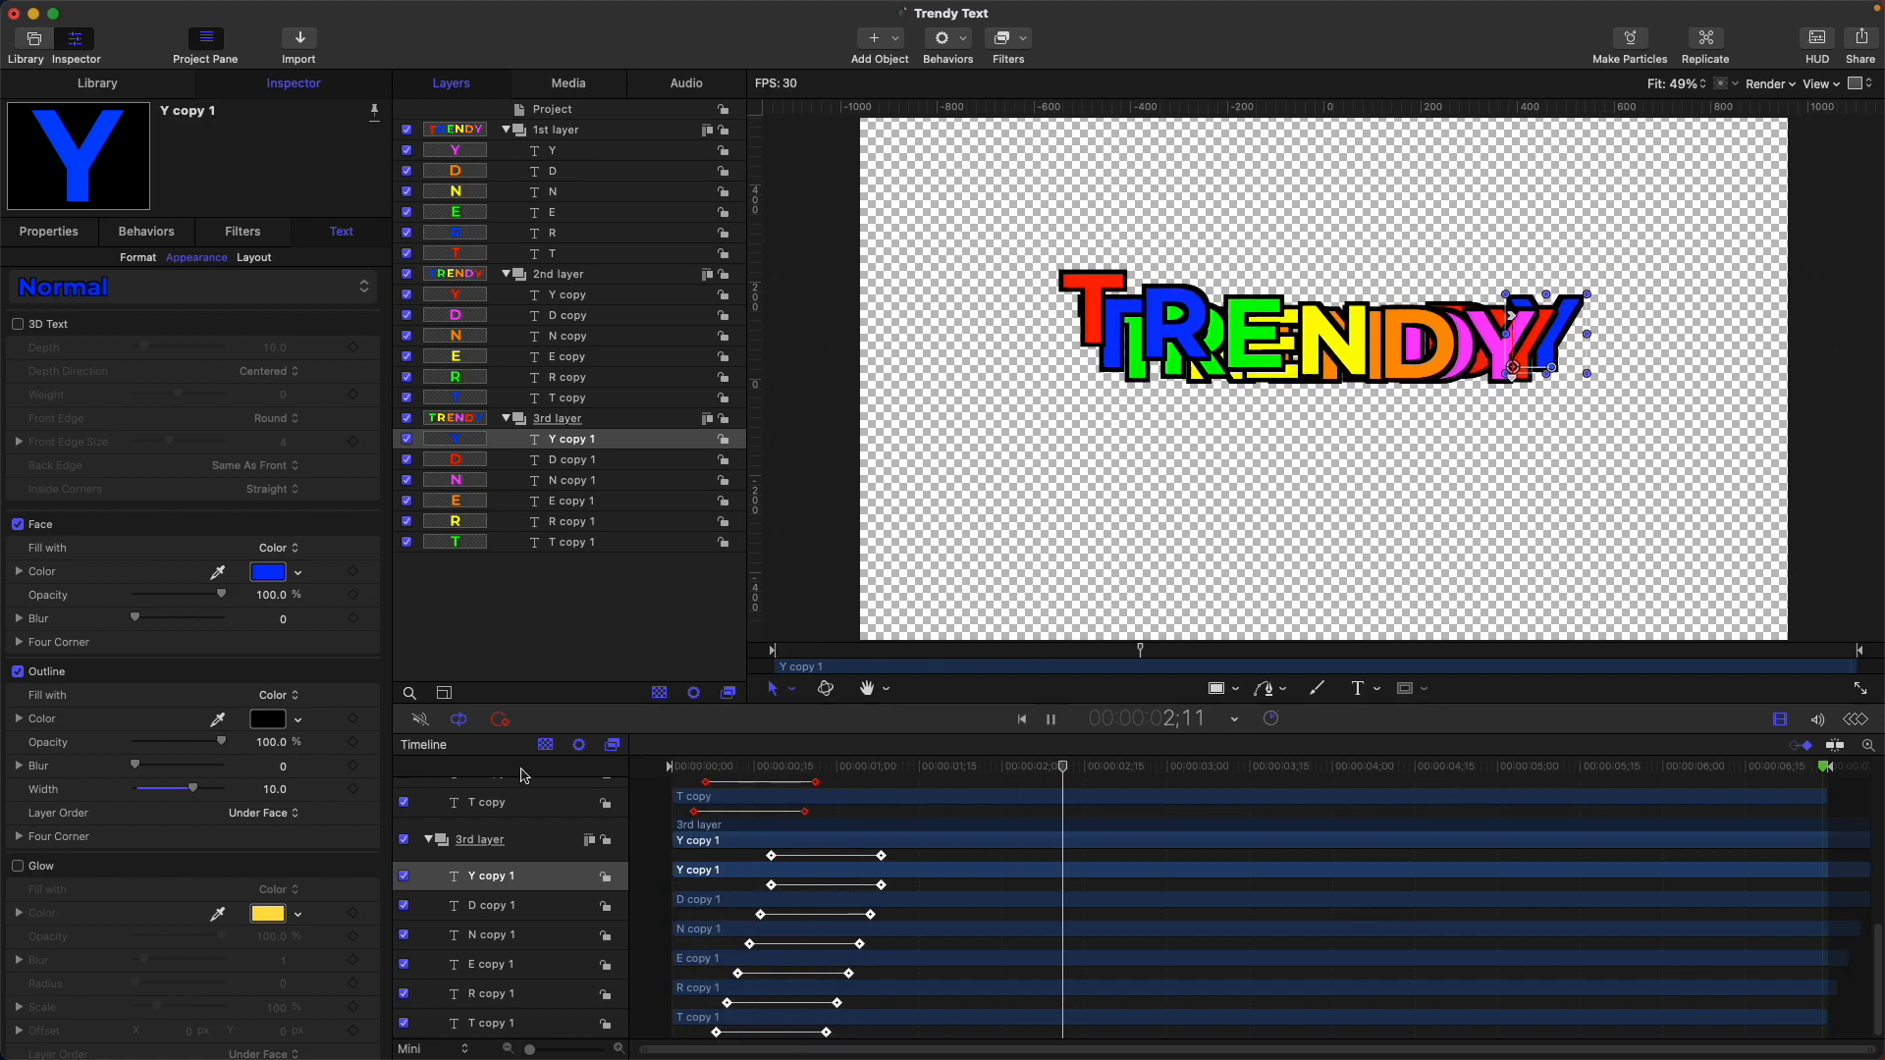
key(space)
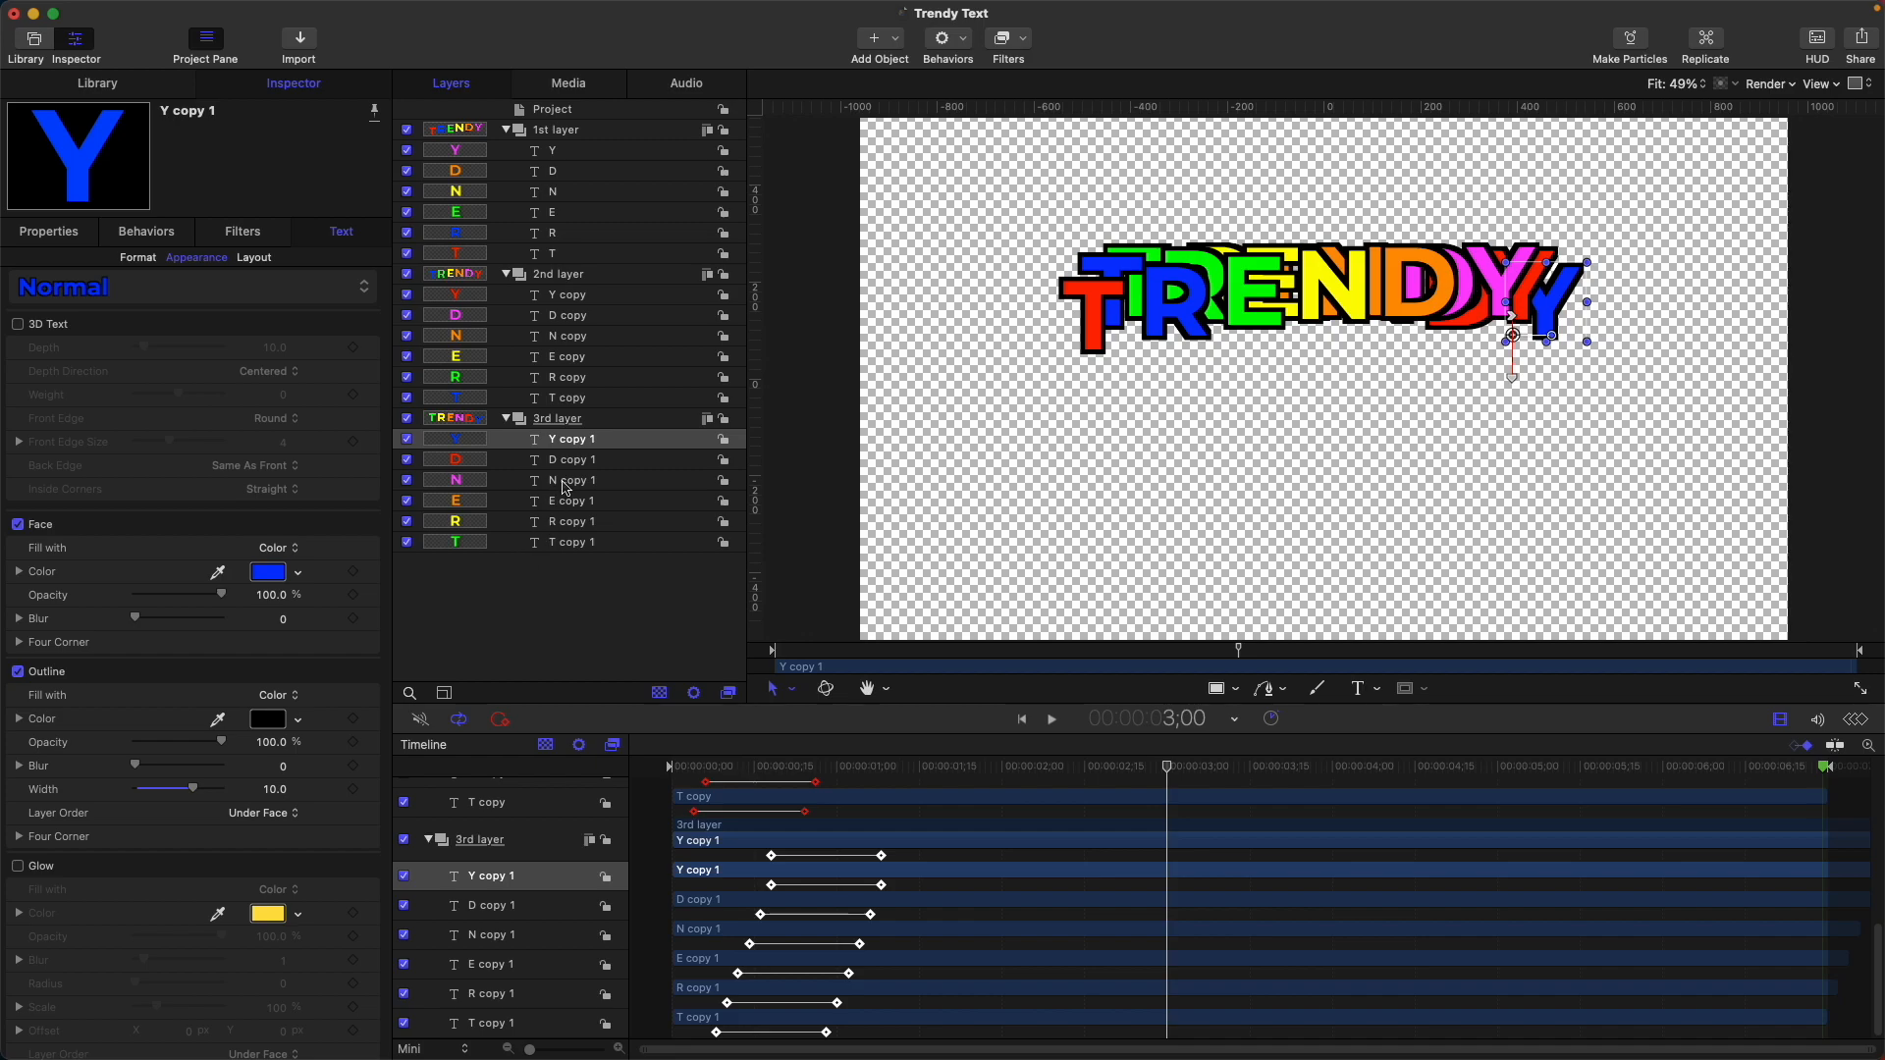
Step: Duplicate the 3rd layer group and send the copy behind the original
click(589, 419)
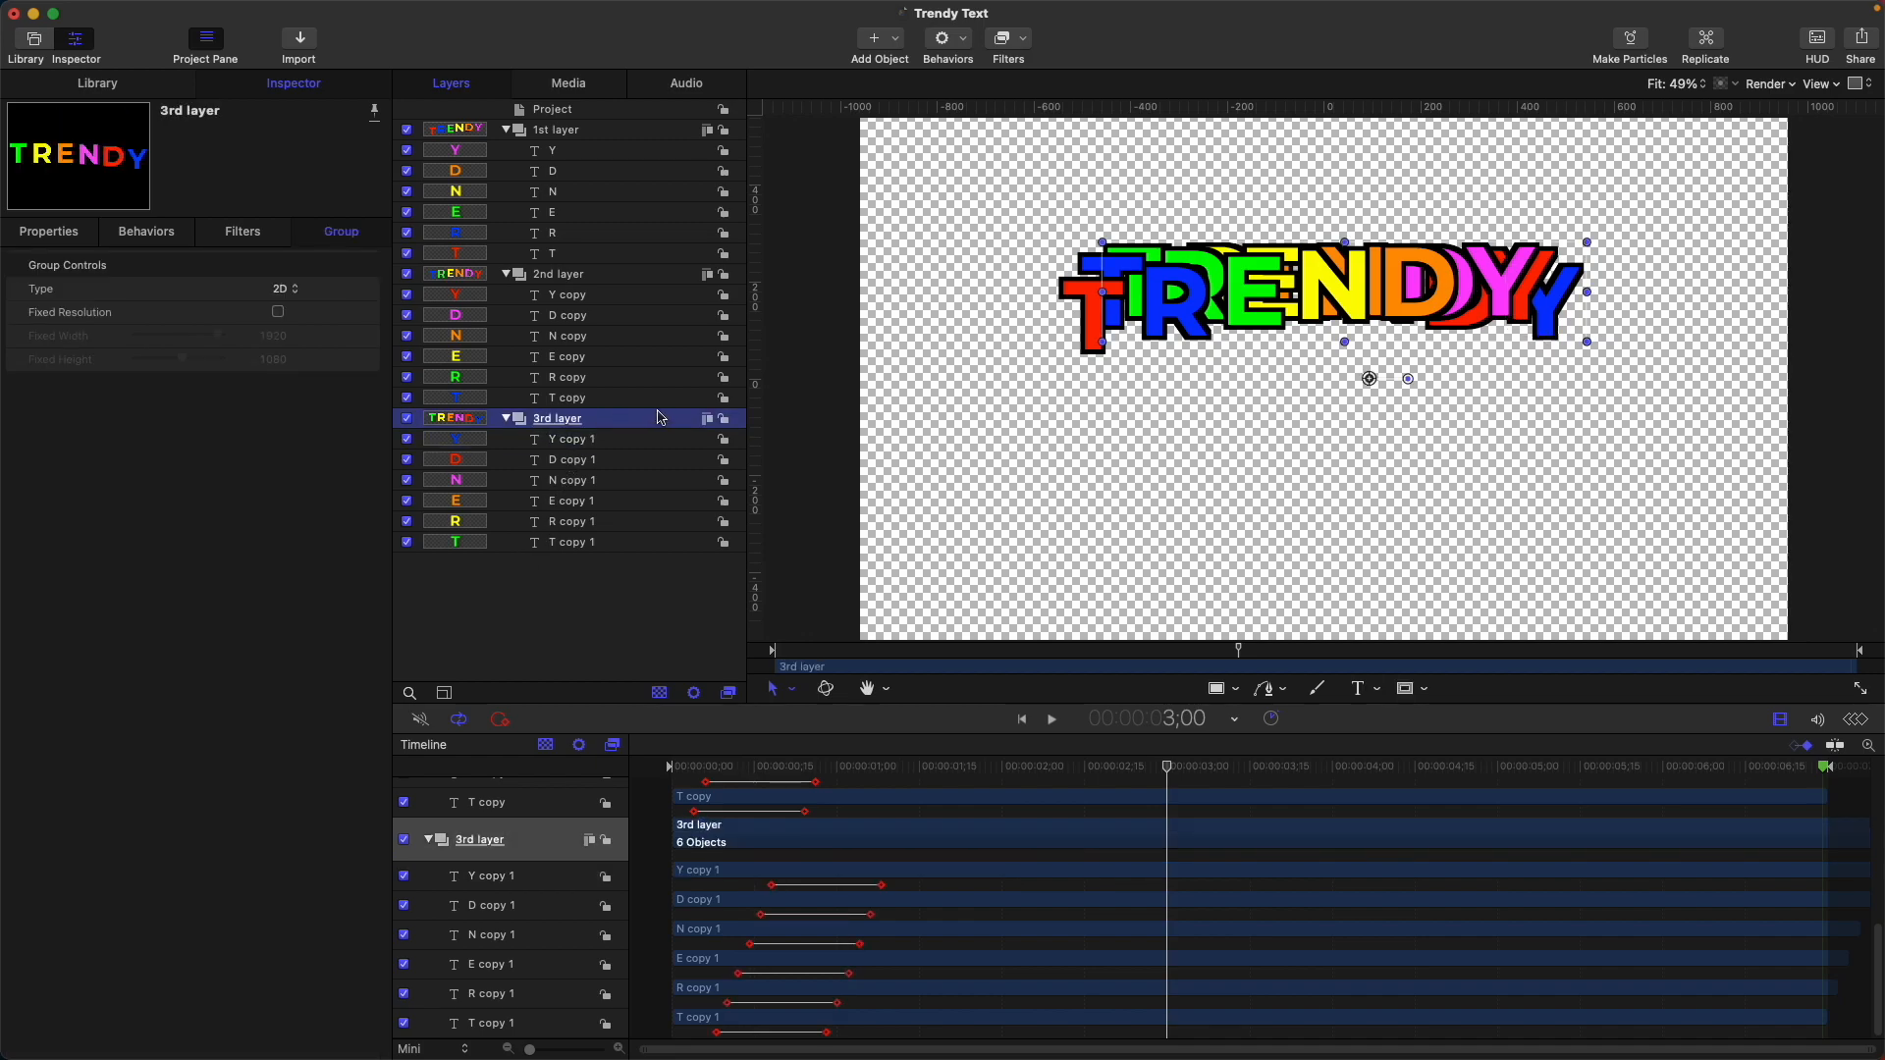
key(super+d)
key(super+bracketleft)
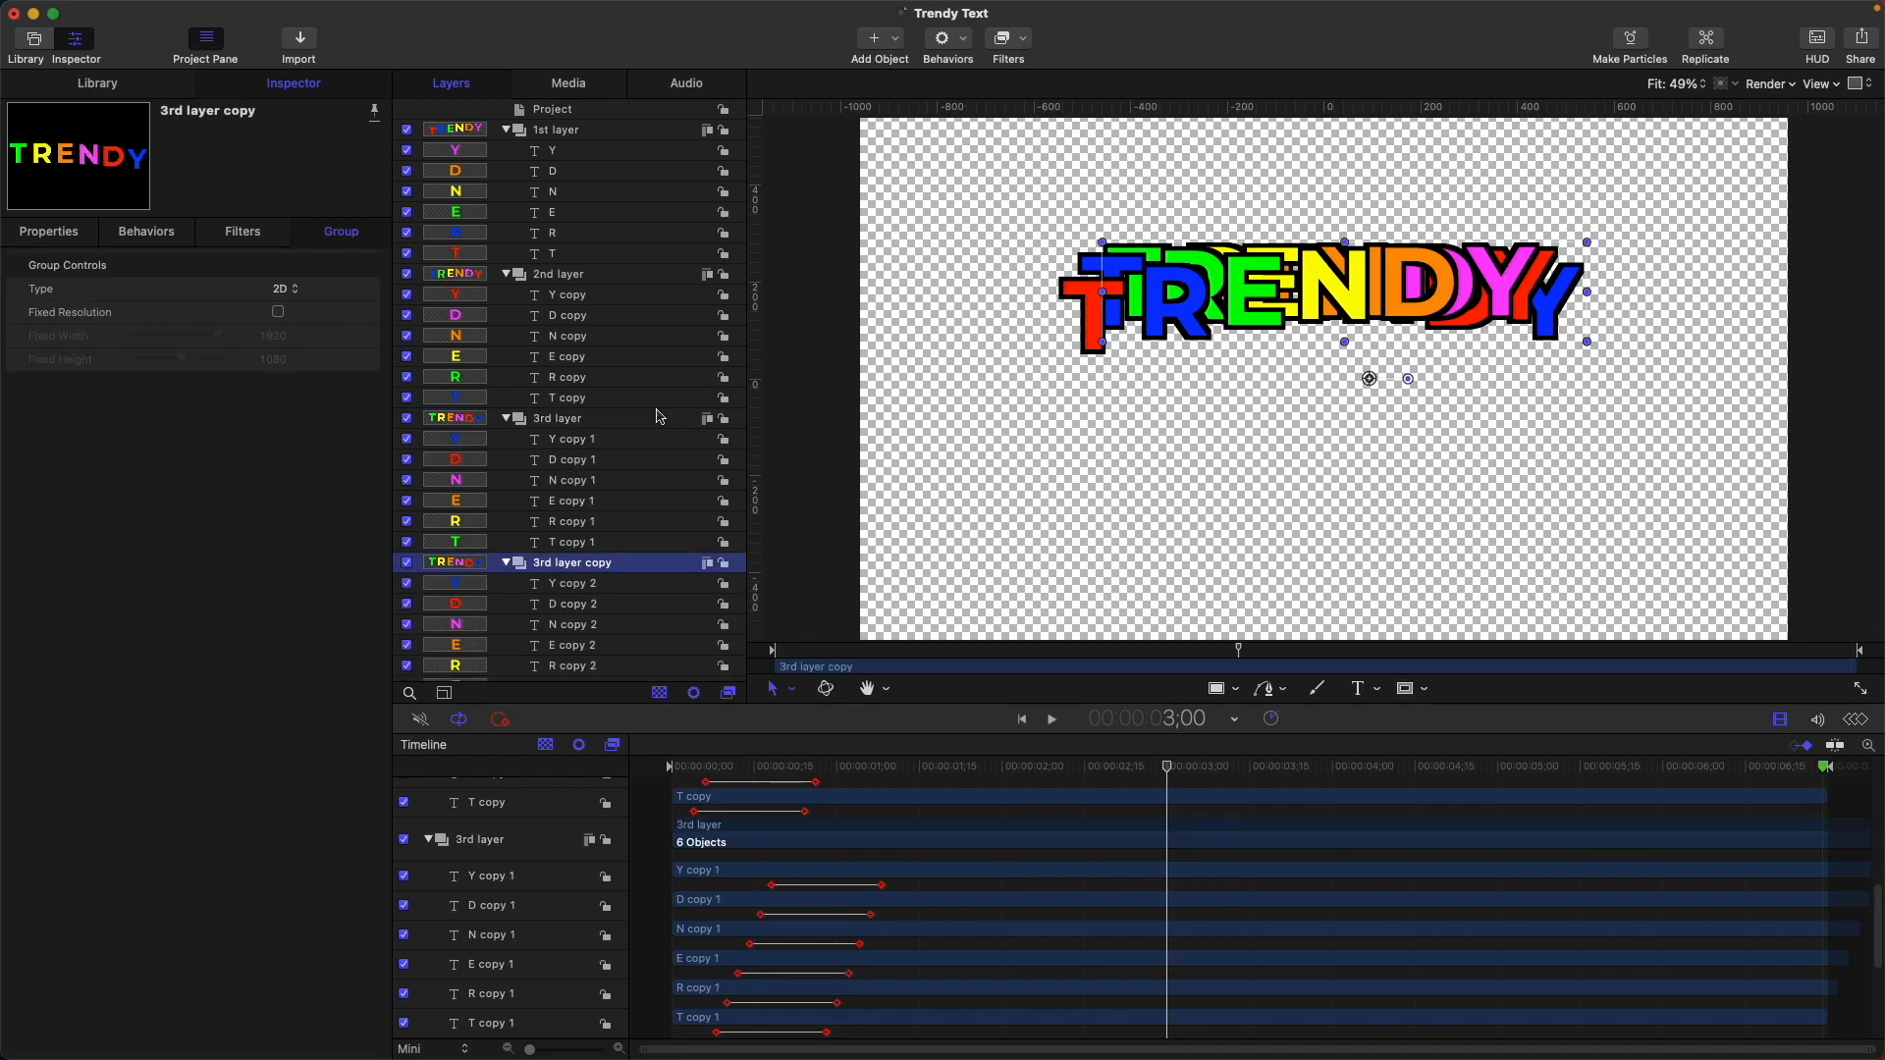
Step: Rename the copy of the 3rd layer group as 4th layer
double_click(648, 565)
key(BackSpace)
key(BackSpace)
key(BackSpace)
key(BackSpace)
key(BackSpace)
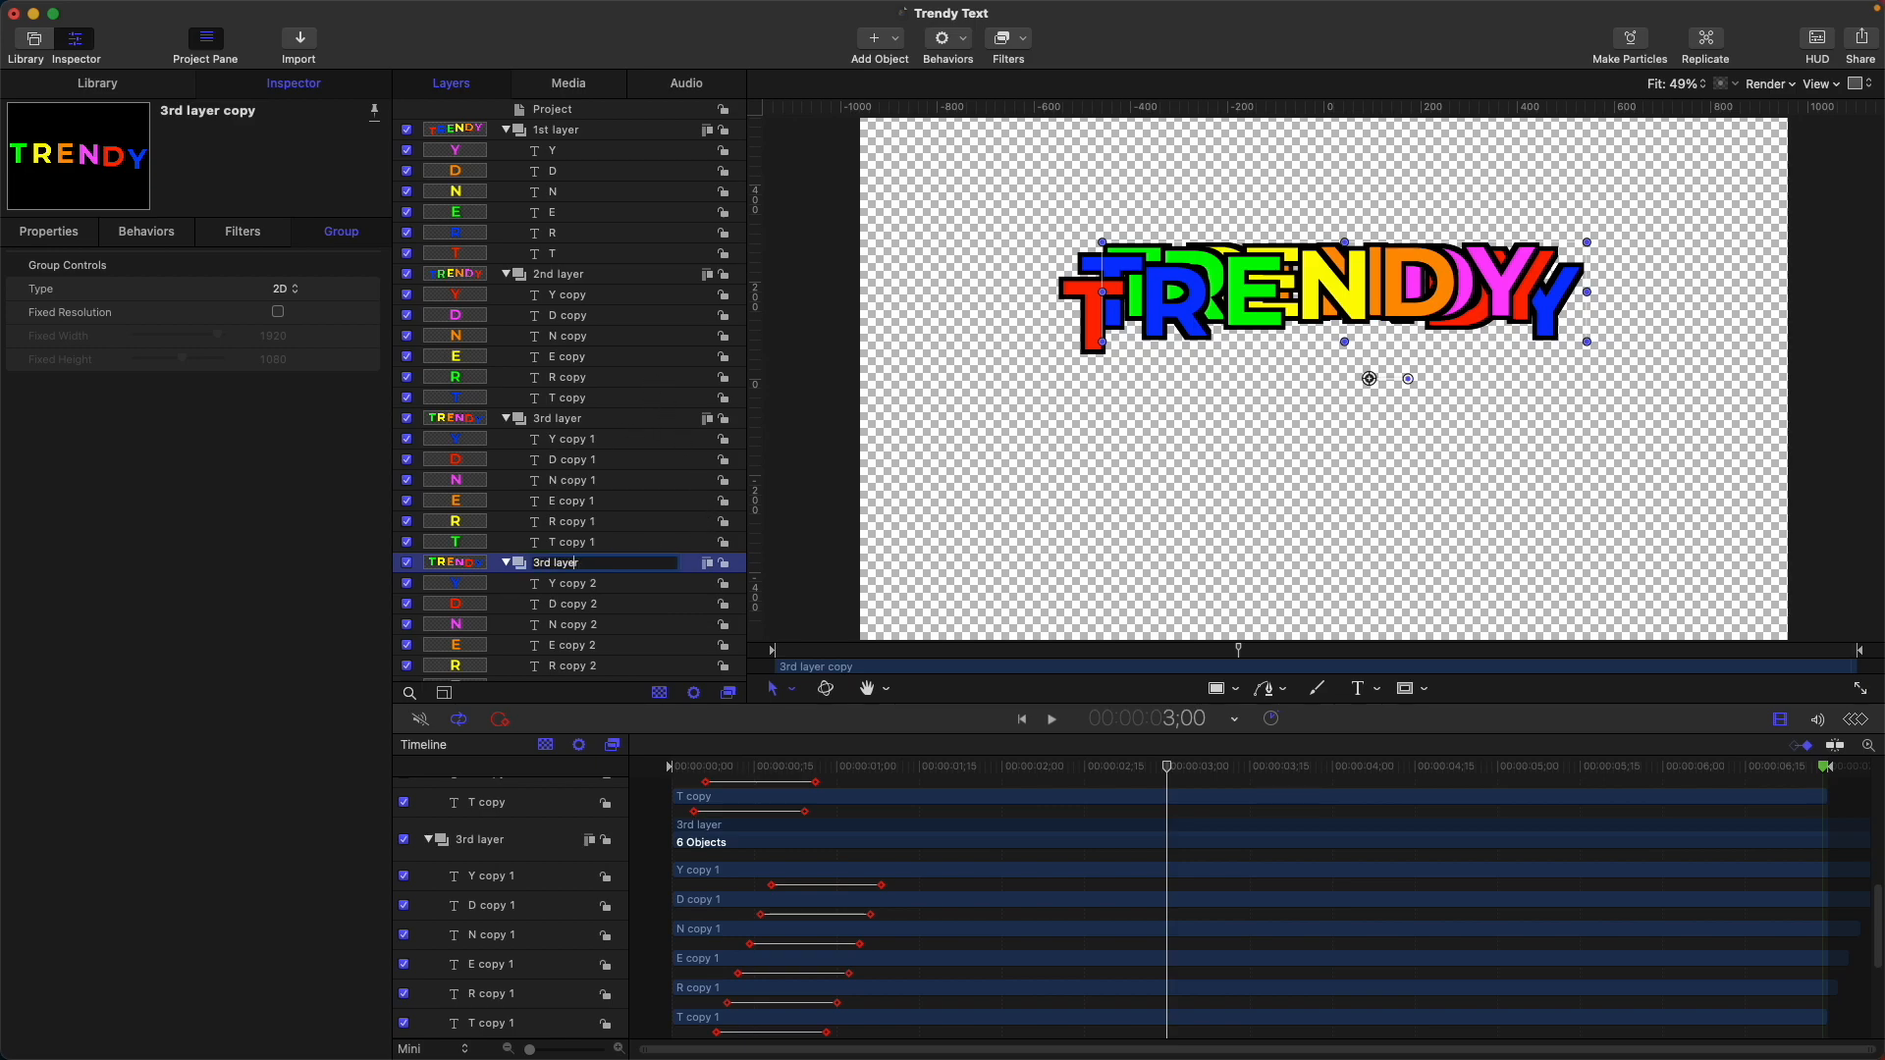
key(BackSpace)
text(4th)
key(Return)
Step: Increase the 4th layer group's X position to about 149 px so its letters extend beyond the 3rd layer's
scroll(595, 567, down, 1)
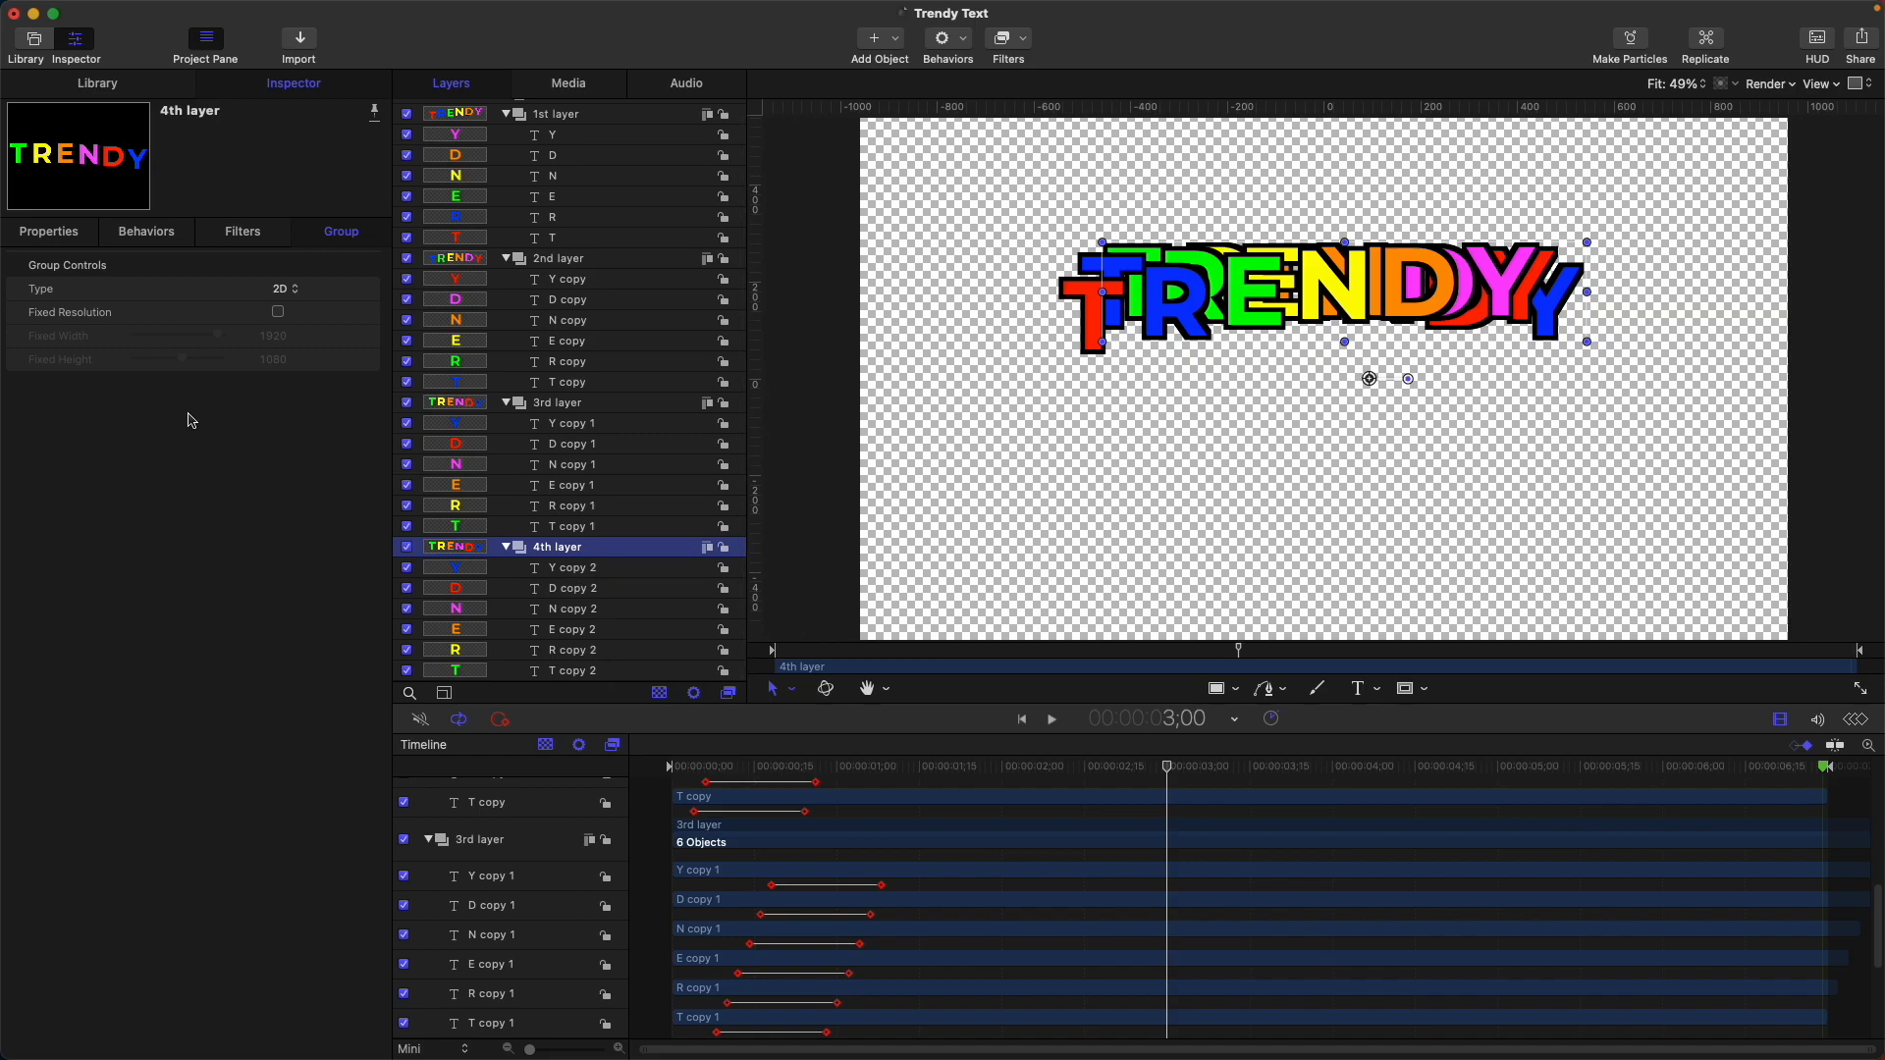
click(78, 234)
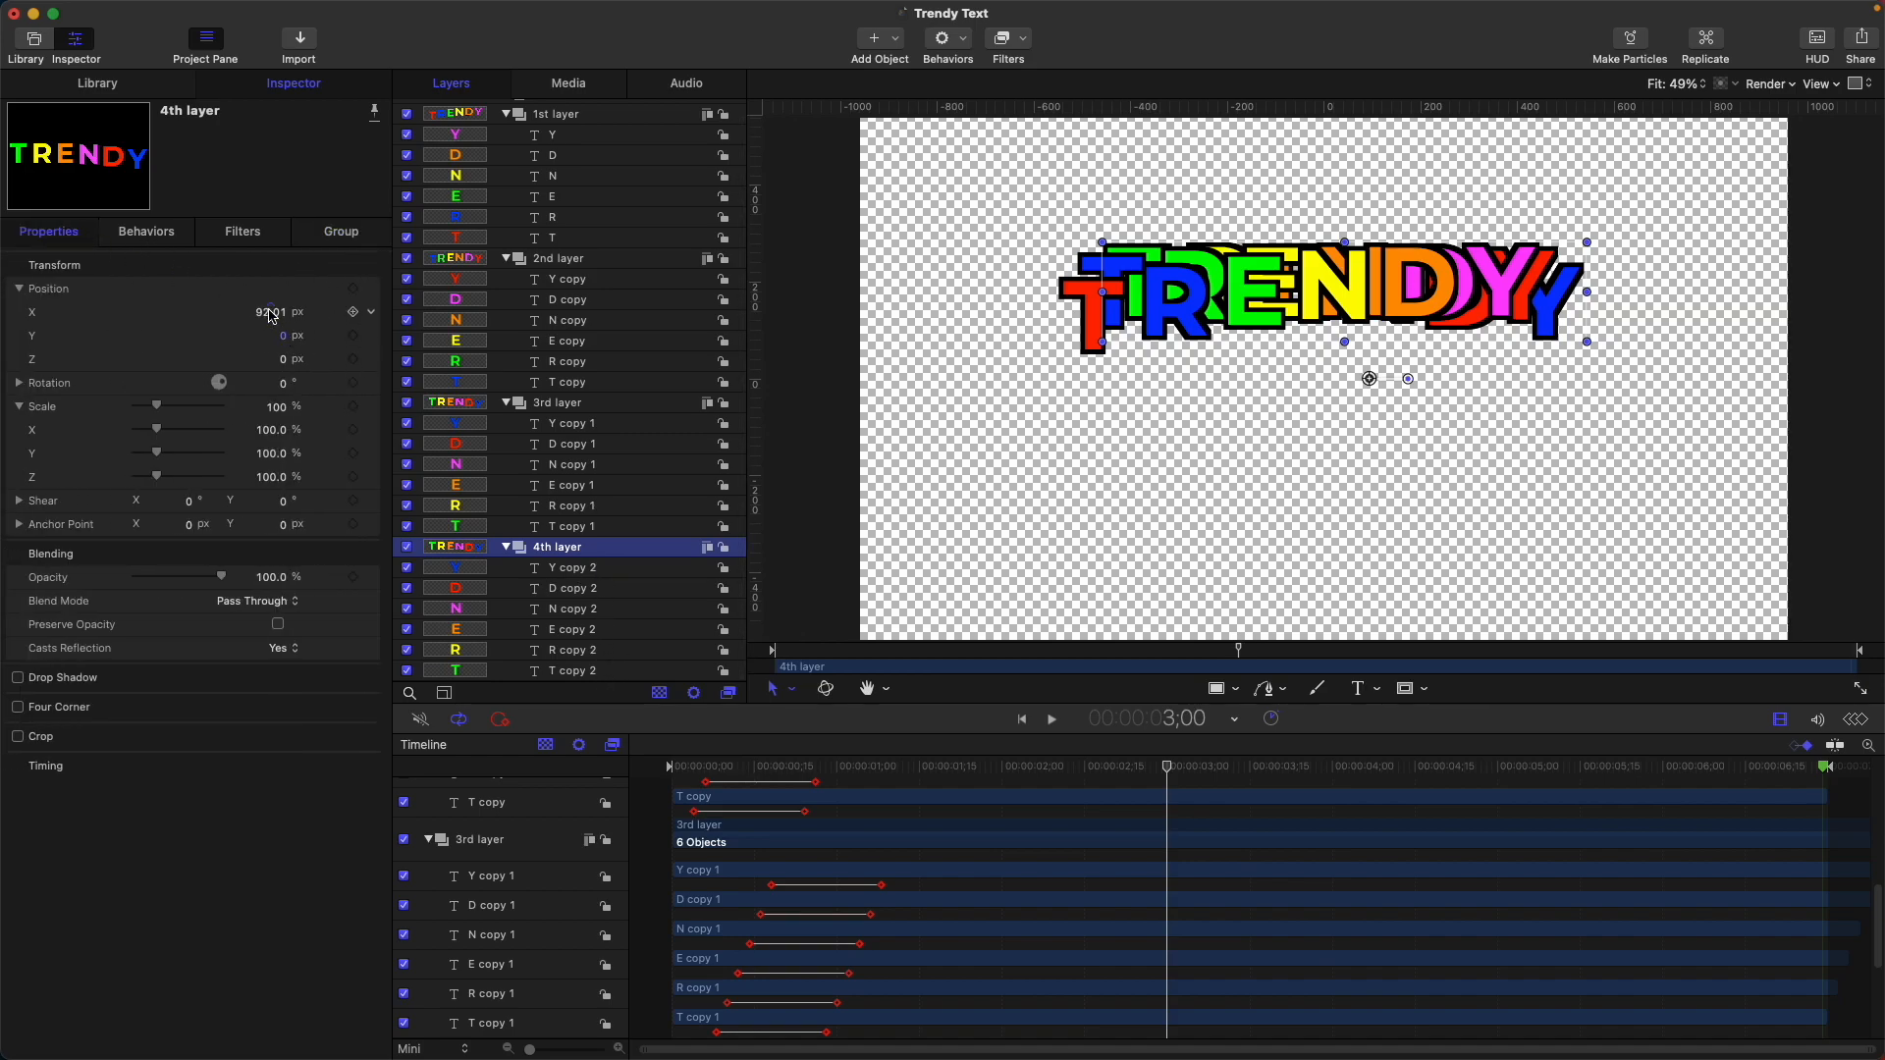
drag(272, 314, 327, 314)
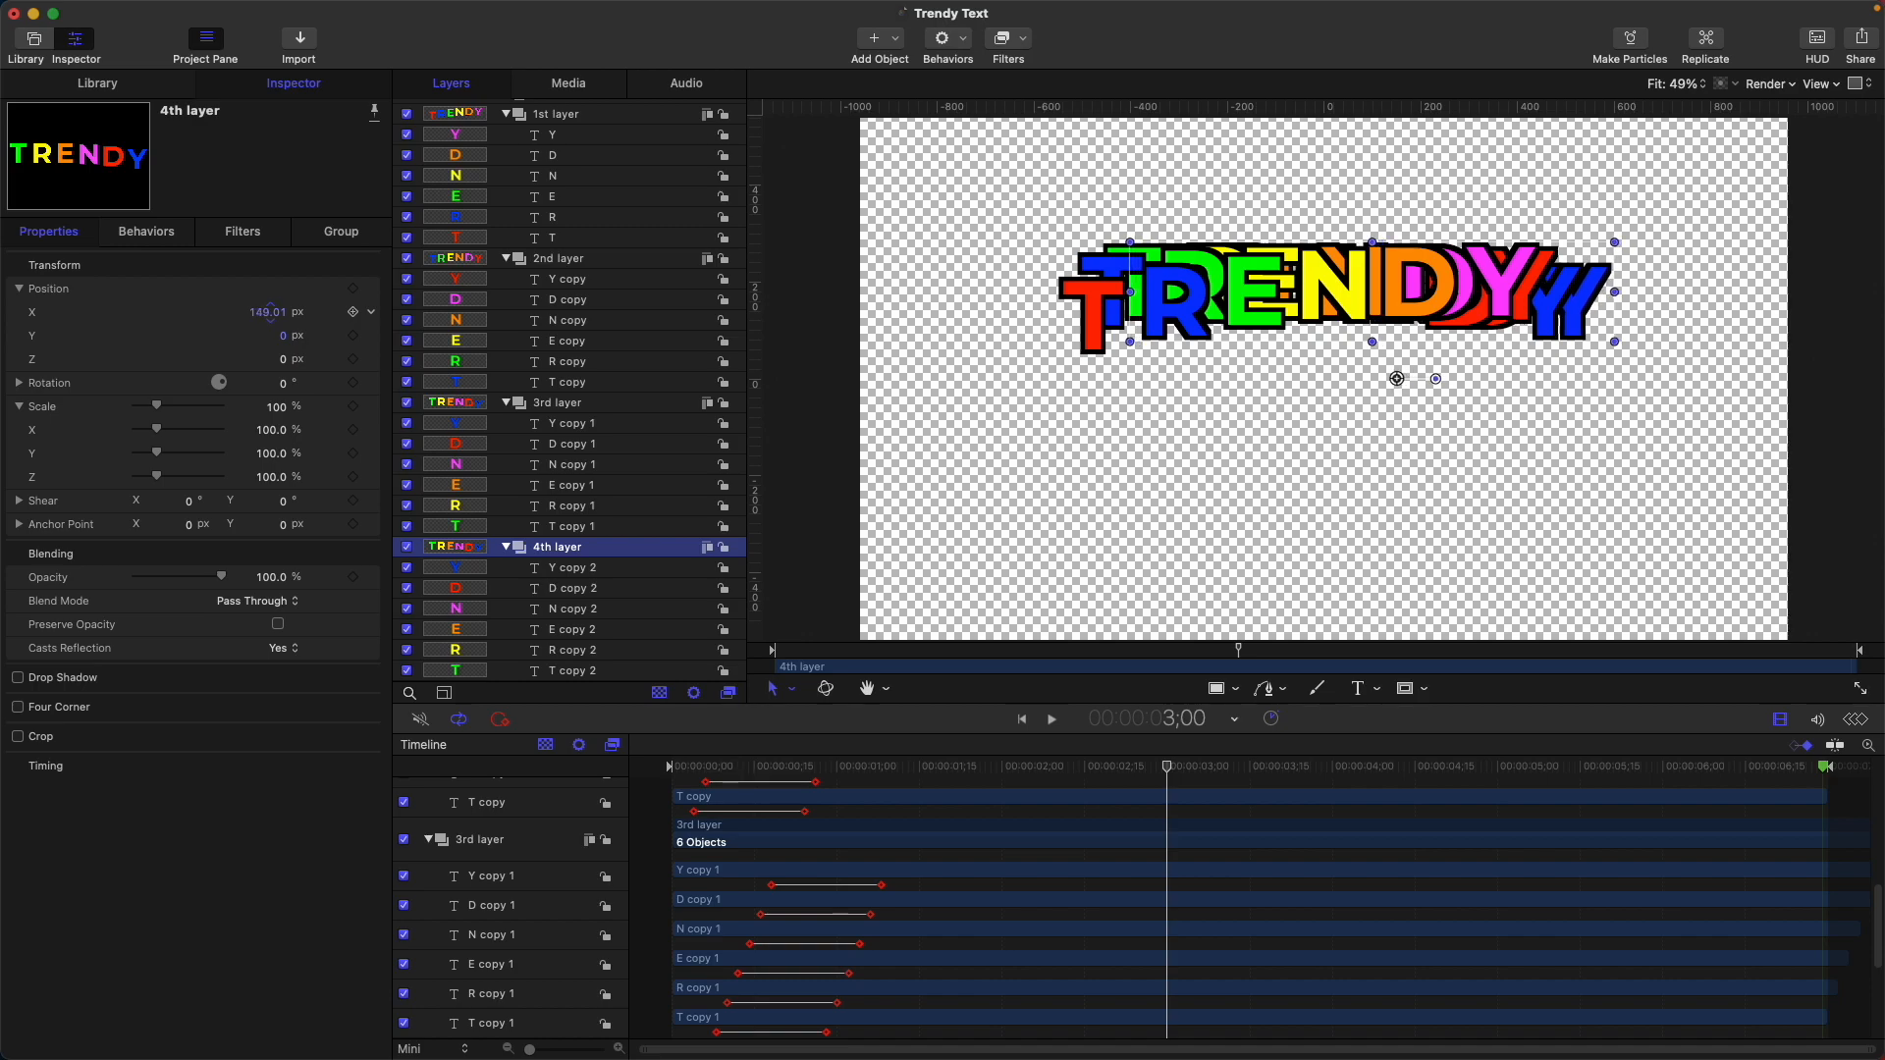
Step: Recolour the 4th layer's letter faces: T yellow, R orange, E magenta, N red, D blue and Y green
click(342, 232)
scroll(580, 631, down, 1)
click(579, 666)
click(218, 497)
click(1353, 299)
click(579, 649)
click(218, 573)
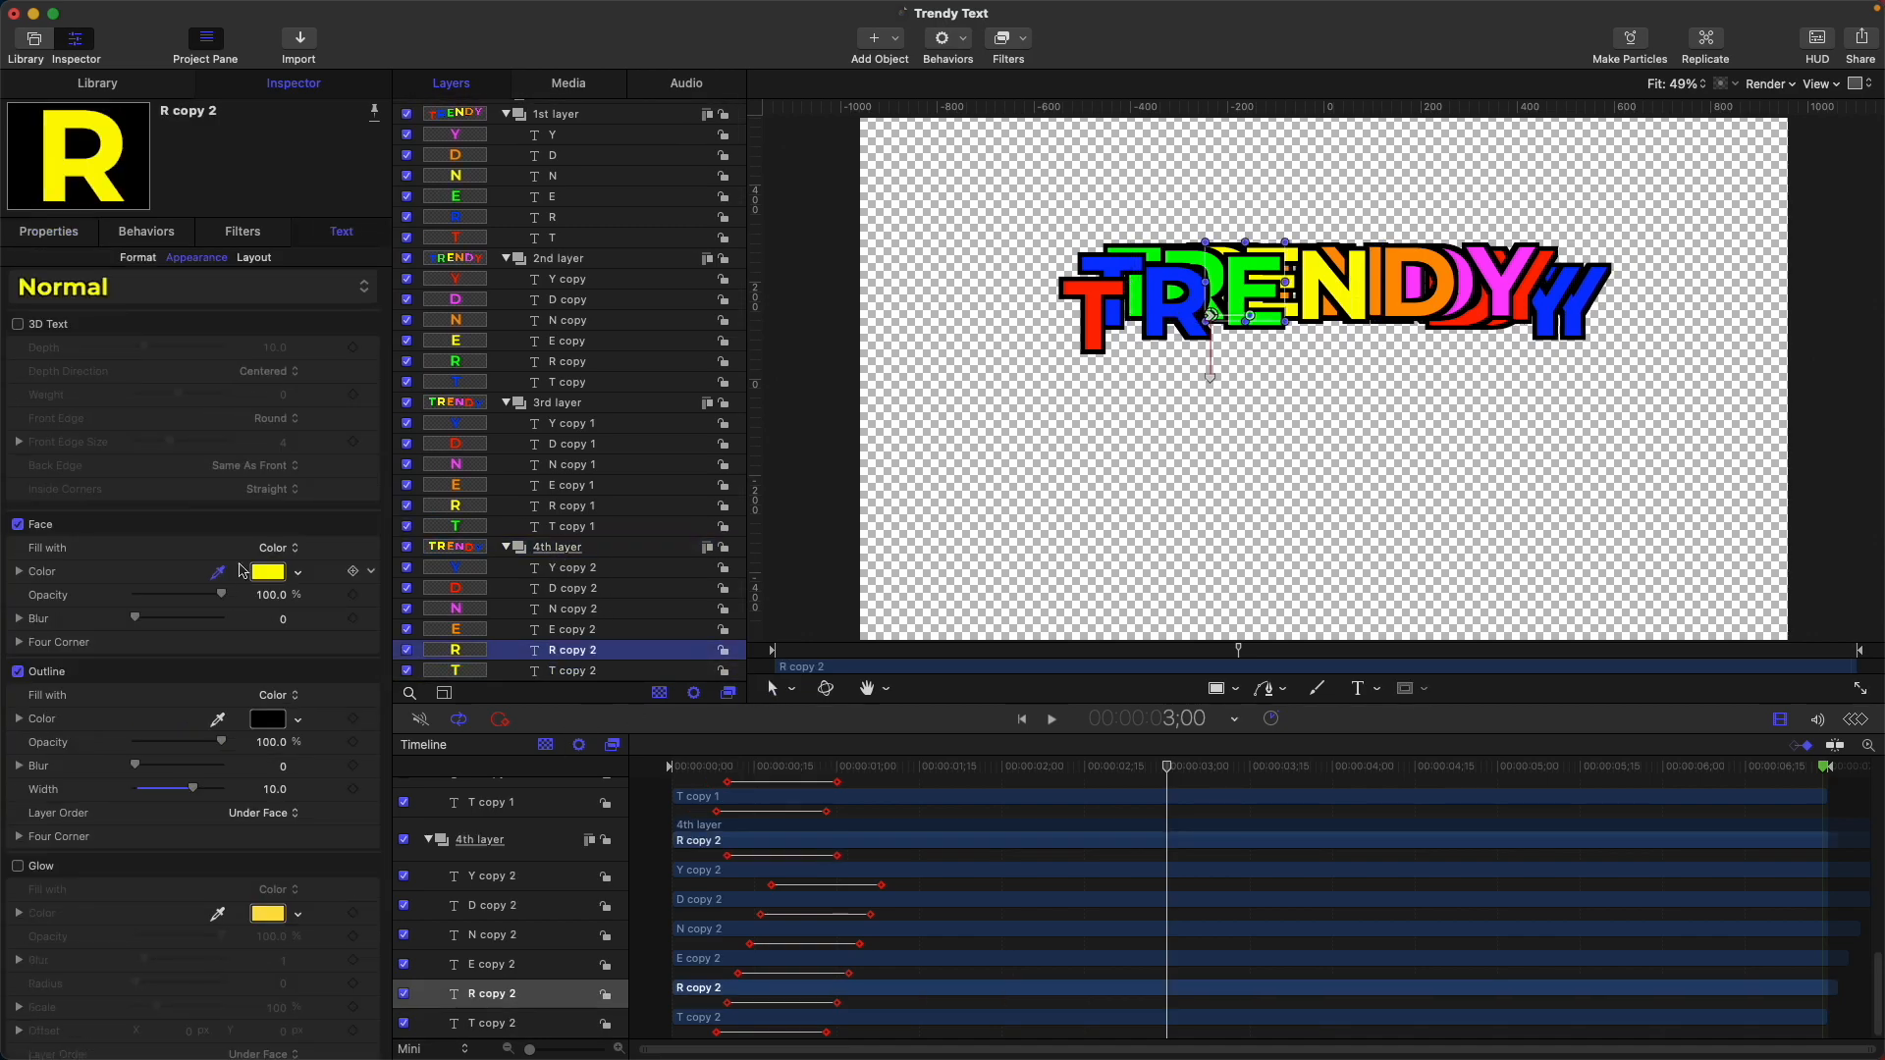
click(1399, 294)
click(579, 629)
click(218, 572)
key(Up)
key(Up)
key(Up)
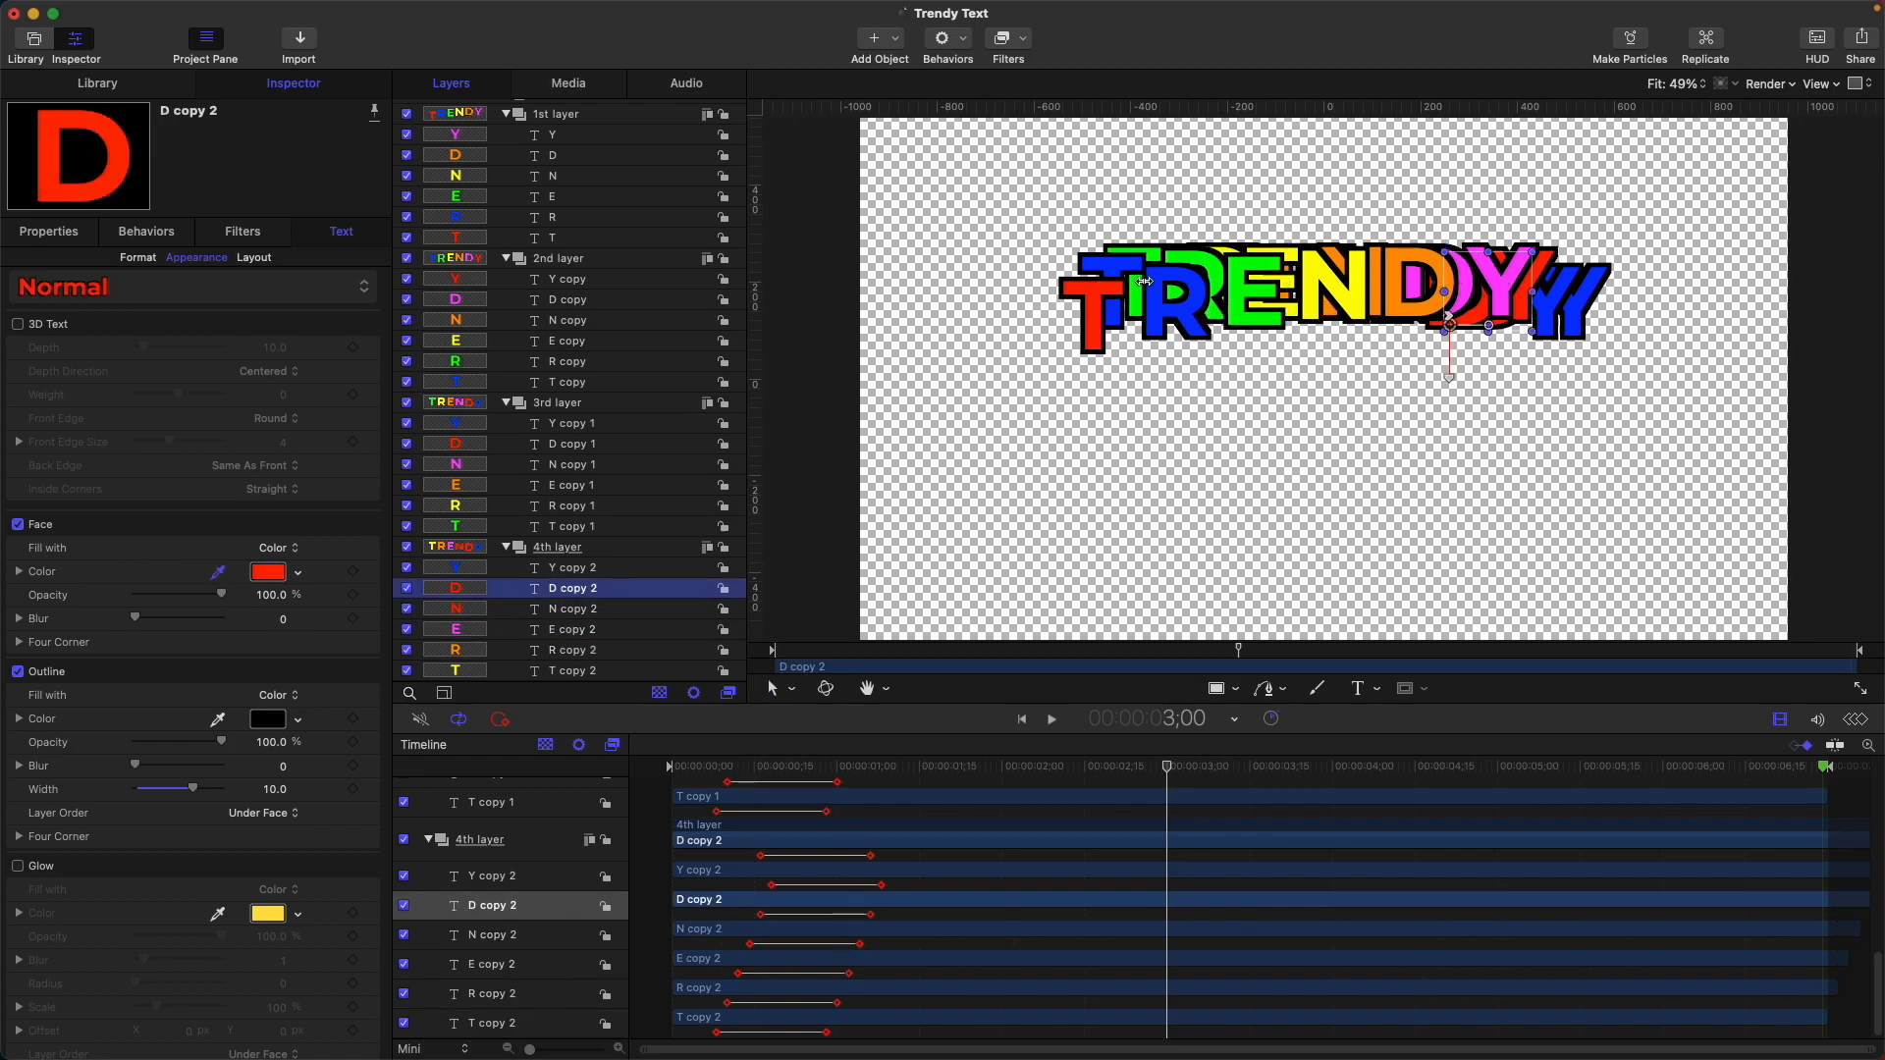
click(1243, 269)
Step: Delay all the 4th layer's letter keyframes by about 4 frames relative to the 3rd layer
click(737, 767)
click(717, 1033)
shift+click(728, 1003)
shift+click(738, 974)
shift+click(750, 944)
shift+click(761, 915)
shift+click(772, 886)
drag(849, 974, 869, 974)
Step: Play back the animation to check the staggered motion of all four text layers
key(space)
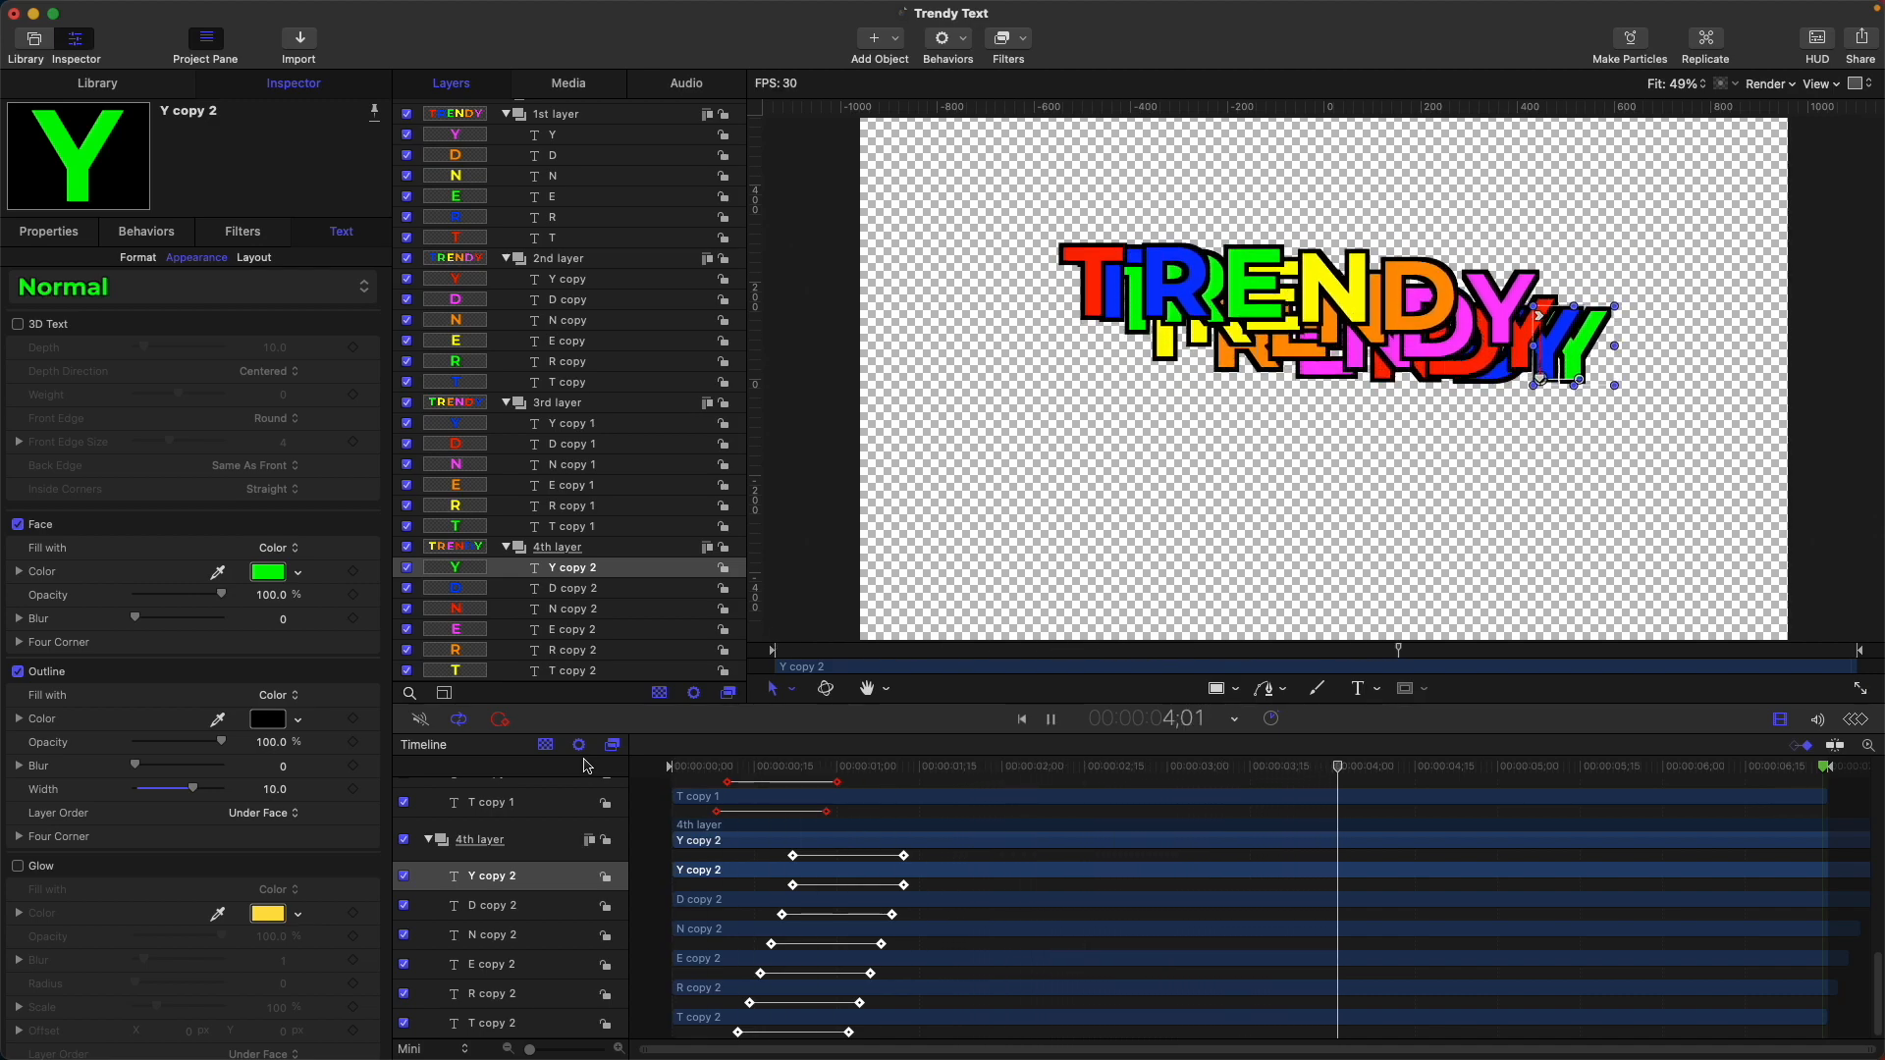
key(space)
key(space)
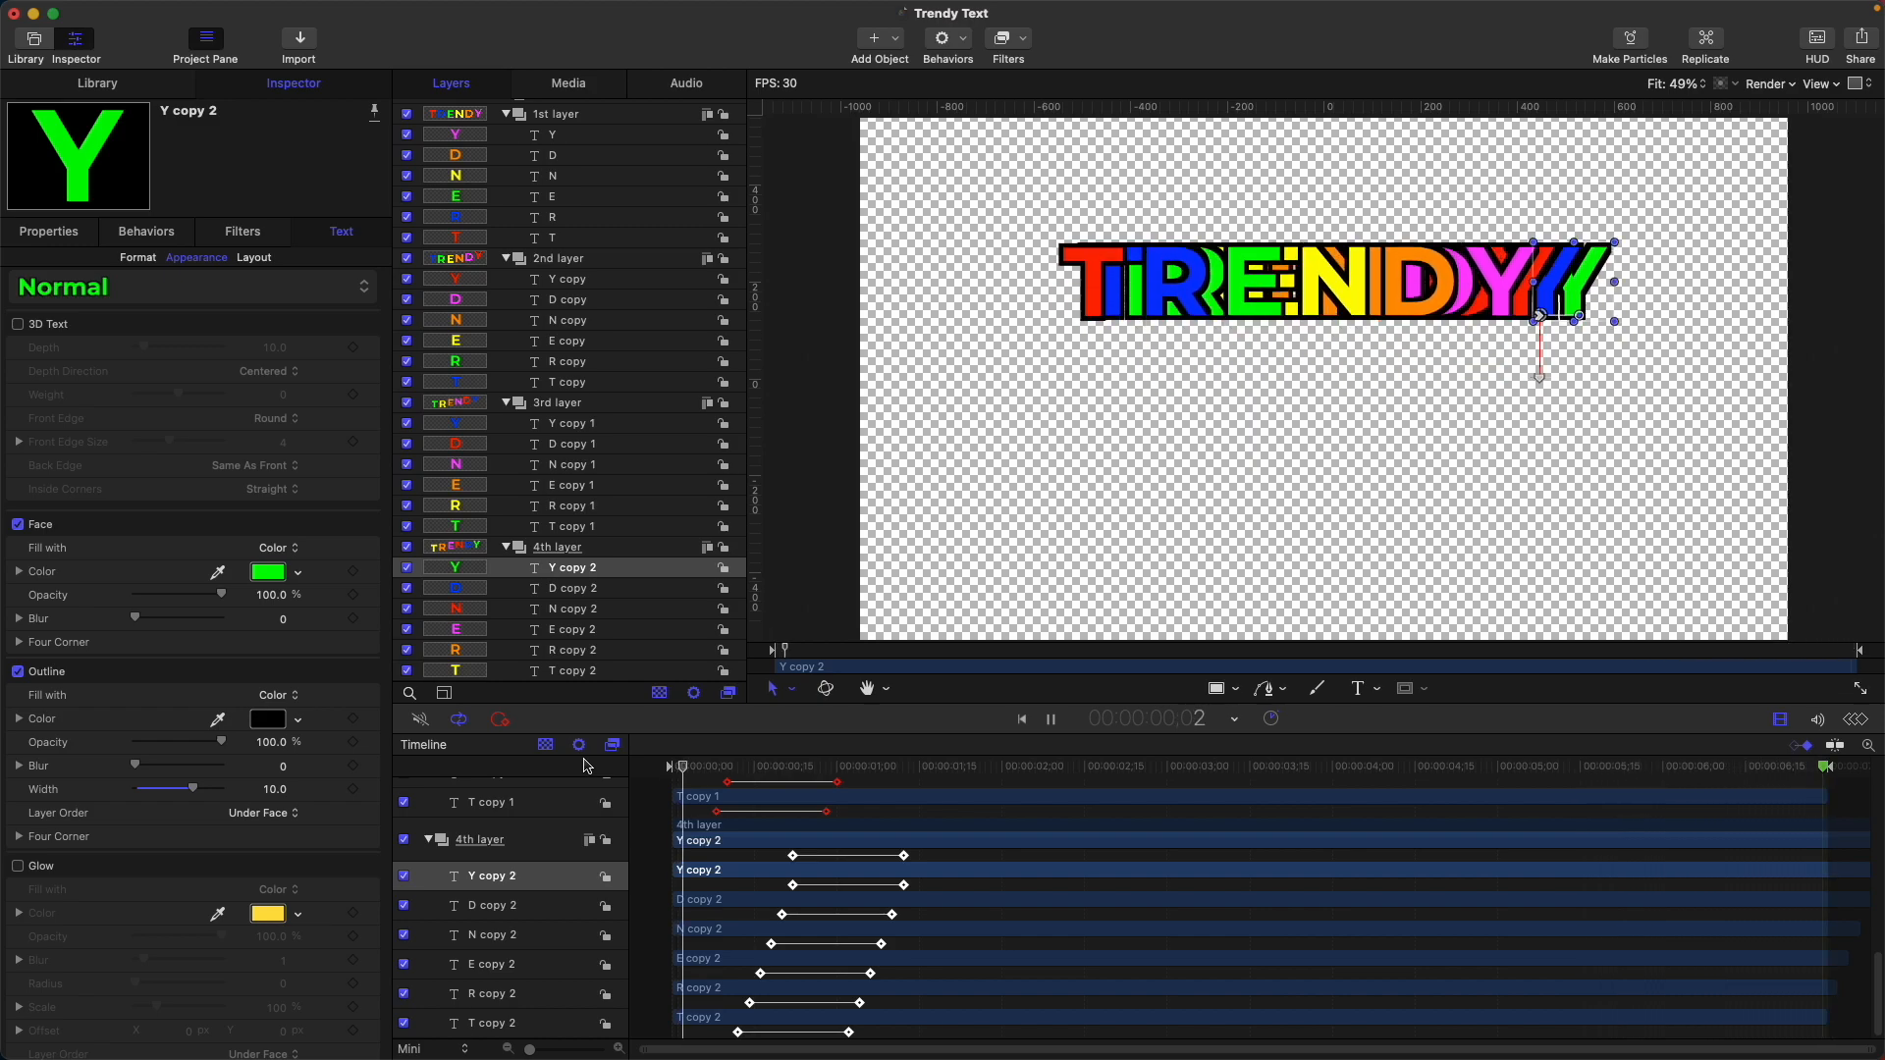
key(space)
Step: Collapse the 1st to 4th layer groups and combine all four into one parent group
scroll(530, 392, up, 1)
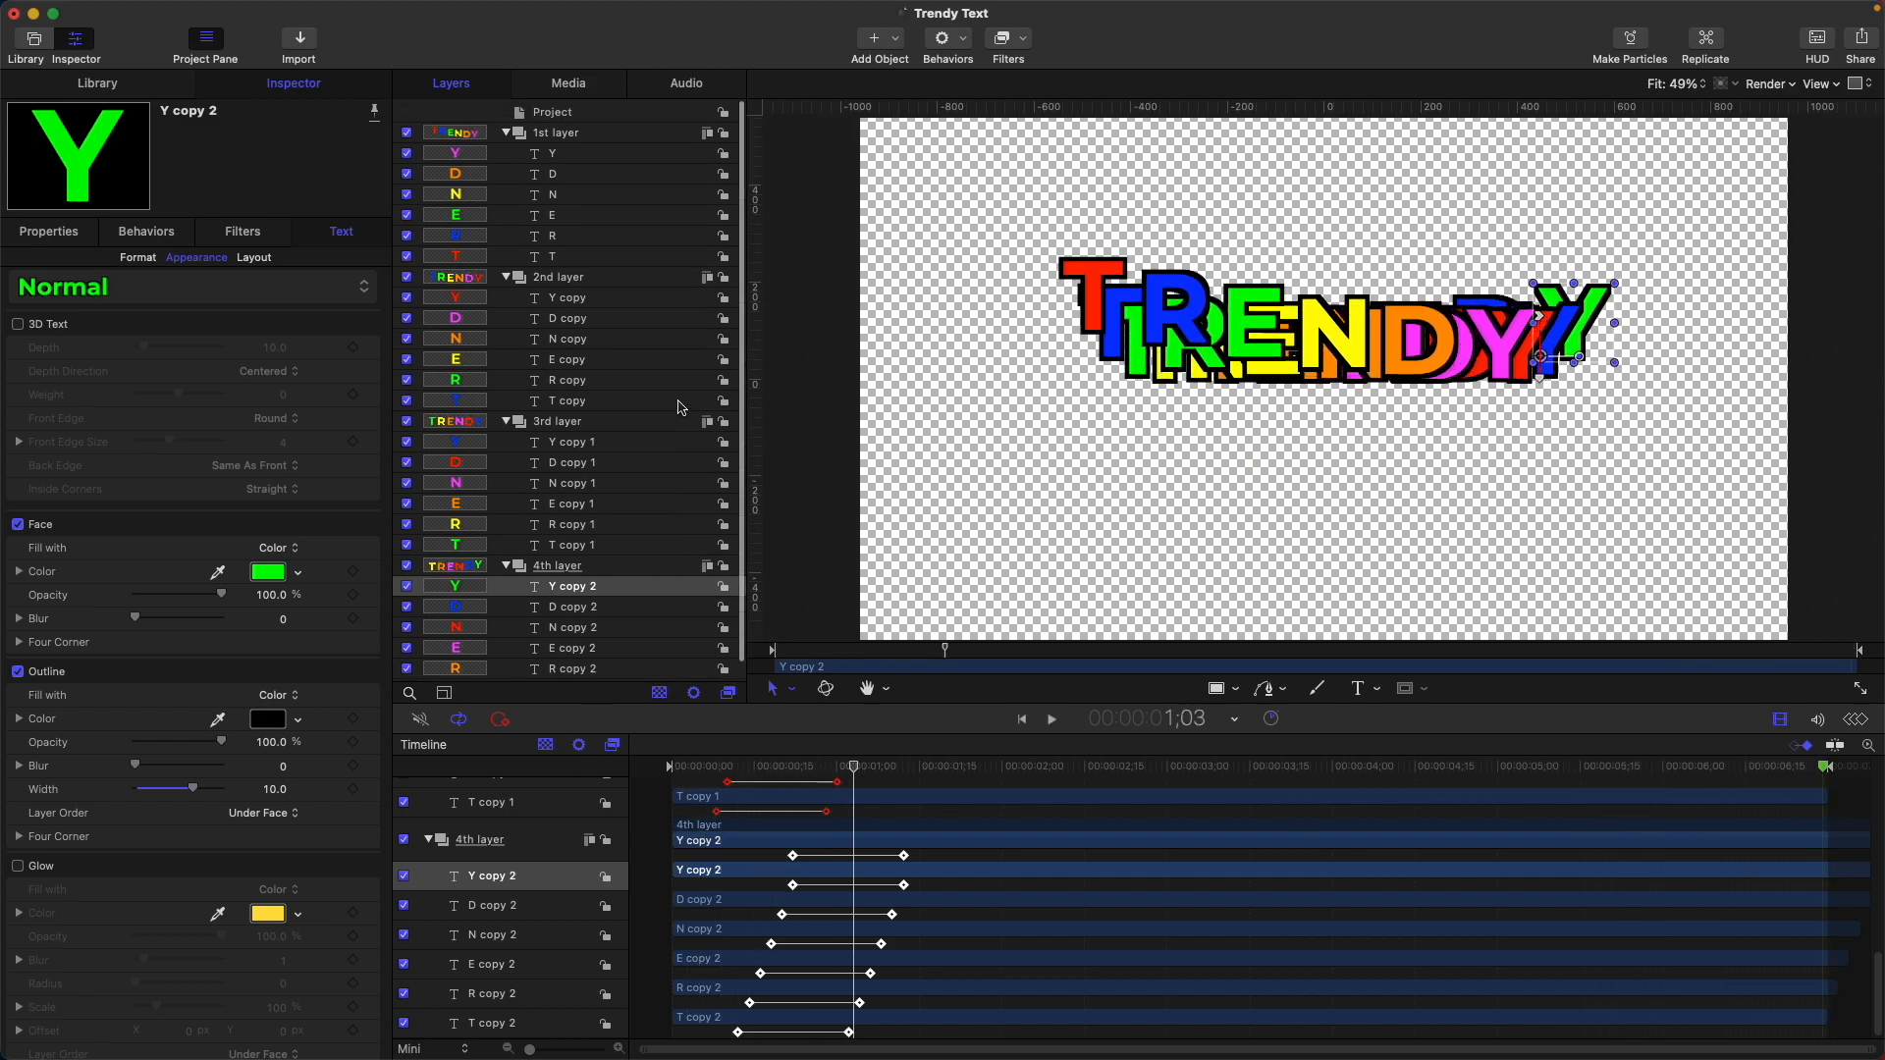
click(505, 130)
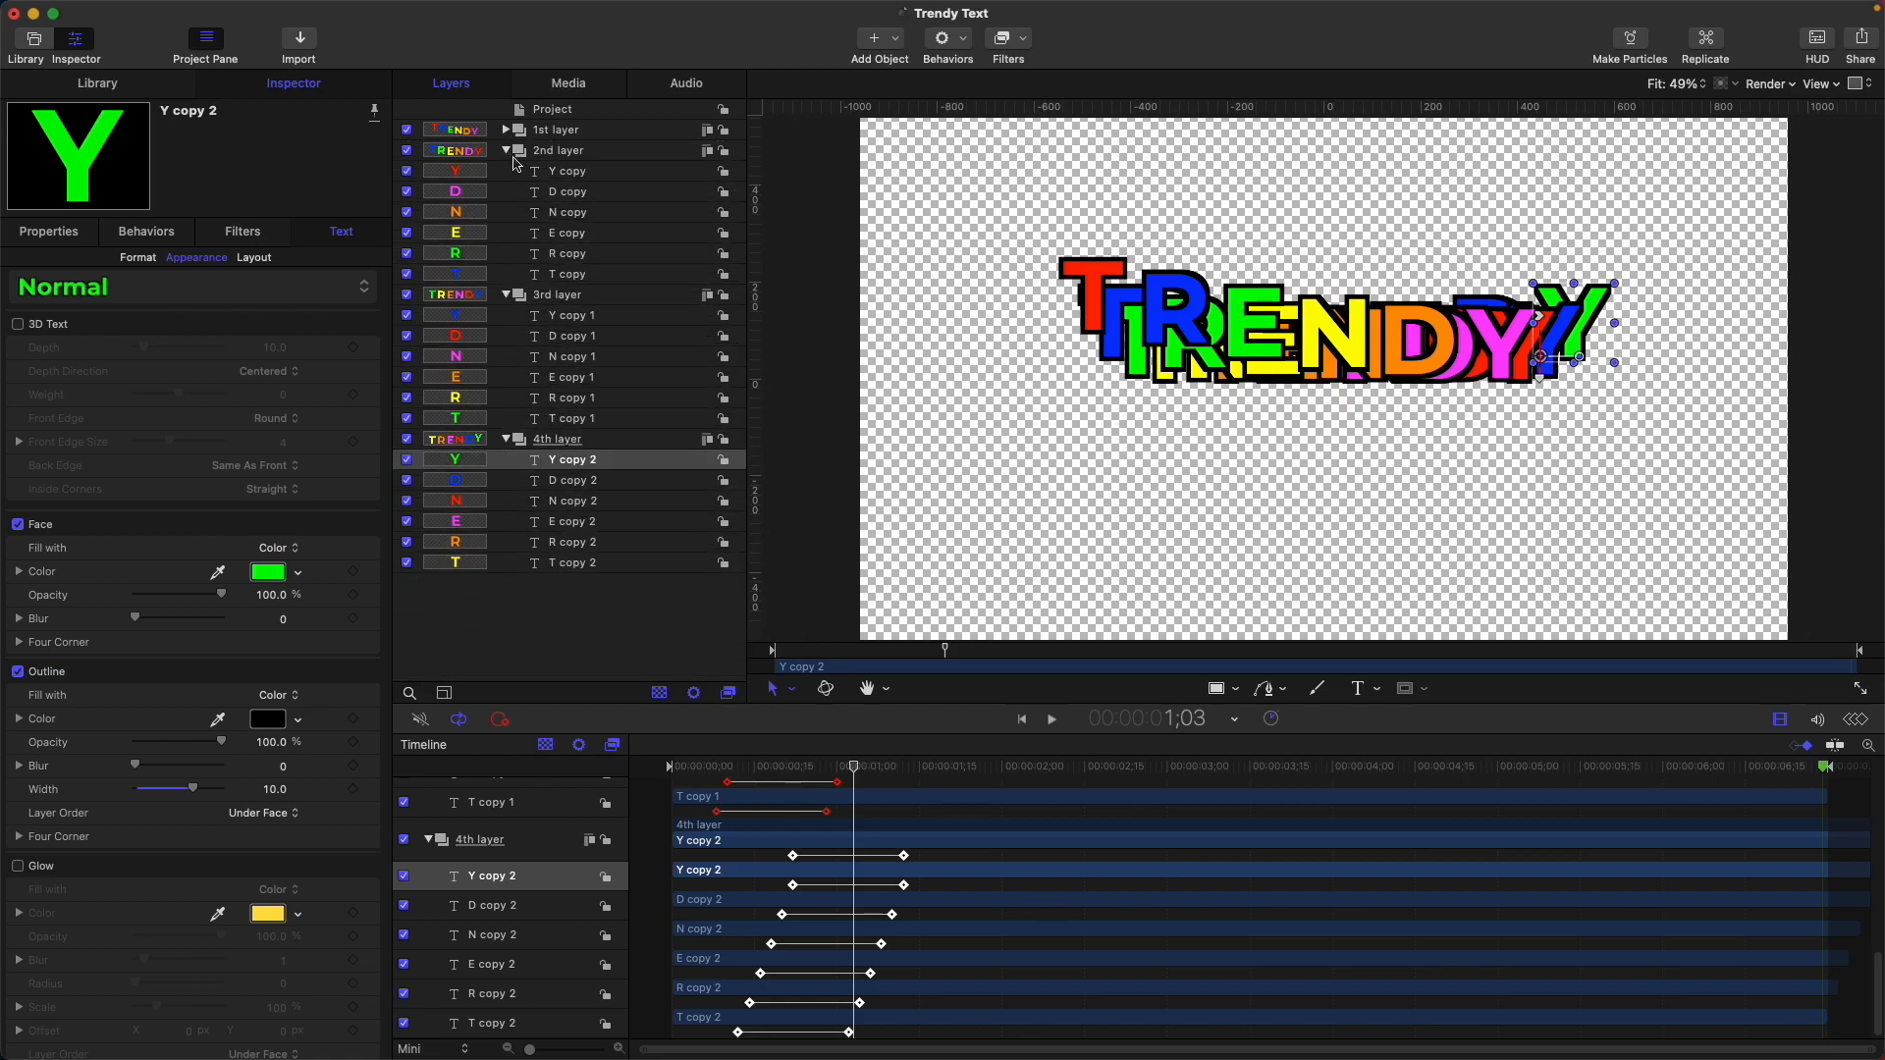
click(505, 150)
click(506, 170)
click(506, 191)
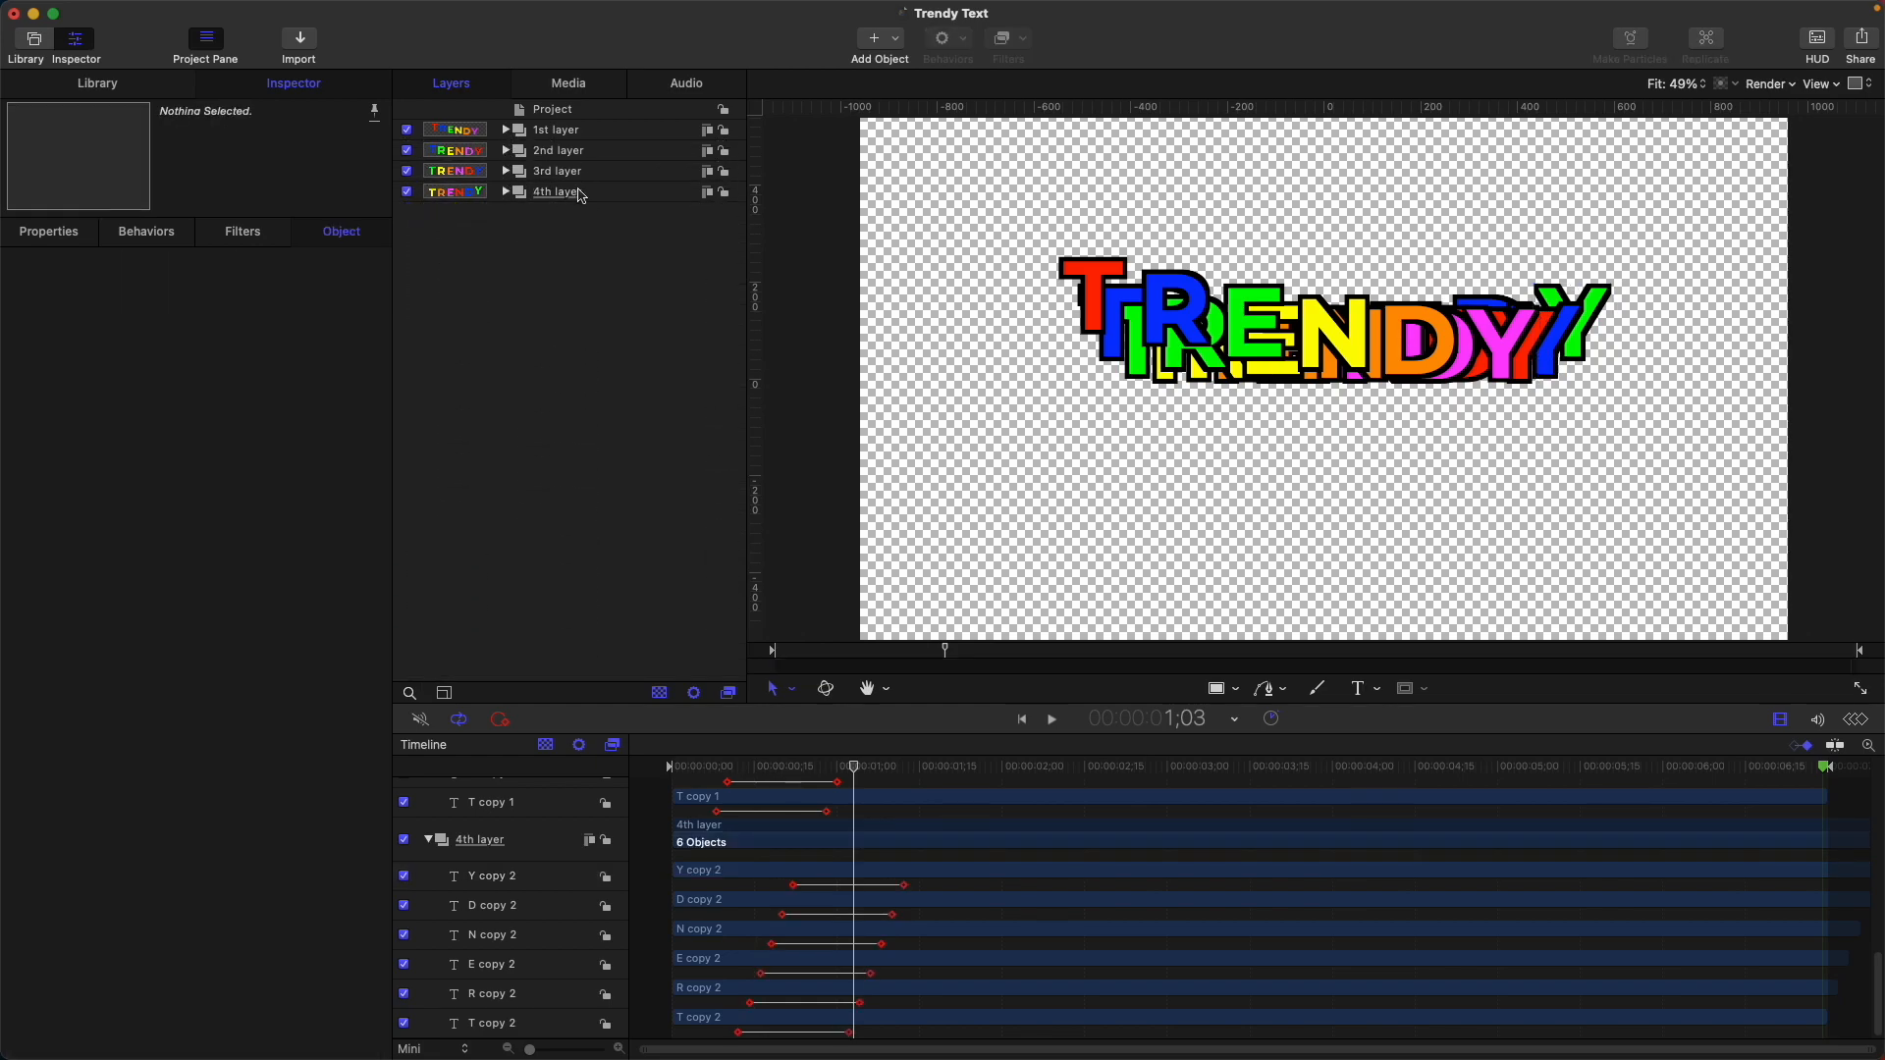
click(557, 192)
shift+click(579, 131)
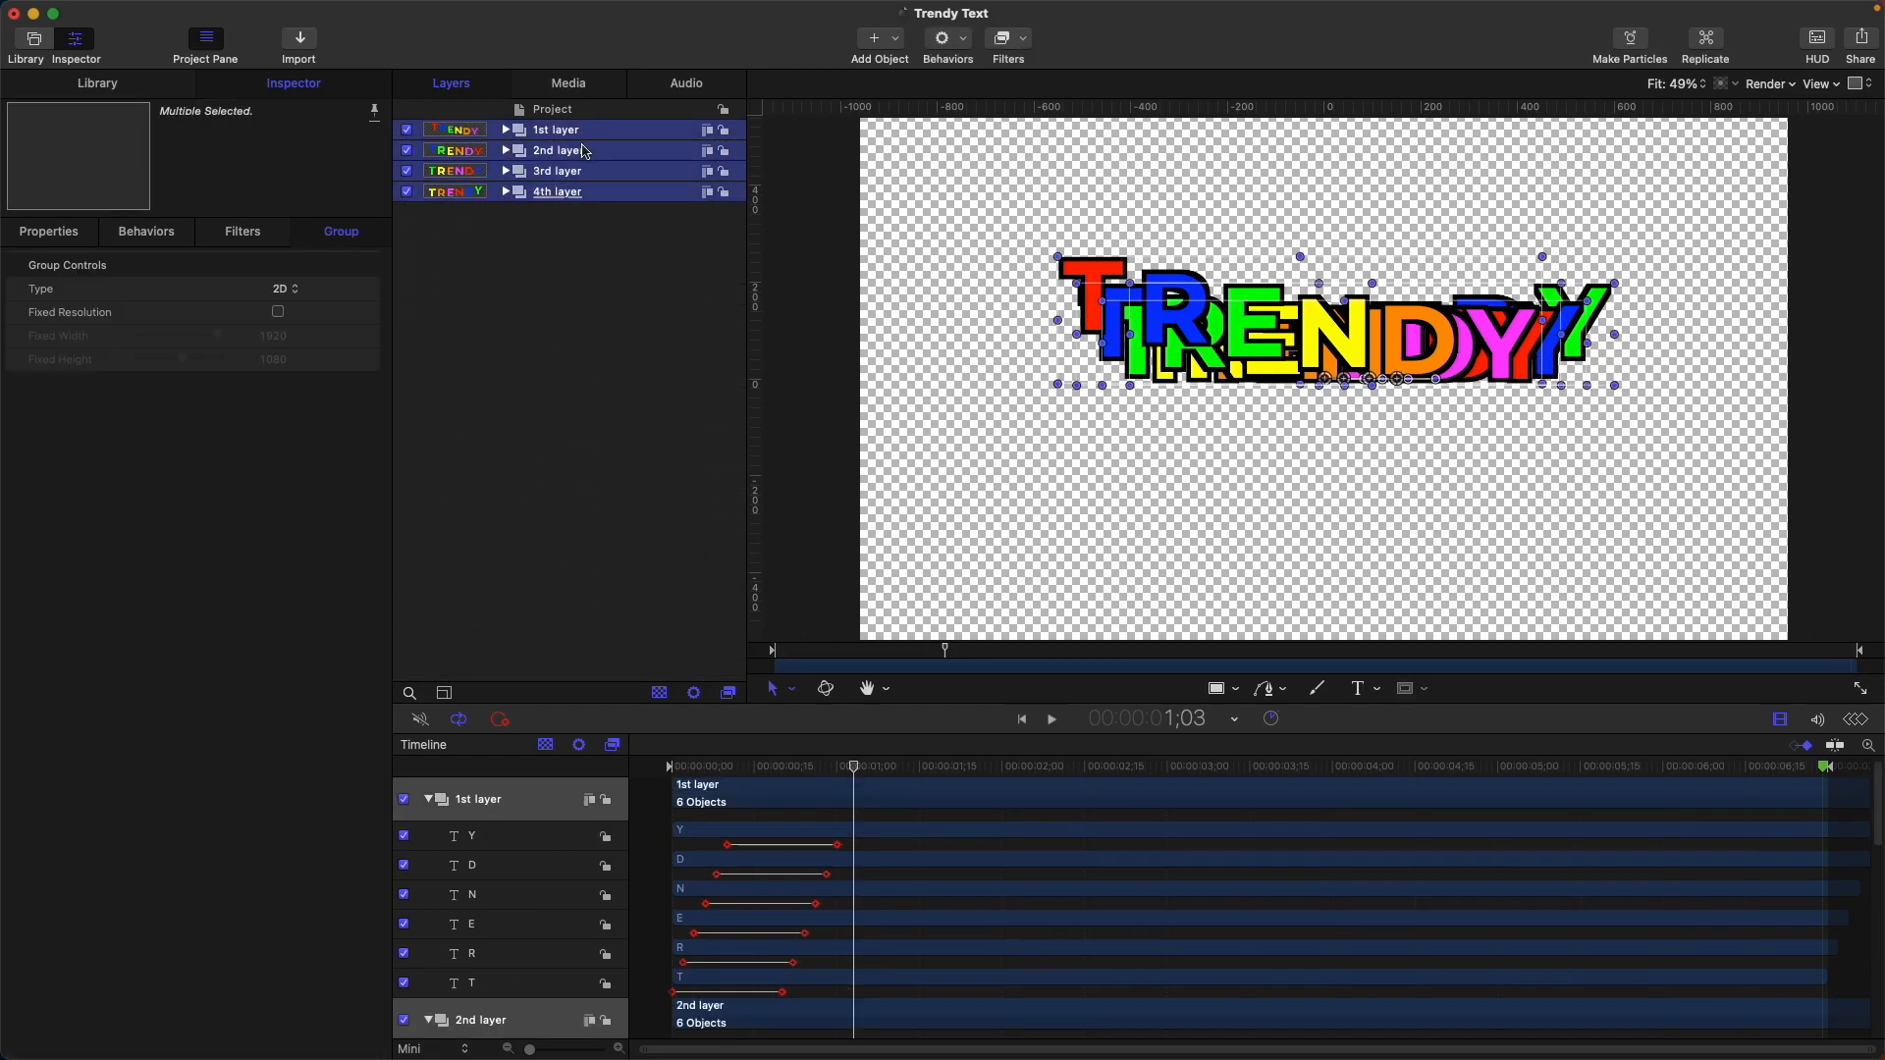
key(super+shift+g)
Step: Rename the new parent group as TRENDY TEXT
double_click(586, 137)
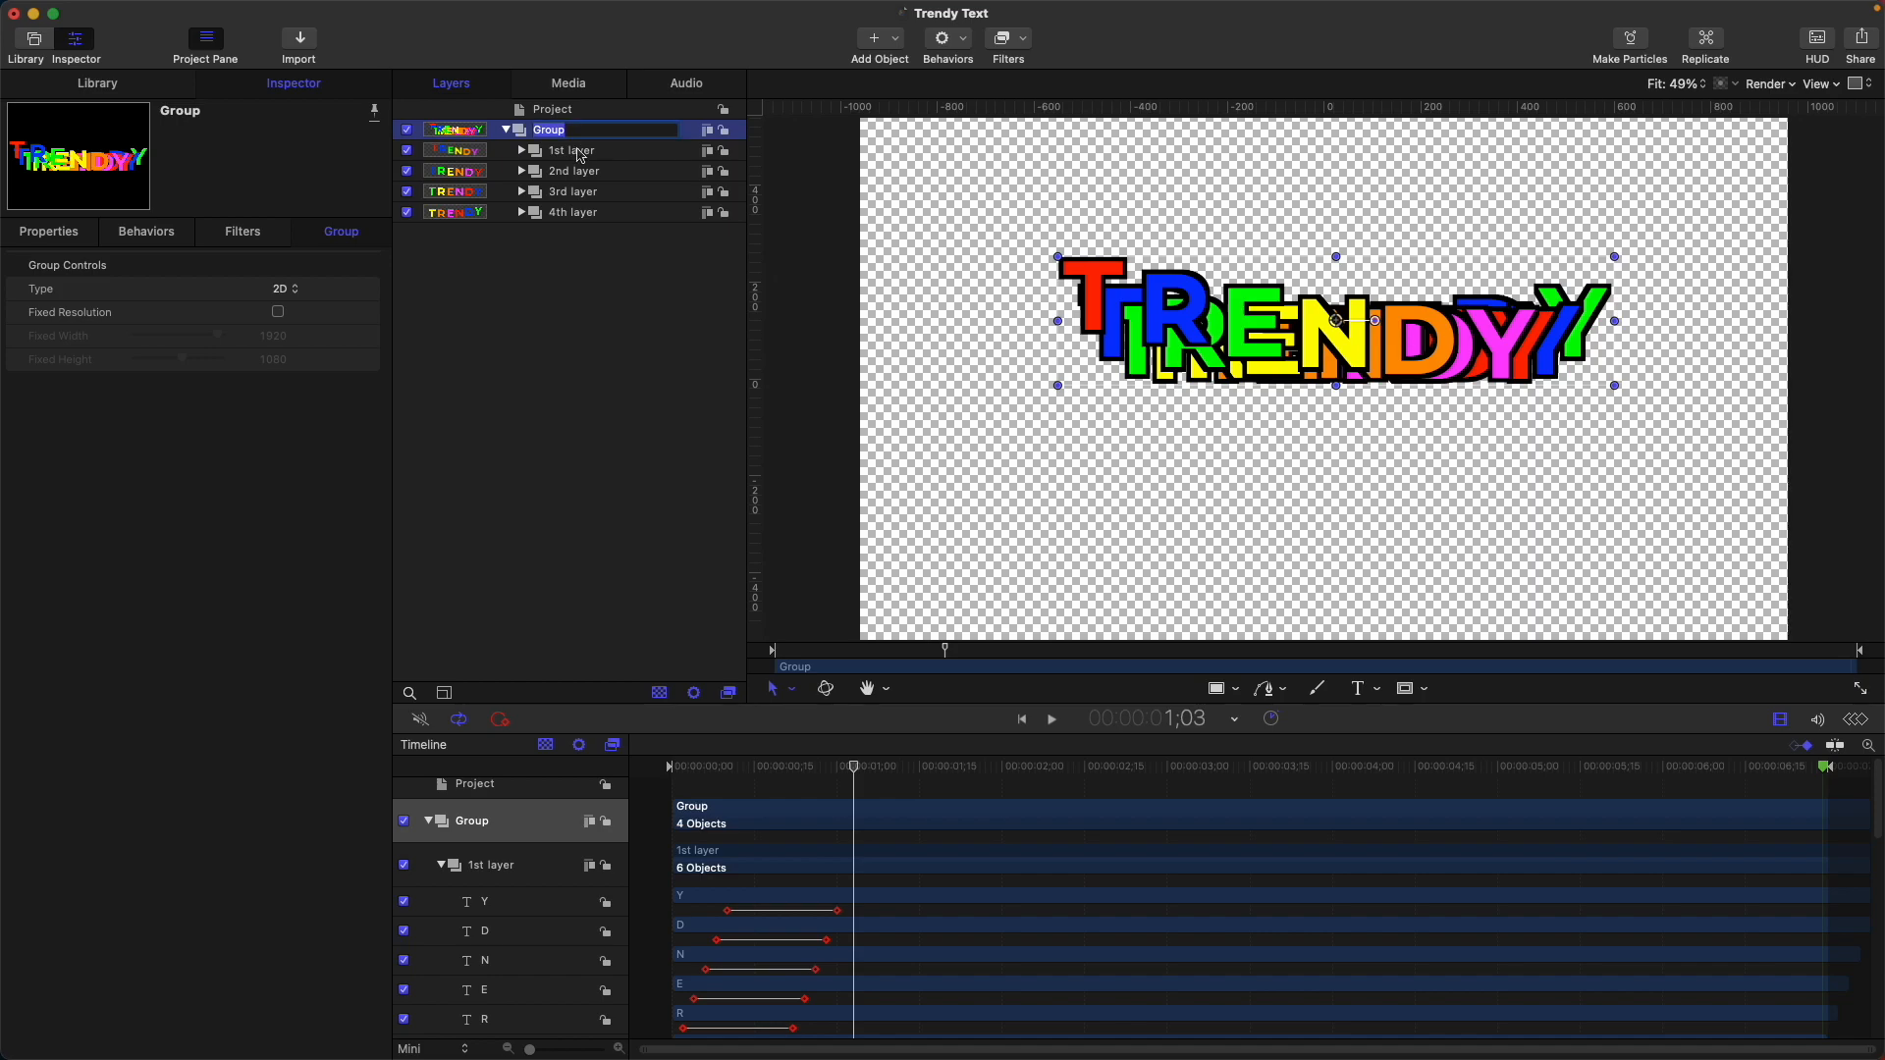
text(TRENDY TEXT)
key(Return)
Step: Play back the grouped text animation and return to its first frame
key(space)
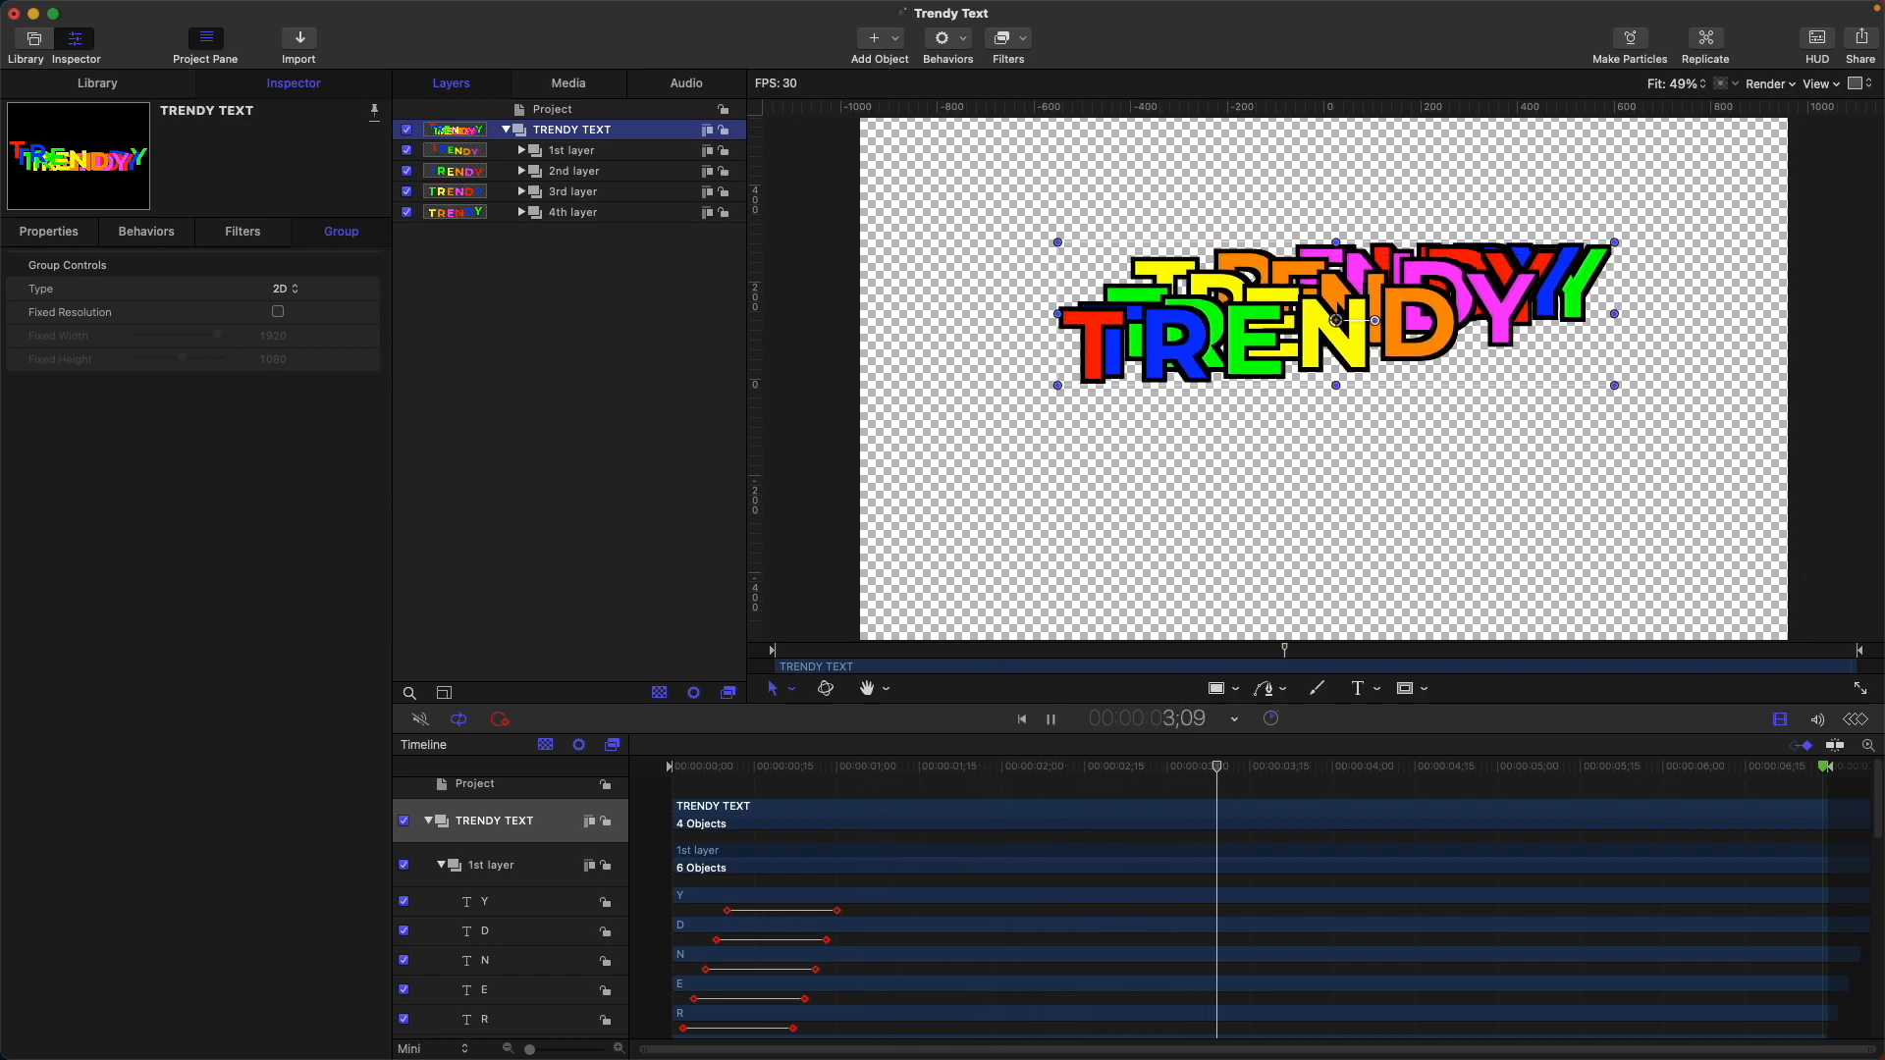
key(space)
key(Home)
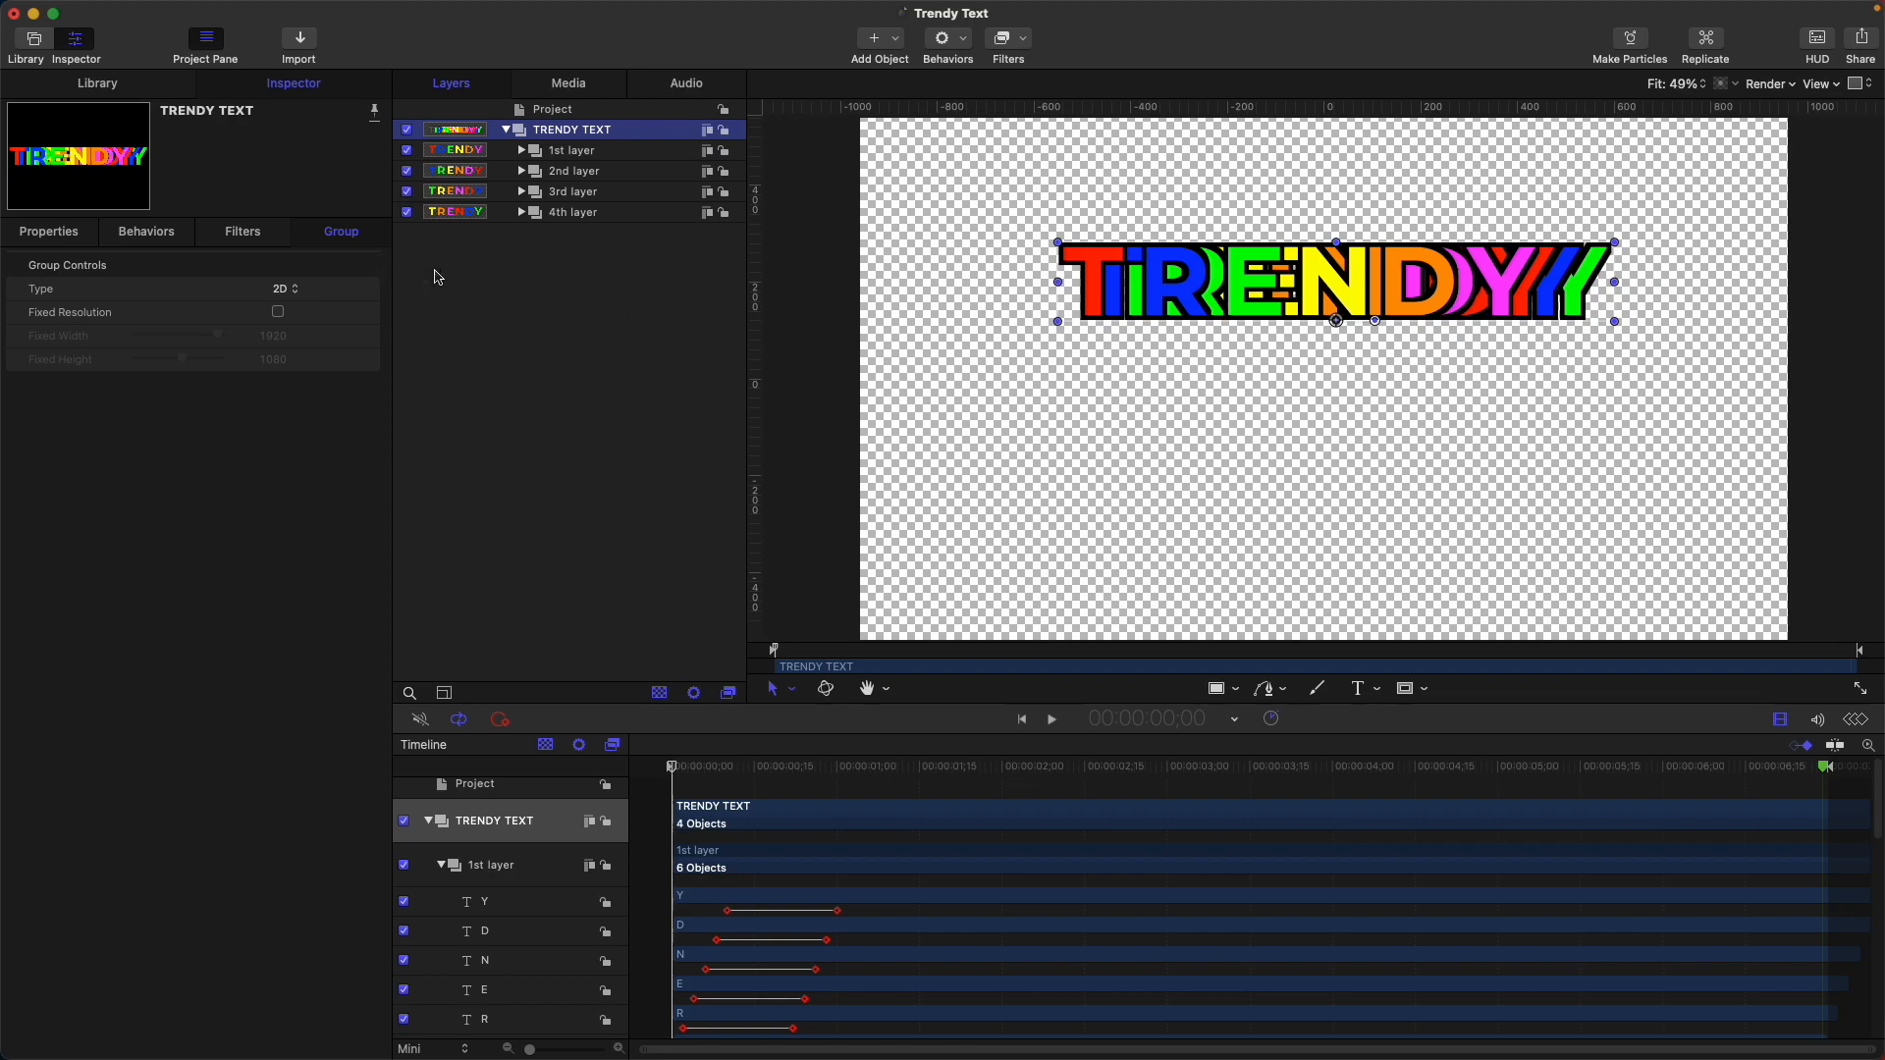
Step: Add a Grid generator to the project and send its group behind the TRENDY TEXT group
click(505, 128)
click(539, 254)
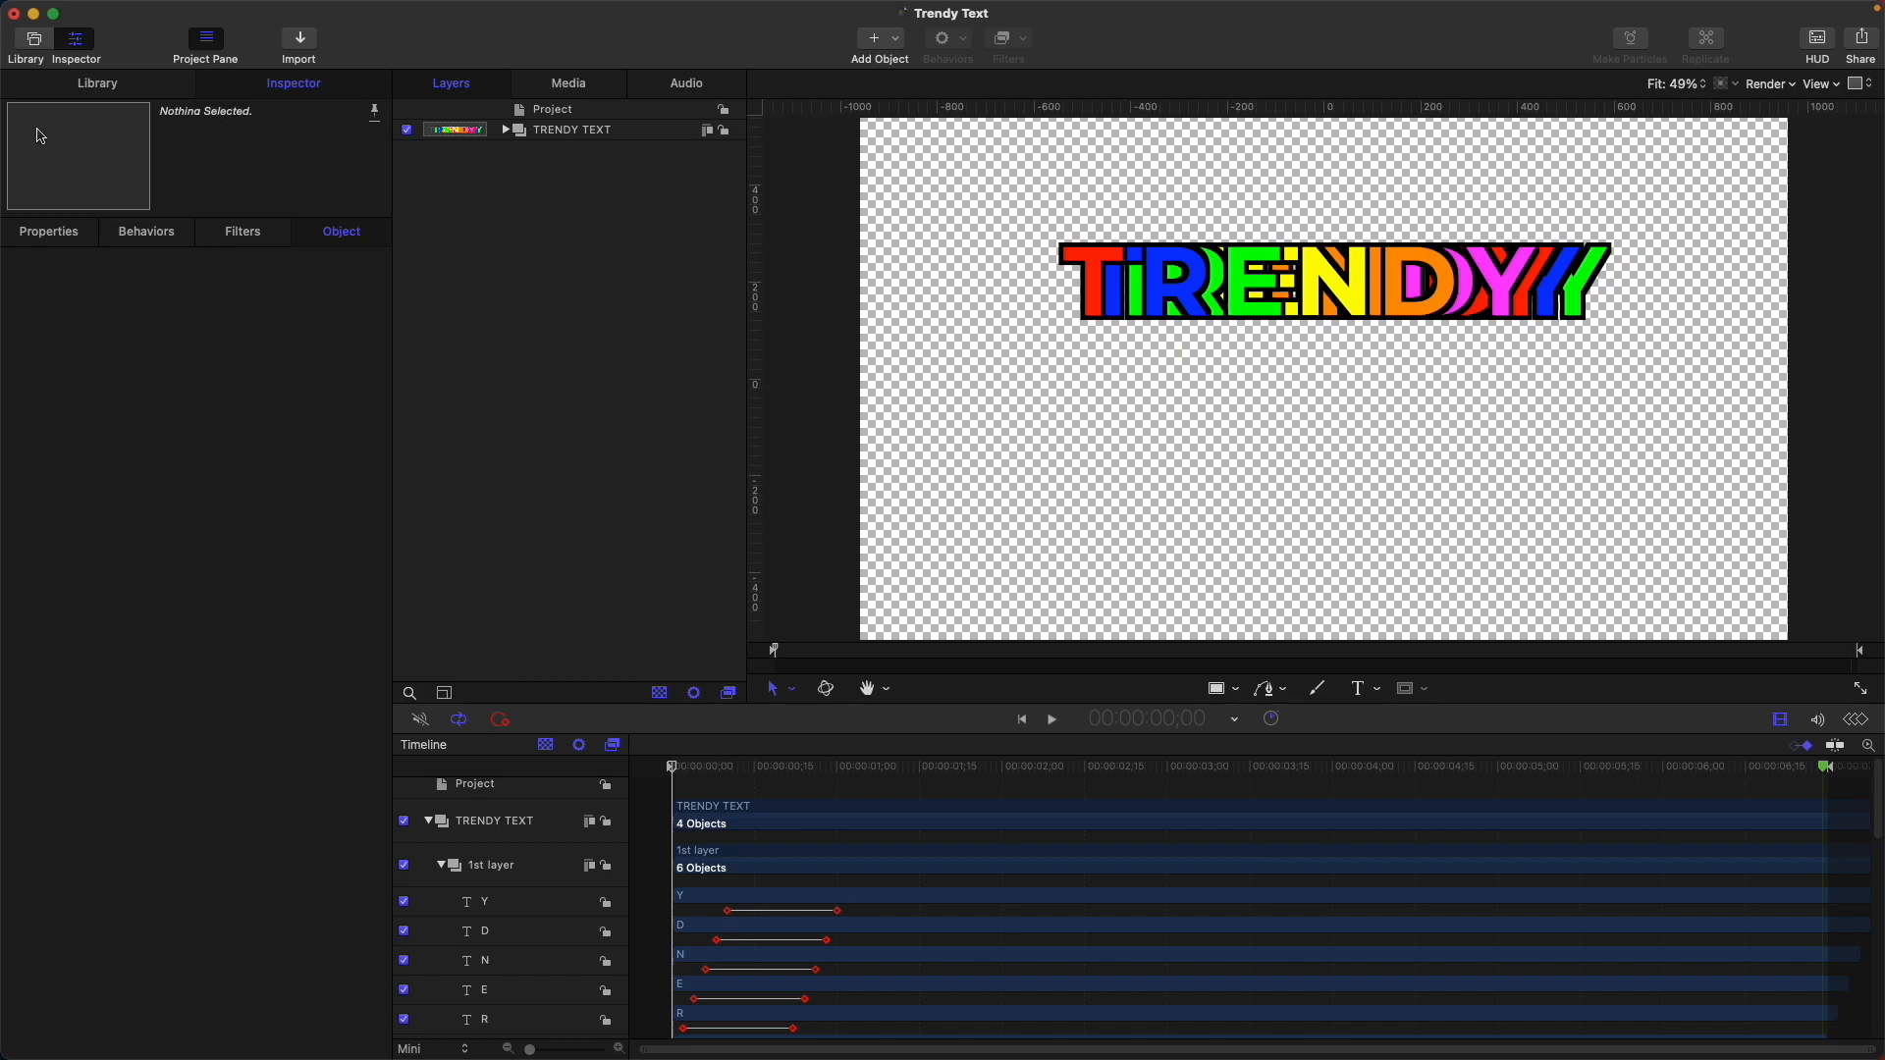
click(97, 83)
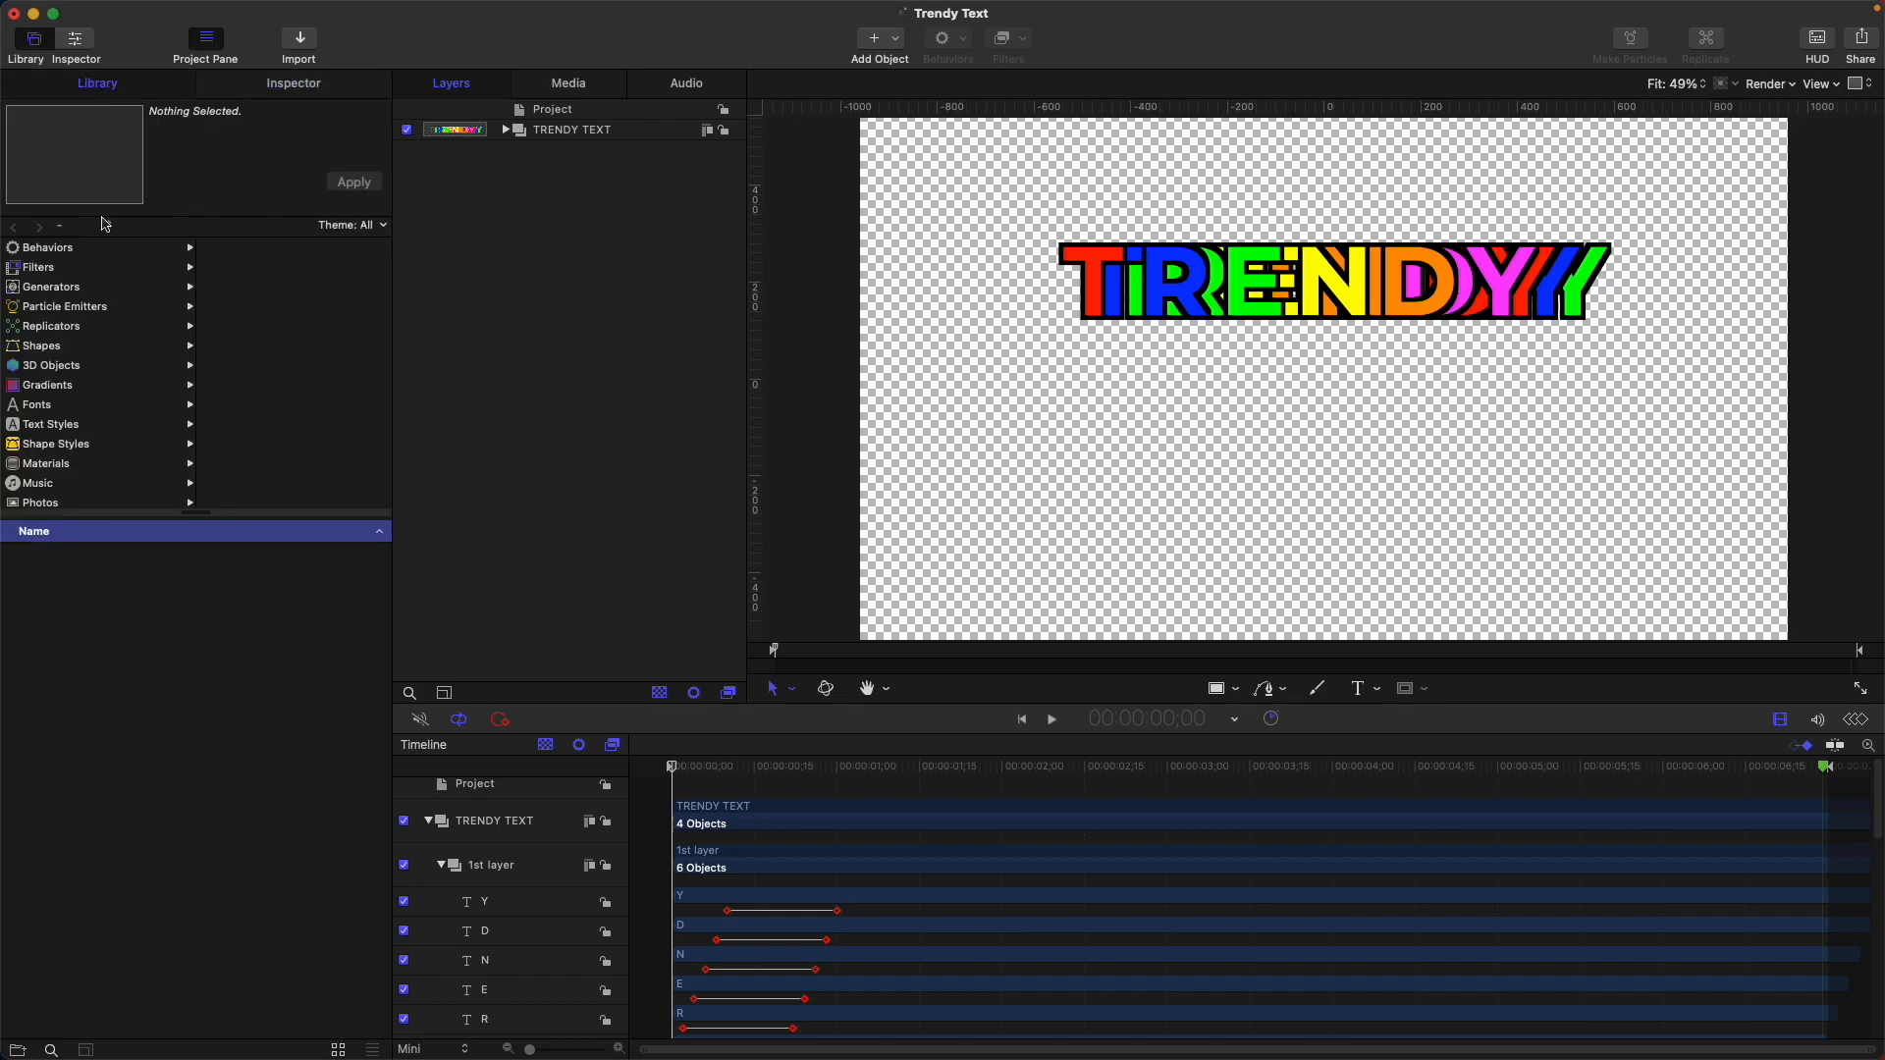
click(71, 291)
click(285, 295)
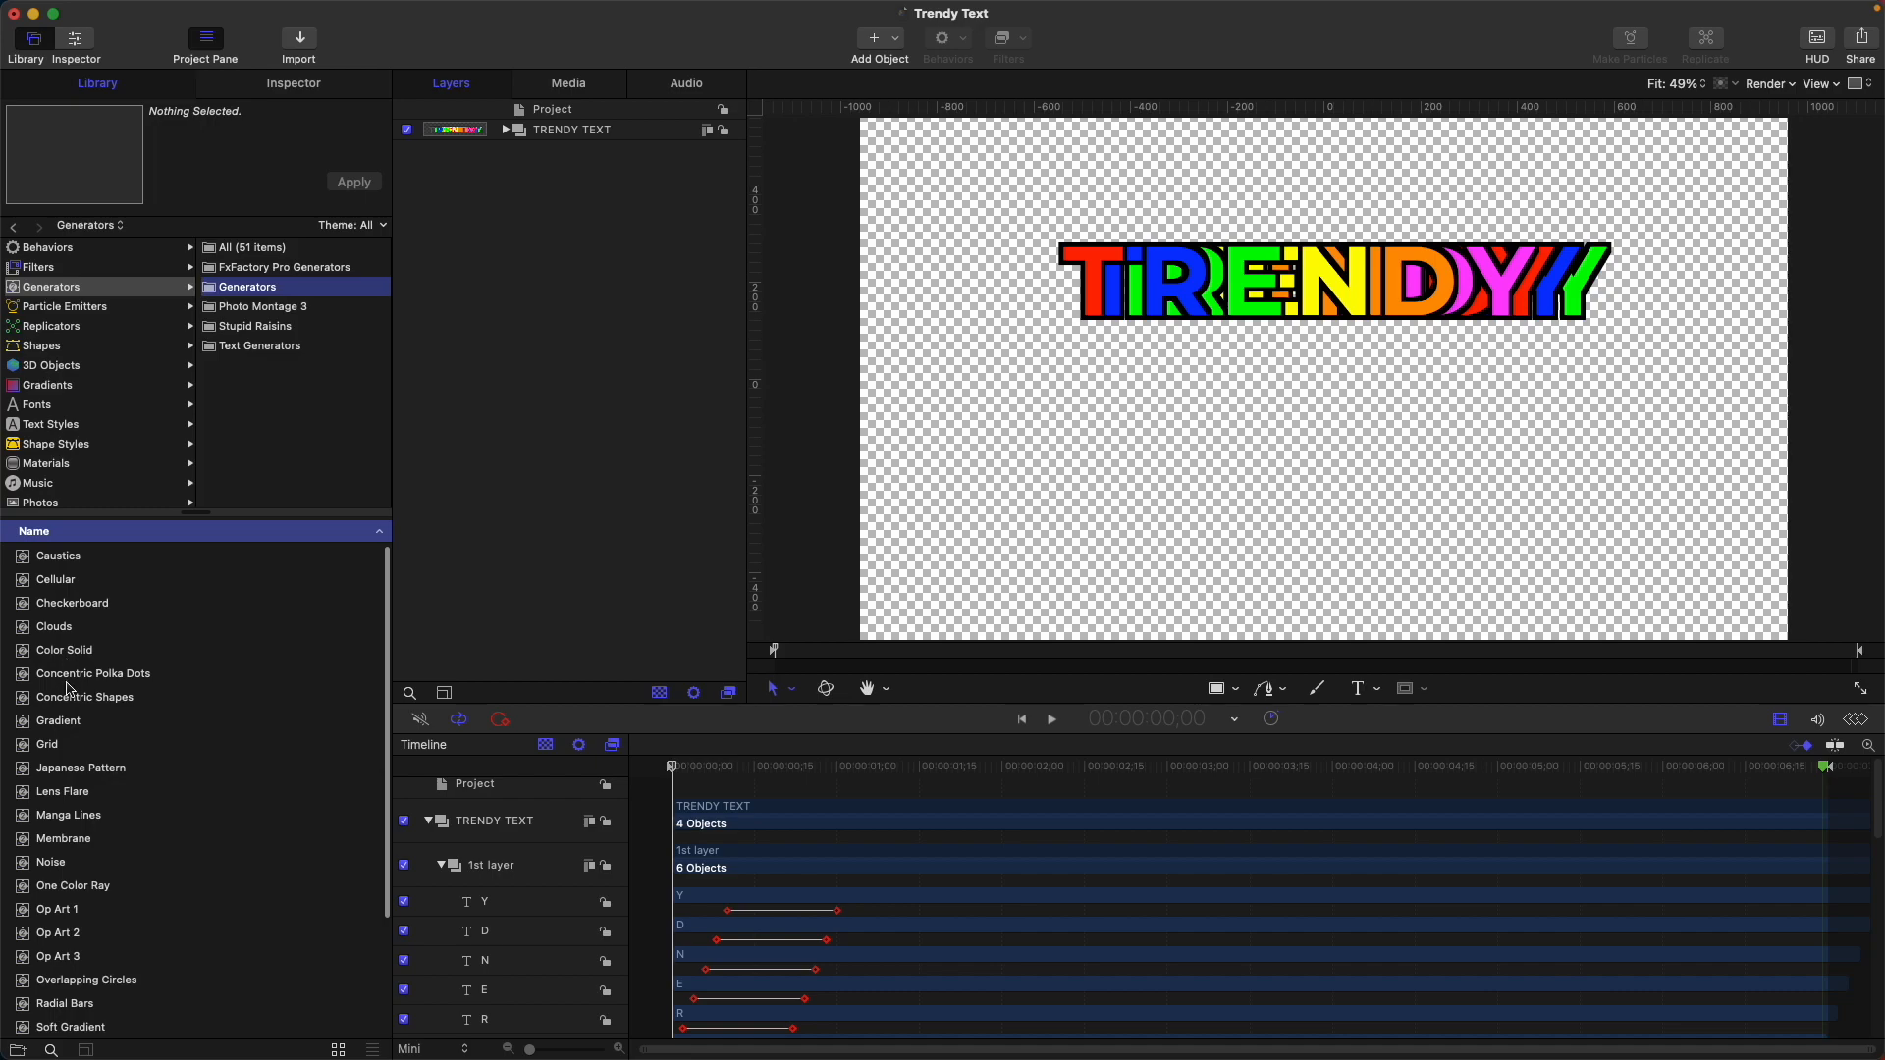
click(72, 753)
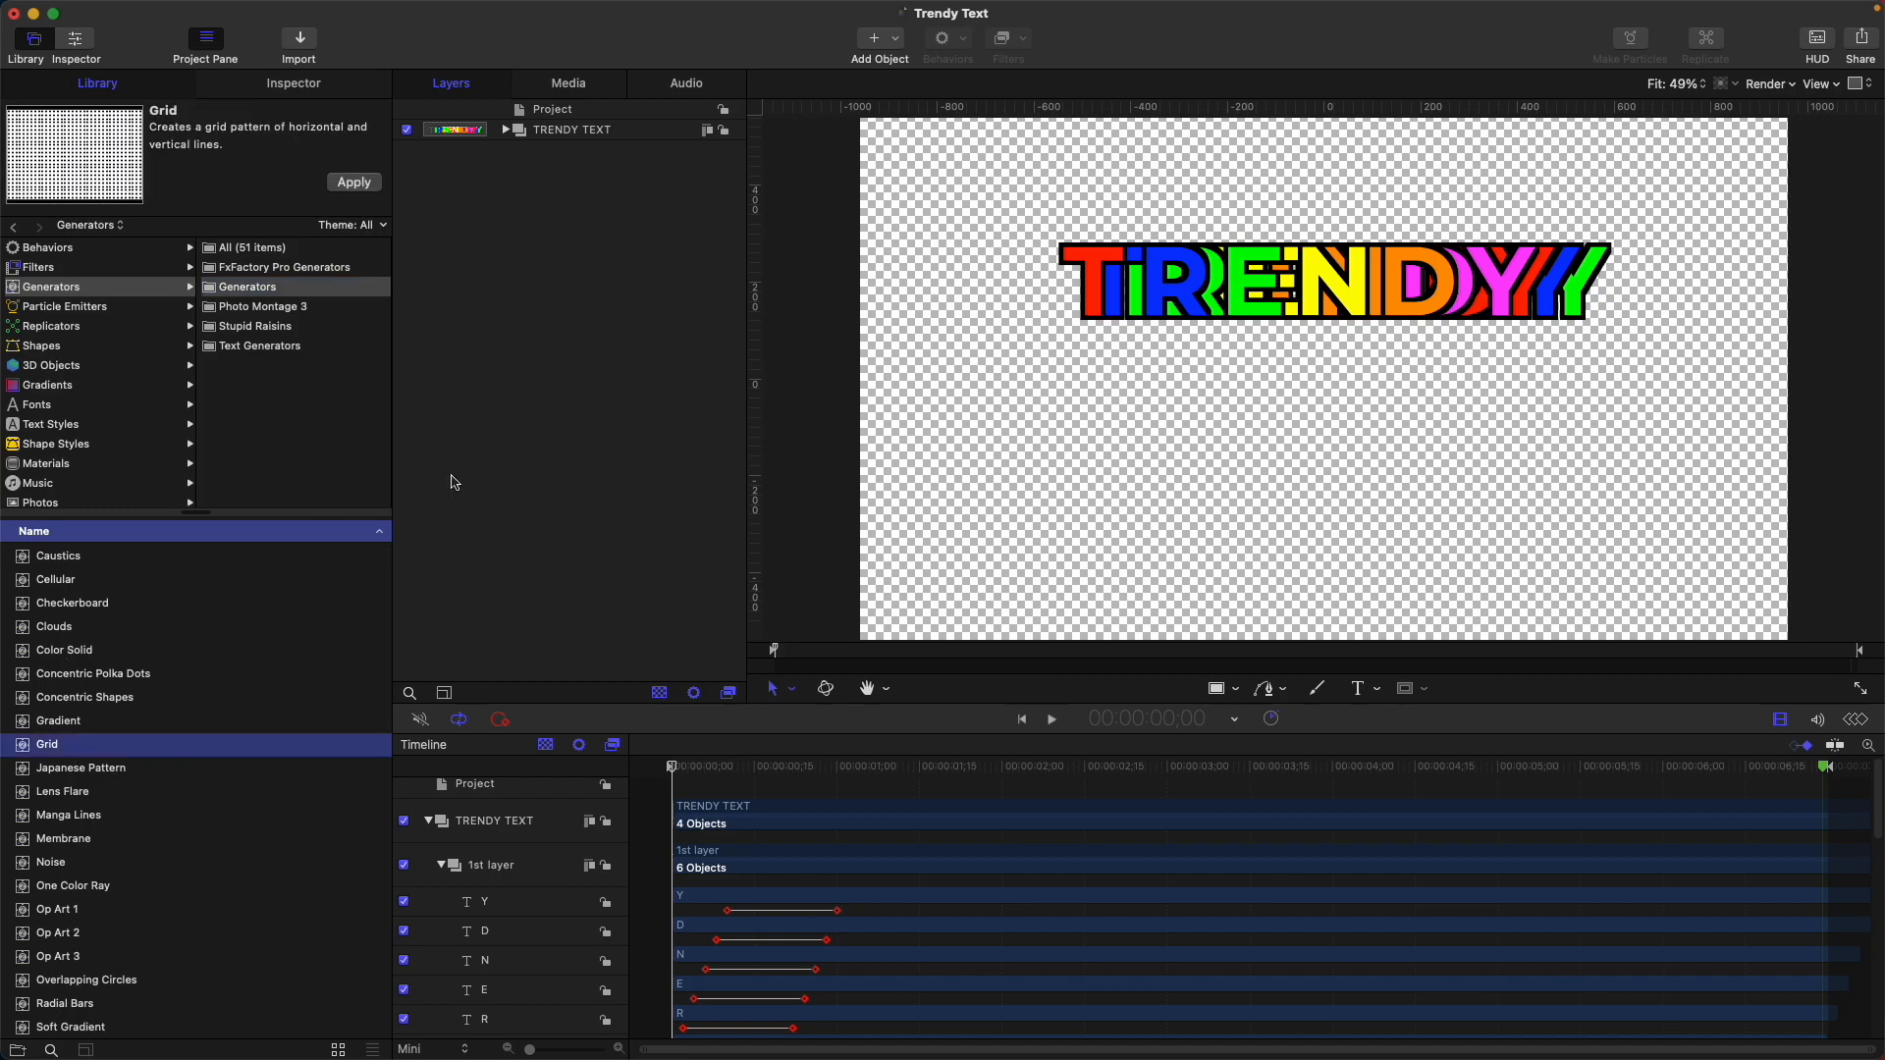
click(294, 84)
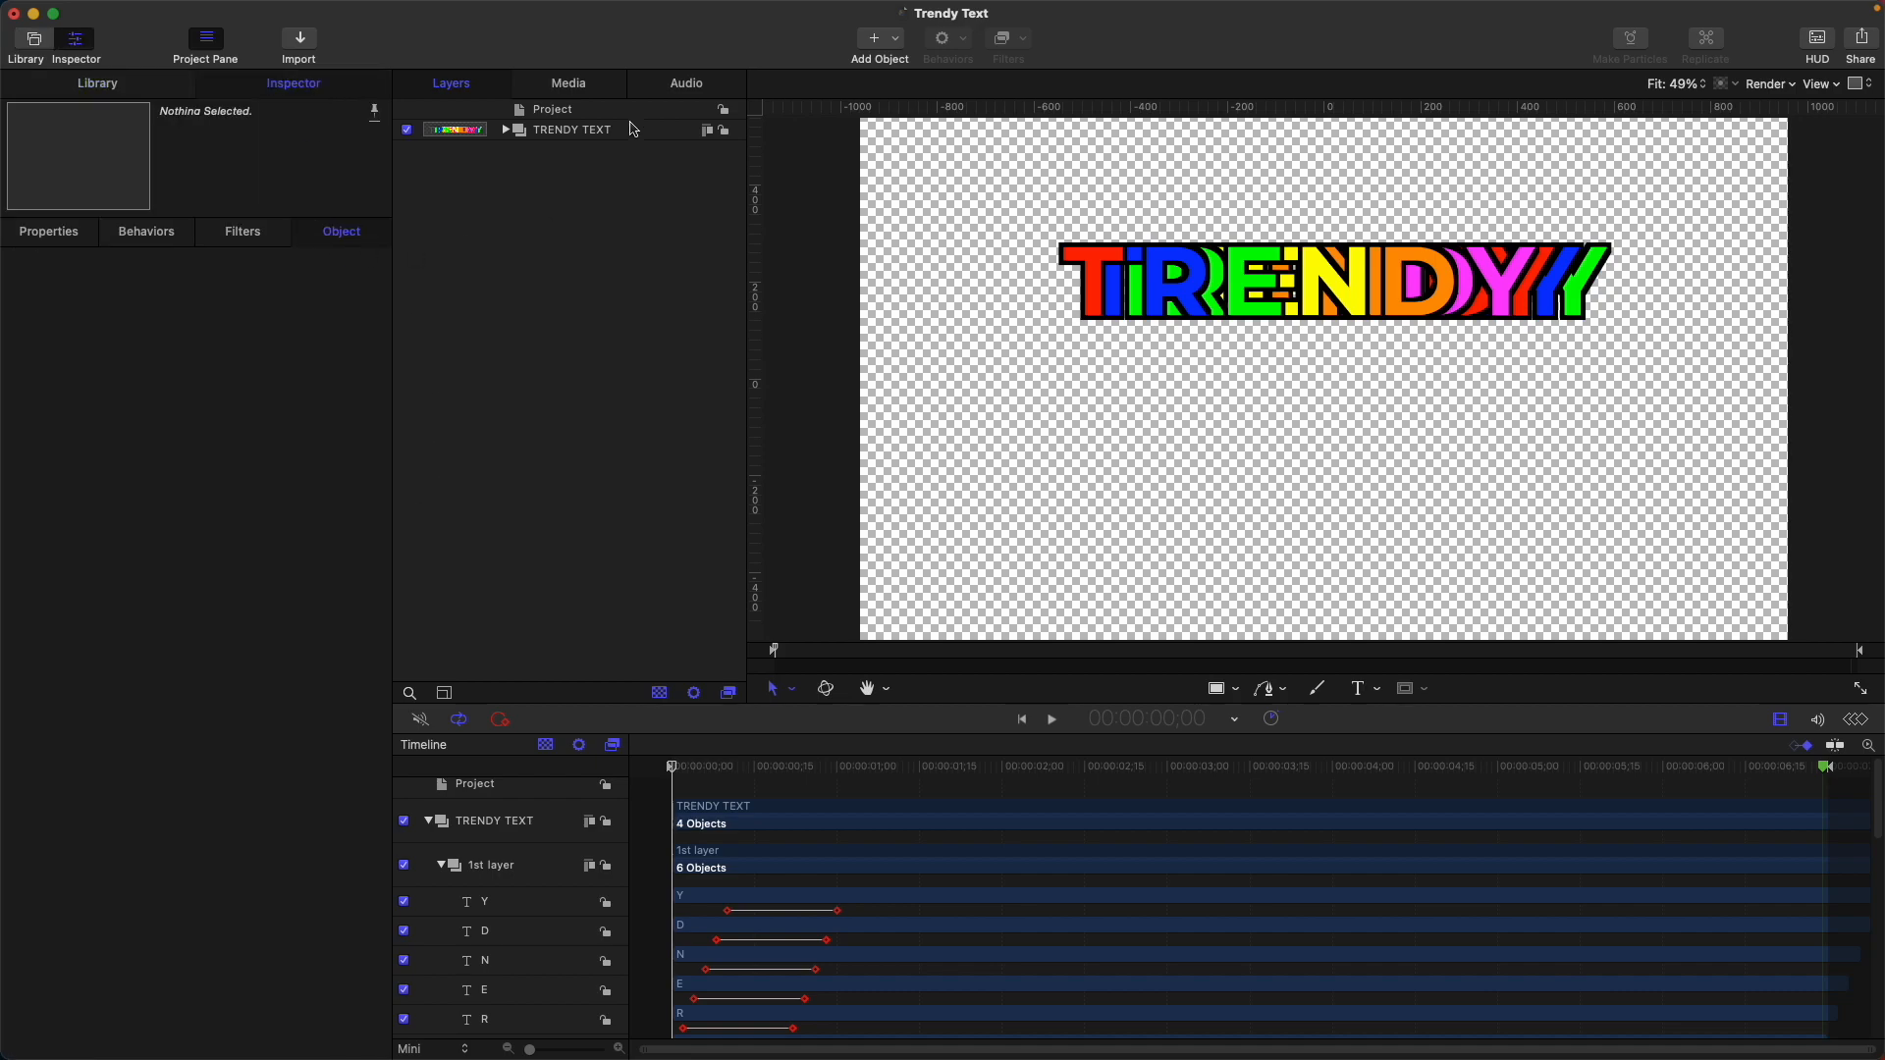
click(155, 89)
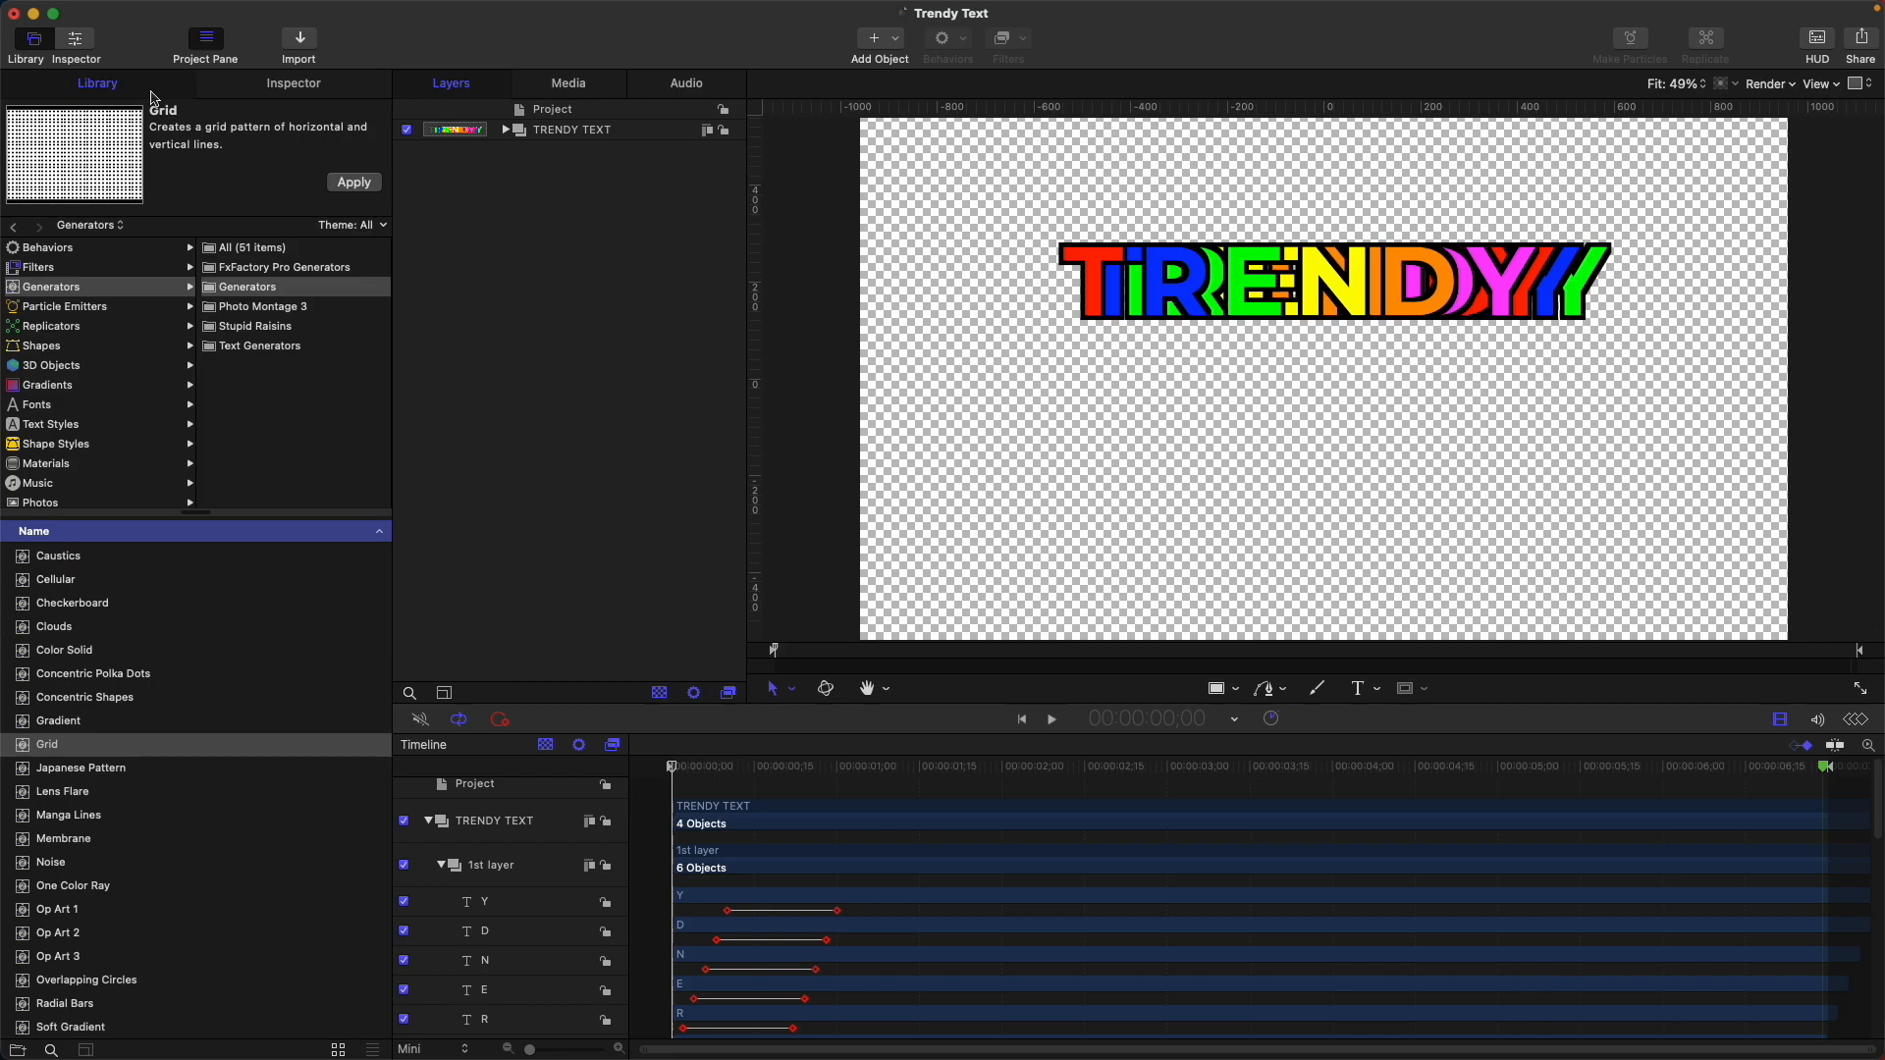
click(354, 182)
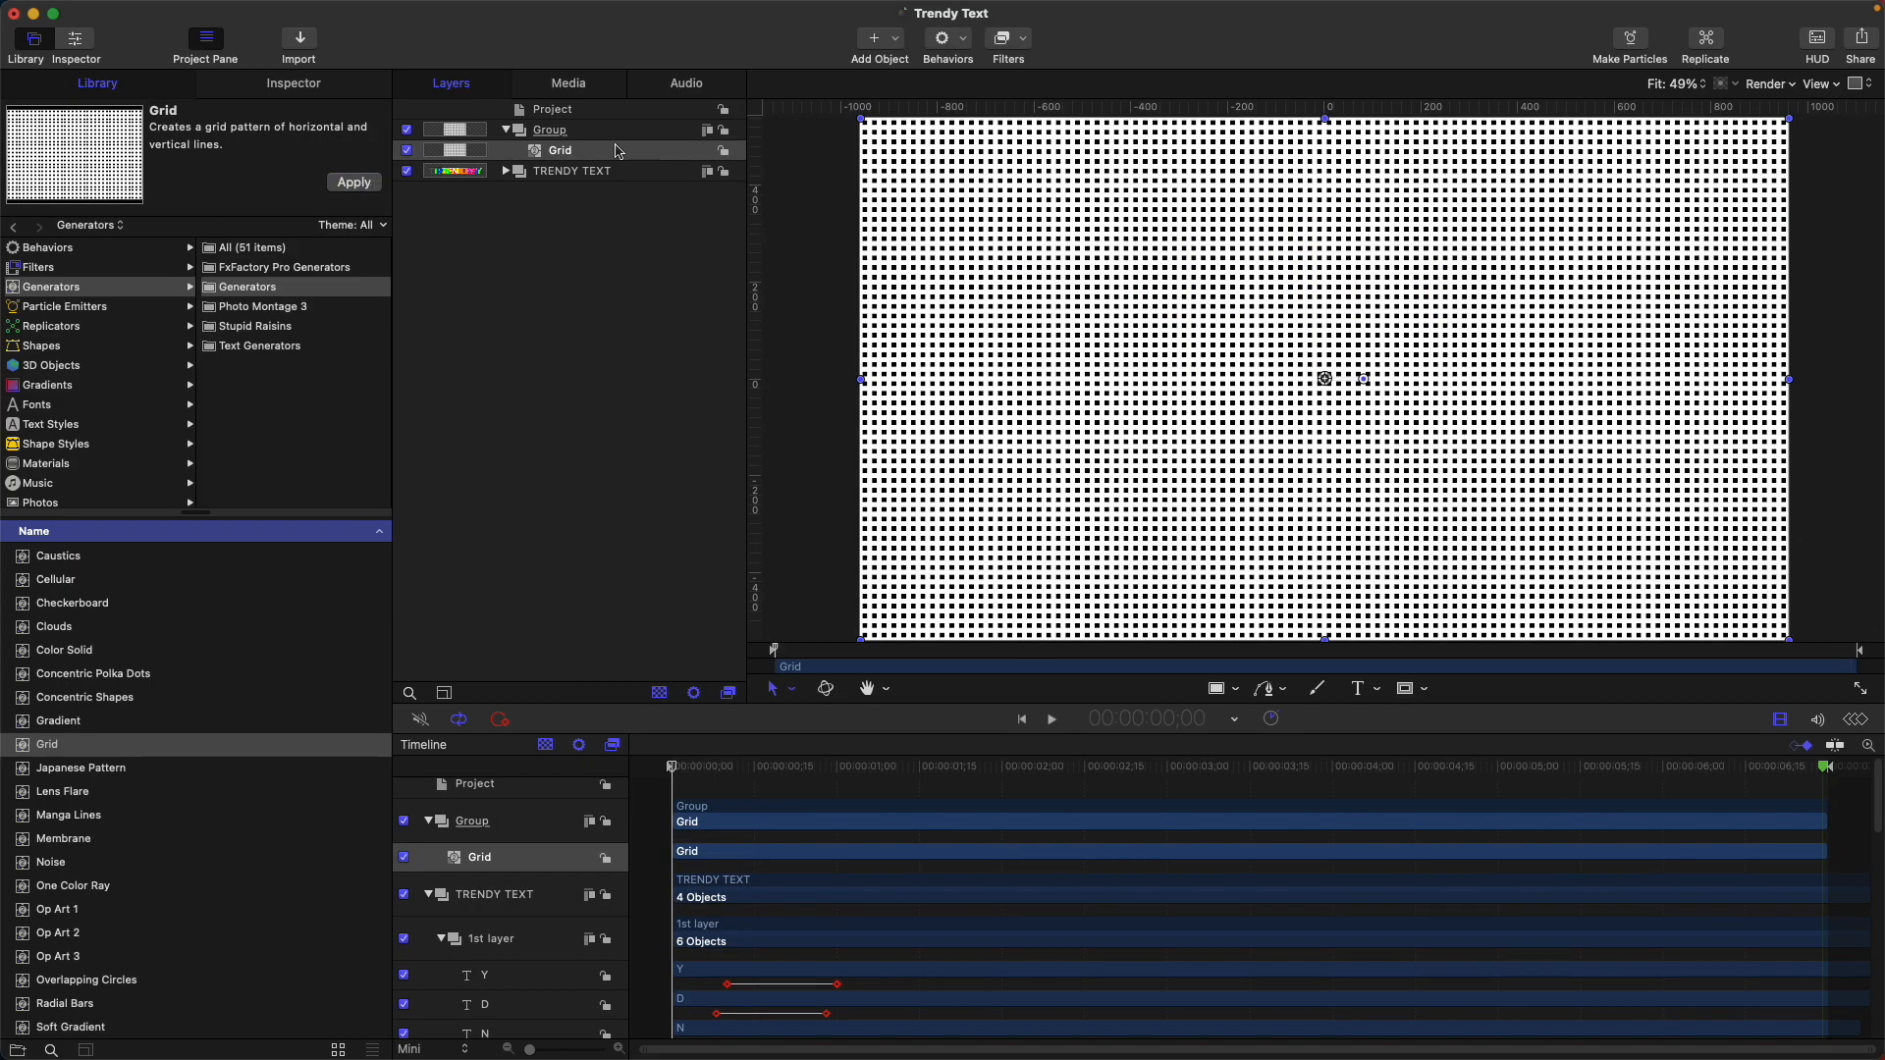
click(582, 135)
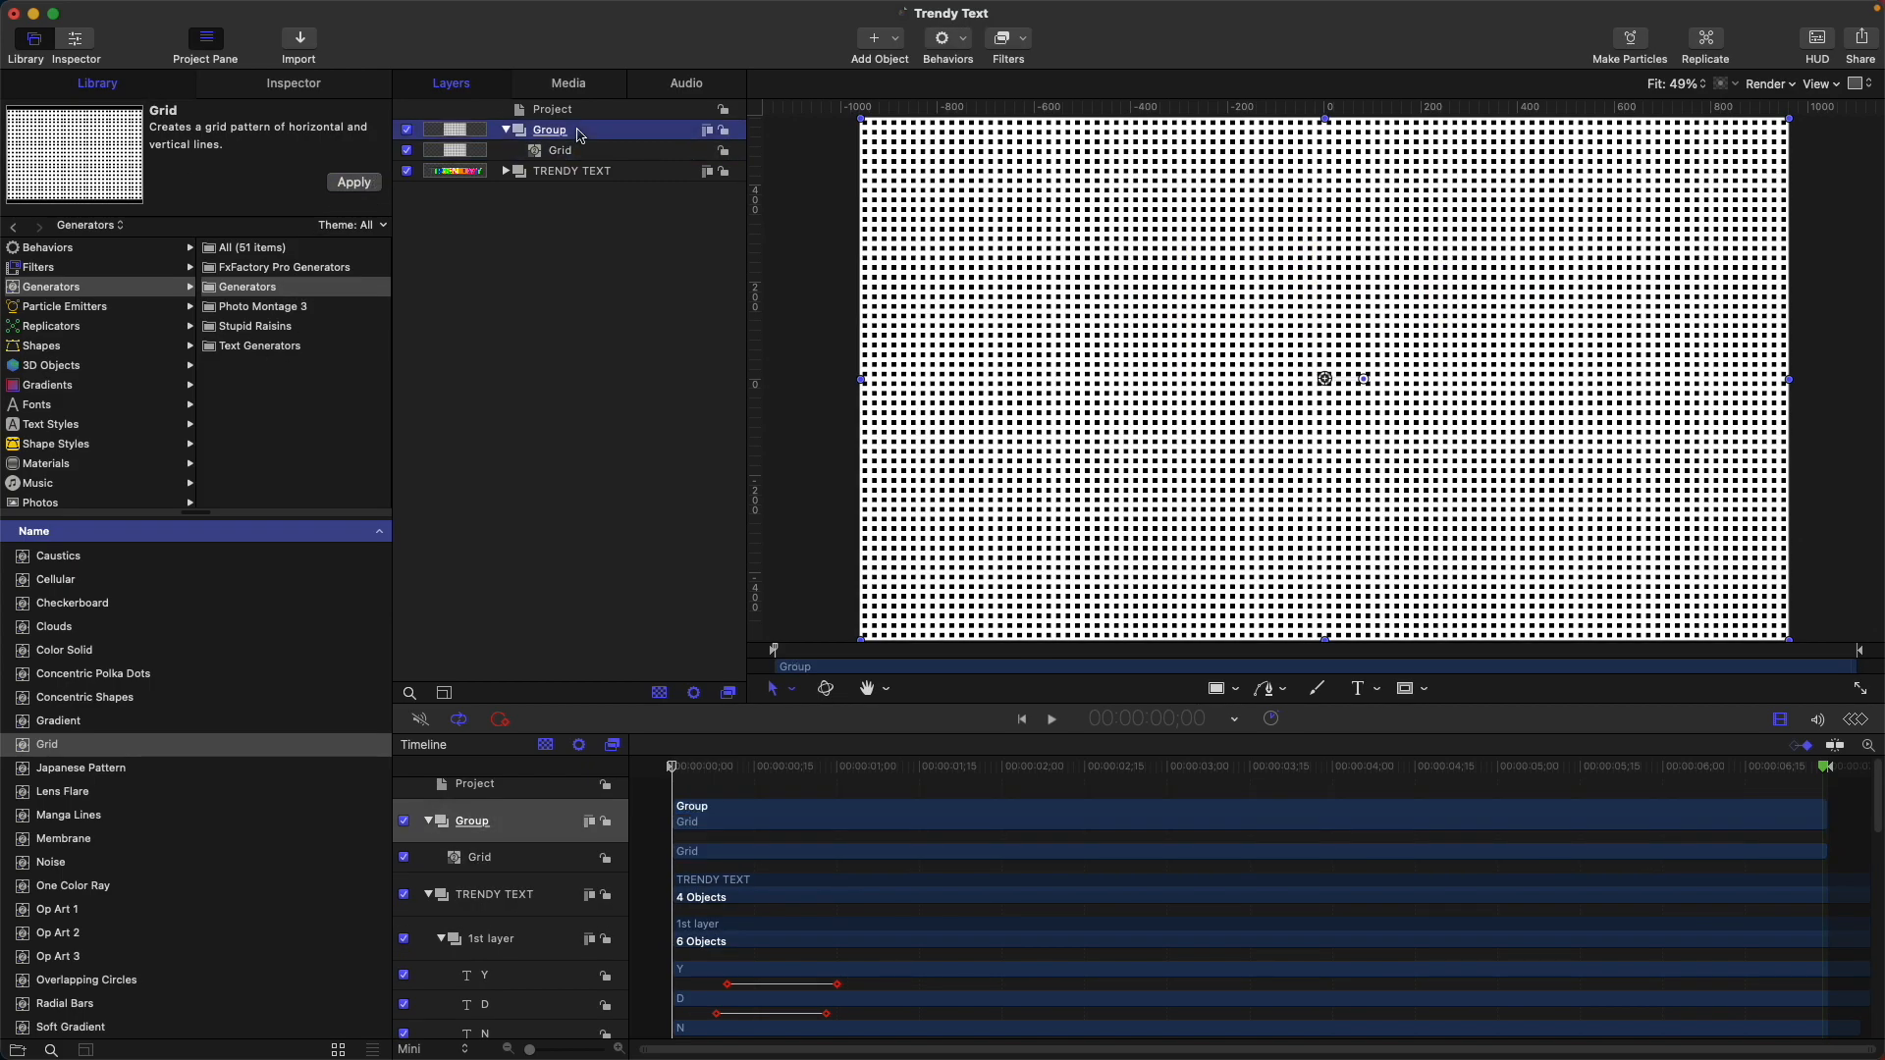
key(super+bracketleft)
Step: Set the Grid generator's line width to 1 and its background colour to Cyan
click(273, 99)
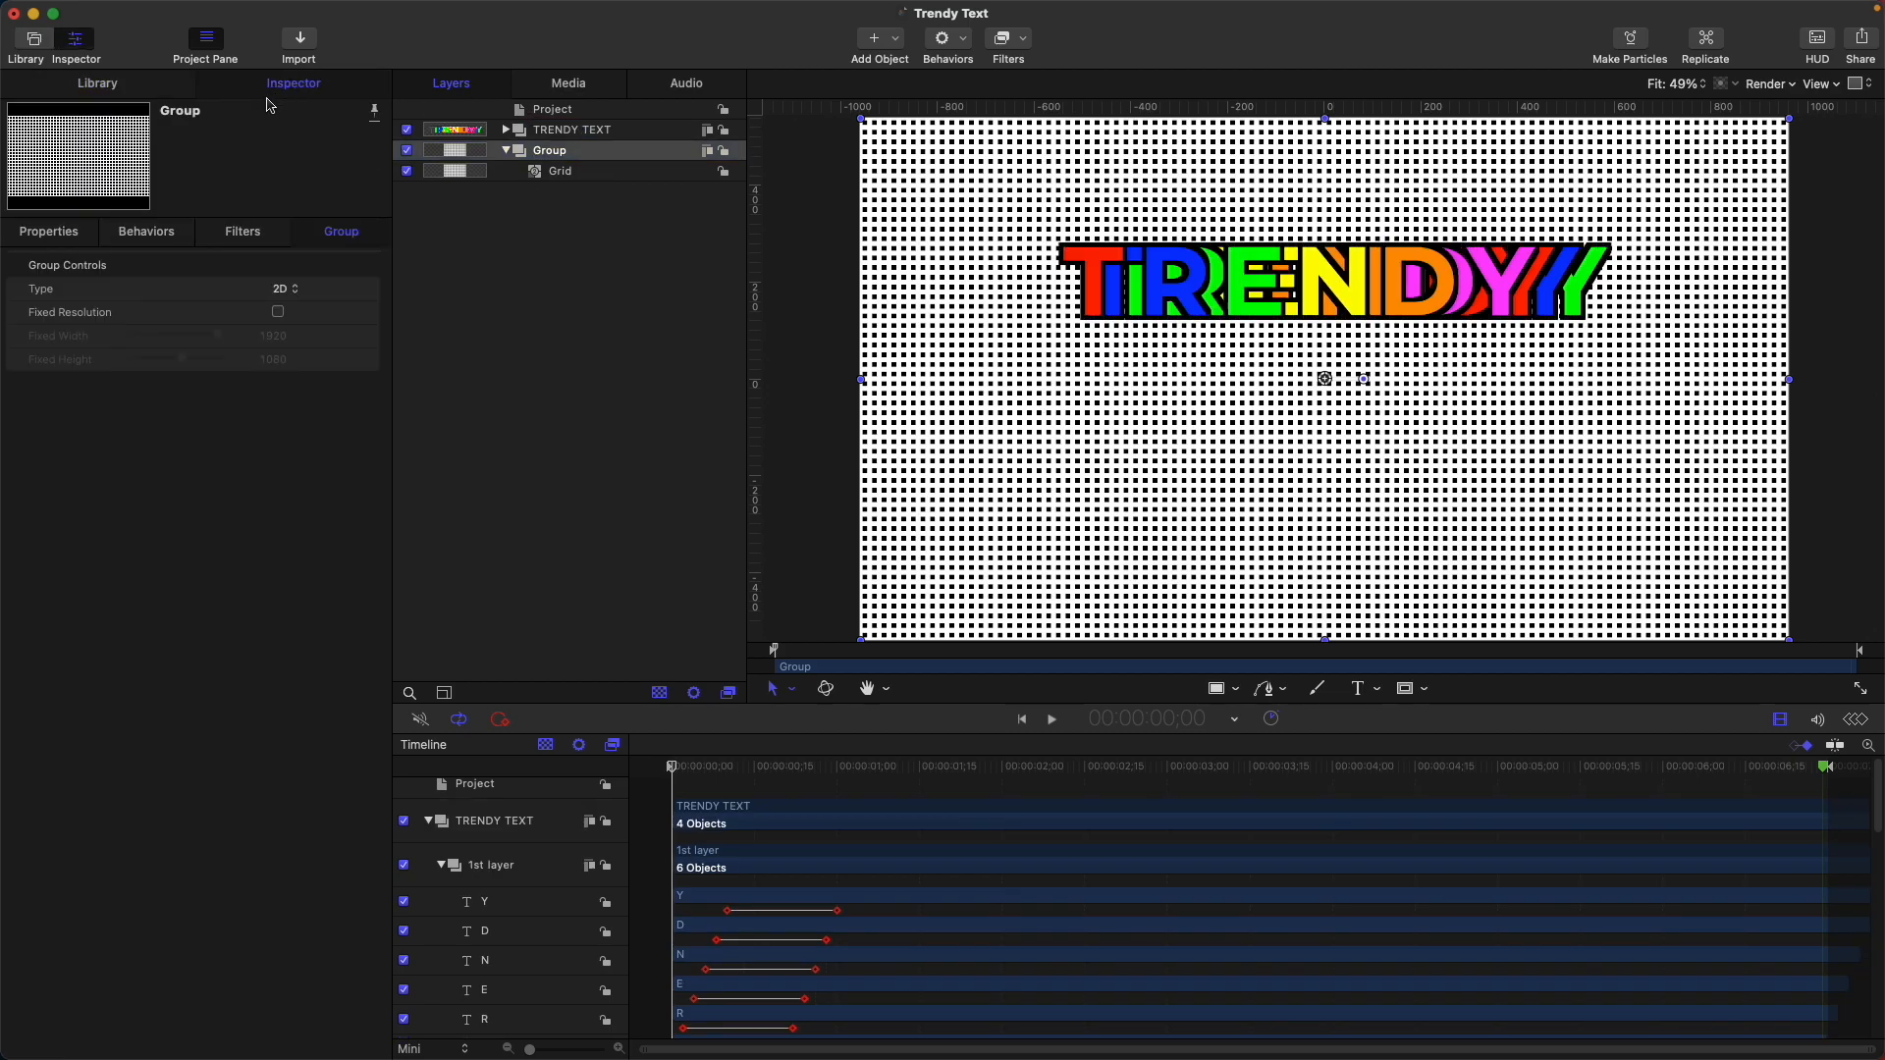
click(569, 174)
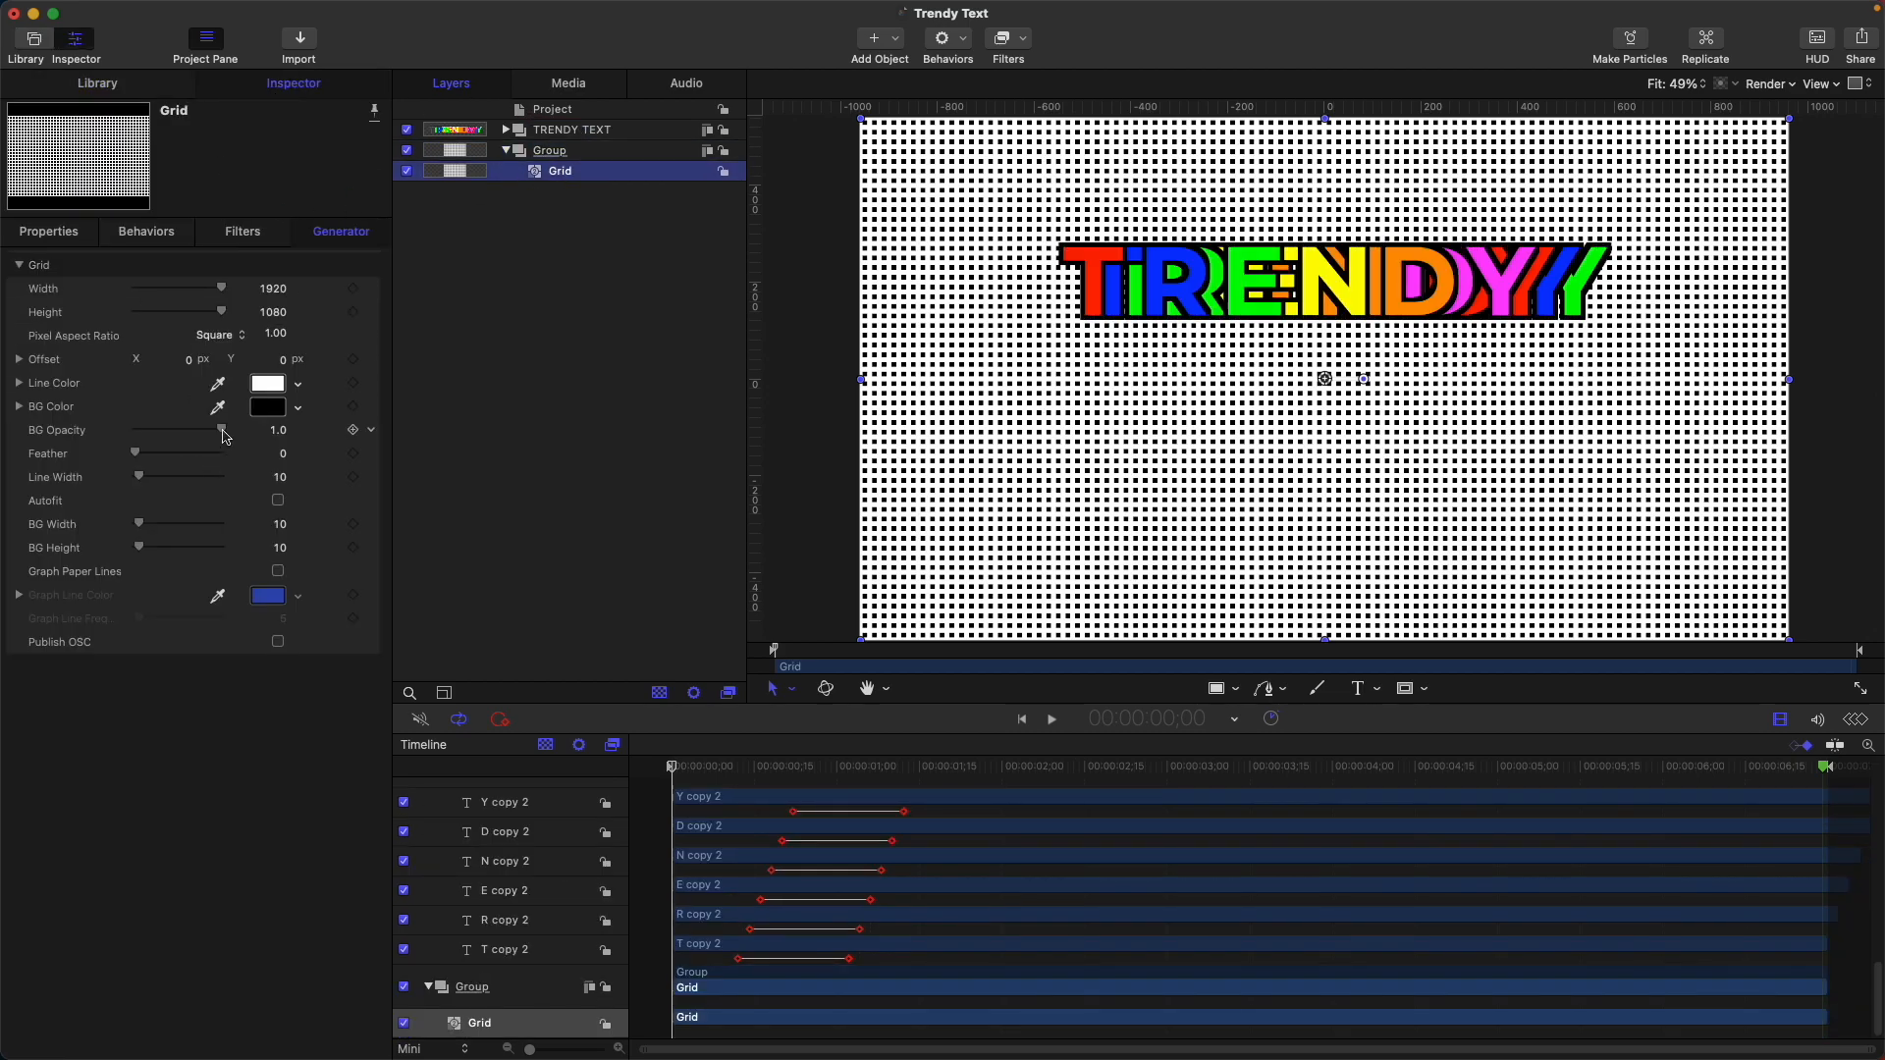
click(277, 478)
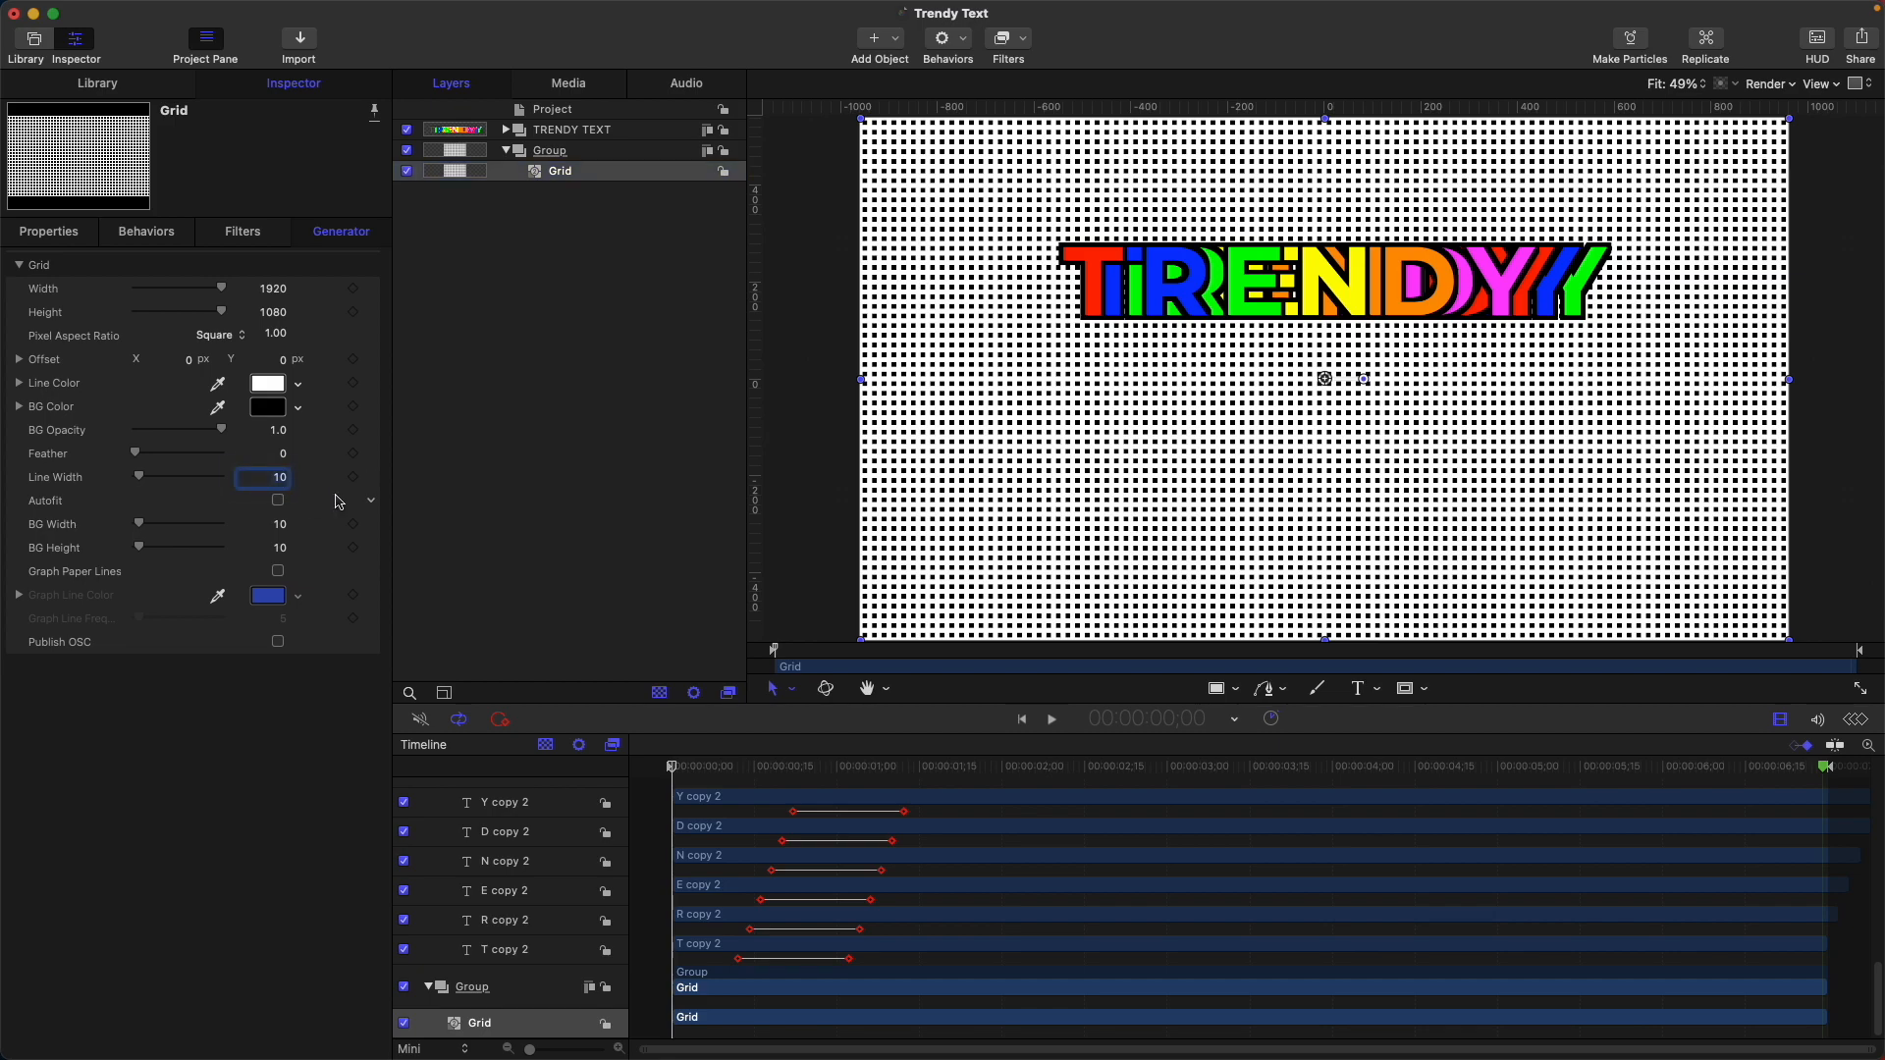
text(1)
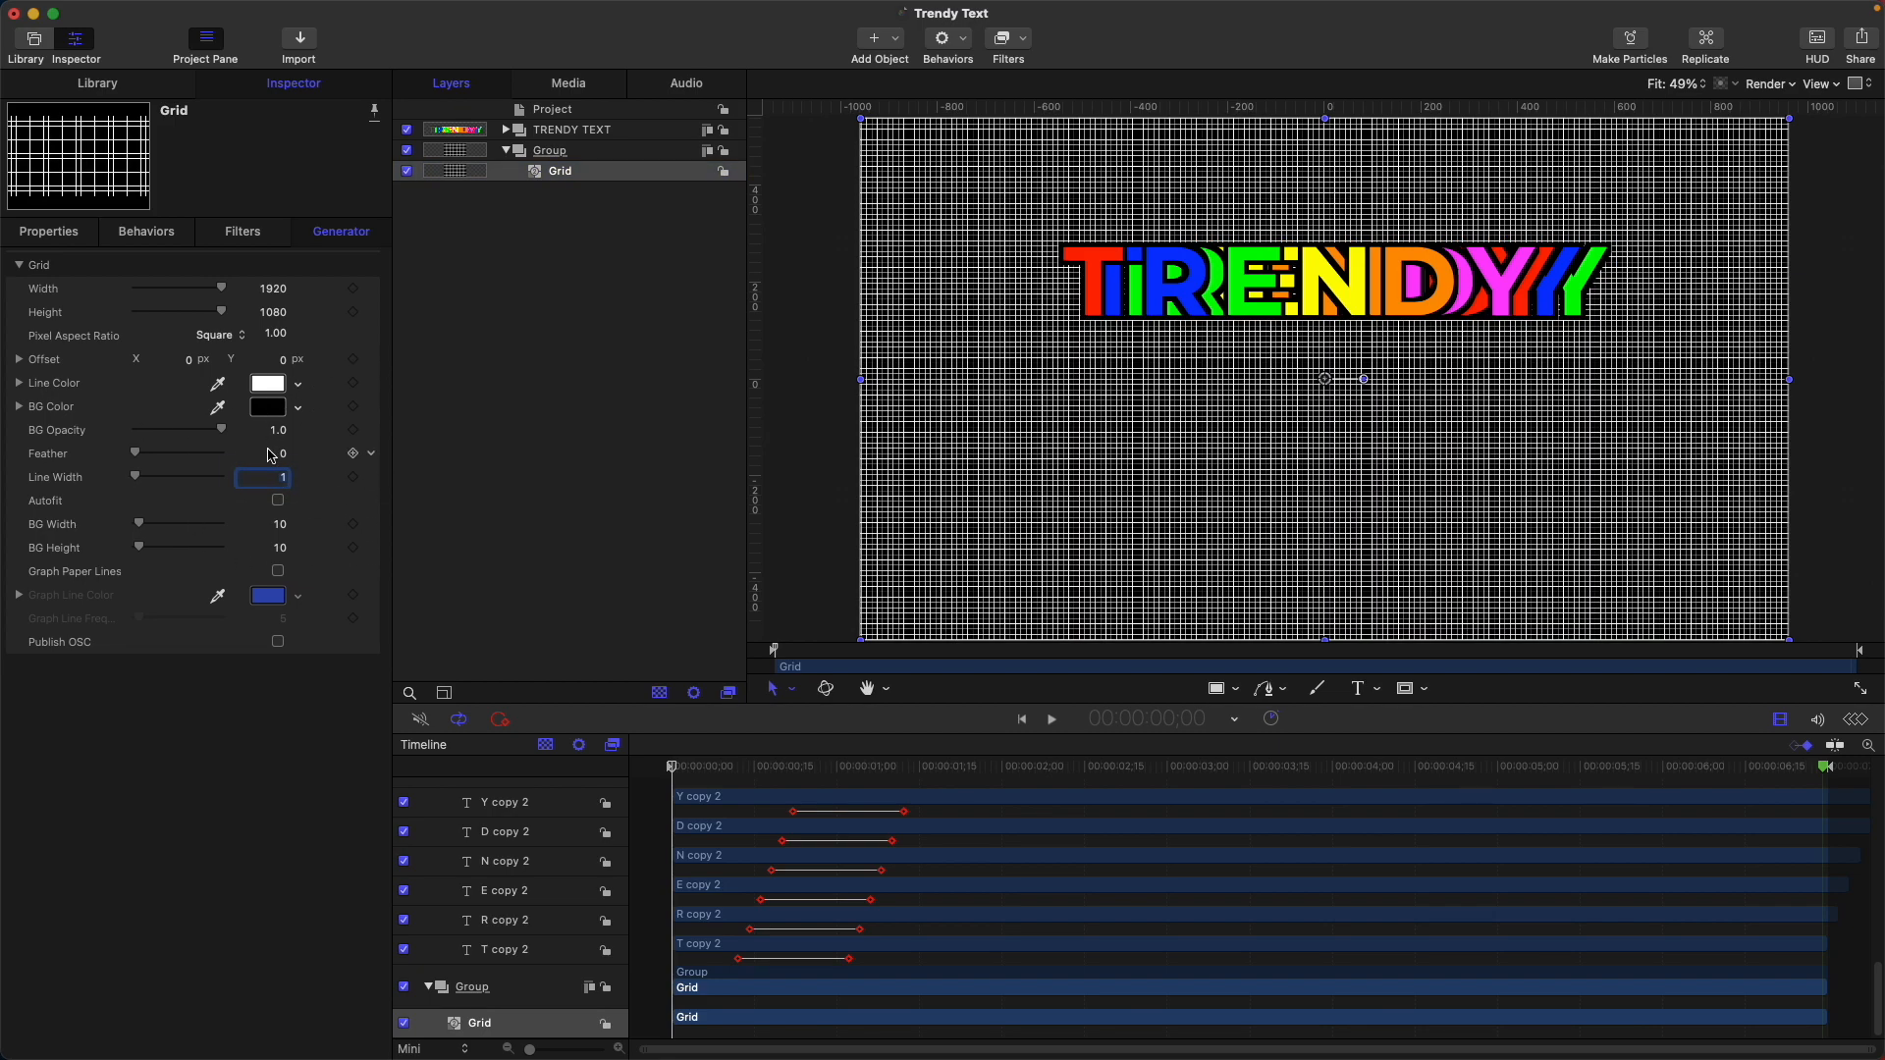
click(269, 407)
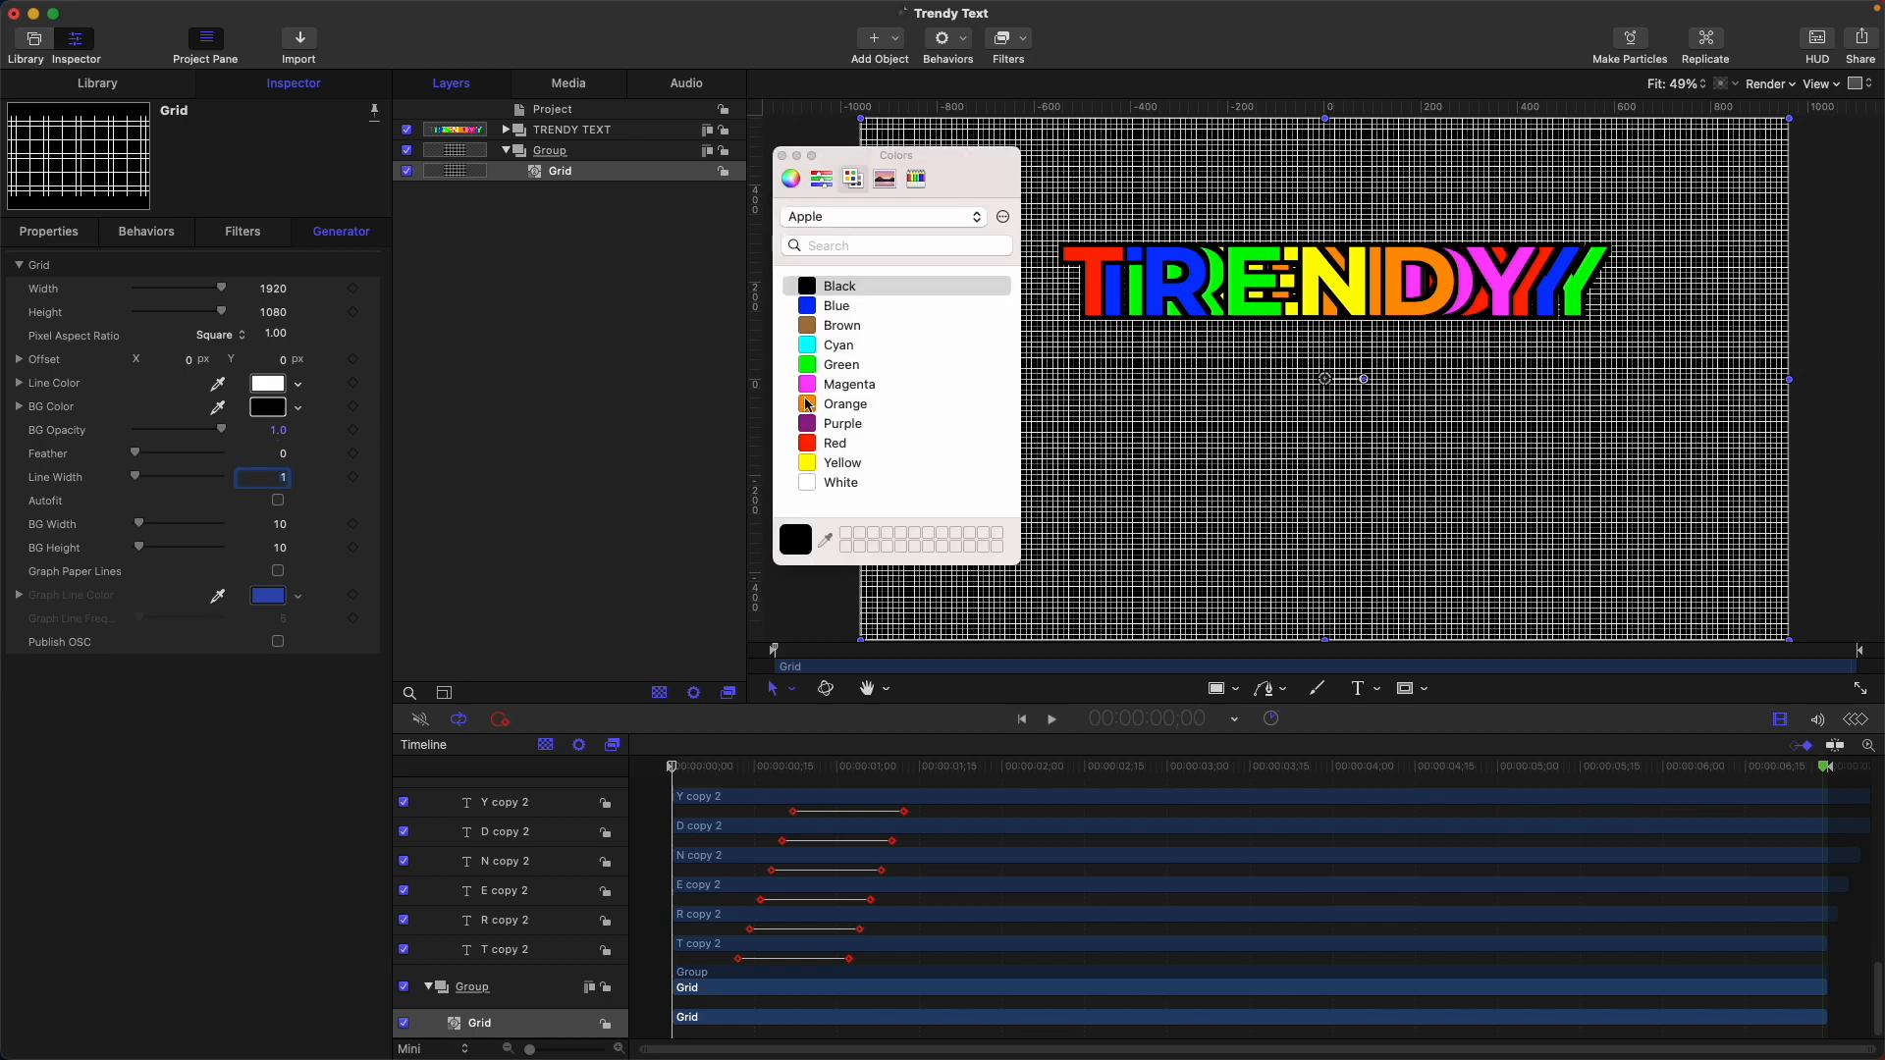
click(842, 358)
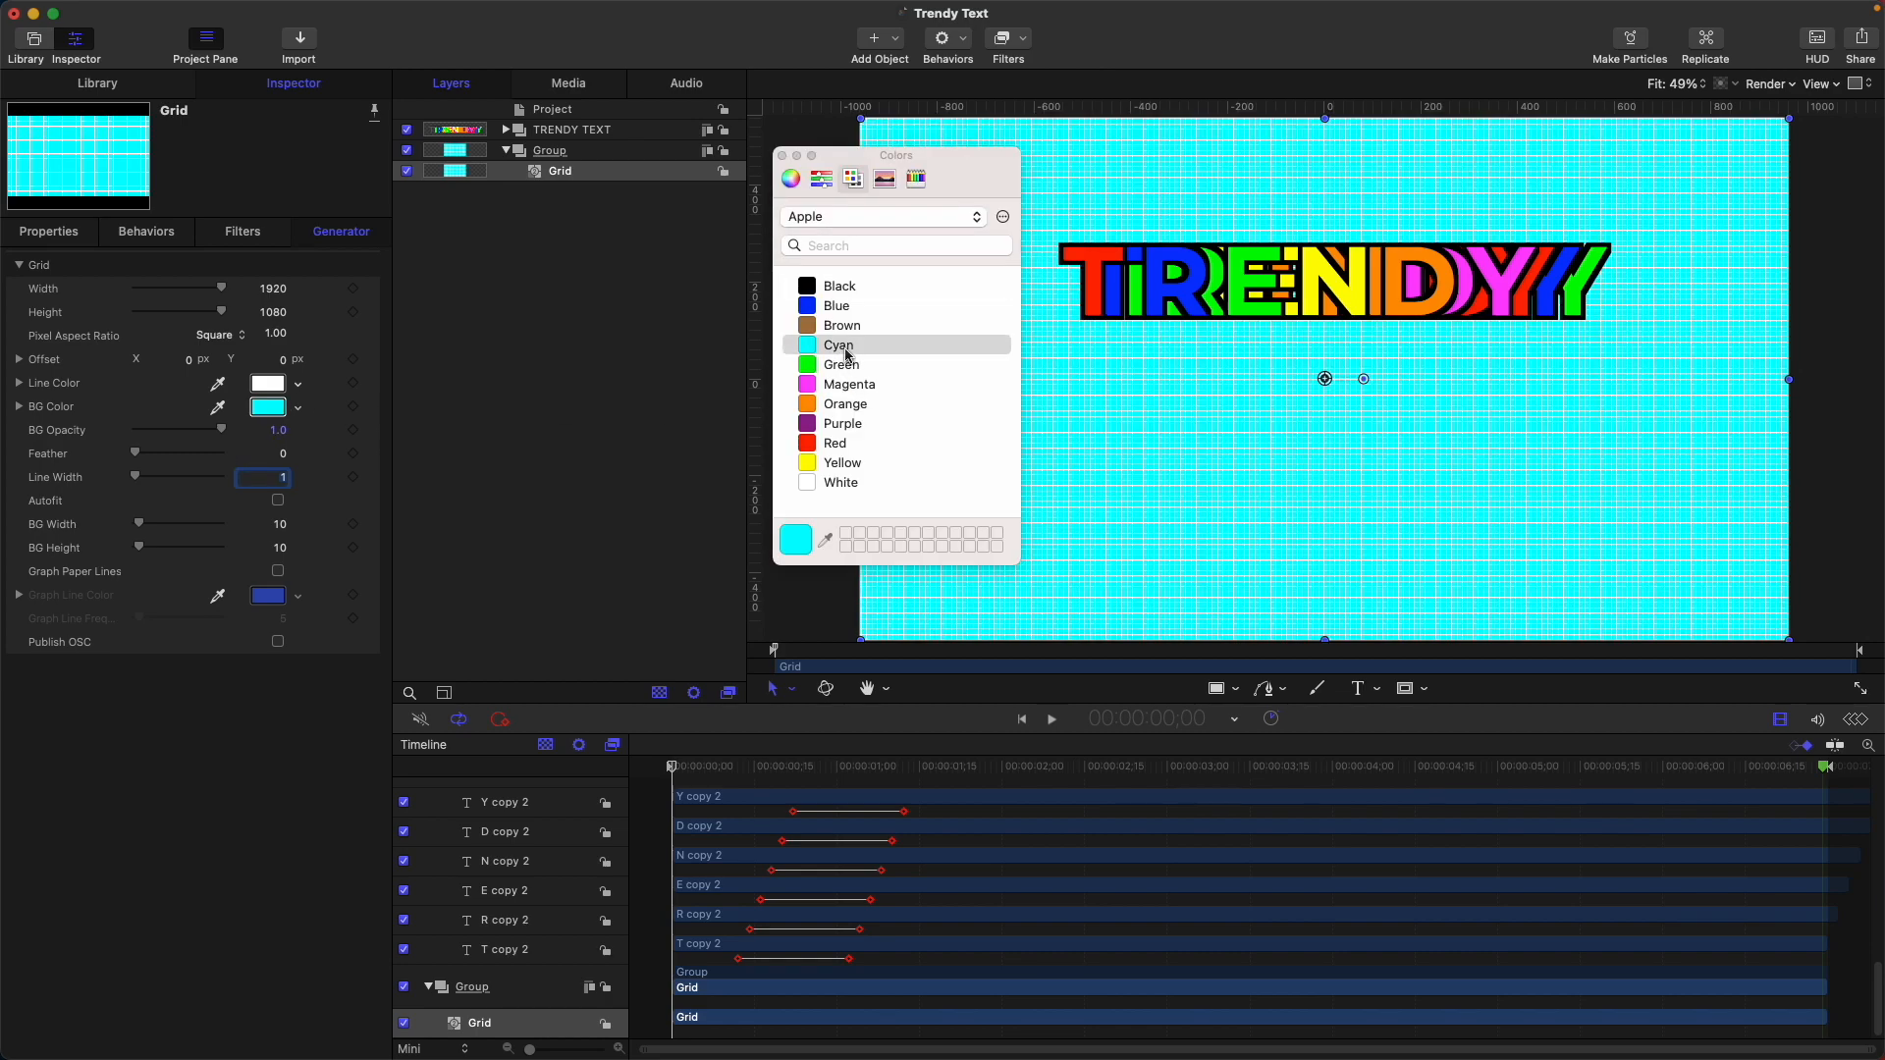
Step: Set the Grid generator's background width and height to 80, then play back the animation and return to its first frame
click(782, 155)
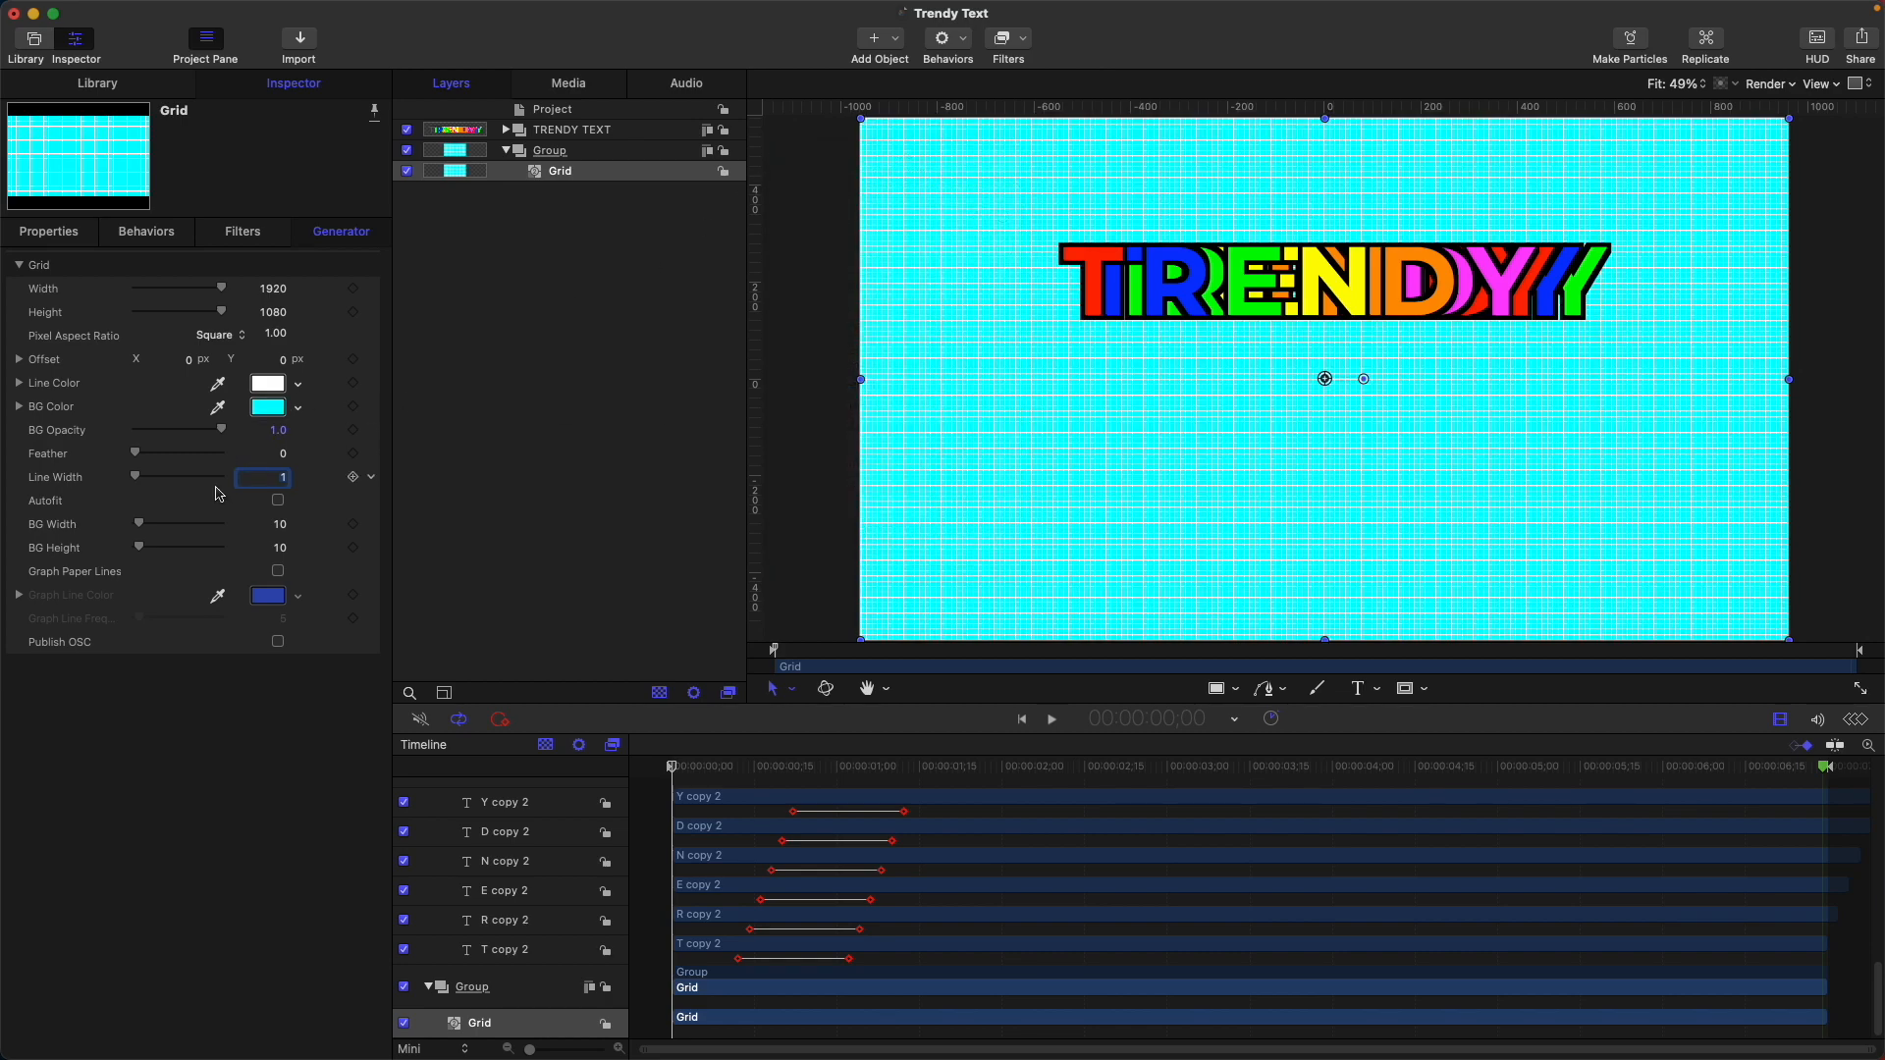
click(280, 527)
text(80)
key(Return)
click(281, 549)
text(80)
key(Return)
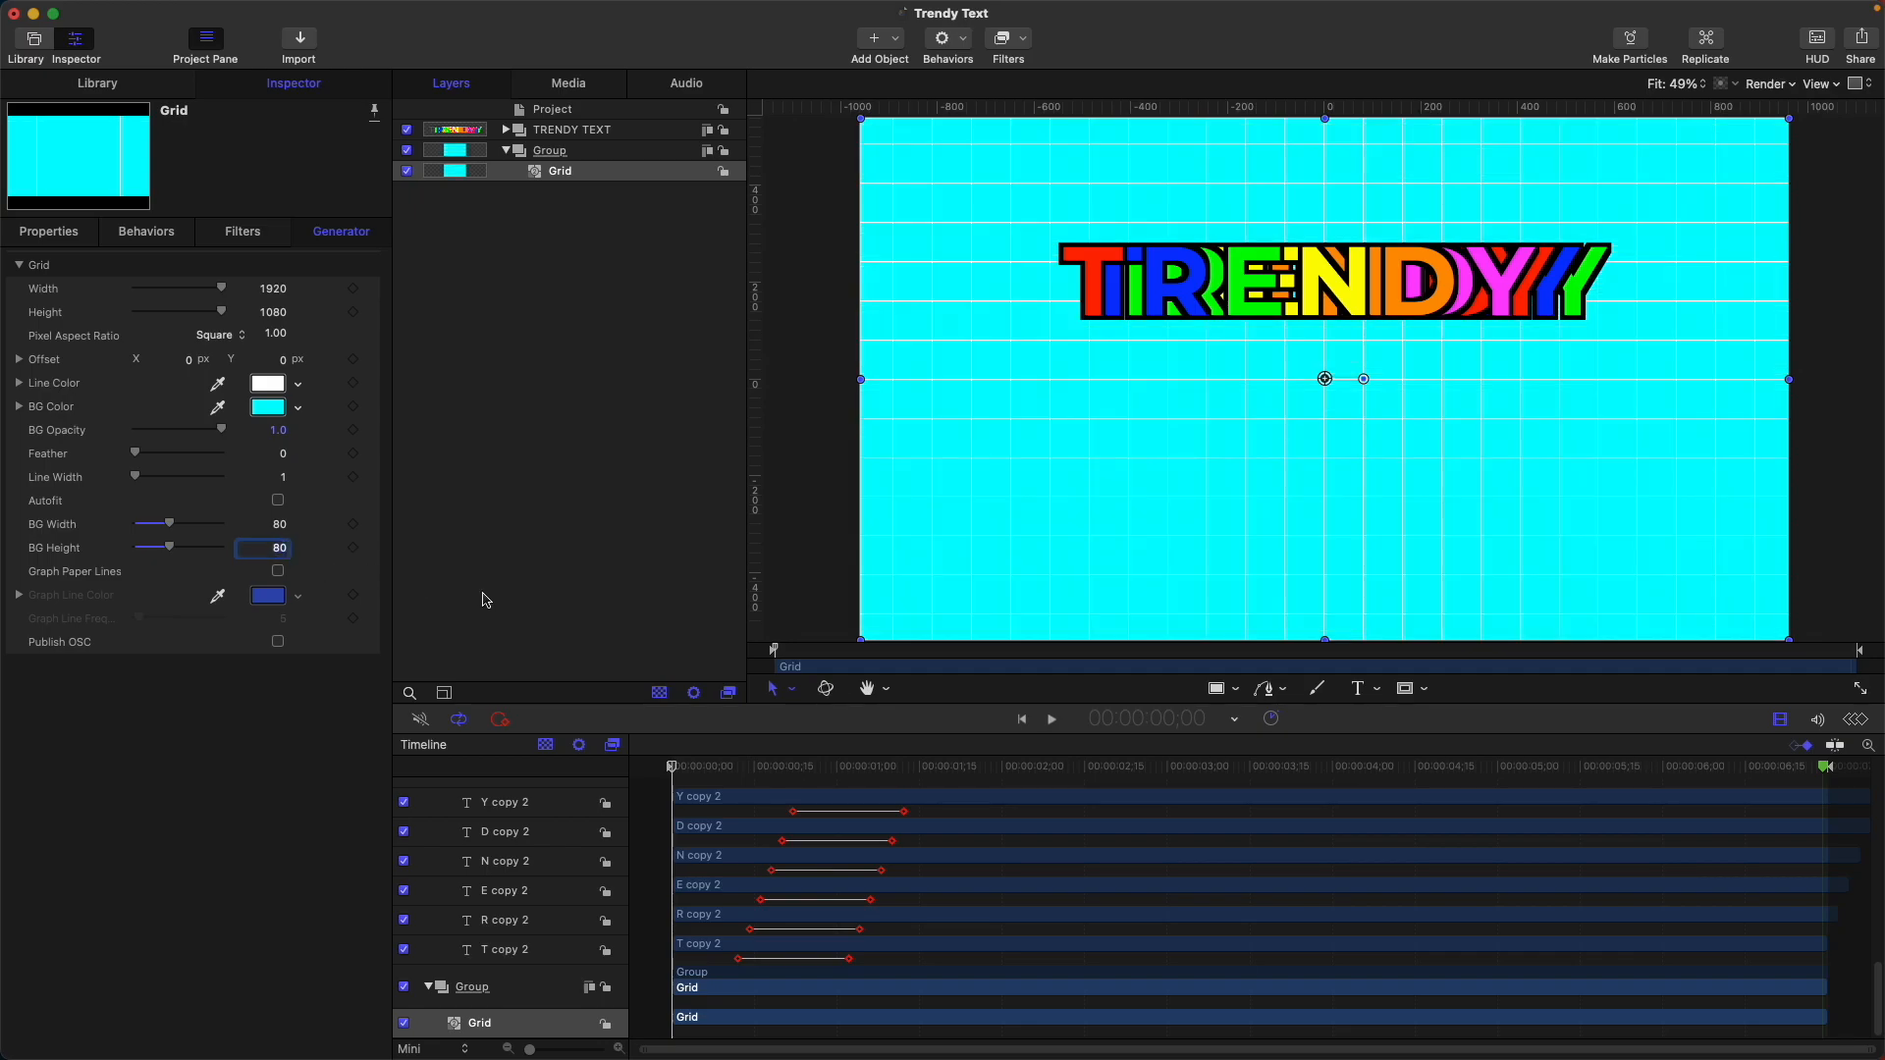
key(space)
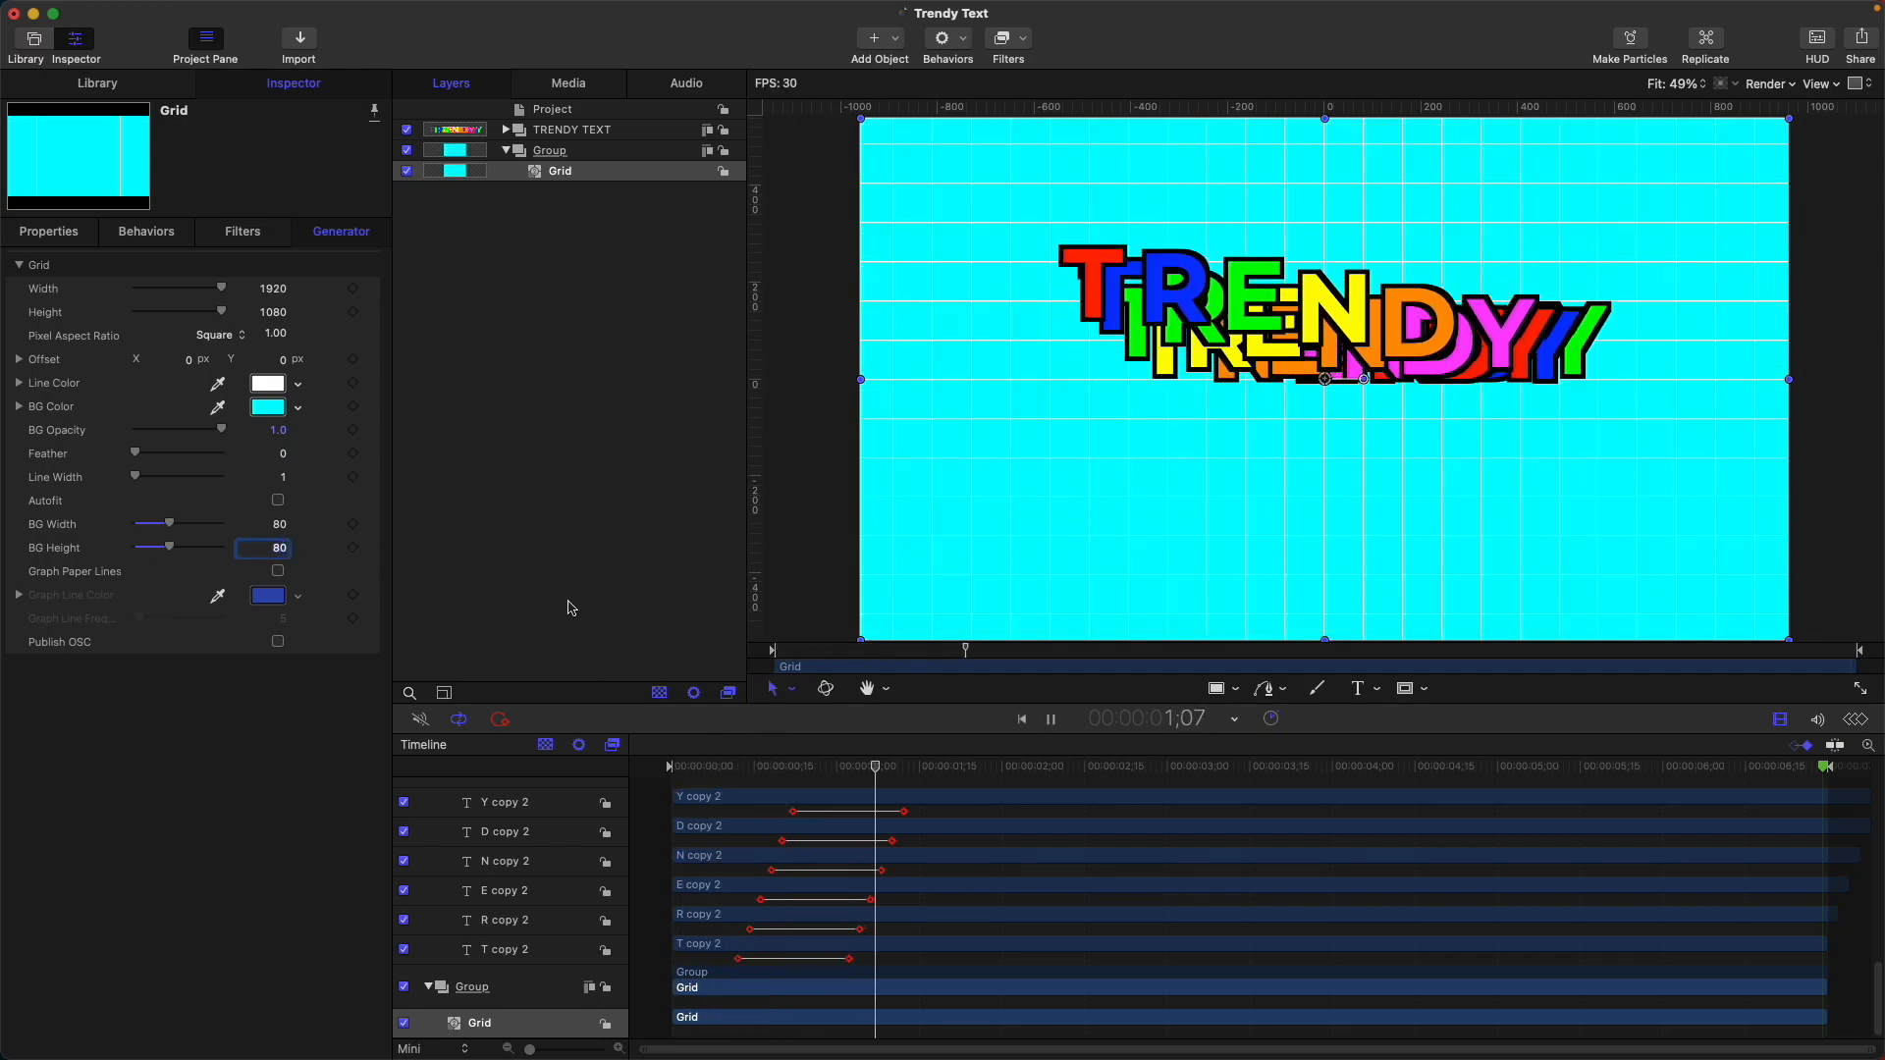
drag(894, 768, 543, 748)
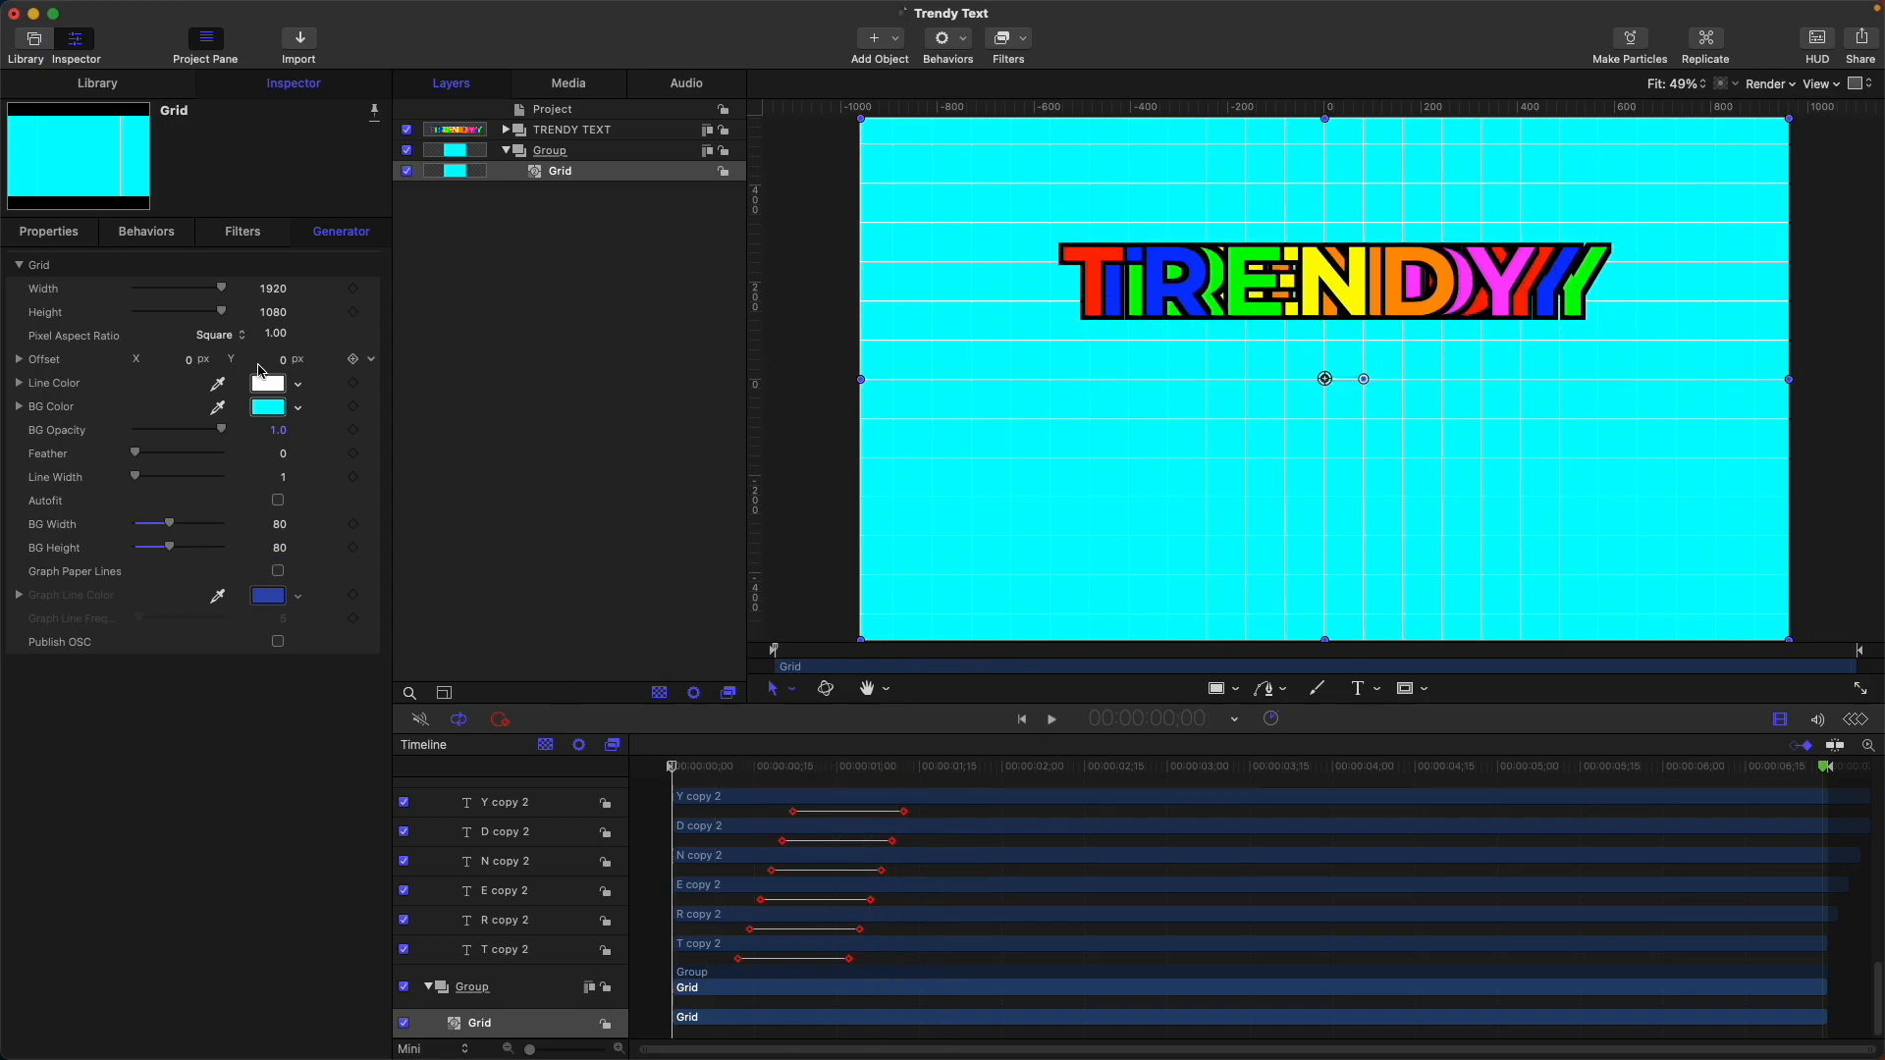
Step: Keyframe the Grid's Y offset at the first frame, change it at the last frame, and preview the background motion
click(20, 359)
click(355, 407)
key(End)
drag(279, 406, 279, 517)
key(space)
key(space)
Step: Set the Grid's Y offset keyframe at the last frame to 0.1 and play back the background motion
double_click(281, 411)
text(0)
key(Return)
click(351, 406)
click(337, 407)
double_click(279, 409)
text(0.1)
key(Return)
key(space)
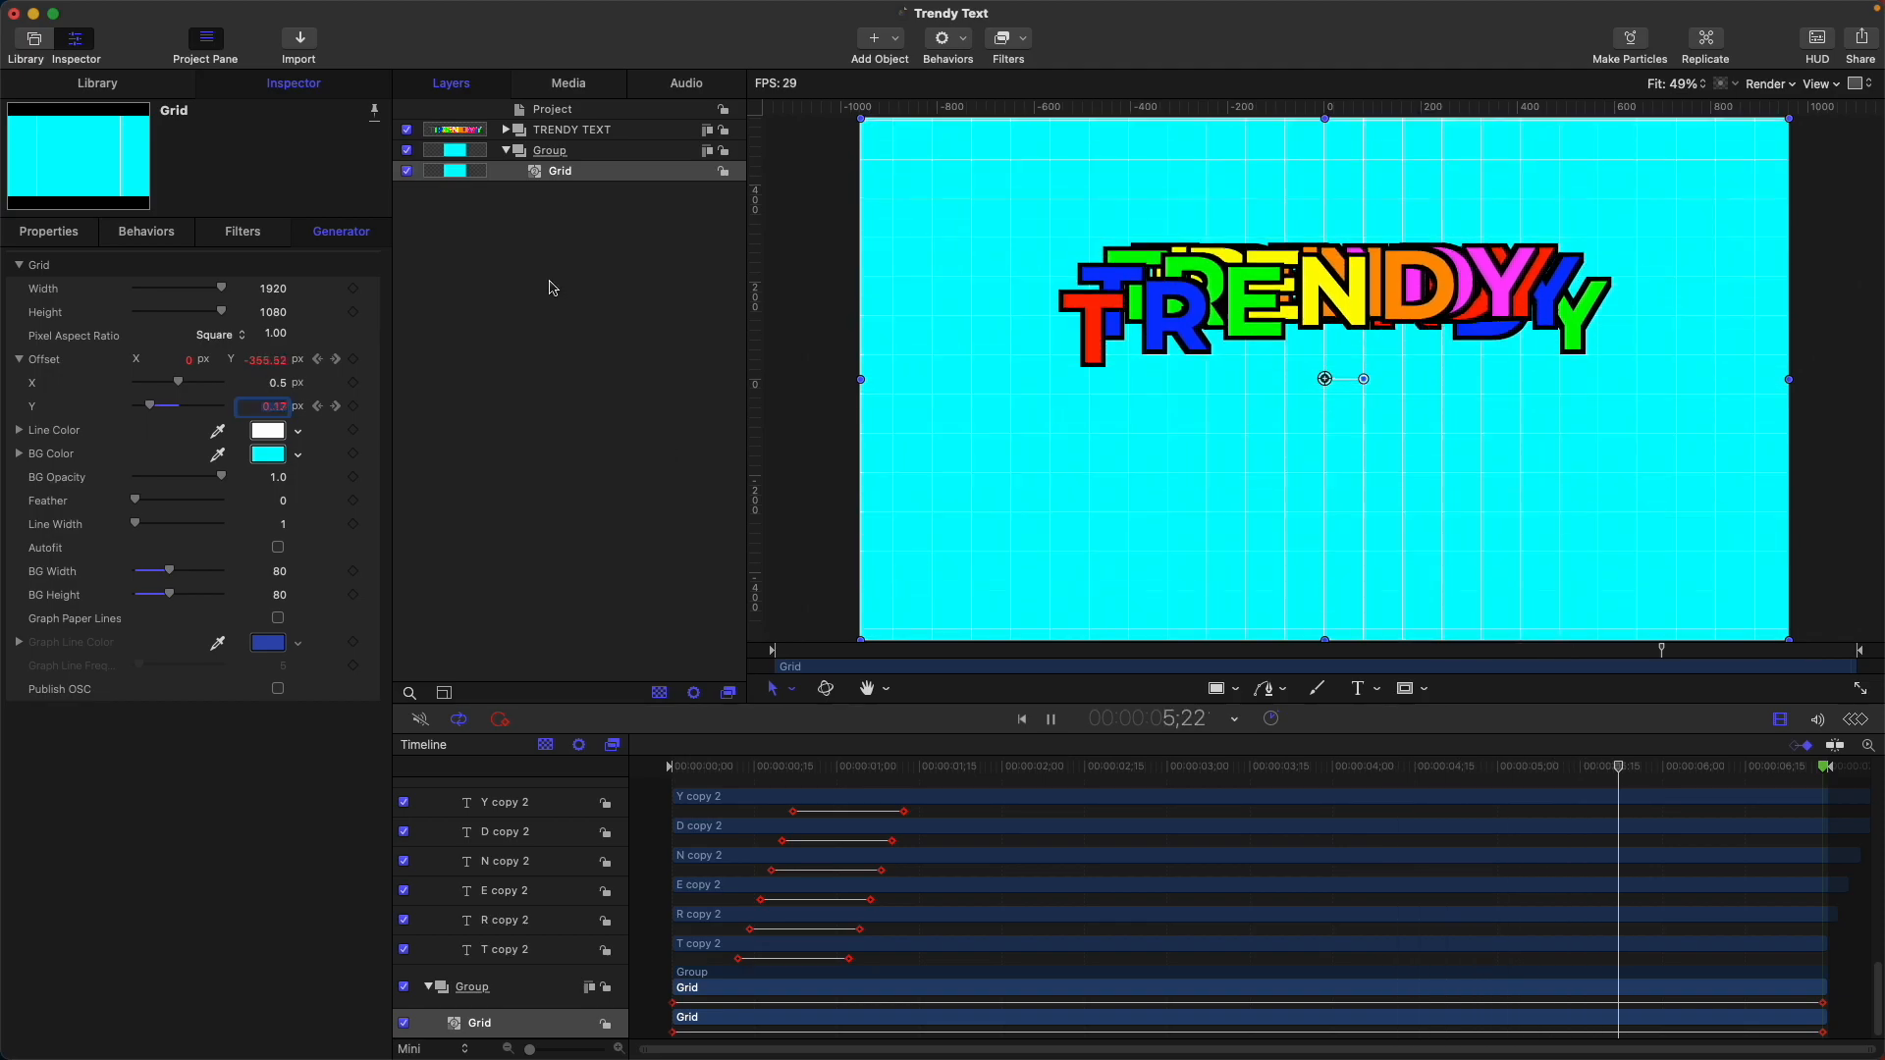
key(space)
Step: Lower the TRENDY TEXT group to a Y position of 32.3 px and play back the composition
click(603, 128)
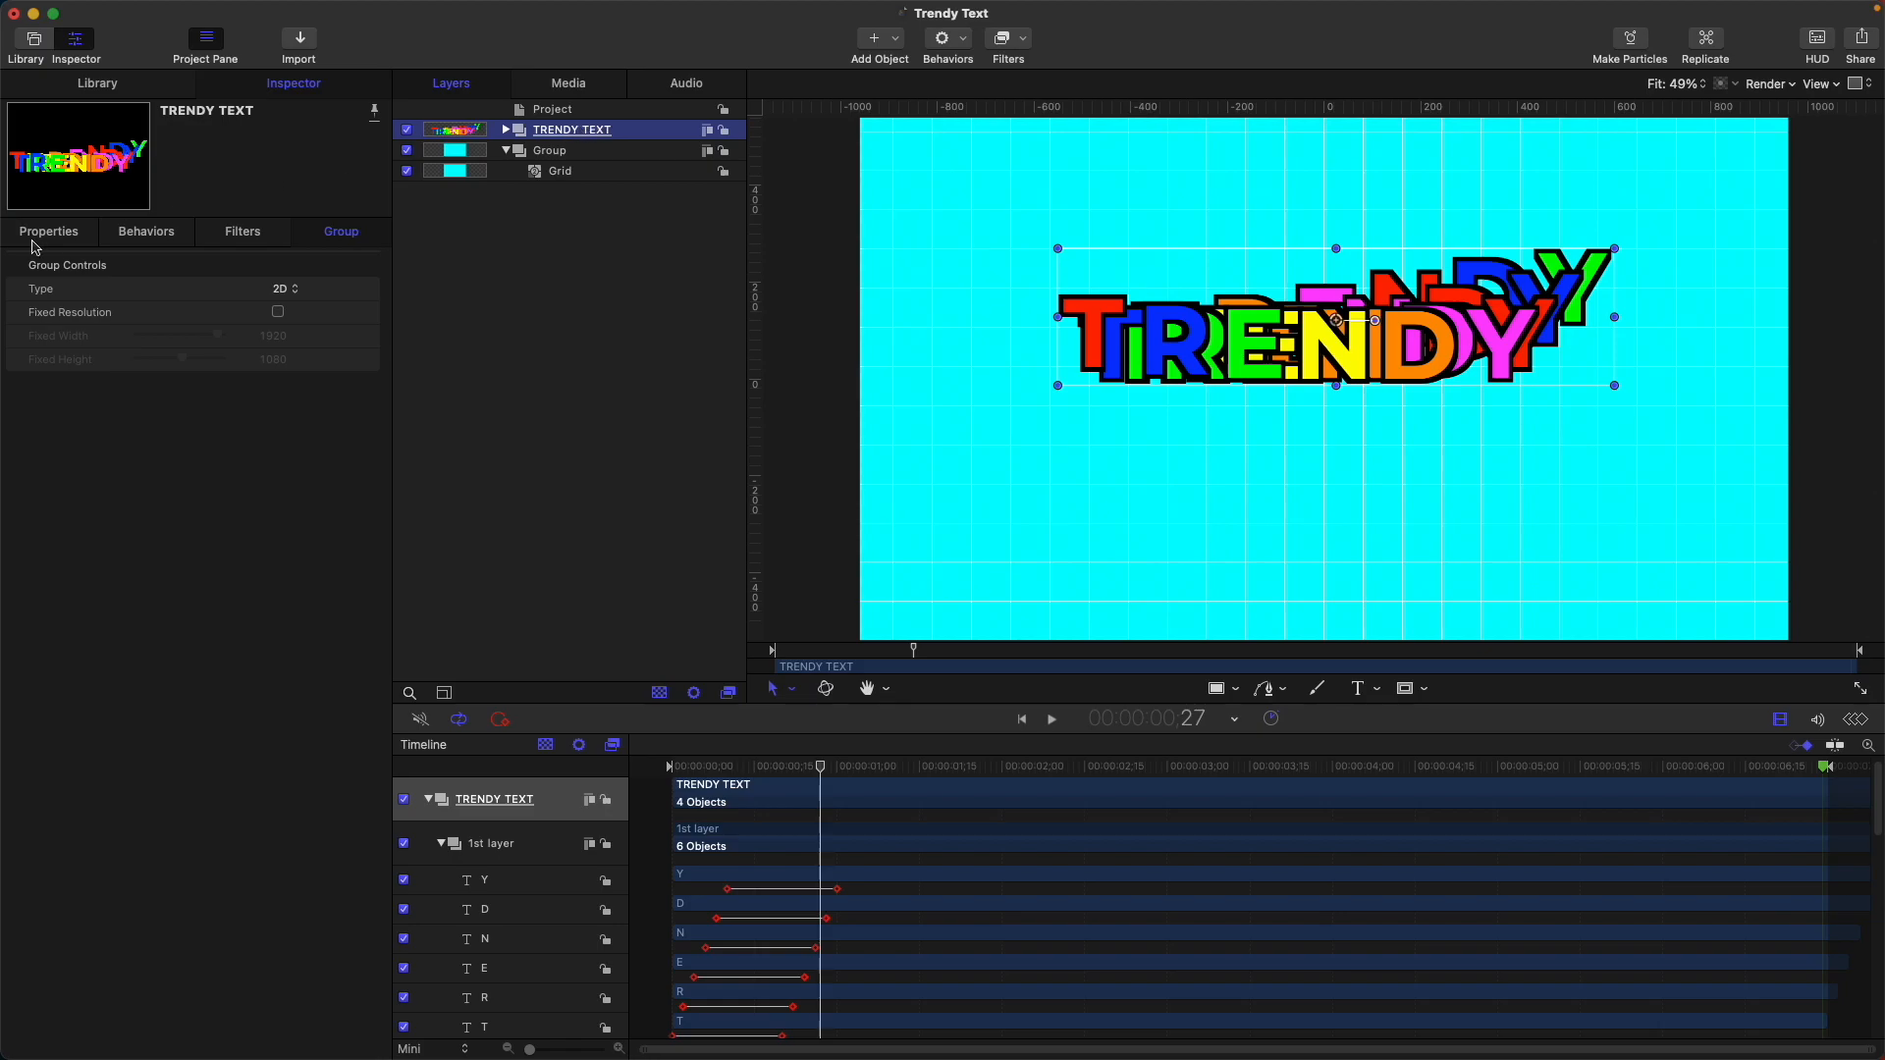
click(32, 234)
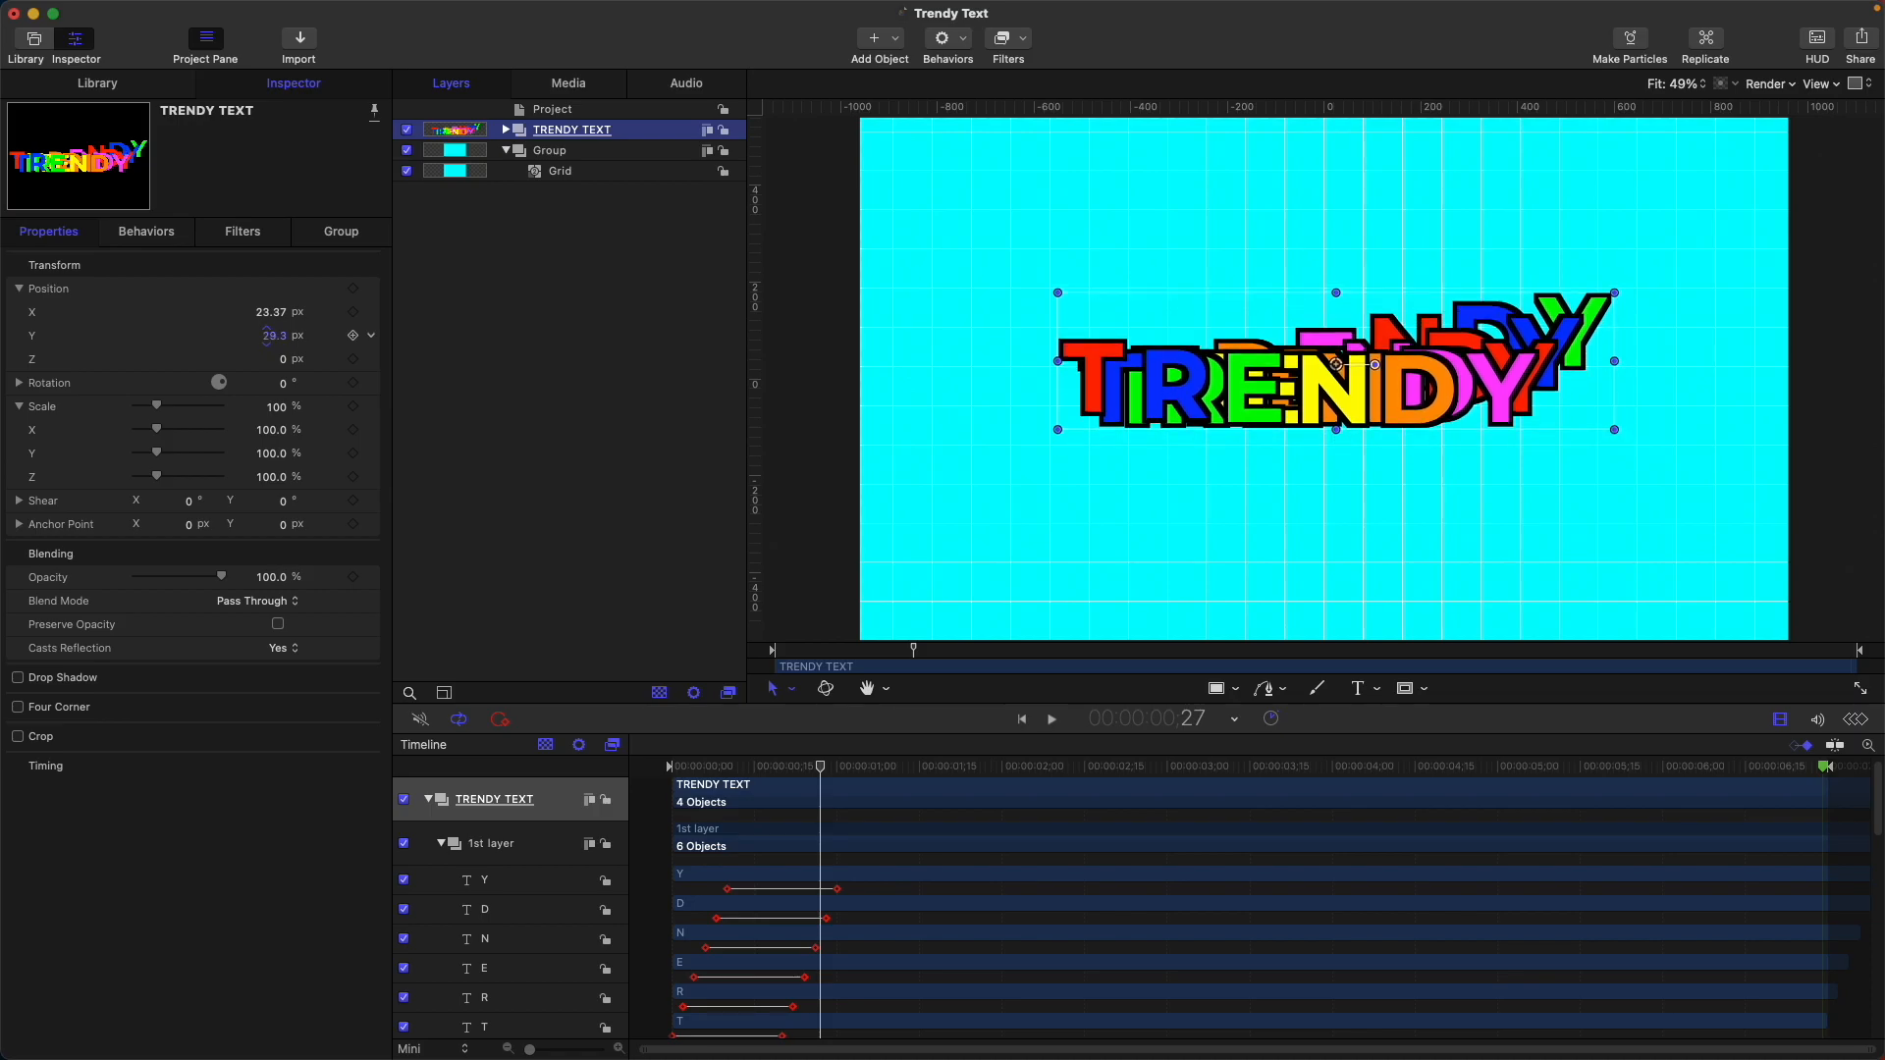
key(space)
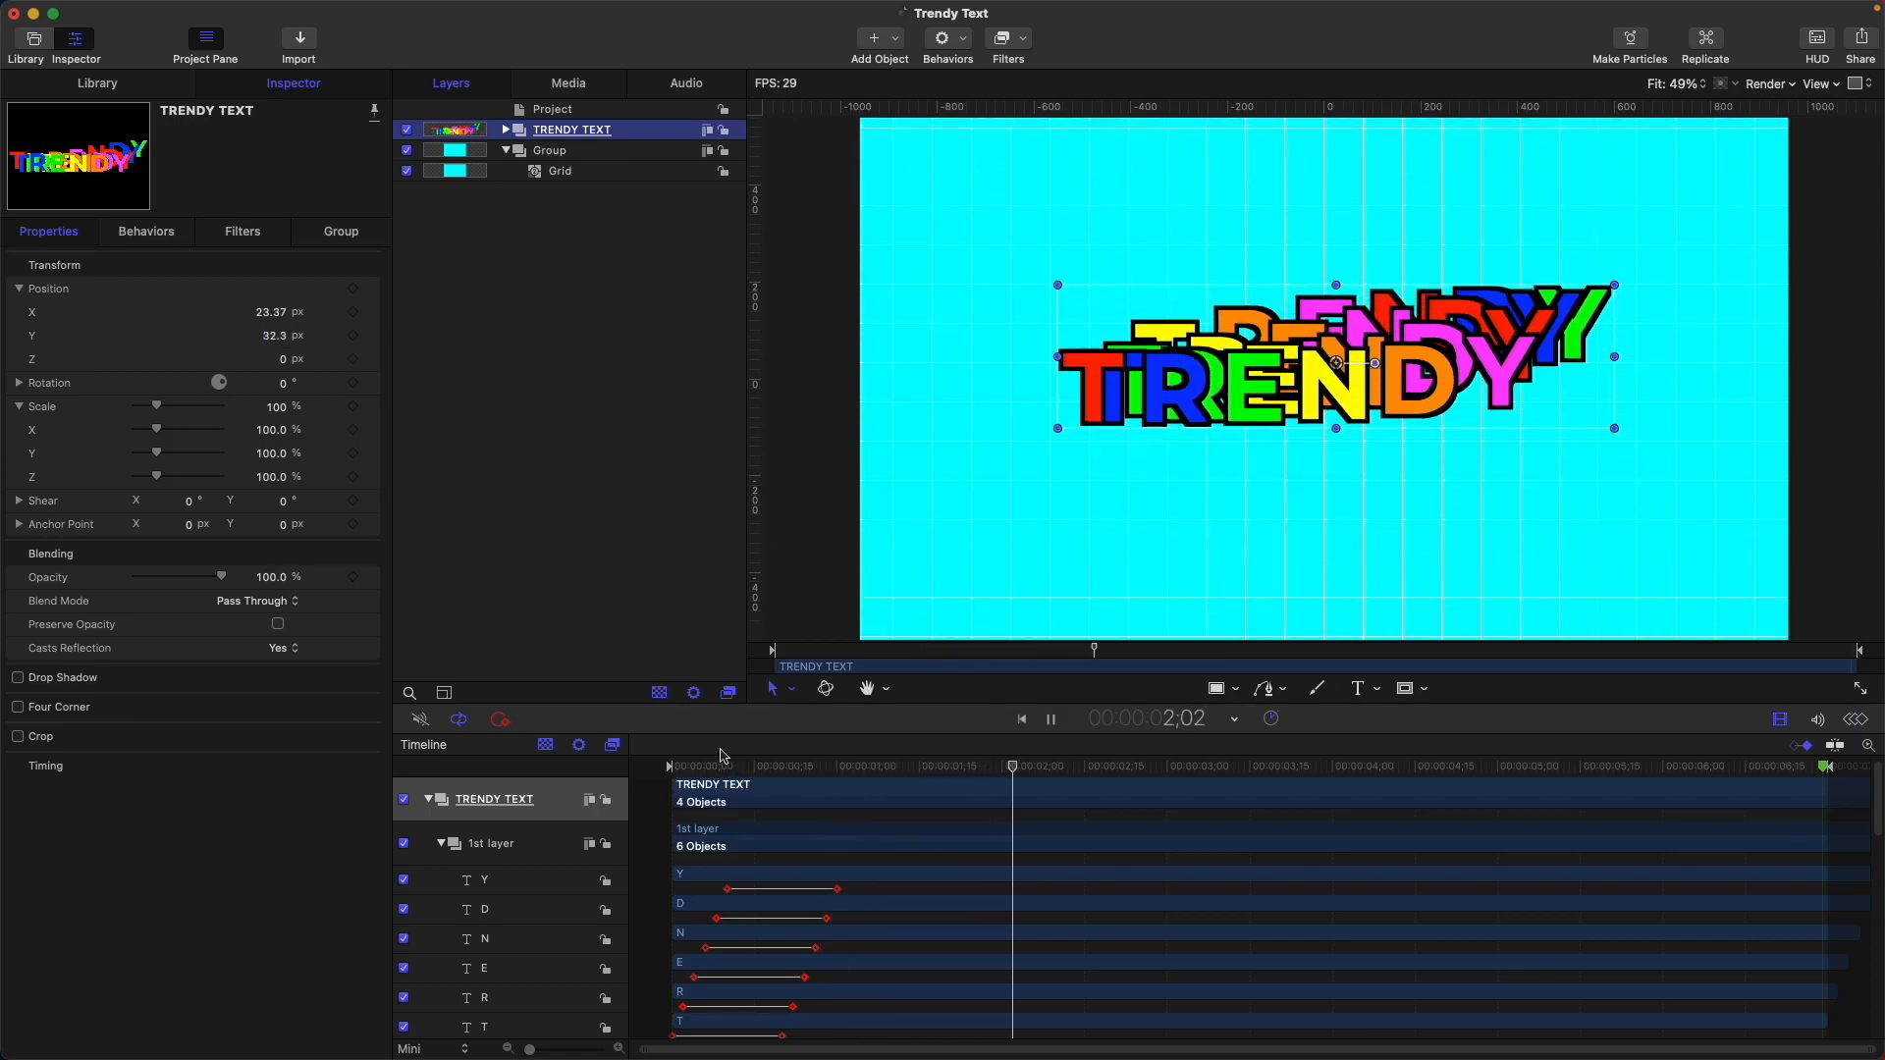